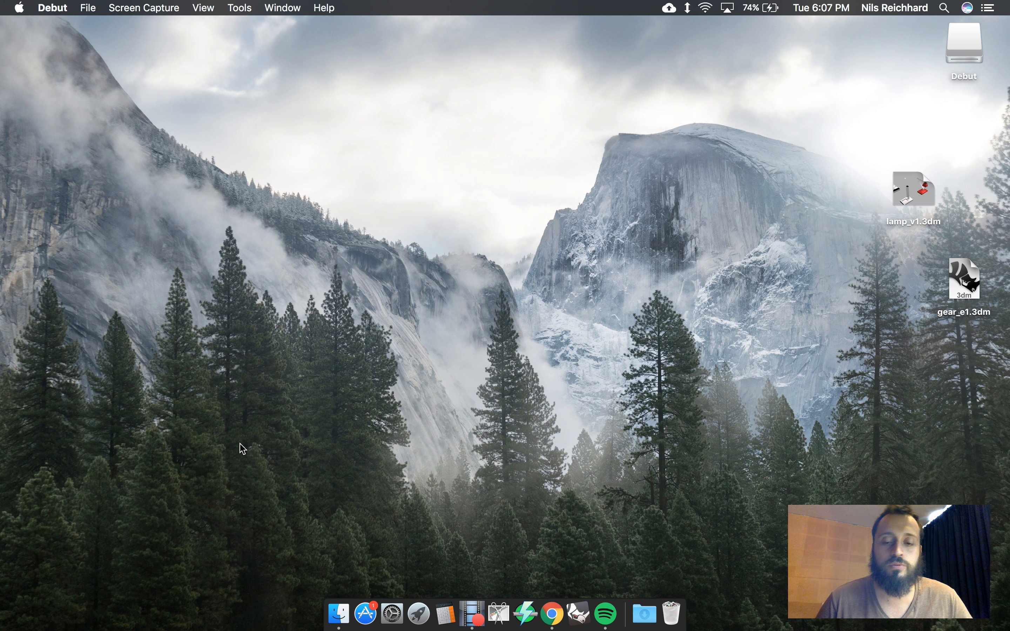
Step: Open Rhinoceros and create a new model
{"action": "left_click", "coordinate": [575, 611]}
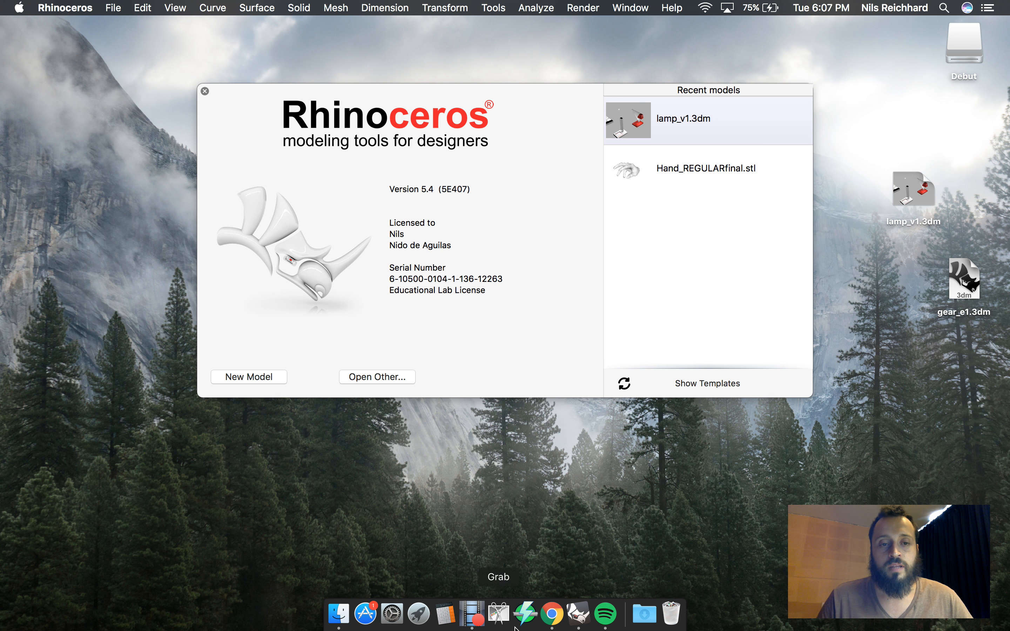
{"action": "left_click", "coordinate": [242, 378]}
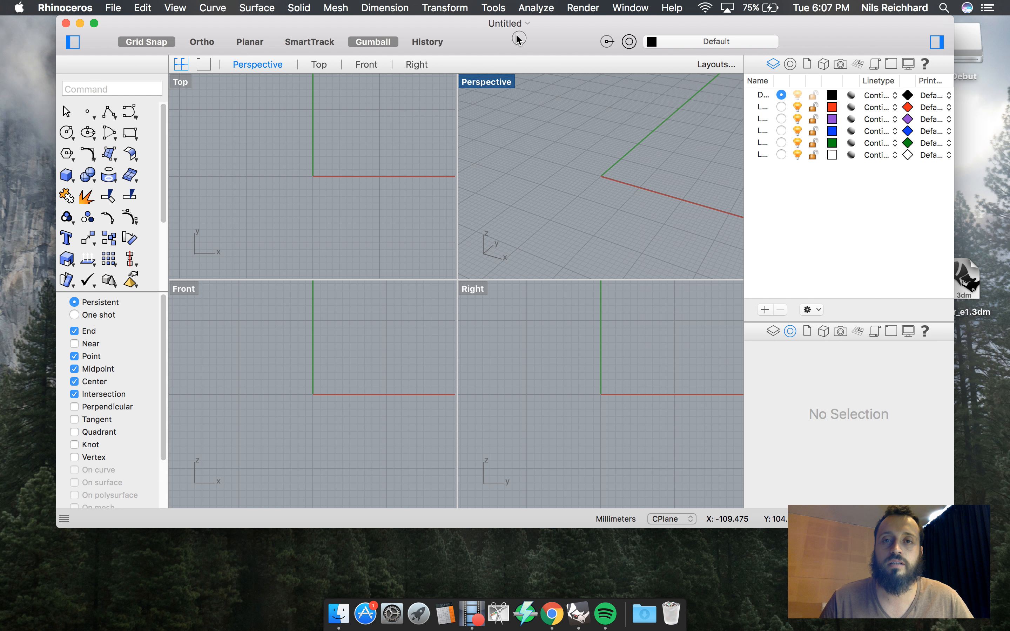
{"action": "left_click_drag", "start_coordinate": [516, 40], "coordinate": [517, 52]}
Step: Review the available model units in the new model's settings, keeping Millimeters, and close the settings
{"action": "left_click", "coordinate": [487, 7]}
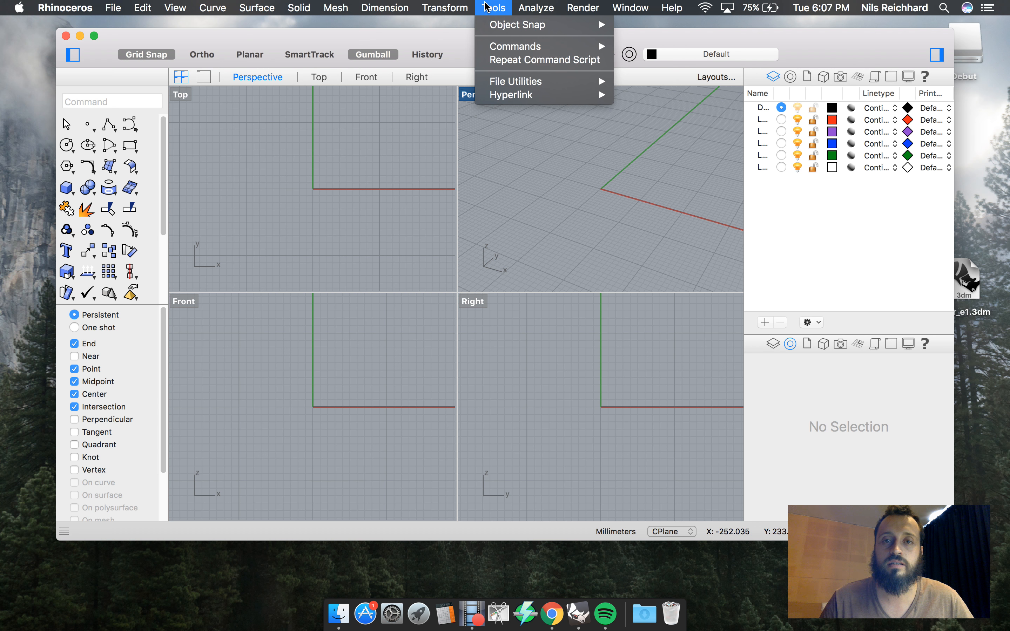
{"action": "mouse_move", "coordinate": [49, 6]}
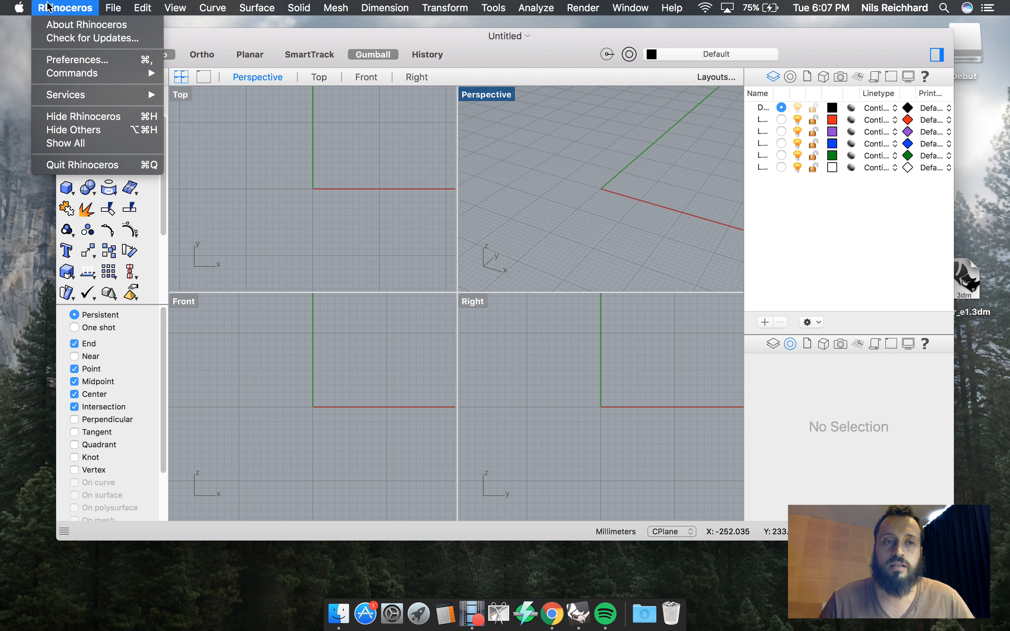
{"action": "mouse_move", "coordinate": [125, 6]}
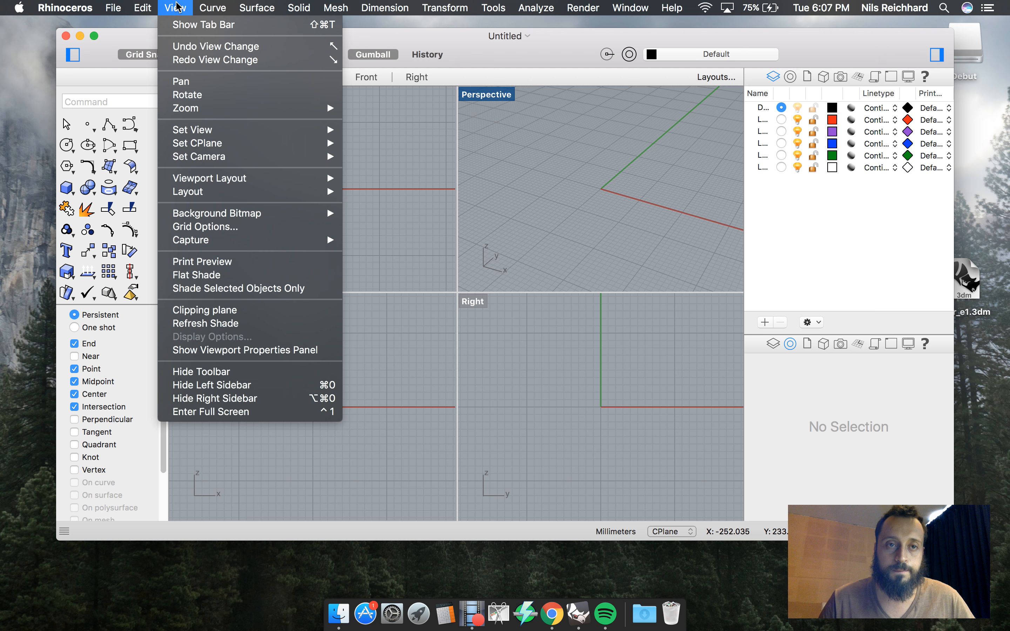
{"action": "mouse_move", "coordinate": [493, 7]}
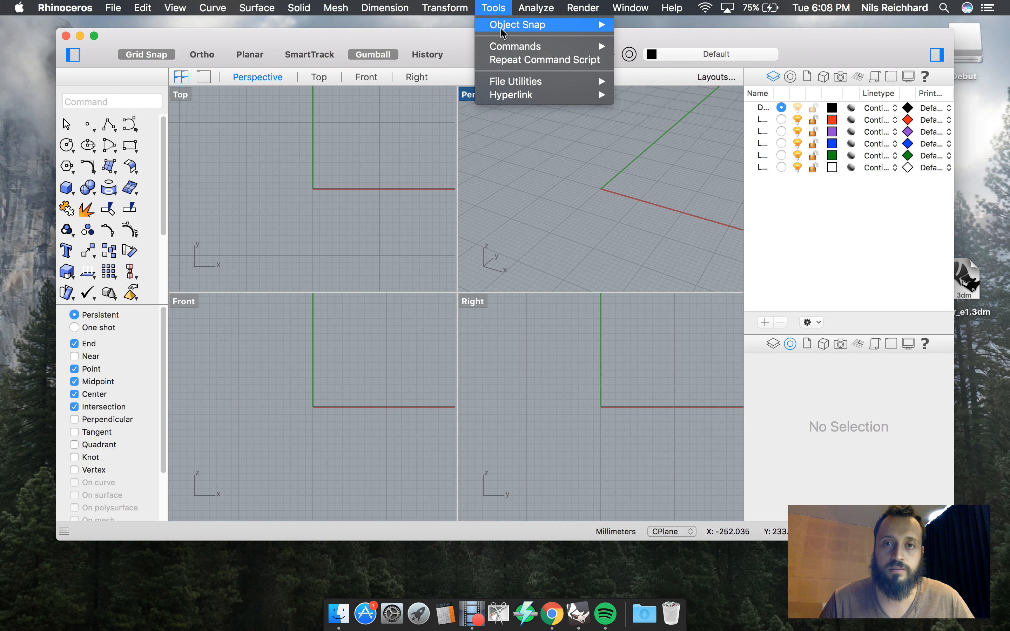
{"action": "mouse_move", "coordinate": [538, 83]}
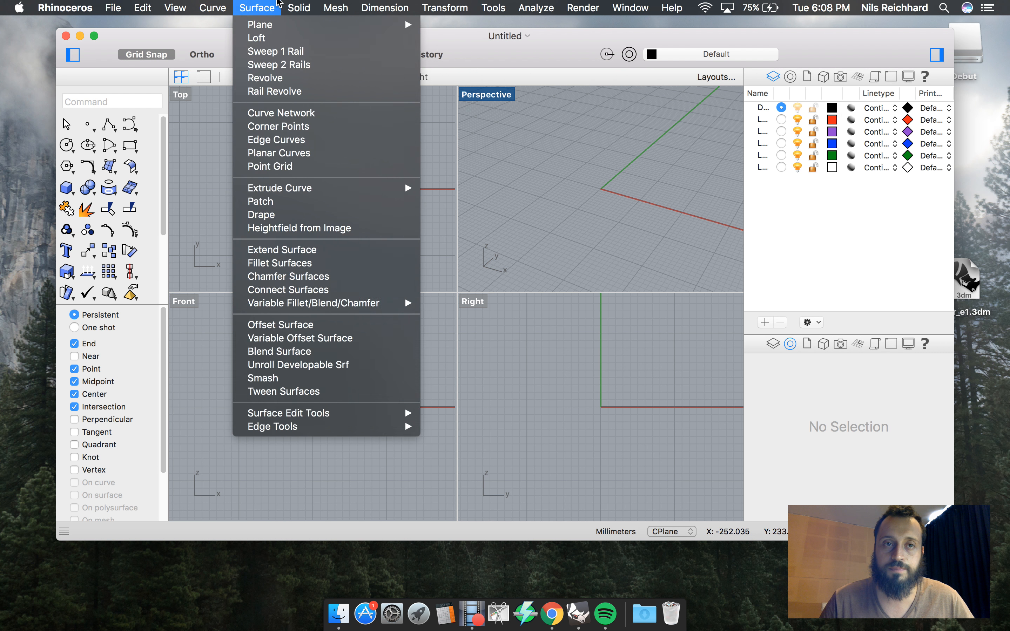
{"action": "mouse_move", "coordinate": [167, 6]}
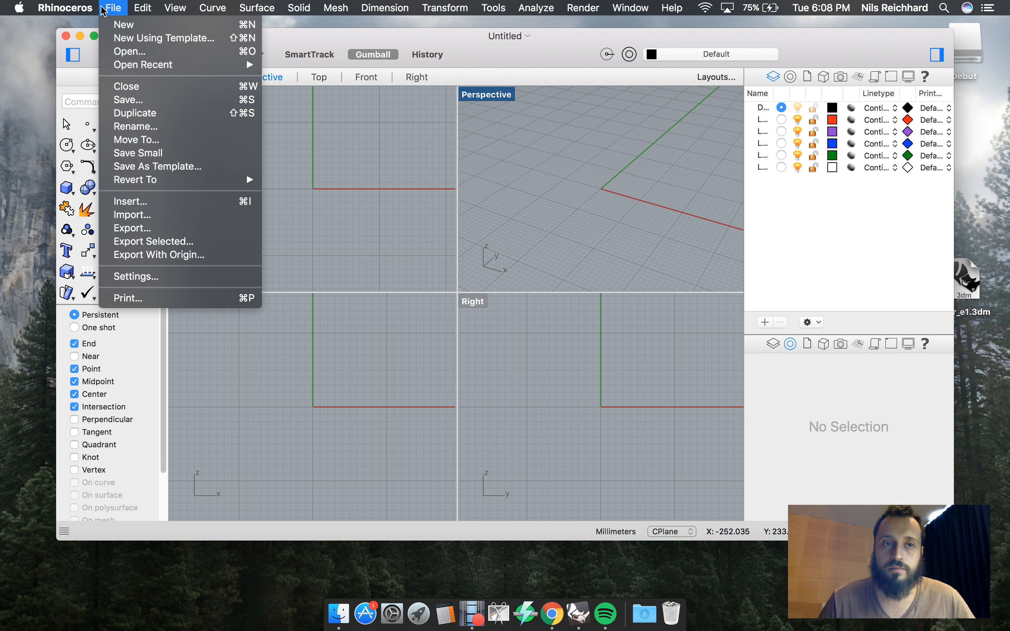
{"action": "left_click", "coordinate": [164, 283]}
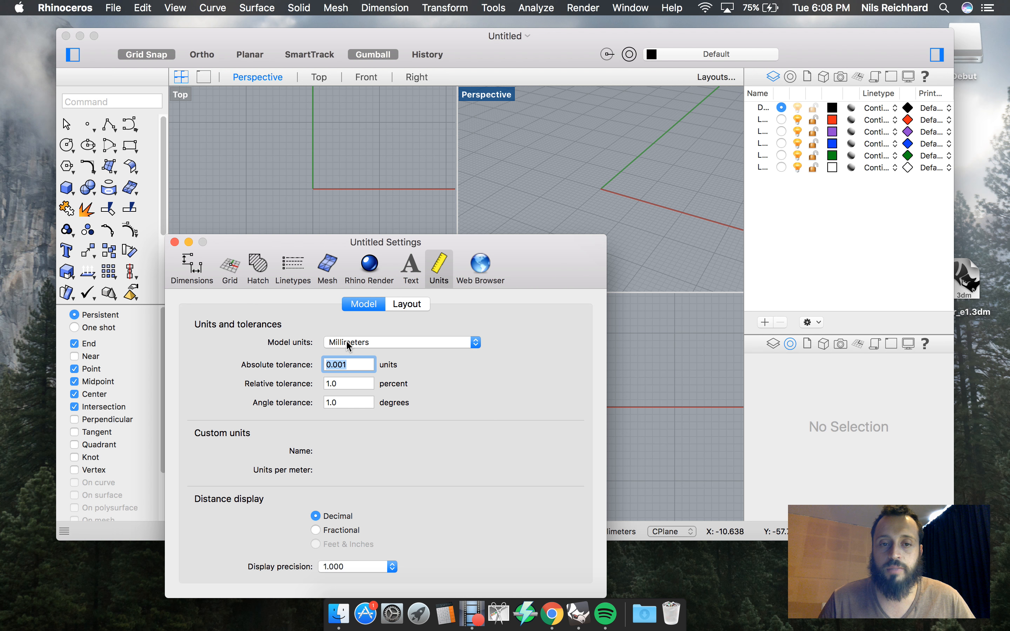
{"action": "left_click", "coordinate": [474, 343]}
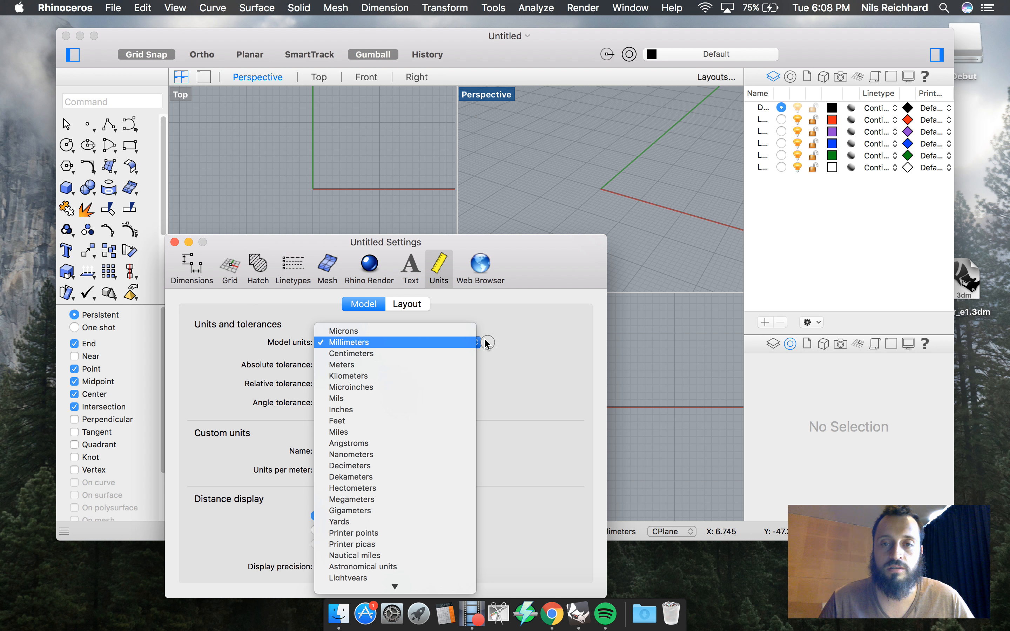
{"action": "left_click", "coordinate": [484, 339]}
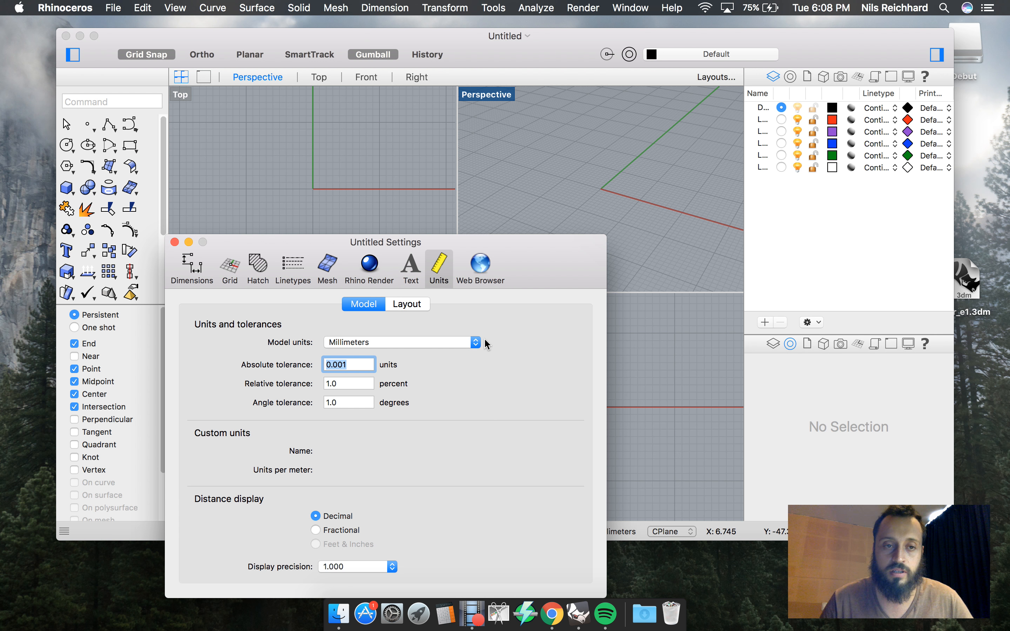
{"action": "left_click", "coordinate": [174, 242]}
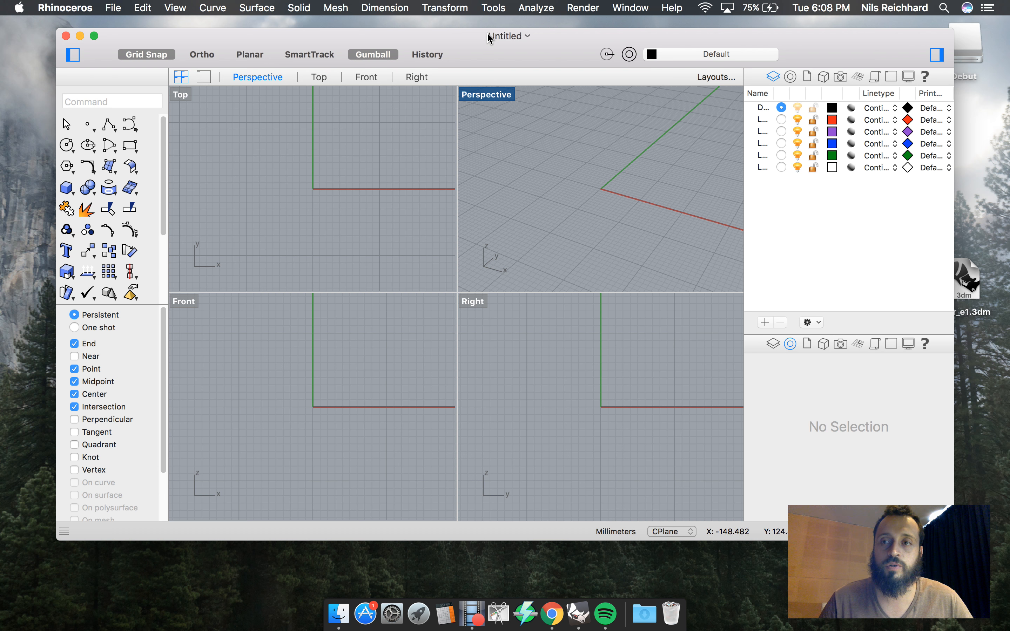
Step: Expand the untitled model's window to full screen
{"action": "double_click", "coordinate": [486, 41]}
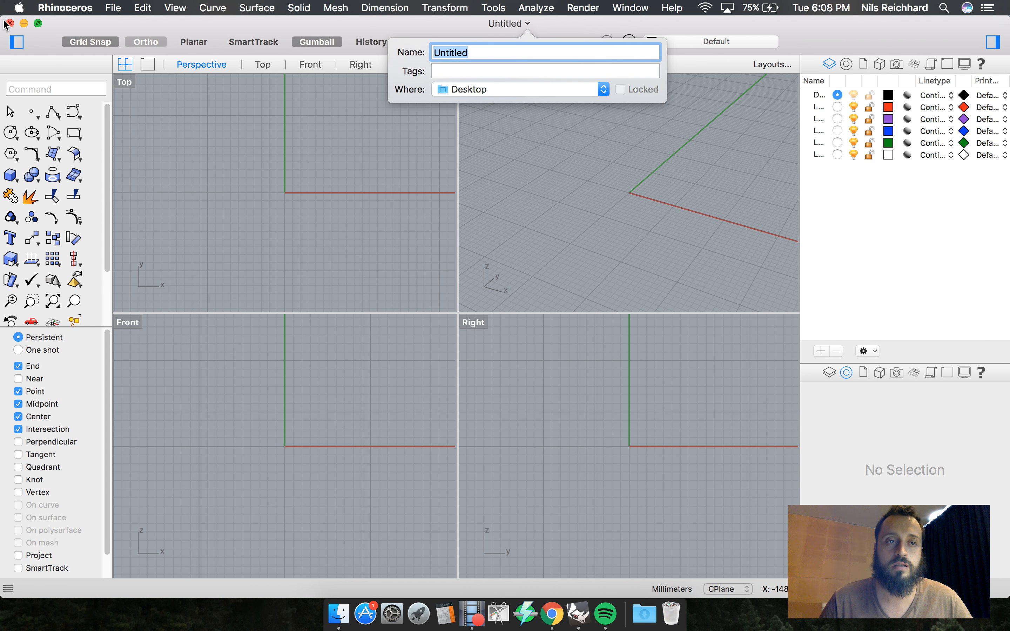
{"action": "left_click", "coordinate": [37, 23]}
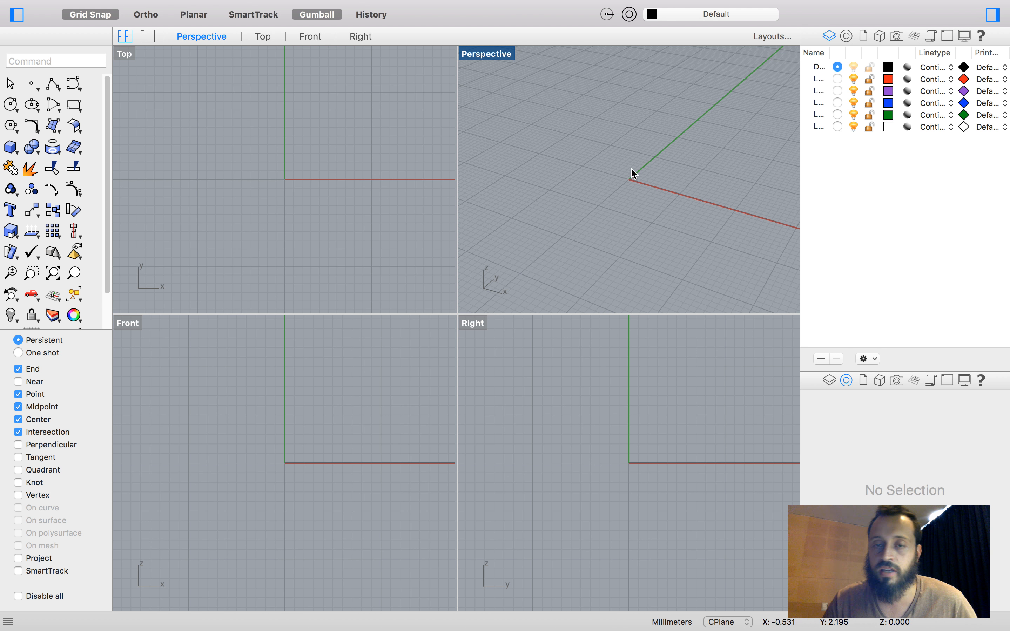
Step: Explore the four viewports by orbiting the Perspective view and panning and zooming the Top, Front and Right views
{"action": "right_click_drag", "start_coordinate": [681, 187], "coordinate": [596, 186]}
{"action": "left_click_drag", "start_coordinate": [602, 193], "coordinate": [663, 200]}
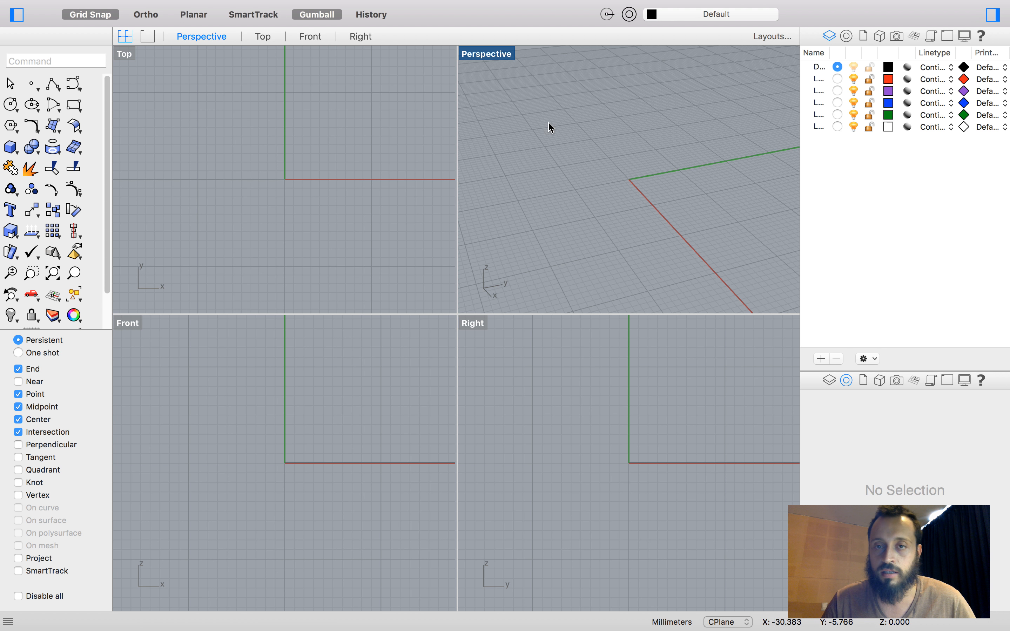
{"action": "mouse_move", "coordinate": [537, 109]}
{"action": "left_mouse_down"}
{"action": "mouse_move", "coordinate": [665, 203]}
{"action": "mouse_move", "coordinate": [658, 184]}
{"action": "mouse_move", "coordinate": [704, 243]}
{"action": "mouse_move", "coordinate": [615, 177]}
{"action": "mouse_move", "coordinate": [543, 103]}
{"action": "left_mouse_up"}
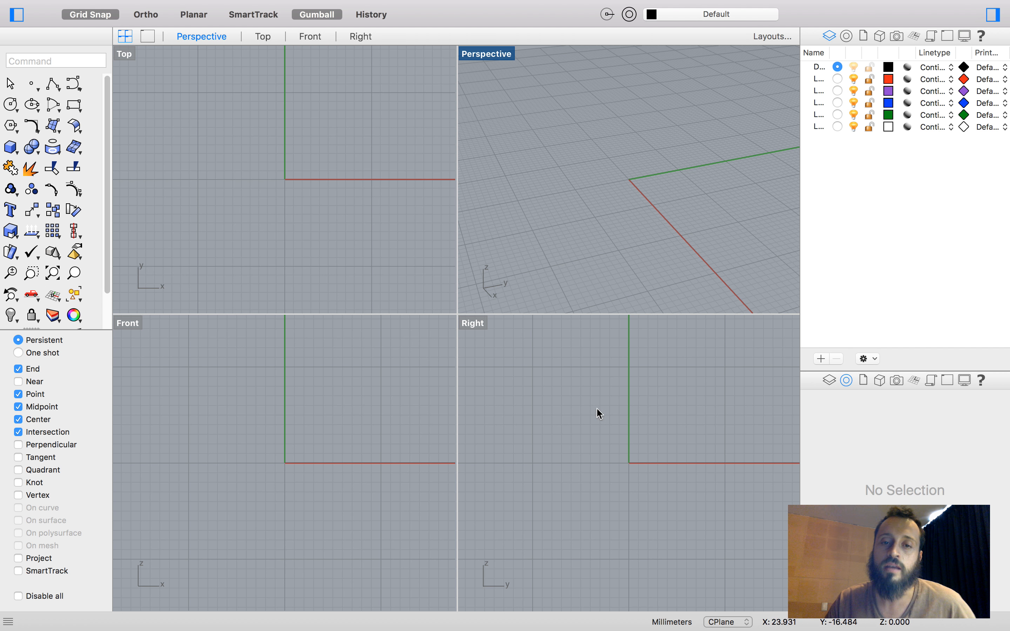
{"action": "right_click_drag", "start_coordinate": [593, 454], "coordinate": [569, 448]}
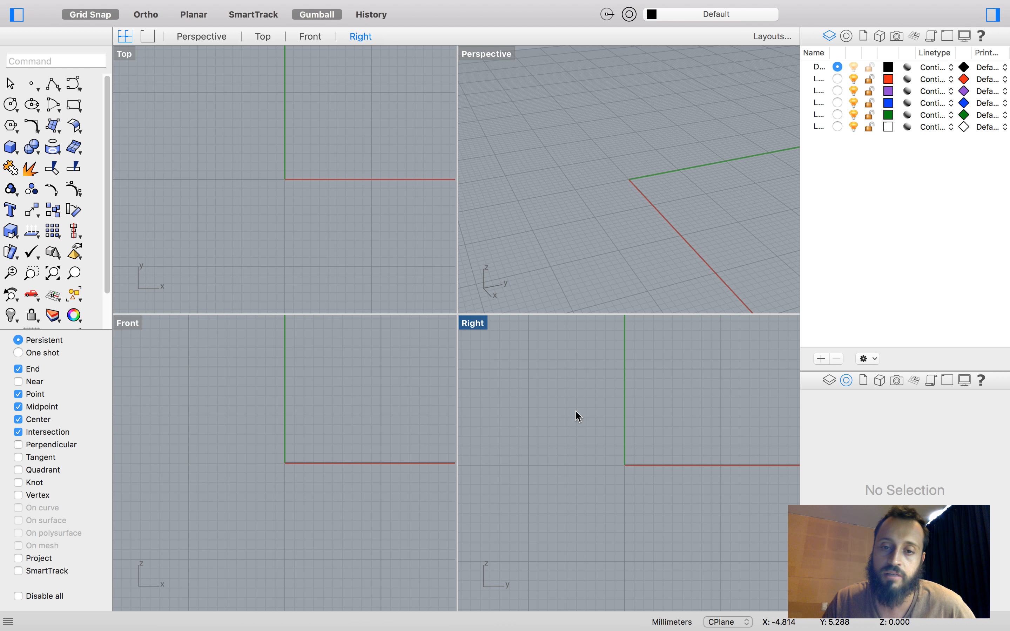
{"action": "right_click_drag", "start_coordinate": [577, 397], "coordinate": [557, 410]}
{"action": "right_click_drag", "start_coordinate": [200, 480], "coordinate": [246, 444]}
{"action": "right_click_drag", "start_coordinate": [235, 234], "coordinate": [347, 253]}
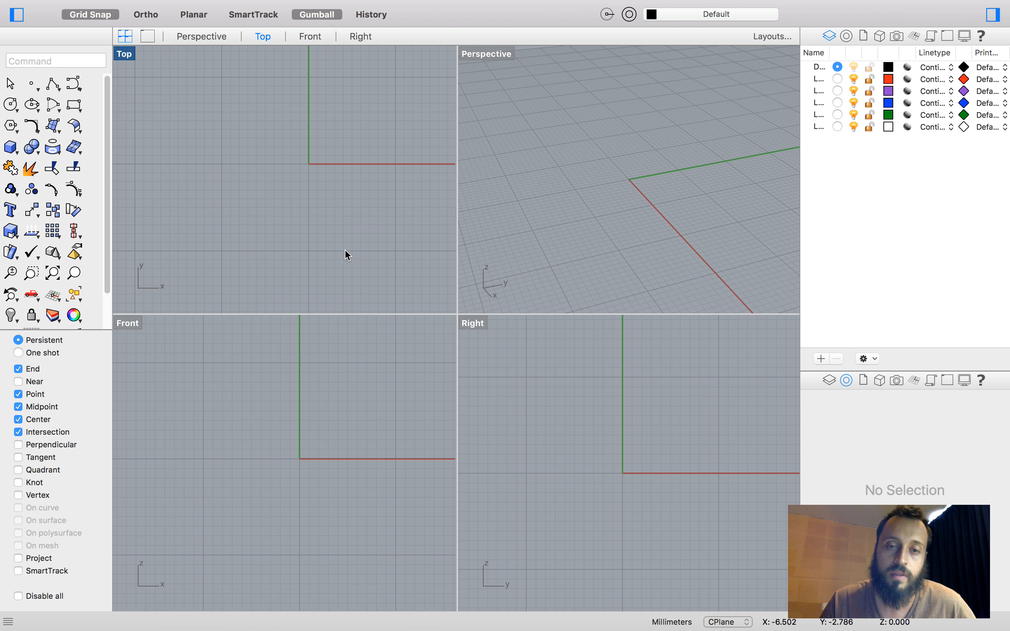
{"action": "left_click_drag", "start_coordinate": [562, 378], "coordinate": [696, 534]}
{"action": "scroll", "coordinate": [599, 426], "scroll_direction": "down", "scroll_amount": 5}
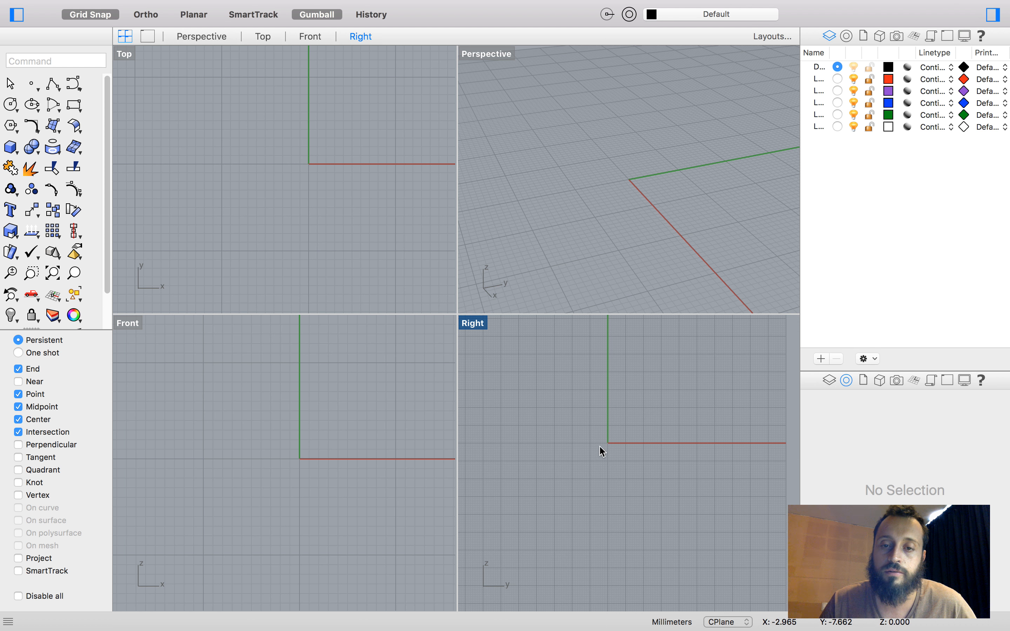
{"action": "scroll", "coordinate": [637, 199], "scroll_direction": "down", "scroll_amount": 5}
{"action": "scroll", "coordinate": [635, 202], "scroll_direction": "up", "scroll_amount": 6}
{"action": "scroll", "coordinate": [623, 188], "scroll_direction": "down", "scroll_amount": 4}
{"action": "scroll", "coordinate": [288, 226], "scroll_direction": "down", "scroll_amount": 4}
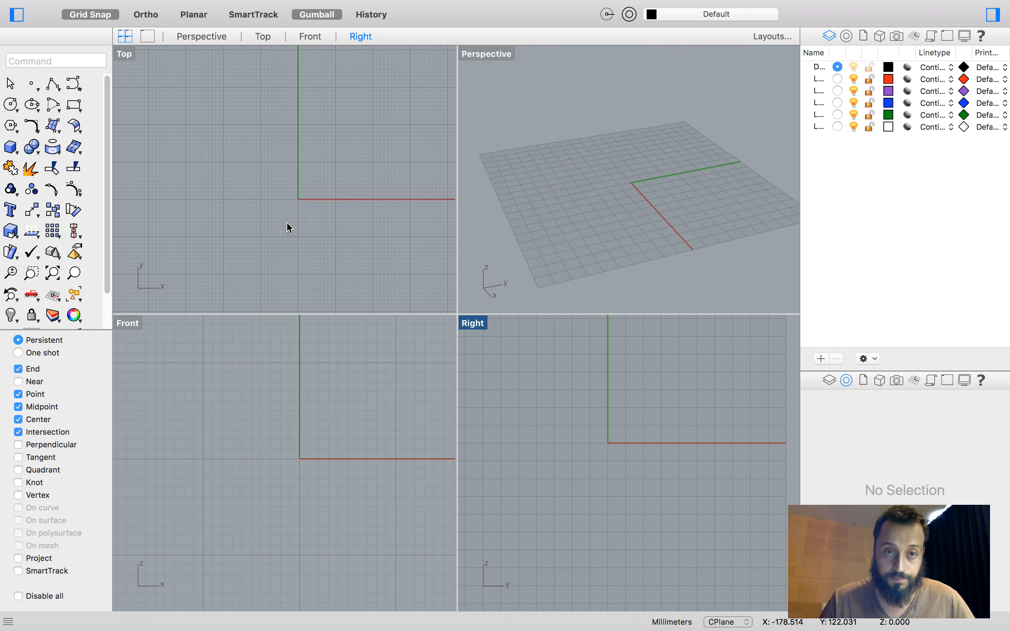
Step: Draw an open three-segment polyline around the origin in the Top view with the Polyline command
{"action": "scroll", "coordinate": [601, 203], "scroll_direction": "up", "scroll_amount": 3}
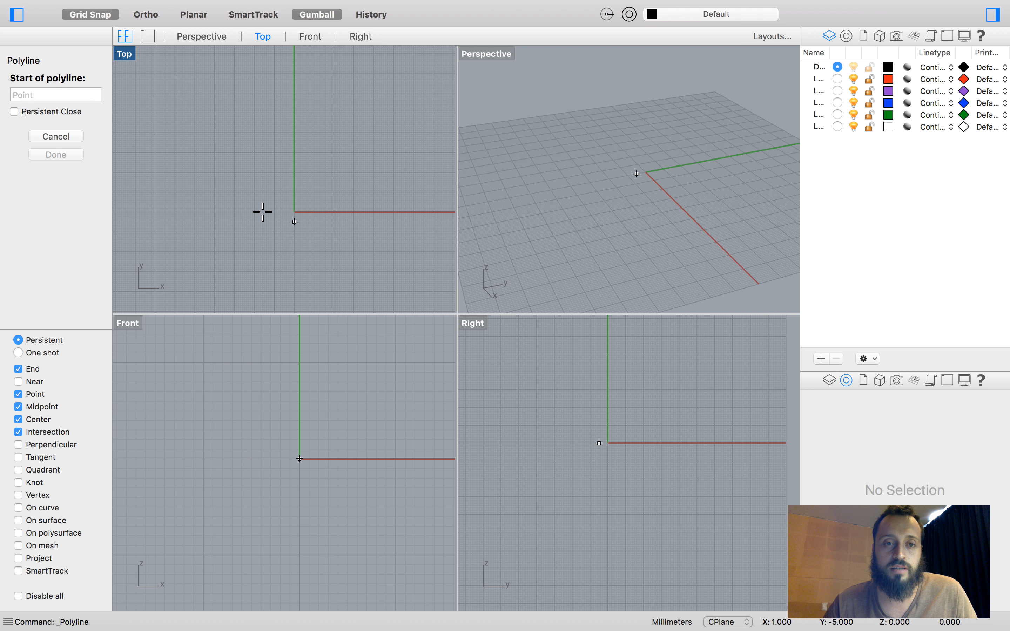
{"action": "left_click", "coordinate": [254, 227]}
{"action": "left_click", "coordinate": [249, 160]}
{"action": "left_click", "coordinate": [303, 136]}
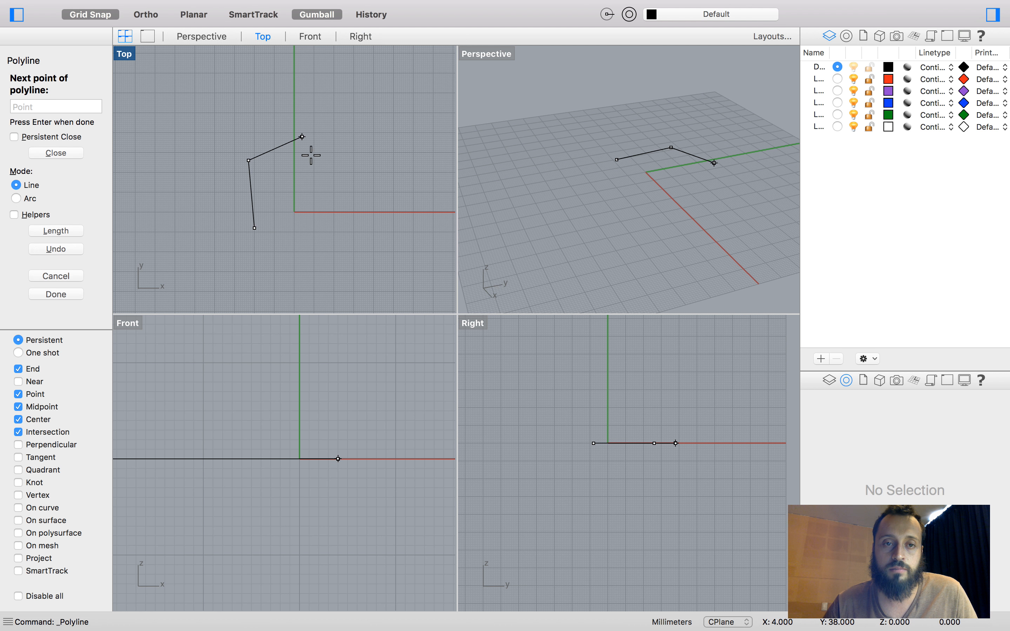
{"action": "left_click", "coordinate": [327, 184]}
{"action": "key", "text": "Return"}
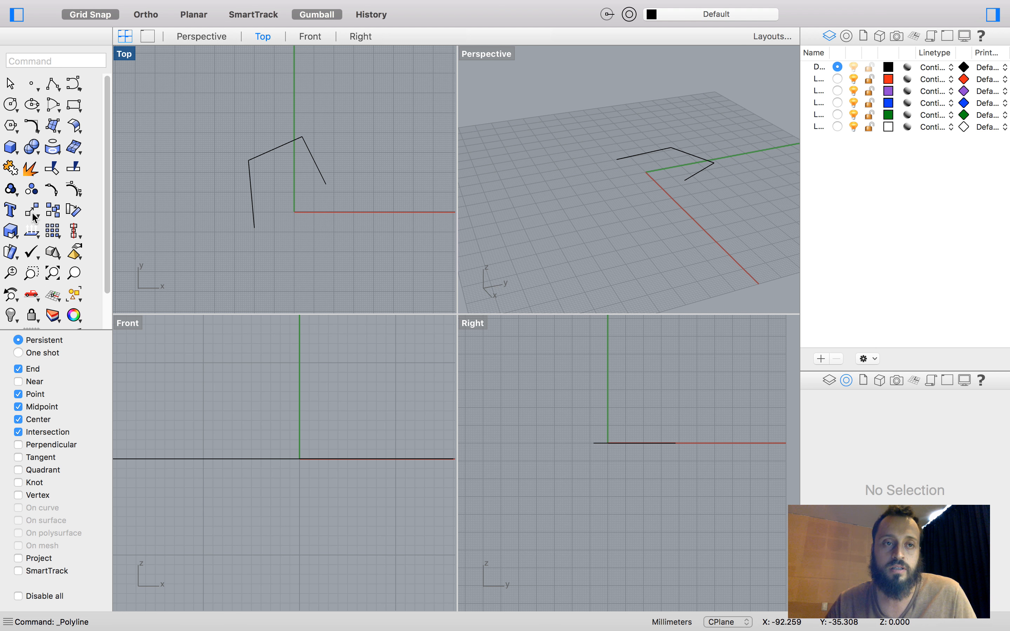
Step: Draw a second open polyline of four segments in the Top view, starting at the lower end of the first polyline's last segment
{"action": "left_click", "coordinate": [49, 88]}
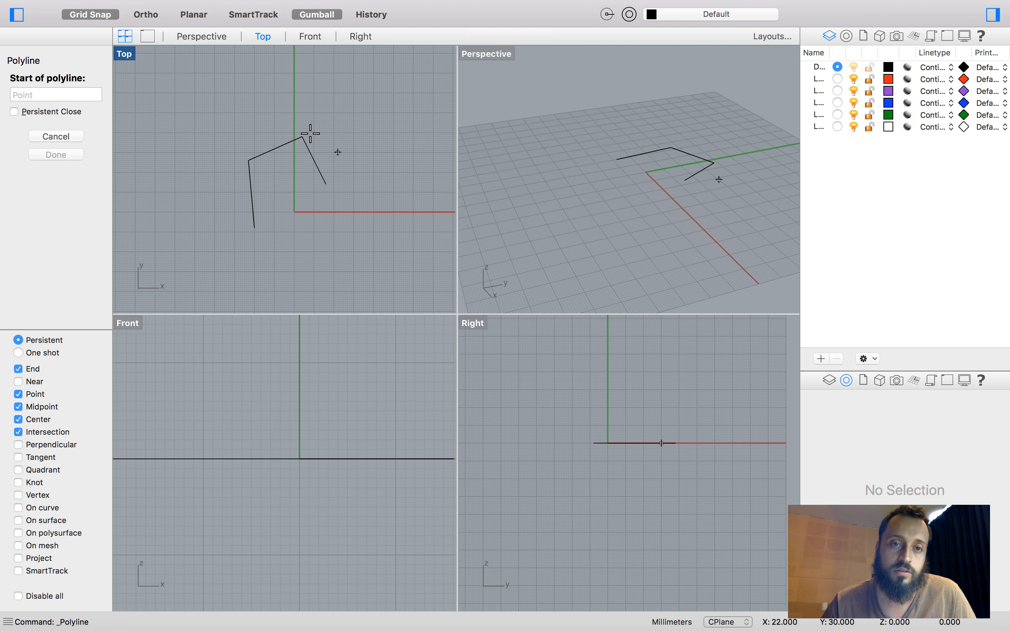
{"action": "scroll", "coordinate": [325, 165], "scroll_direction": "up", "scroll_amount": 3}
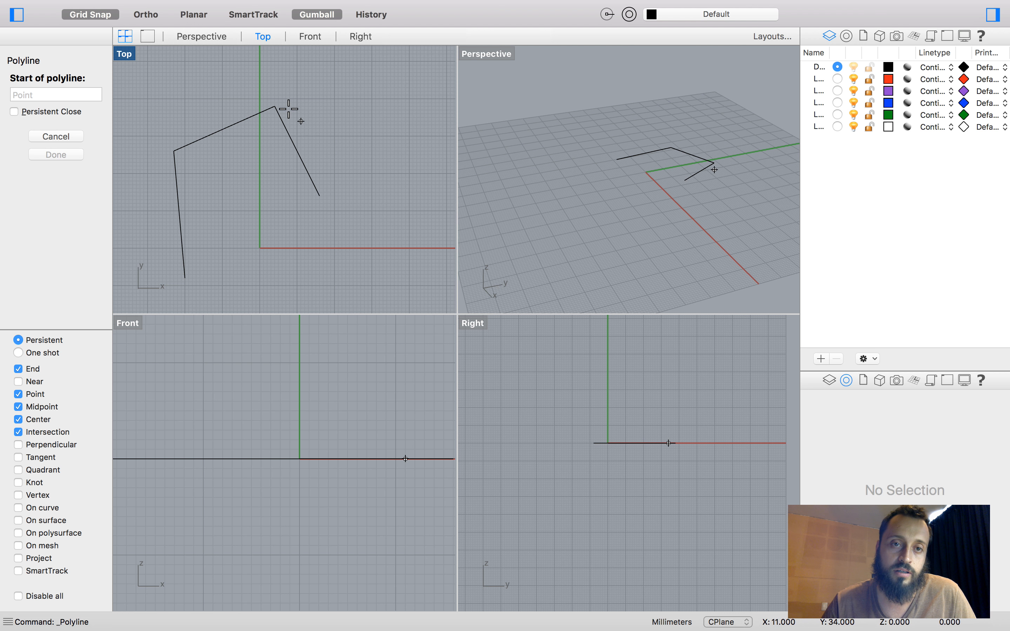
{"action": "scroll", "coordinate": [307, 133], "scroll_direction": "up", "scroll_amount": 2}
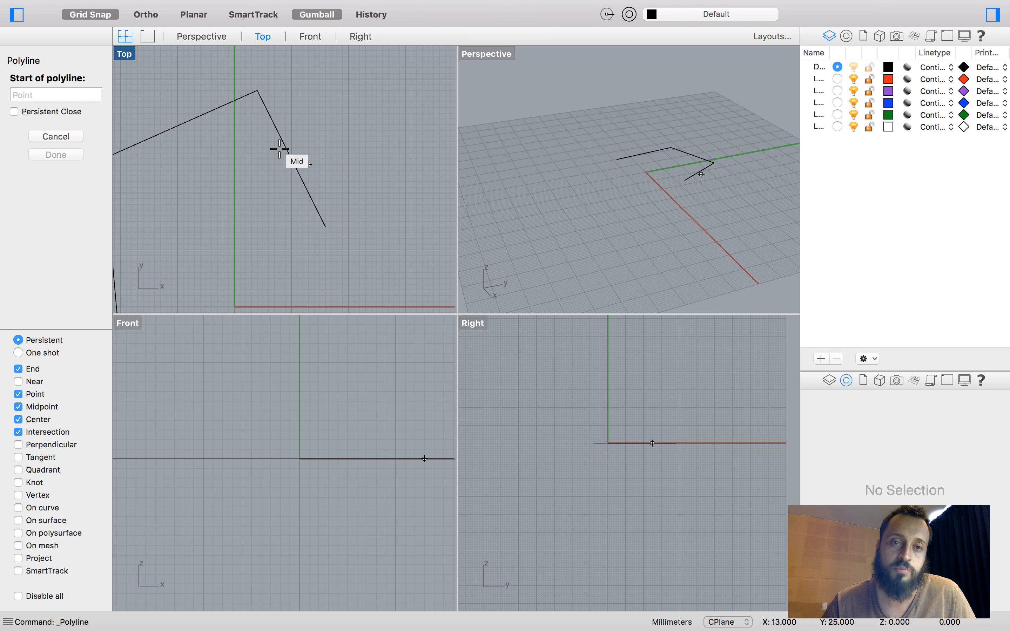
{"action": "scroll", "coordinate": [369, 154], "scroll_direction": "down", "scroll_amount": 2}
{"action": "scroll", "coordinate": [268, 153], "scroll_direction": "up", "scroll_amount": 1}
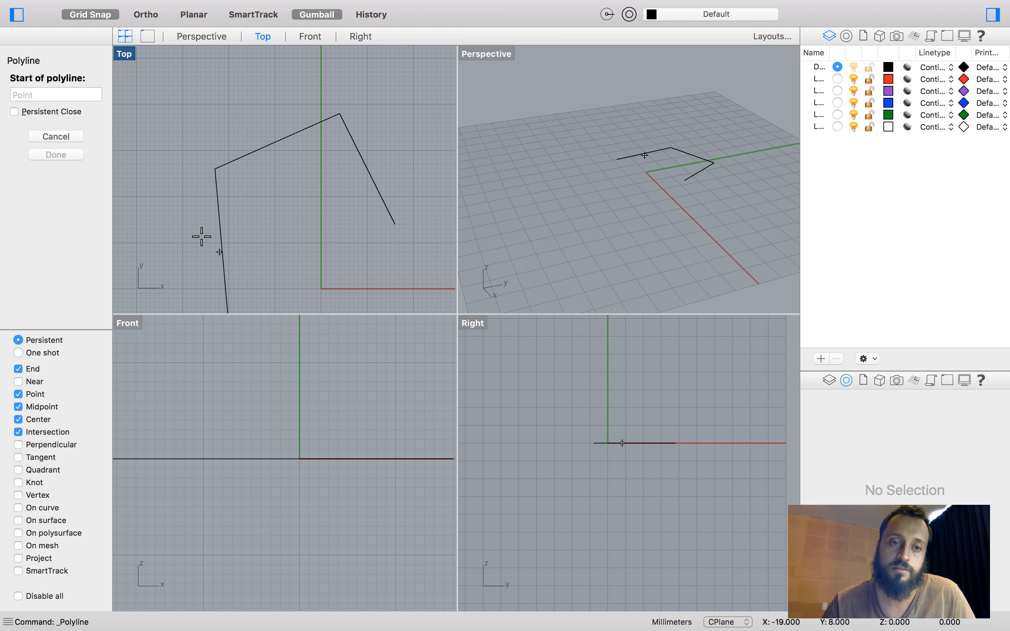
{"action": "scroll", "coordinate": [284, 238], "scroll_direction": "down", "scroll_amount": 1}
{"action": "scroll", "coordinate": [322, 232], "scroll_direction": "up", "scroll_amount": 2}
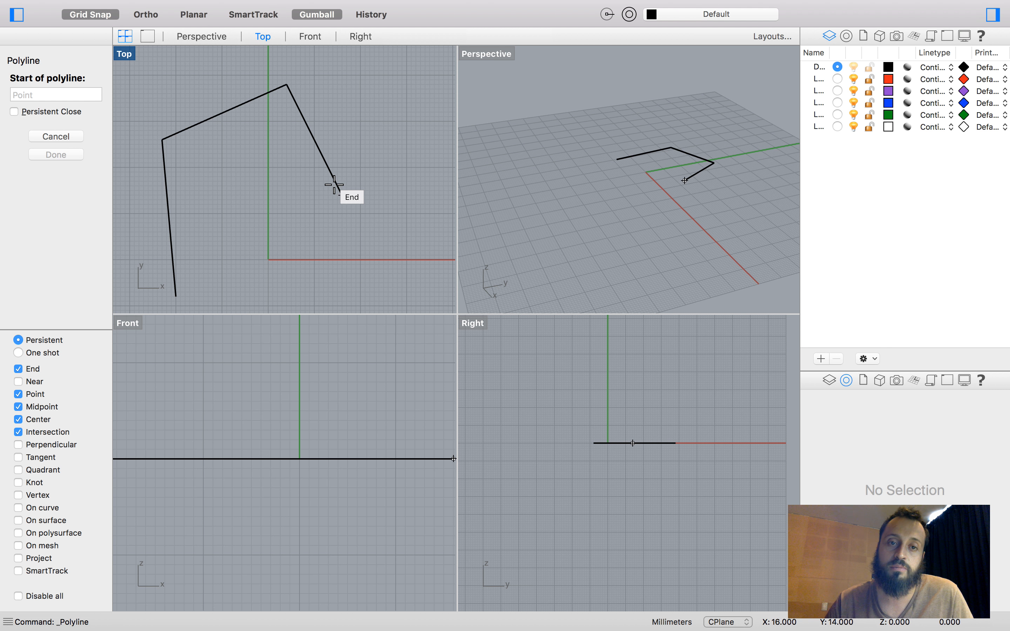
{"action": "left_click", "coordinate": [333, 187]}
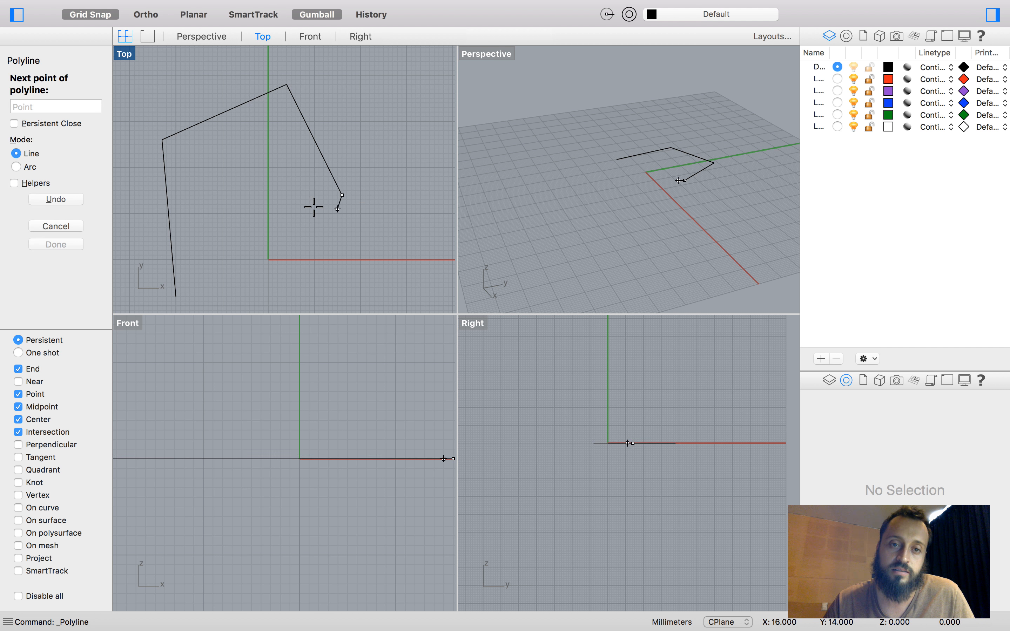
{"action": "left_click", "coordinate": [253, 207]}
{"action": "left_click", "coordinate": [282, 242]}
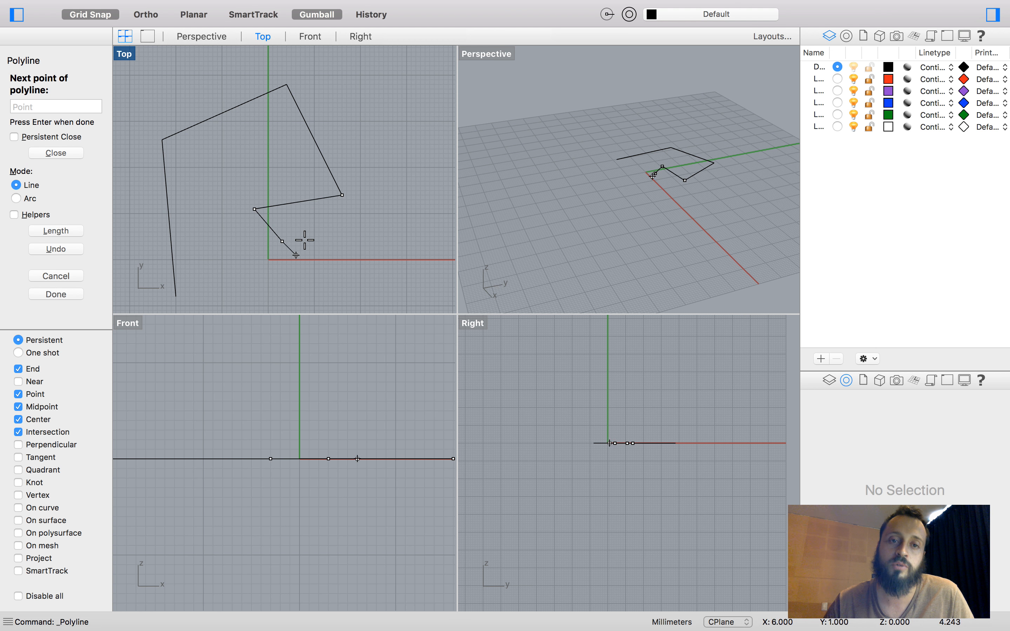
{"action": "left_click", "coordinate": [328, 246]}
{"action": "left_click", "coordinate": [324, 269]}
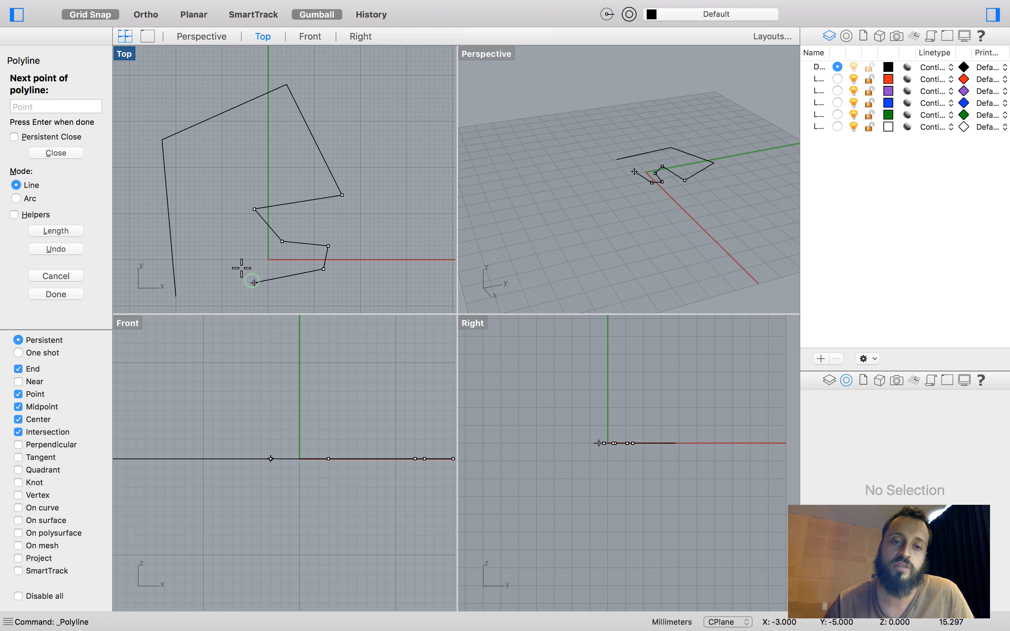
{"action": "key", "text": "Return"}
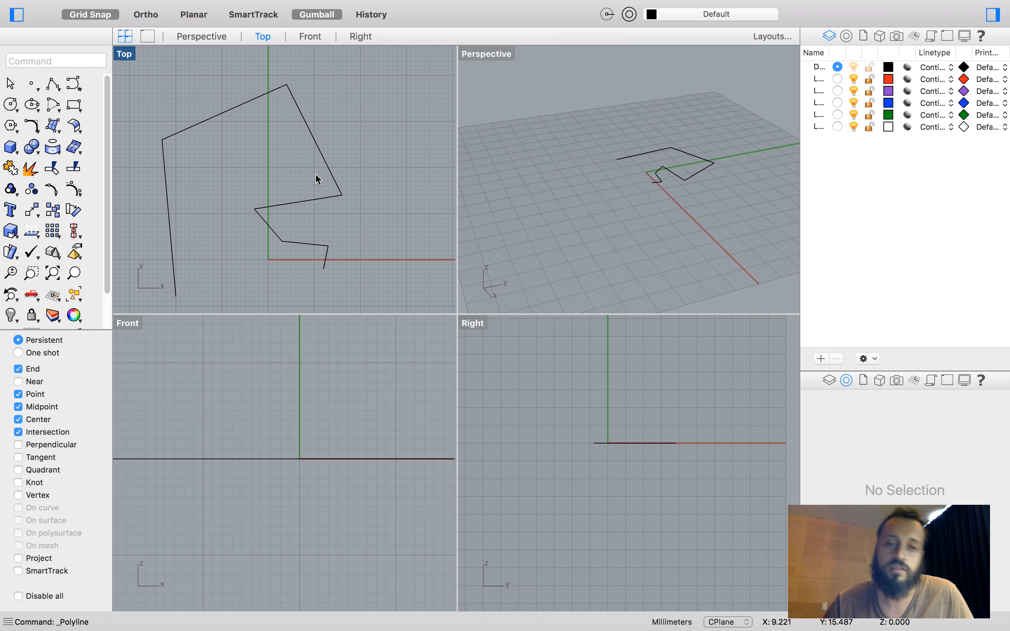
Step: Draw a third polyline of two segments in the Top view, starting at the midpoint of the first polyline's last segment
{"action": "key", "text": "Return"}
{"action": "left_click", "coordinate": [314, 139]}
{"action": "left_click", "coordinate": [356, 122]}
{"action": "left_click", "coordinate": [347, 103]}
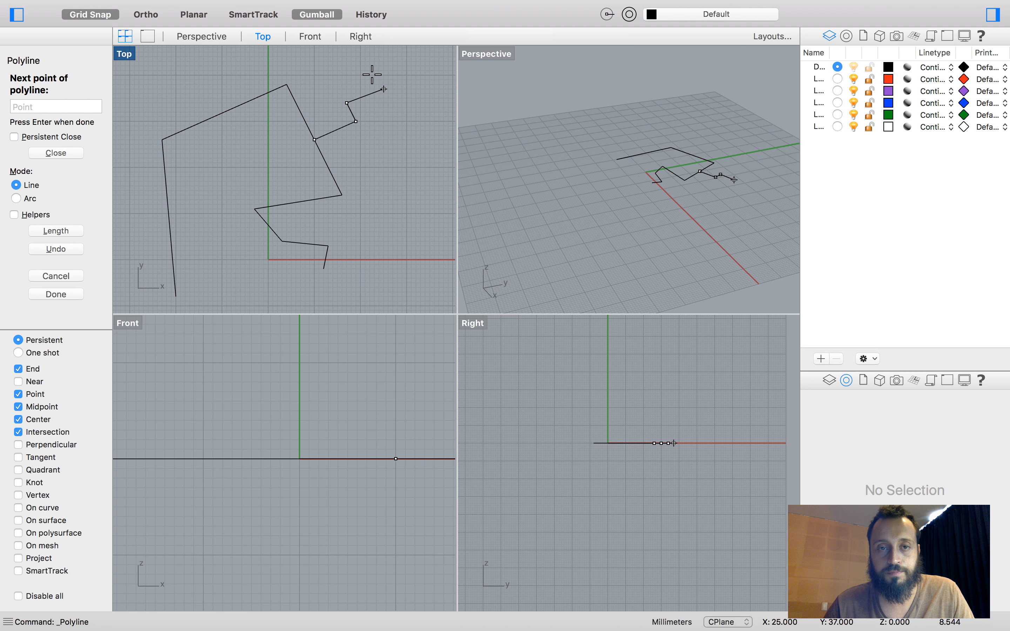
{"action": "key", "text": "Return"}
{"action": "scroll", "coordinate": [321, 176], "scroll_direction": "down", "scroll_amount": 3}
{"action": "scroll", "coordinate": [269, 175], "scroll_direction": "up", "scroll_amount": 3}
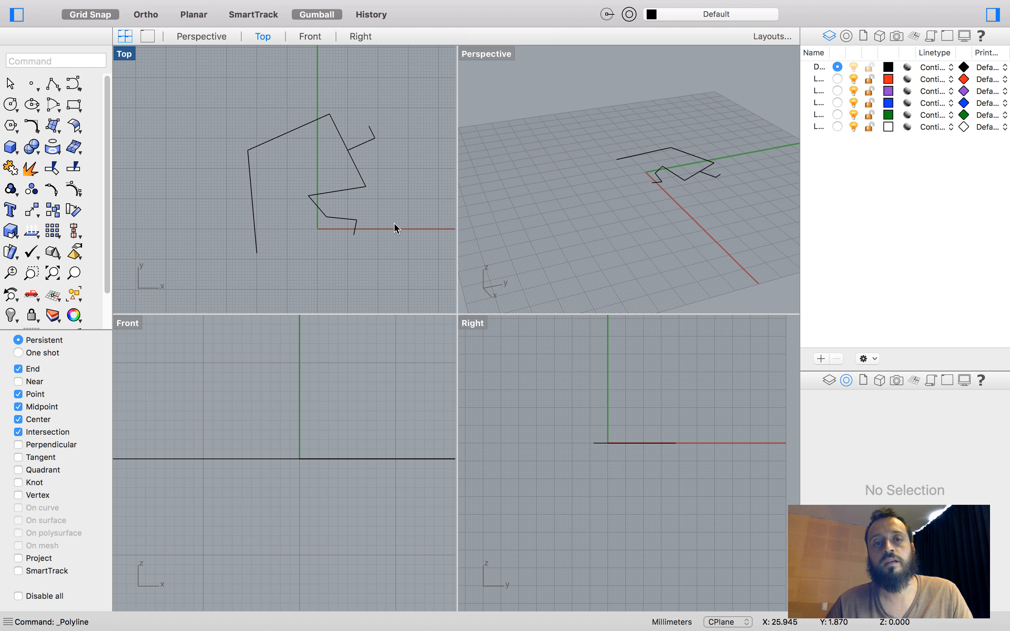
{"action": "left_click_drag", "start_coordinate": [222, 109], "coordinate": [221, 110]}
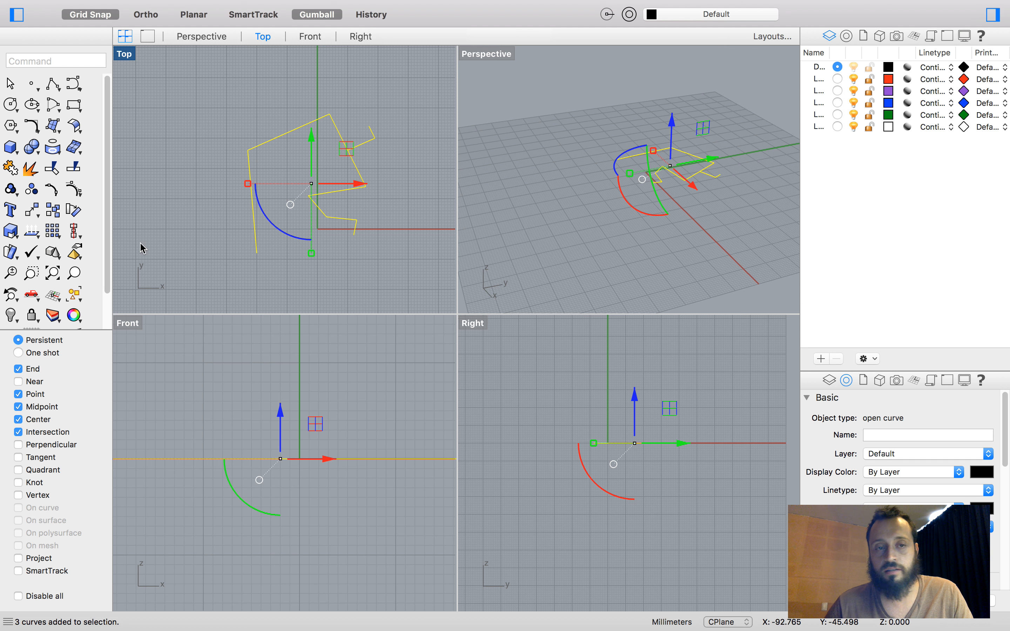
{"action": "key", "text": "Escape"}
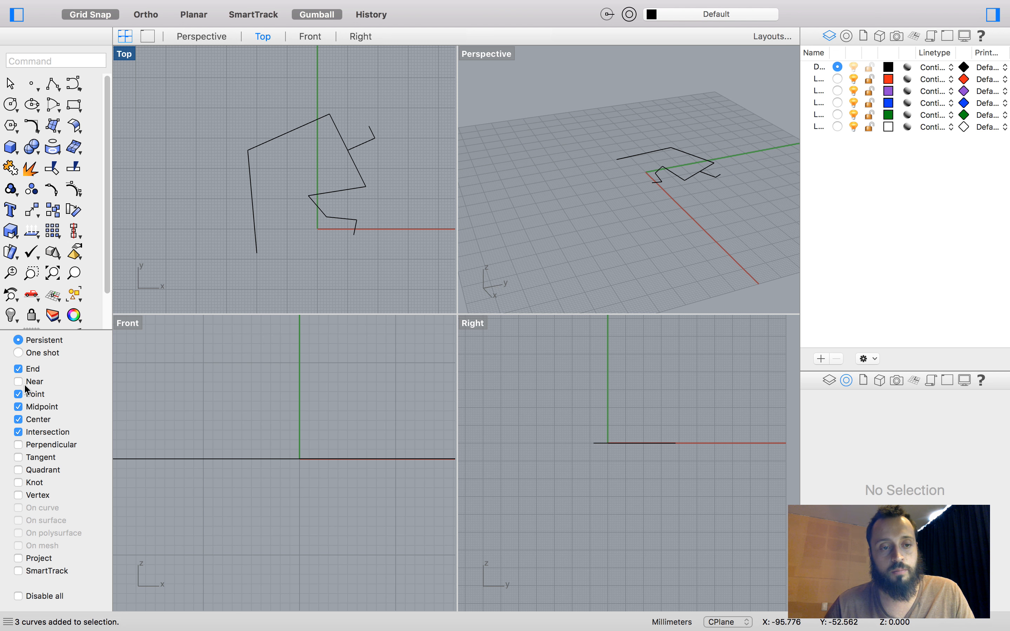
Step: Place a single point beside the polylines in the Top view, outside their far left vertex
{"action": "left_click", "coordinate": [33, 84]}
{"action": "left_click", "coordinate": [202, 129]}
{"action": "left_click", "coordinate": [46, 84]}
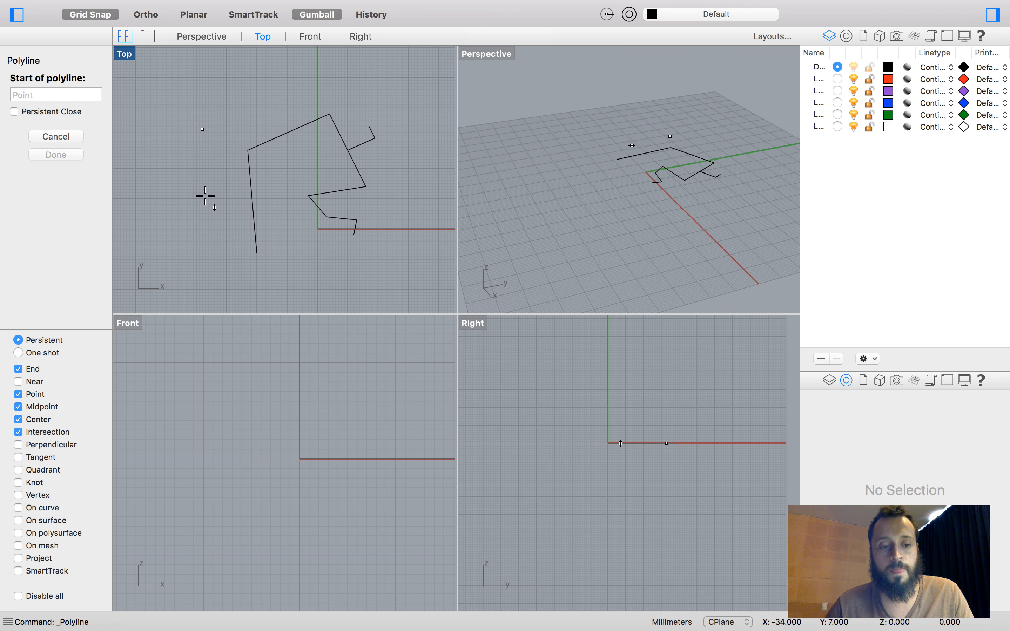
{"action": "key", "text": "Escape"}
Step: Delete all the polylines and the point from the Top view
{"action": "left_click_drag", "start_coordinate": [183, 93], "coordinate": [457, 290]}
{"action": "key", "text": "Delete"}
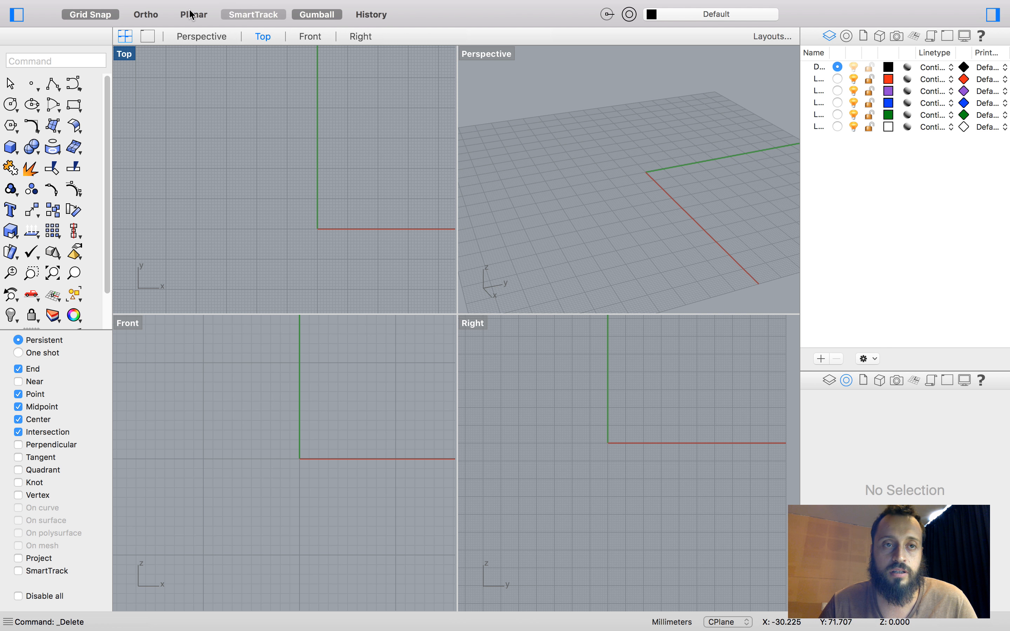
Step: Turn off Grid Snap and start a polyline in the Top view to try free cursor movement
{"action": "left_click", "coordinate": [107, 16]}
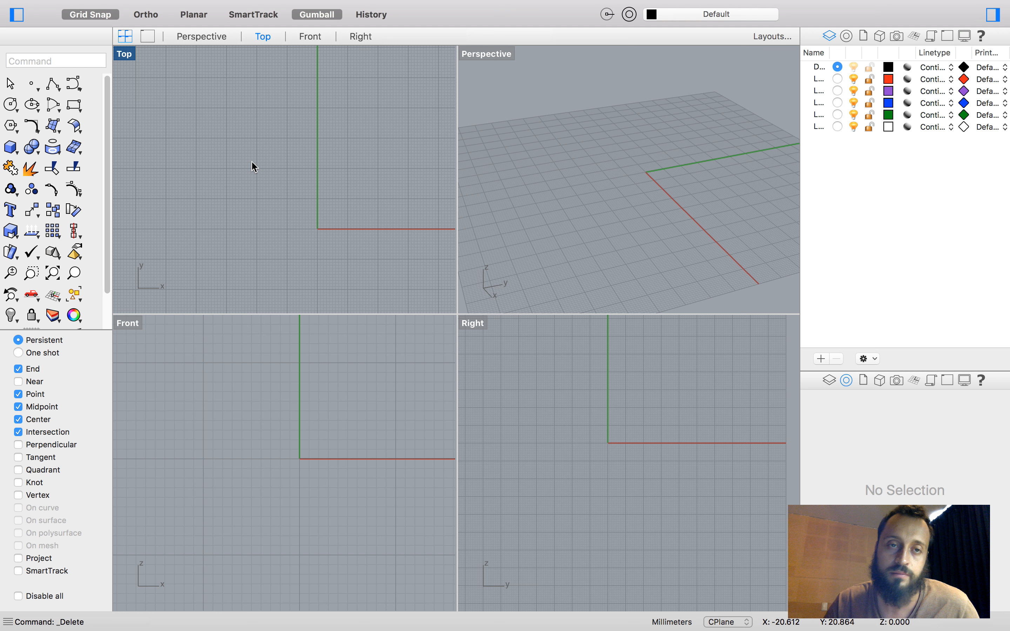
{"action": "left_click", "coordinate": [86, 16]}
{"action": "scroll", "coordinate": [237, 219], "scroll_direction": "down", "scroll_amount": 3}
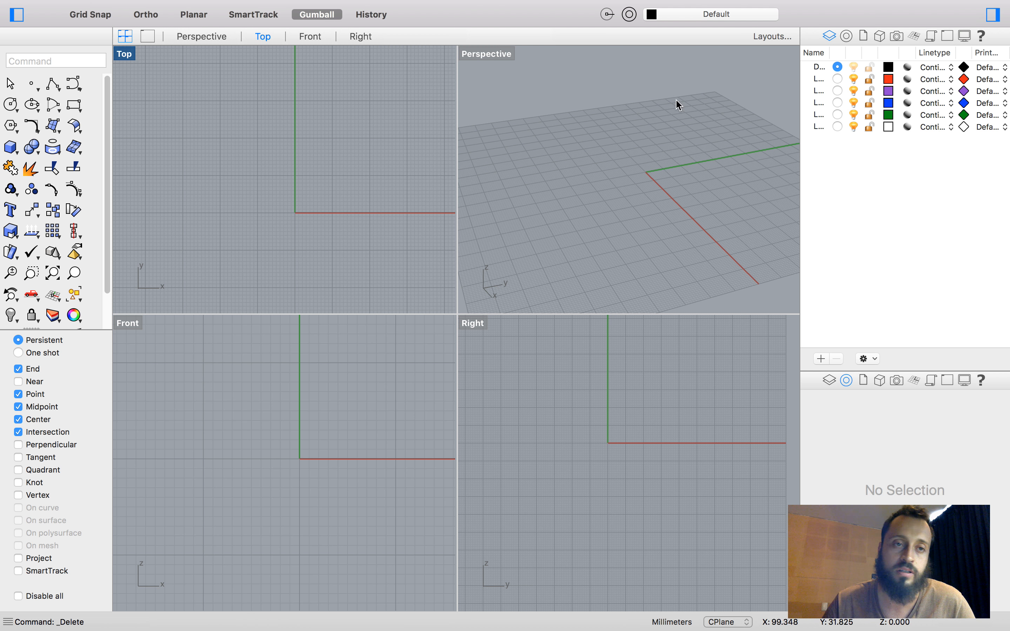
{"action": "left_click", "coordinate": [53, 84]}
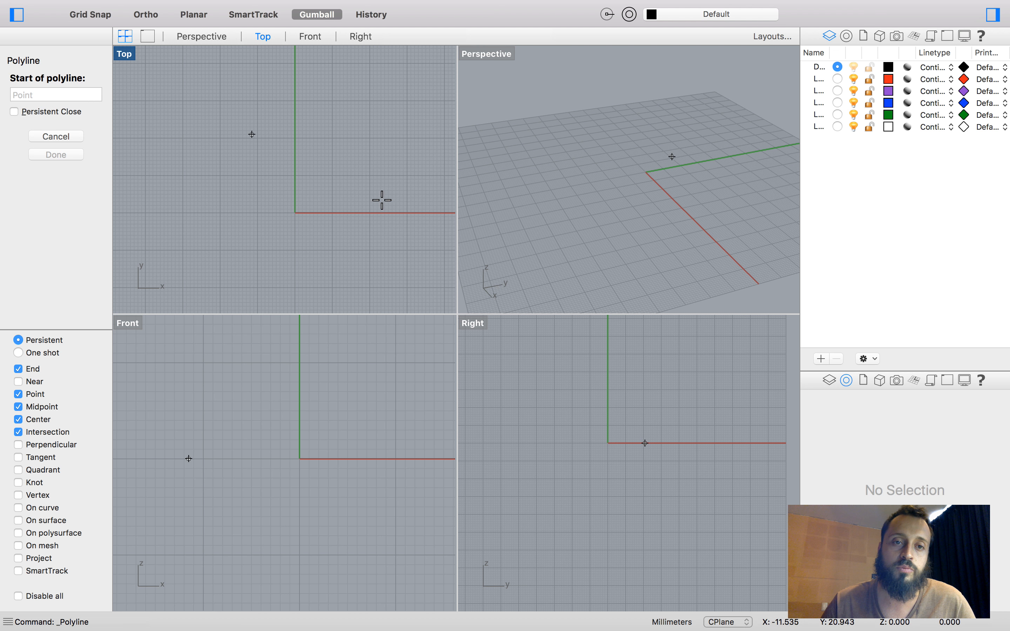
{"action": "scroll", "coordinate": [232, 171], "scroll_direction": "up", "scroll_amount": 3}
{"action": "scroll", "coordinate": [255, 162], "scroll_direction": "up", "scroll_amount": 3}
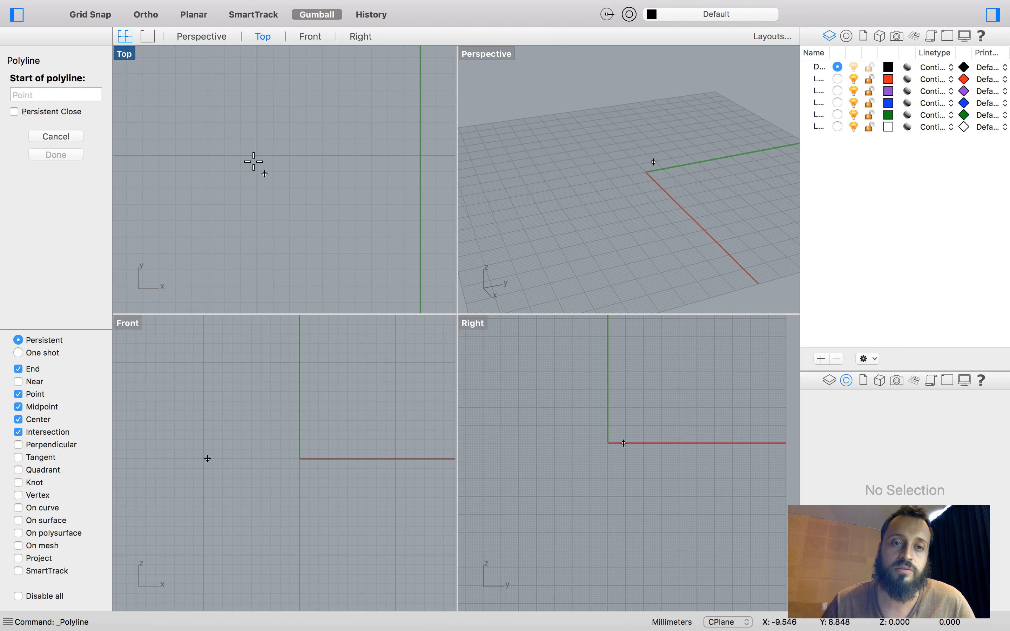
{"action": "scroll", "coordinate": [255, 159], "scroll_direction": "up", "scroll_amount": 3}
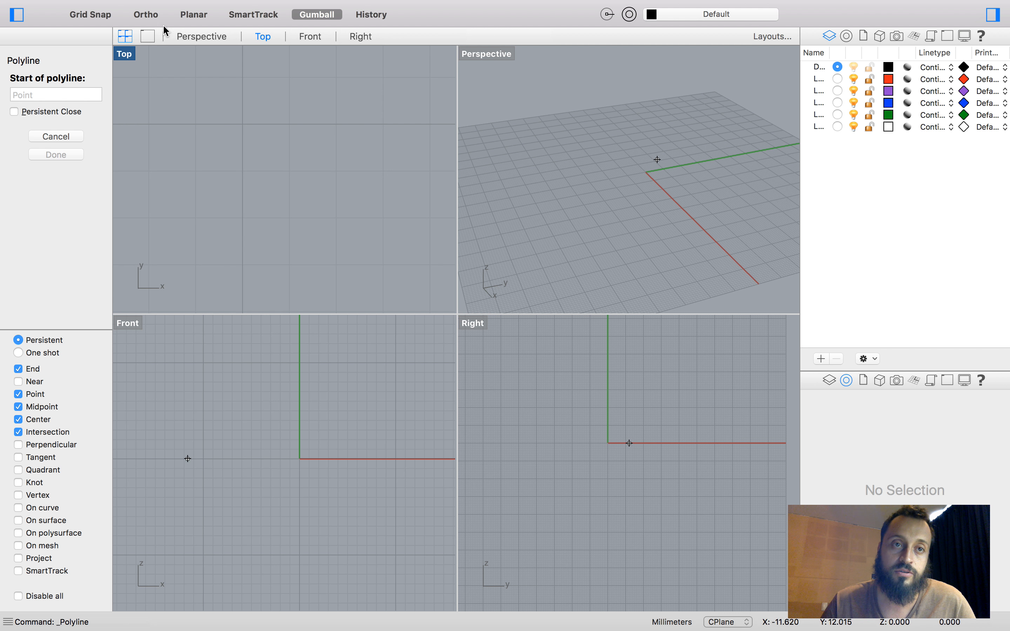
Step: Turn on Grid Snap and draw a horizontal line about 10 mm long in the Top view, ending on the Y axis
{"action": "left_click", "coordinate": [92, 16]}
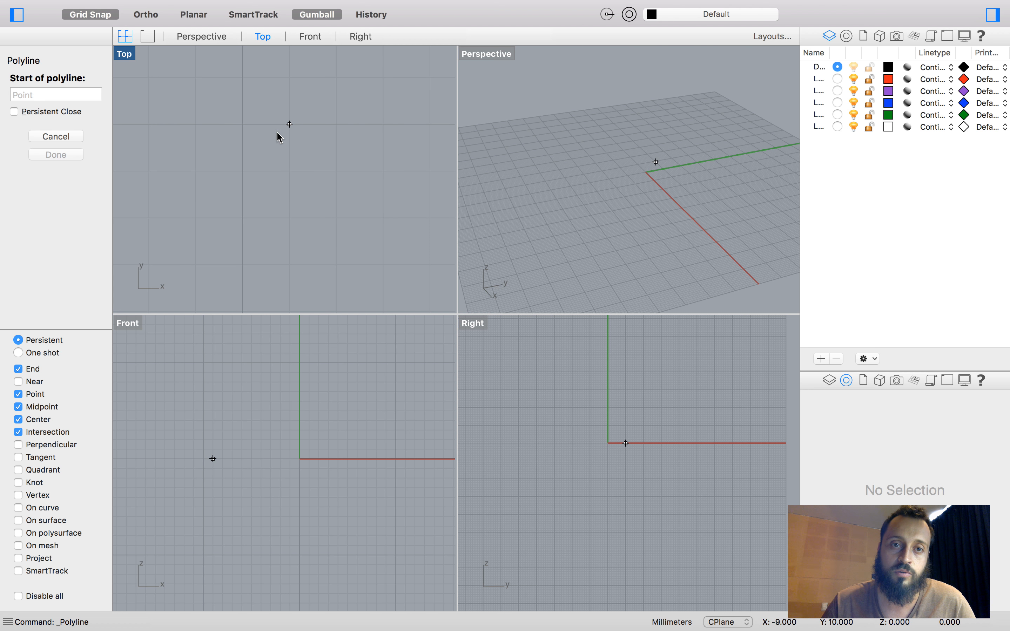
{"action": "scroll", "coordinate": [219, 164], "scroll_direction": "down", "scroll_amount": 15}
{"action": "scroll", "coordinate": [226, 173], "scroll_direction": "up", "scroll_amount": 10}
{"action": "scroll", "coordinate": [219, 167], "scroll_direction": "down", "scroll_amount": 15}
{"action": "scroll", "coordinate": [202, 170], "scroll_direction": "up", "scroll_amount": 3}
{"action": "scroll", "coordinate": [186, 170], "scroll_direction": "up", "scroll_amount": 2}
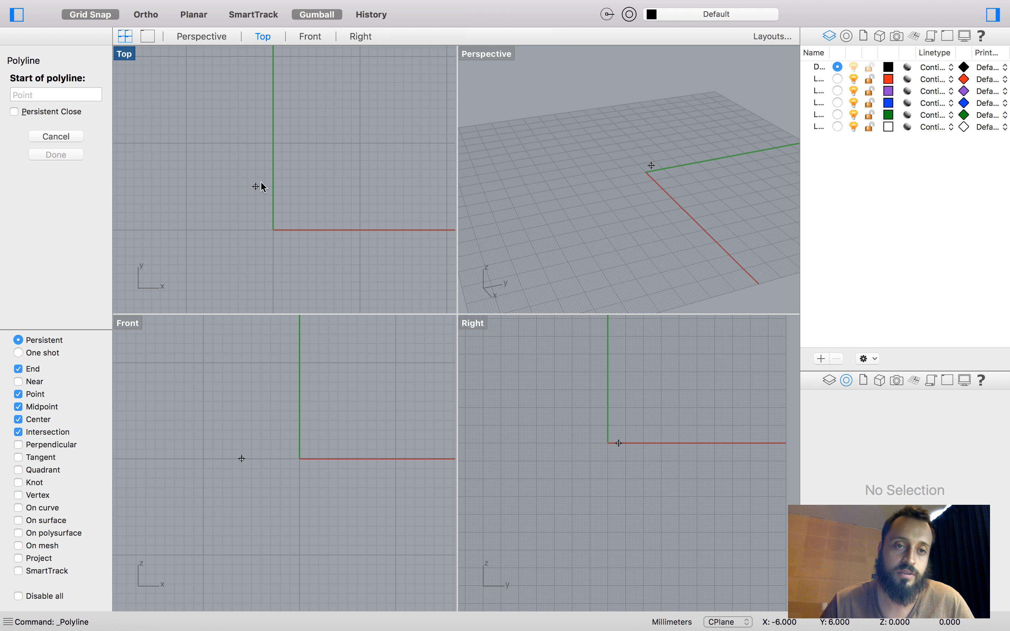
{"action": "left_click", "coordinate": [187, 169]}
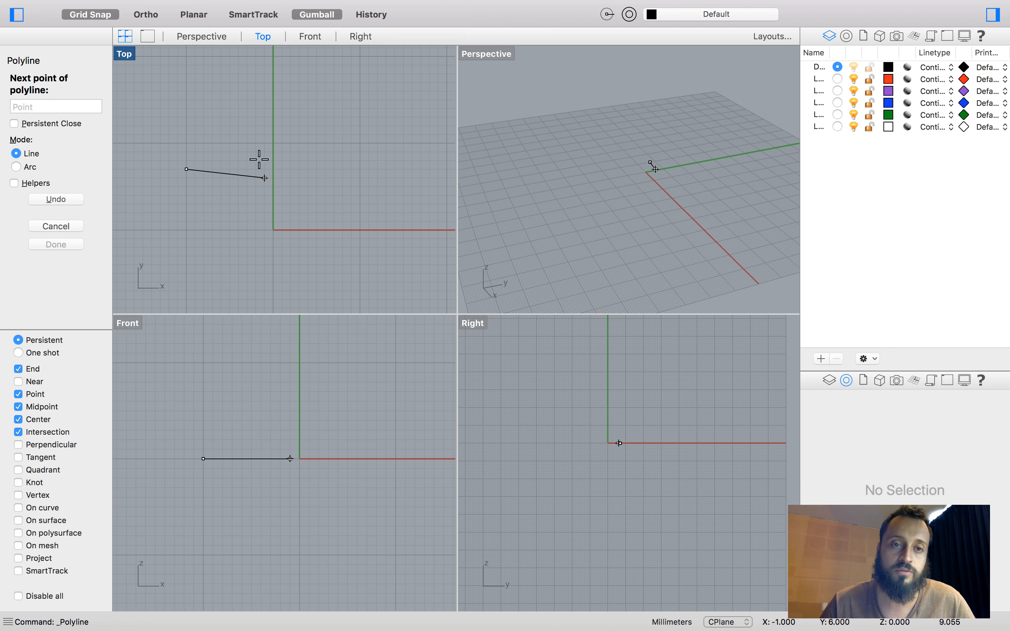
{"action": "left_click", "coordinate": [274, 169]}
{"action": "key", "text": "Return"}
Step: Turn off Grid Snap and draw a second, freehand line about 9.5 mm long just below the first in the Top view
{"action": "scroll", "coordinate": [206, 184], "scroll_direction": "up", "scroll_amount": 3}
{"action": "left_click", "coordinate": [96, 14]}
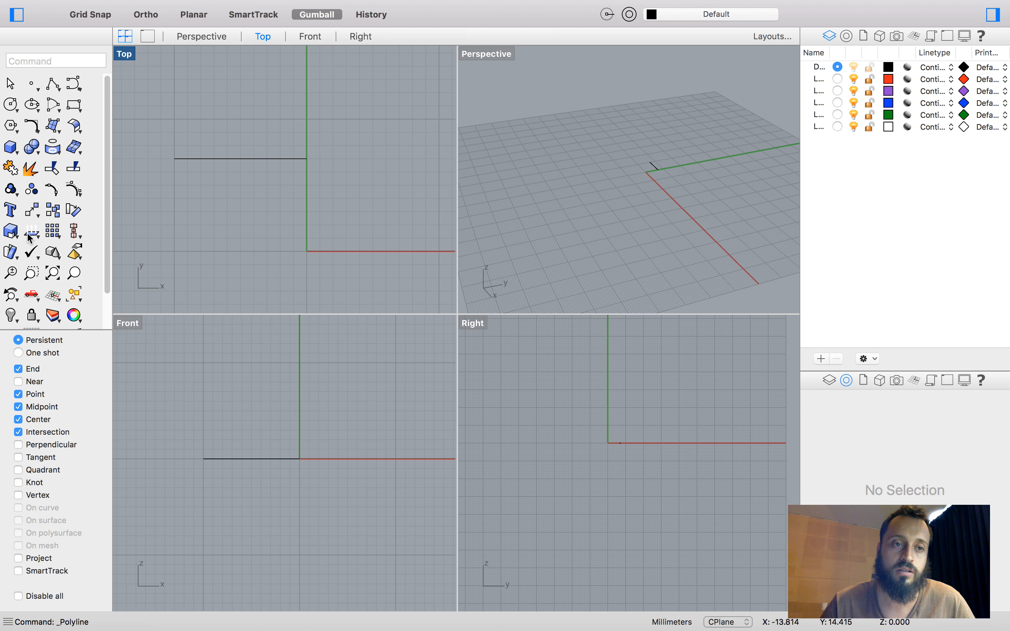
{"action": "left_click", "coordinate": [48, 86]}
{"action": "scroll", "coordinate": [209, 217], "scroll_direction": "up", "scroll_amount": 3}
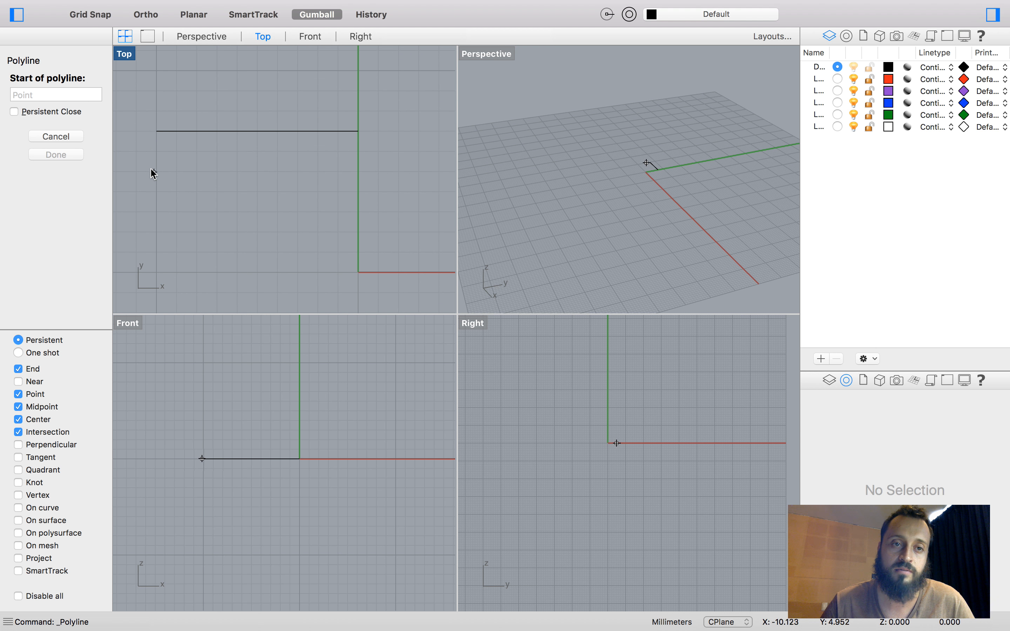
{"action": "left_click", "coordinate": [155, 171]}
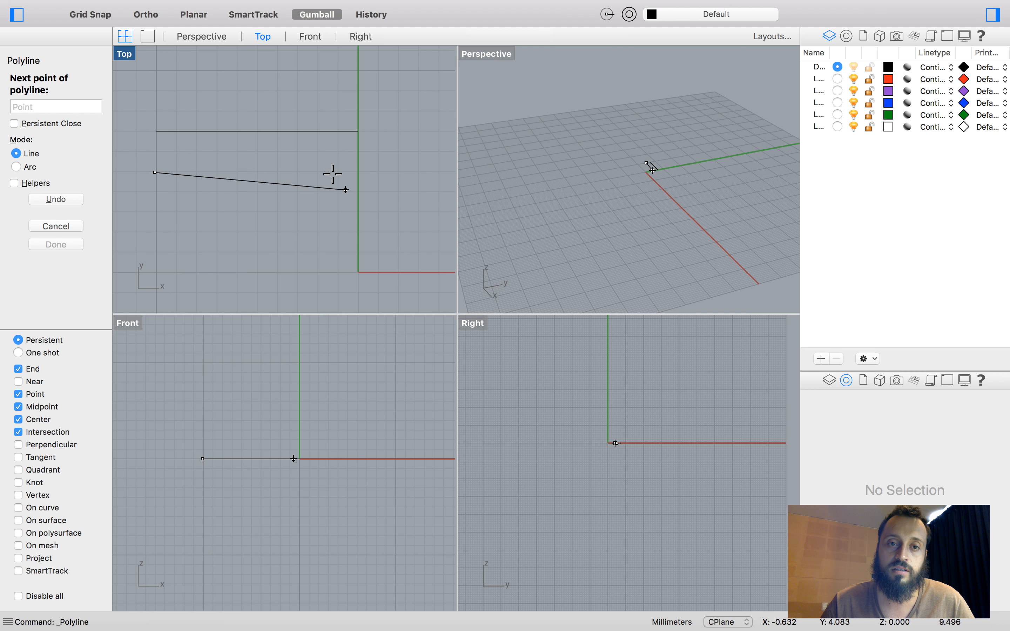
{"action": "left_click", "coordinate": [346, 174]}
{"action": "key", "text": "Return"}
Step: Compare up close how the two lines in the Top view align with the grid
{"action": "scroll", "coordinate": [311, 204], "scroll_direction": "up", "scroll_amount": 6}
{"action": "scroll", "coordinate": [368, 163], "scroll_direction": "down", "scroll_amount": 2}
{"action": "scroll", "coordinate": [364, 179], "scroll_direction": "down", "scroll_amount": 6}
{"action": "scroll", "coordinate": [338, 177], "scroll_direction": "up", "scroll_amount": 6}
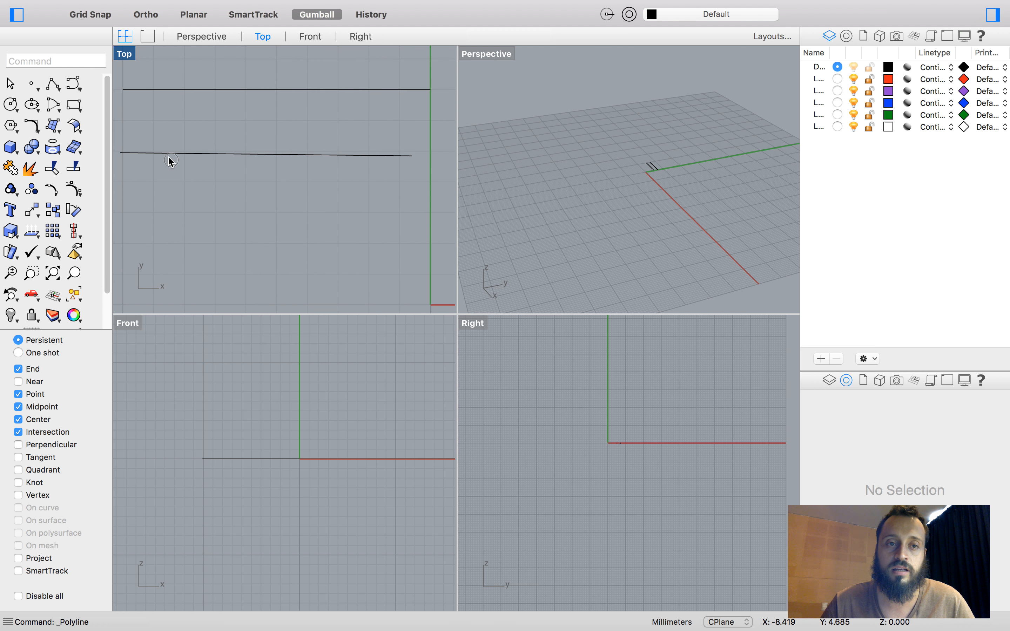
{"action": "scroll", "coordinate": [267, 171], "scroll_direction": "down", "scroll_amount": 3}
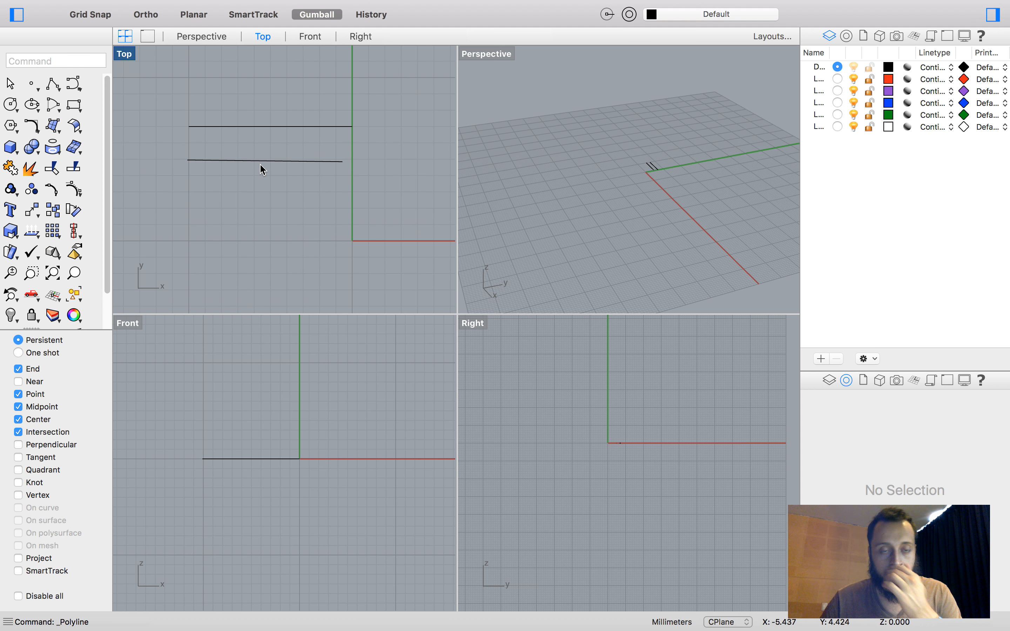
{"action": "left_click_drag", "start_coordinate": [279, 192], "coordinate": [192, 113]}
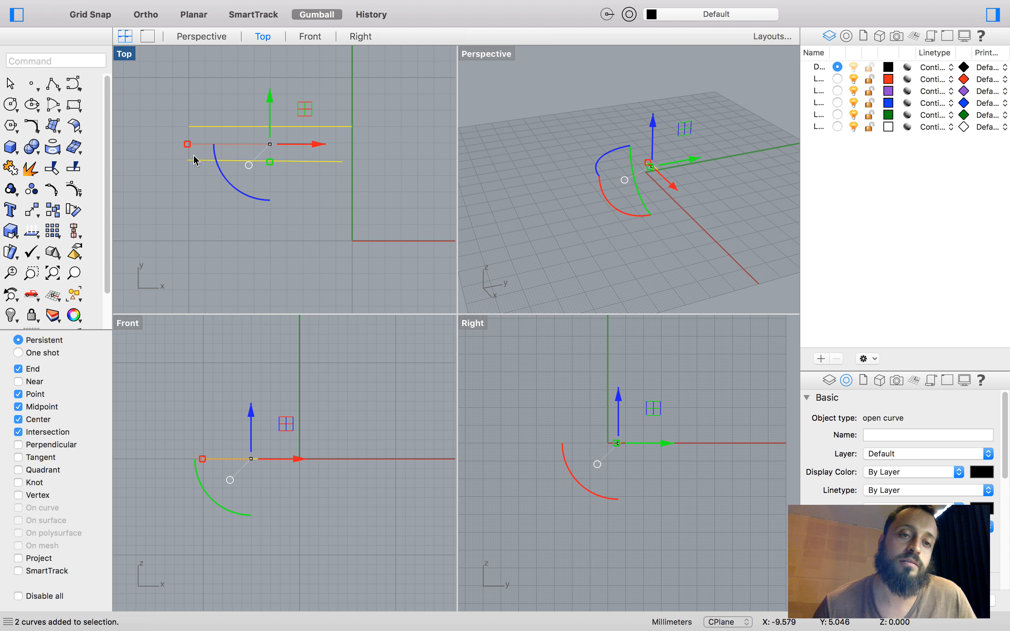
{"action": "scroll", "coordinate": [192, 173], "scroll_direction": "up", "scroll_amount": 6}
{"action": "scroll", "coordinate": [191, 173], "scroll_direction": "down", "scroll_amount": 8}
{"action": "left_click", "coordinate": [286, 197]}
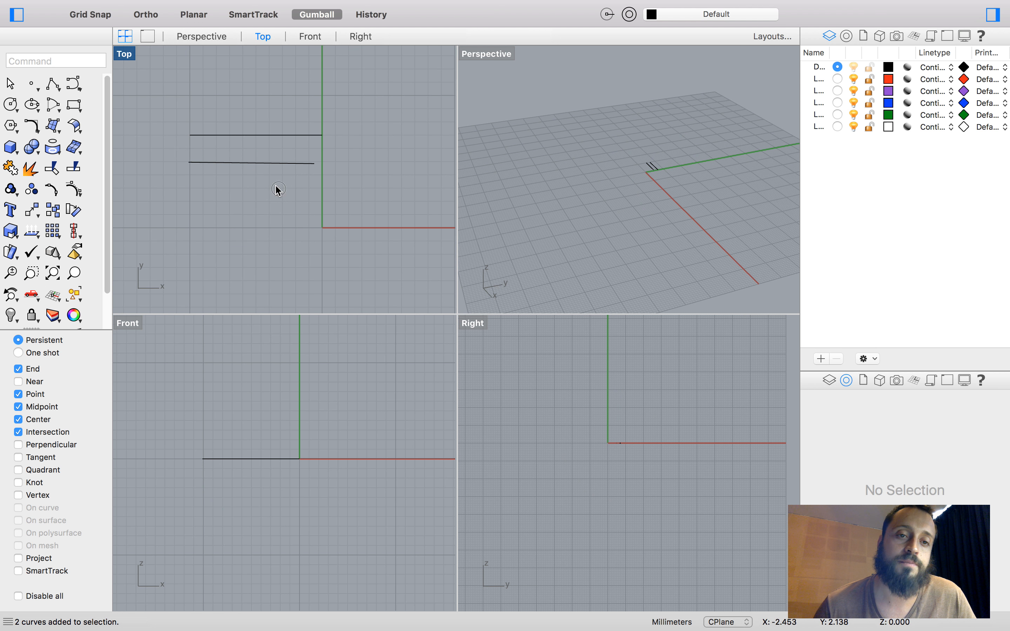
Step: Delete both lines from the Top view
{"action": "left_click_drag", "start_coordinate": [184, 154], "coordinate": [184, 155]}
{"action": "left_click_drag", "start_coordinate": [298, 199], "coordinate": [139, 107]}
{"action": "key", "text": "Delete"}
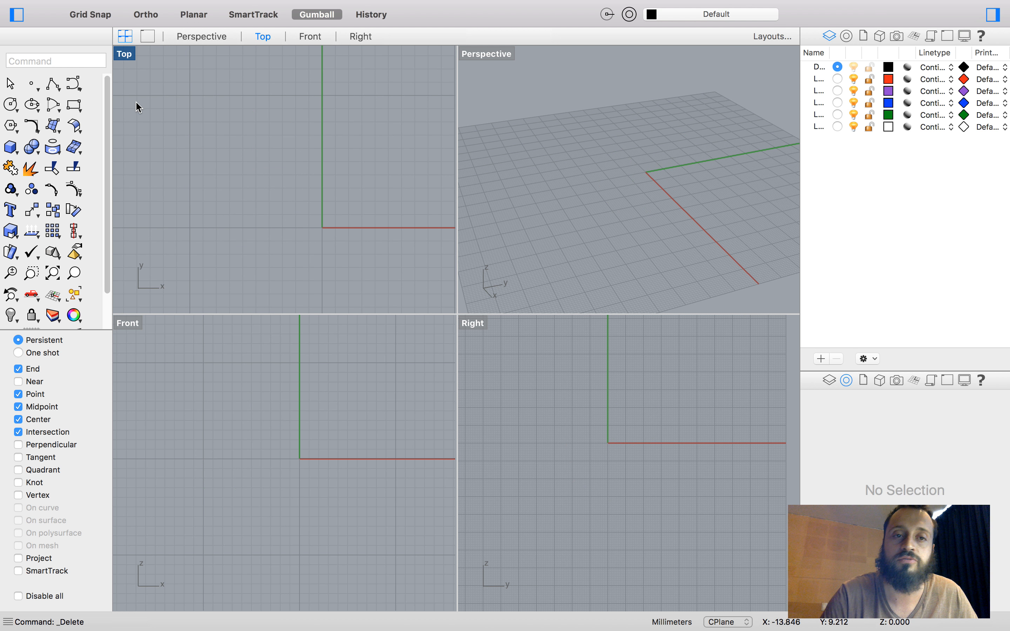
Step: Turn on Grid Snap and Ortho, and start a polyline at the origin in the Top view
{"action": "left_click", "coordinate": [106, 15]}
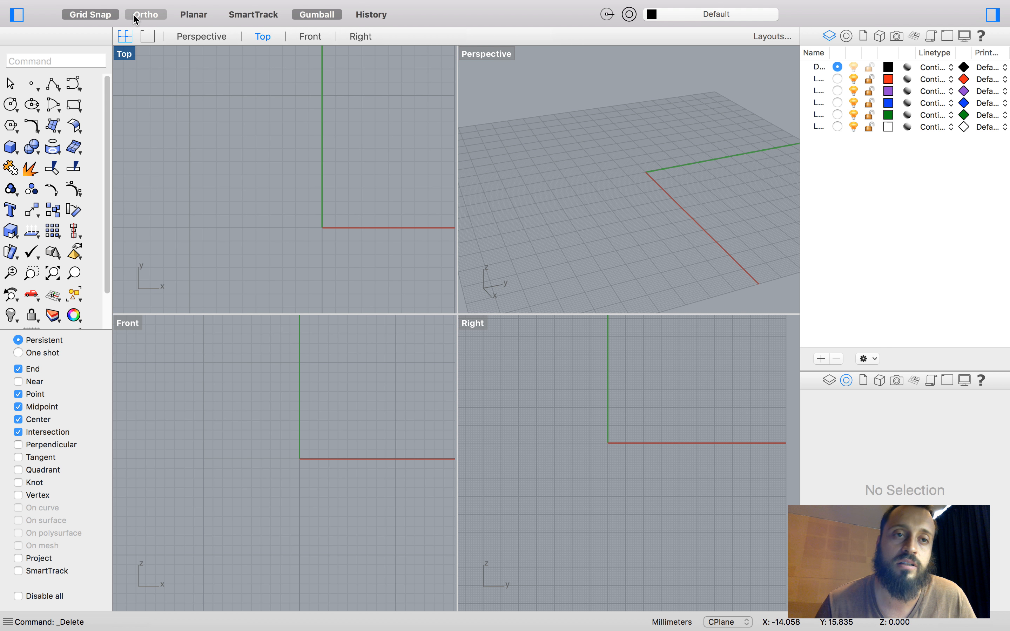
{"action": "left_click", "coordinate": [135, 17]}
{"action": "left_click", "coordinate": [50, 85]}
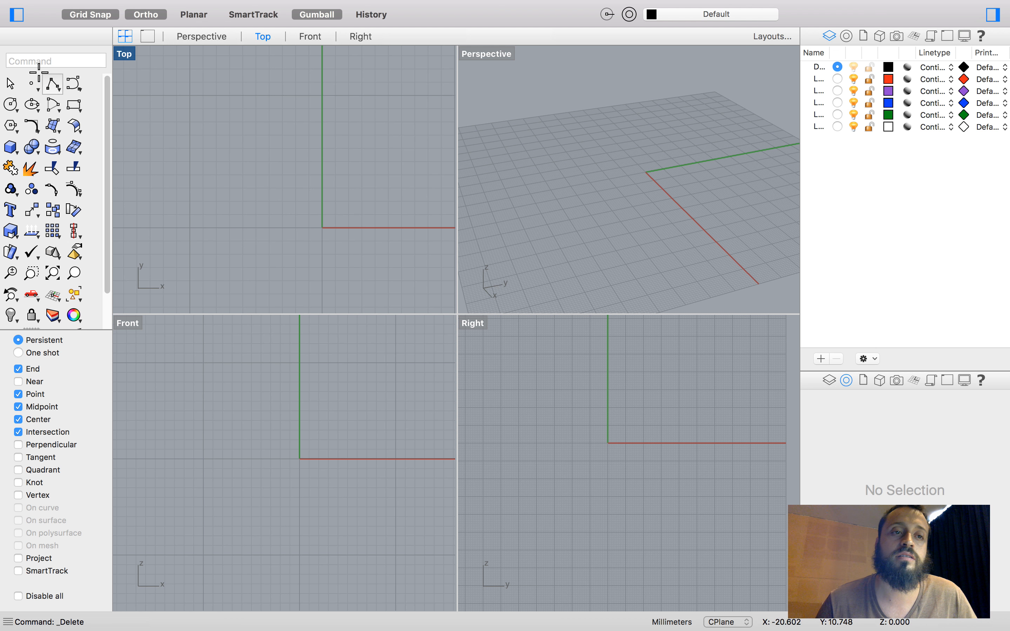
{"action": "left_click", "coordinate": [321, 229]}
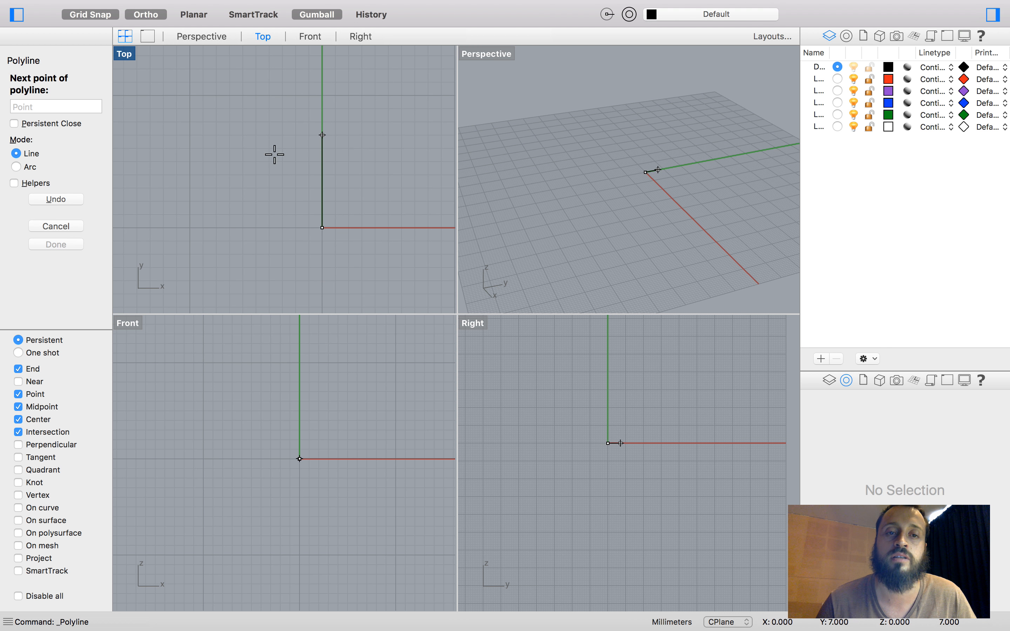
Step: Toggle Ortho off, on and off again while previewing the polyline's first segment, and cancel the polyline
{"action": "left_click", "coordinate": [161, 14]}
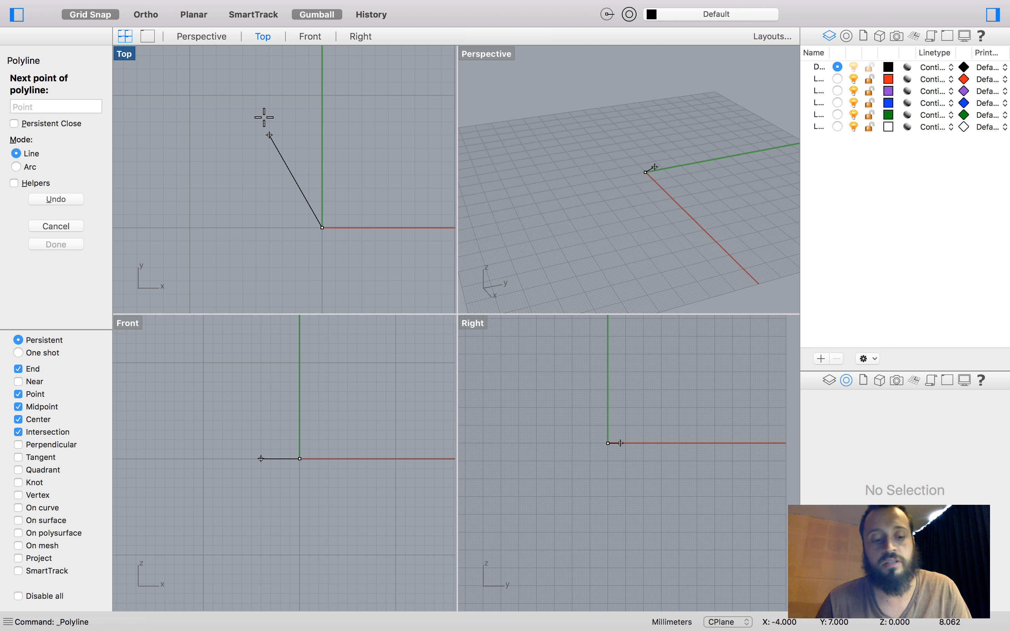
{"action": "key", "text": "F8"}
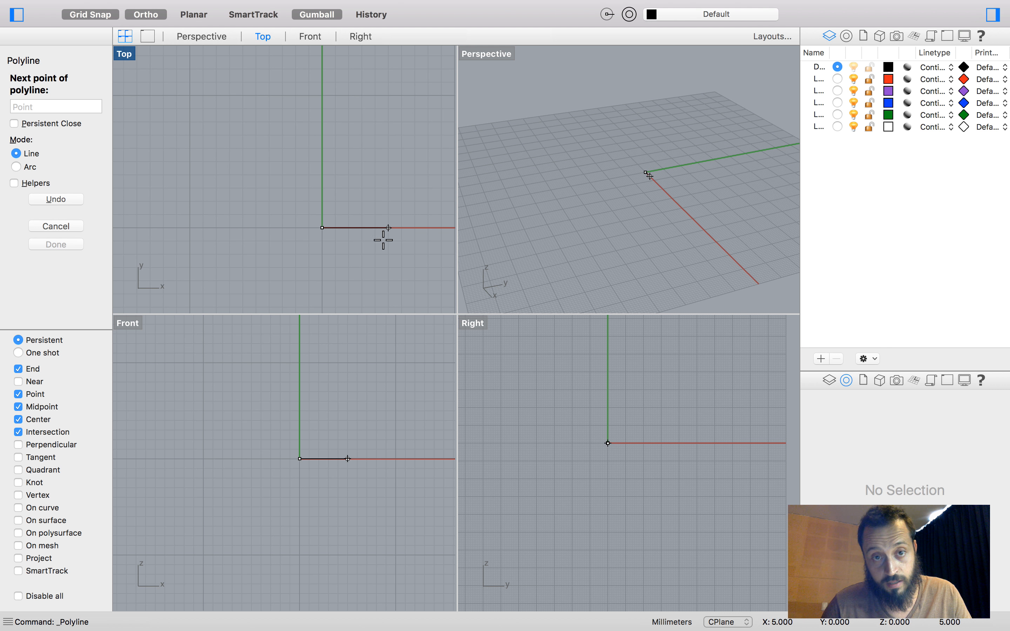
{"action": "key", "text": "F8"}
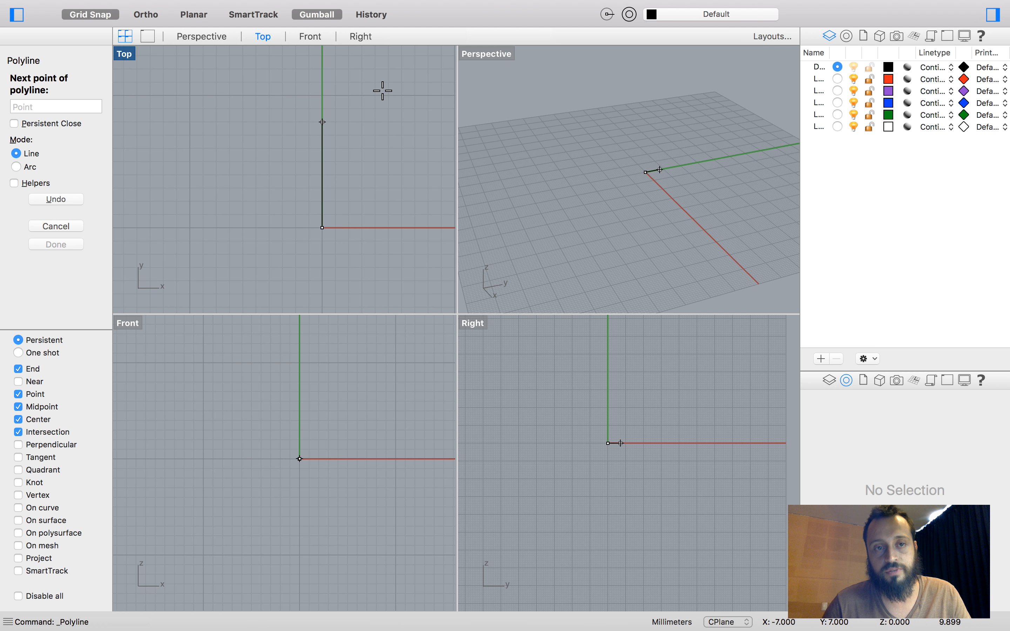
{"action": "key", "text": "Escape"}
Step: Turn on the Planar modelling aid
{"action": "left_click", "coordinate": [198, 15]}
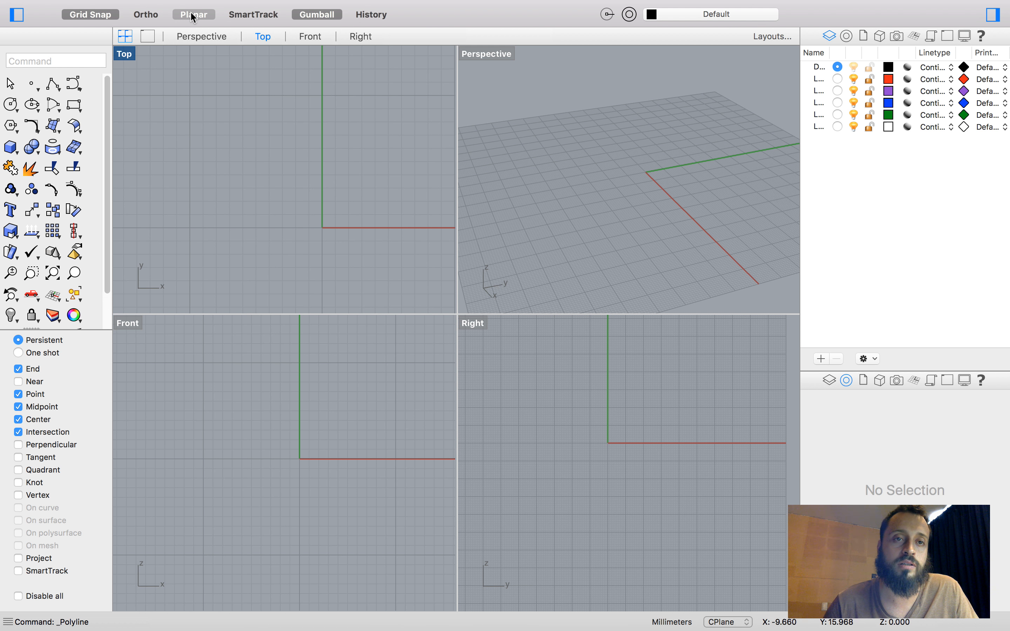
{"action": "mouse_move", "coordinate": [209, 0]}
{"action": "left_click", "coordinate": [196, 37]}
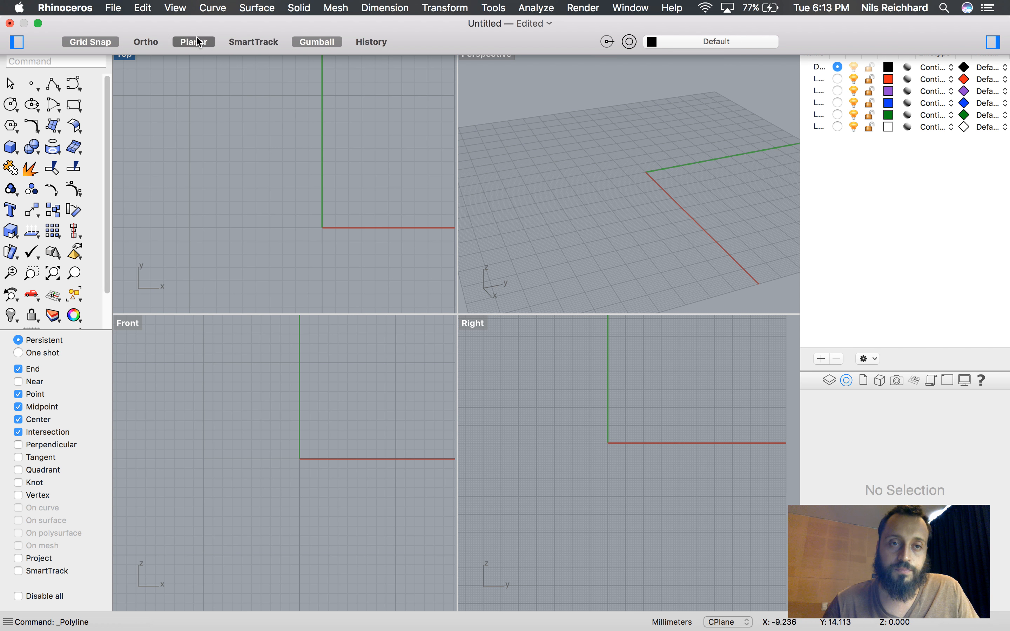
{"action": "scroll", "coordinate": [267, 163], "scroll_direction": "down", "scroll_amount": 15}
{"action": "scroll", "coordinate": [287, 155], "scroll_direction": "up", "scroll_amount": 5}
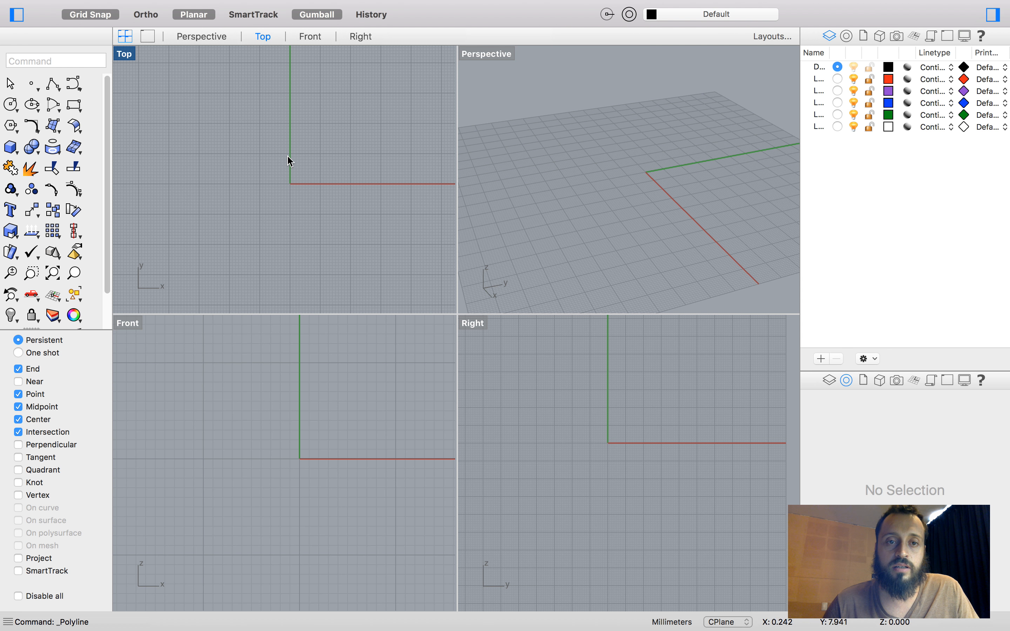
Step: Turn off Planar and turn on SmartTrack
{"action": "left_click", "coordinate": [204, 16]}
{"action": "left_click", "coordinate": [259, 16]}
{"action": "scroll", "coordinate": [249, 218], "scroll_direction": "down", "scroll_amount": 3}
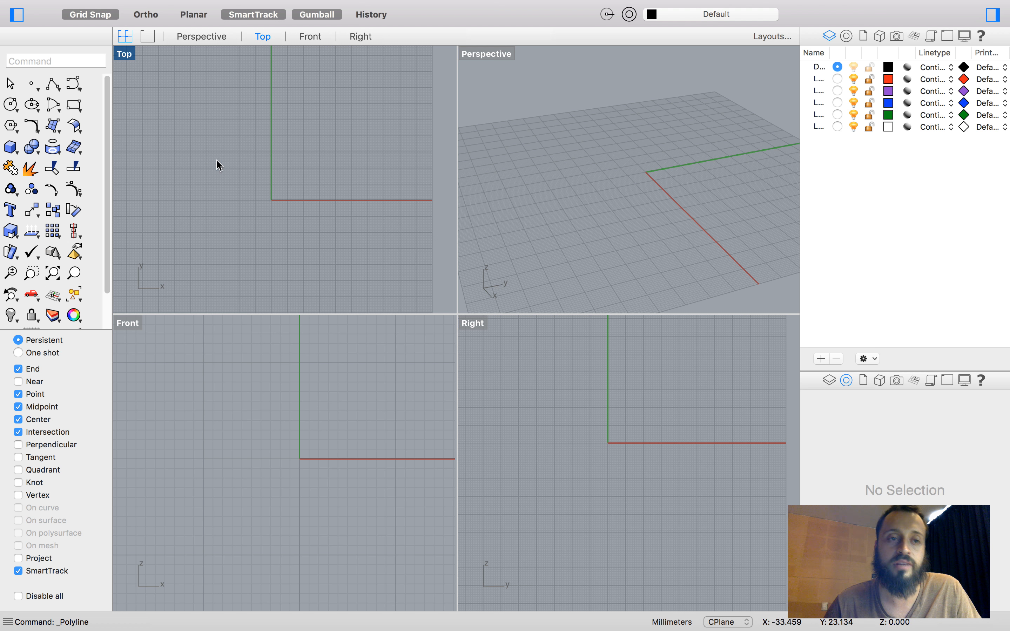
Step: Draw two separate slanted single-segment polylines in the Top view, one on each side of the Y axis
{"action": "left_click", "coordinate": [47, 84]}
{"action": "left_click", "coordinate": [265, 242]}
{"action": "left_click", "coordinate": [235, 168]}
{"action": "key", "text": "Return"}
{"action": "key", "text": "Return"}
{"action": "left_click", "coordinate": [321, 131]}
{"action": "left_click", "coordinate": [363, 193]}
{"action": "key", "text": "Return"}
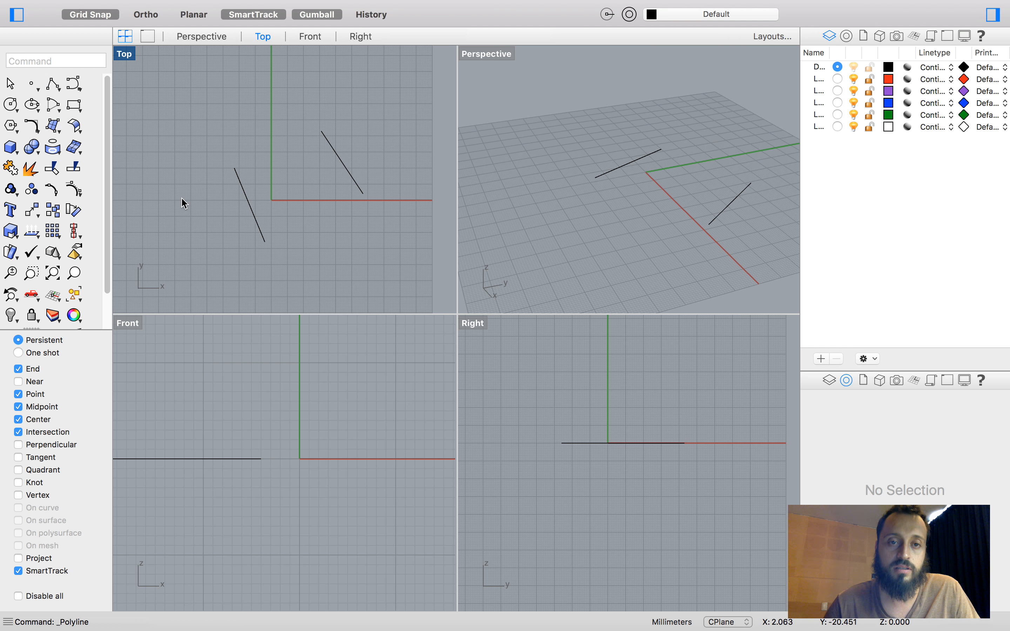
Step: Preview SmartTrack alignment guides from the two slanted lines' midpoints and endpoints in the Top view, and cancel the polyline
{"action": "left_click", "coordinate": [49, 87]}
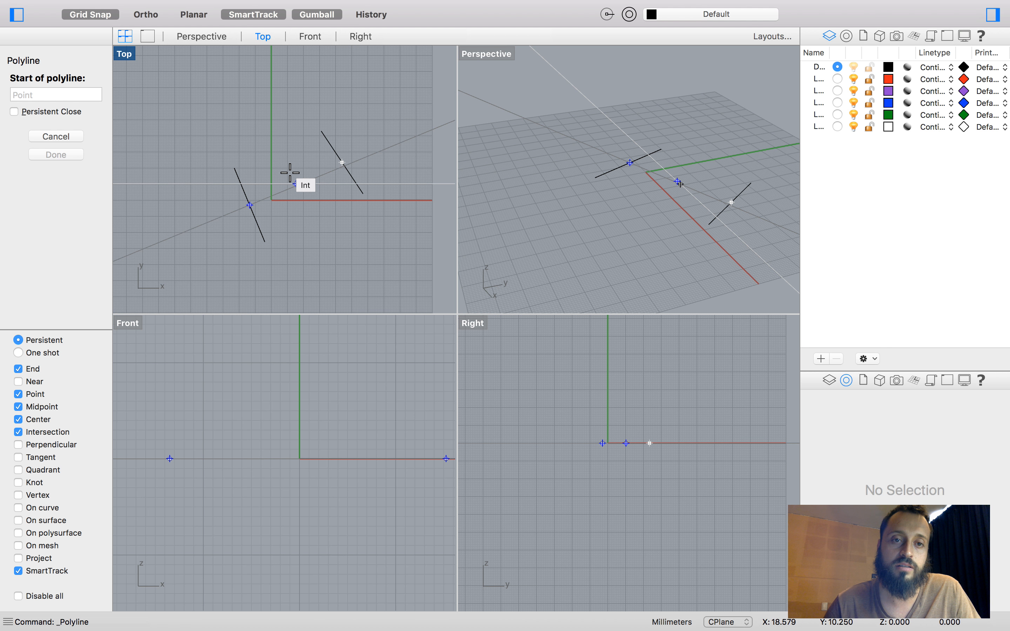
{"action": "scroll", "coordinate": [290, 173], "scroll_direction": "up", "scroll_amount": 3}
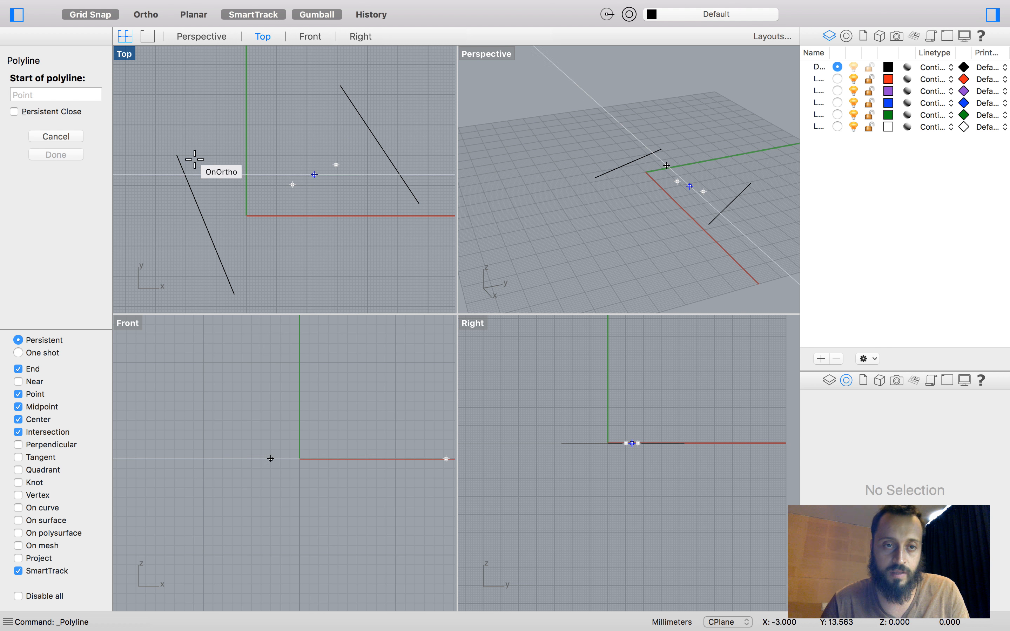
{"action": "key", "text": "Escape"}
{"action": "key", "text": "Return"}
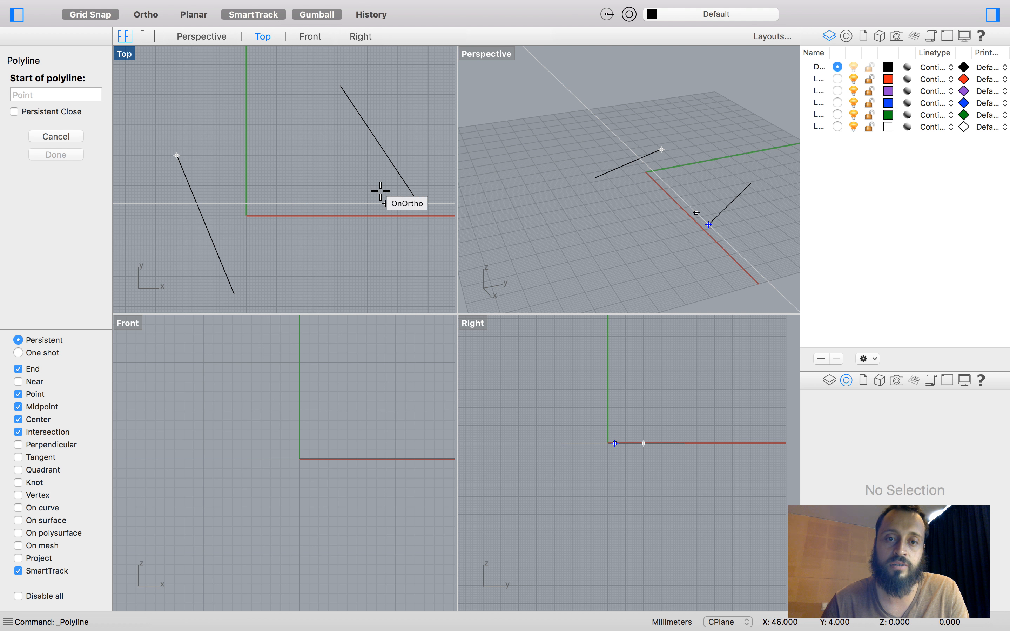
{"action": "left_click", "coordinate": [189, 193]}
{"action": "key", "text": "Escape"}
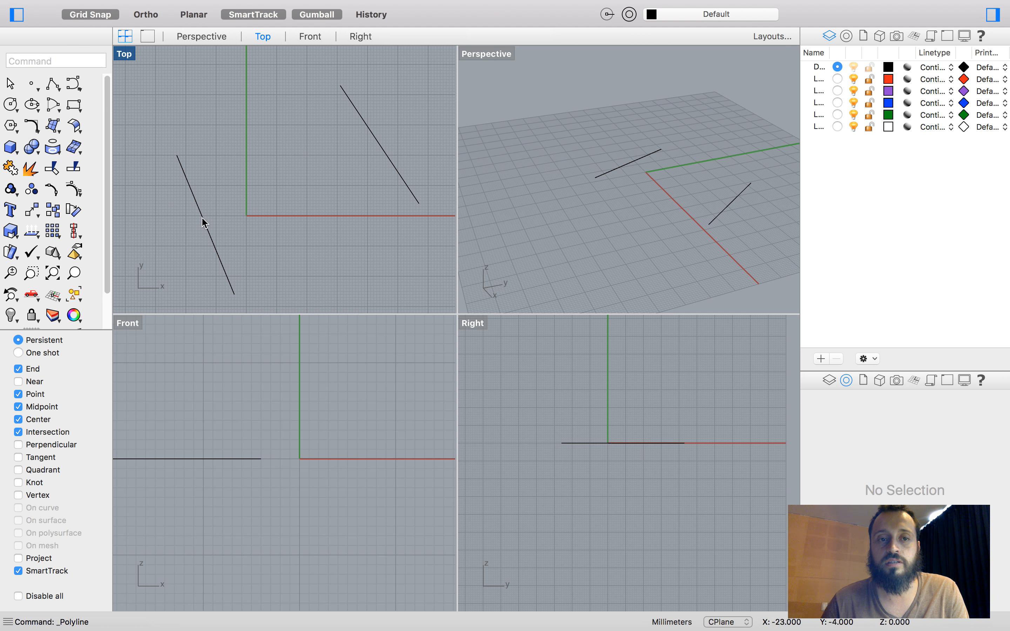
Step: Draw a horizontal polyline from the right line's lower endpoint to the SmartTrack point vertically aligned with the left line's upper endpoint
{"action": "left_click", "coordinate": [50, 87]}
{"action": "left_click", "coordinate": [418, 204]}
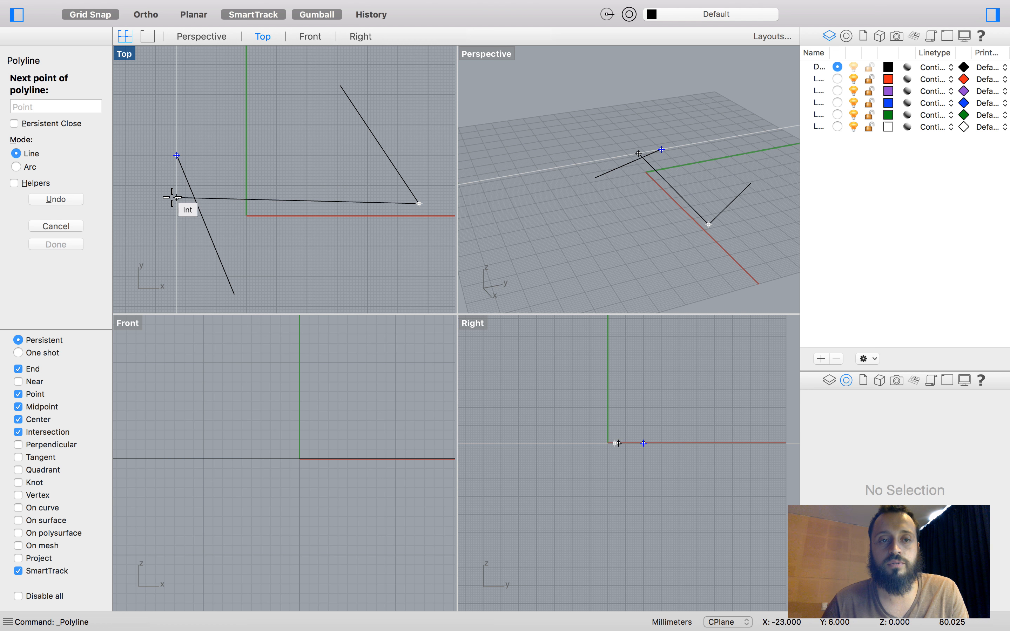
{"action": "left_click", "coordinate": [171, 199]}
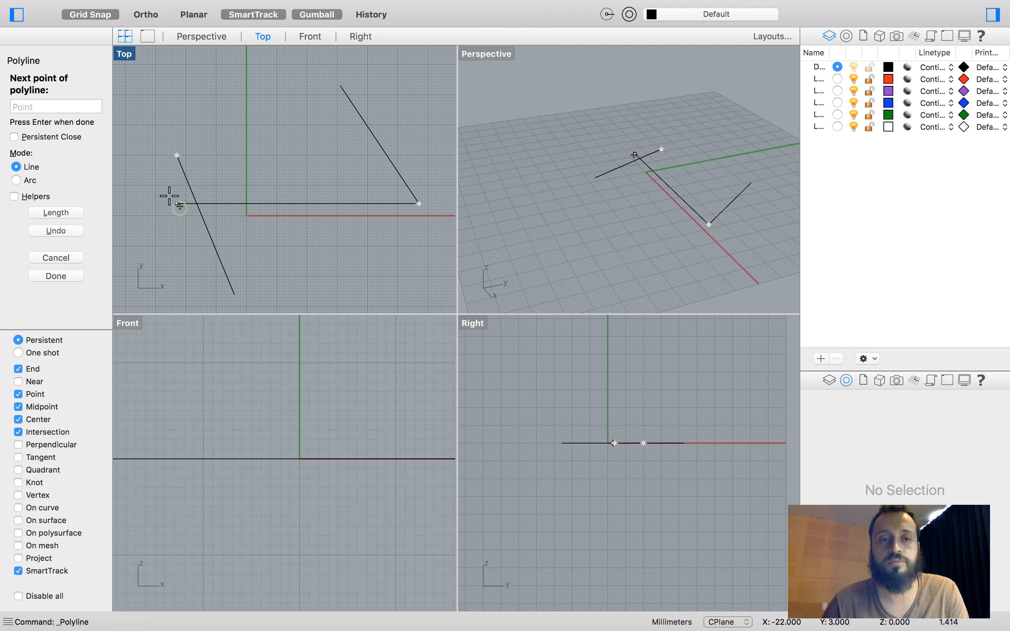
{"action": "key", "text": "Return"}
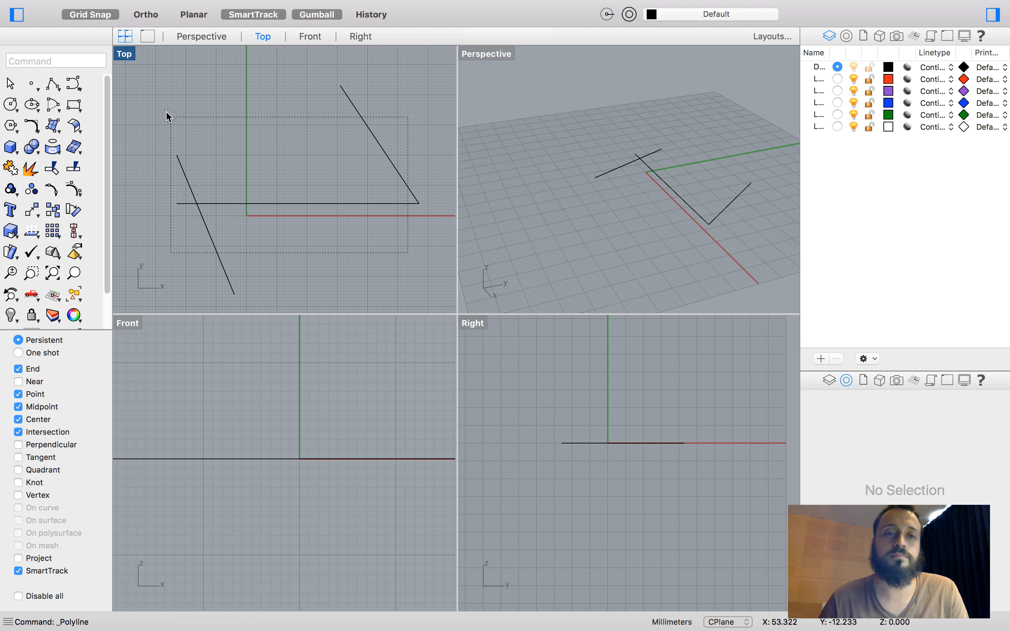
Step: Delete all the polylines and turn off SmartTrack, leaving Gumball on
{"action": "key", "text": "super+a"}
{"action": "key", "text": "Delete"}
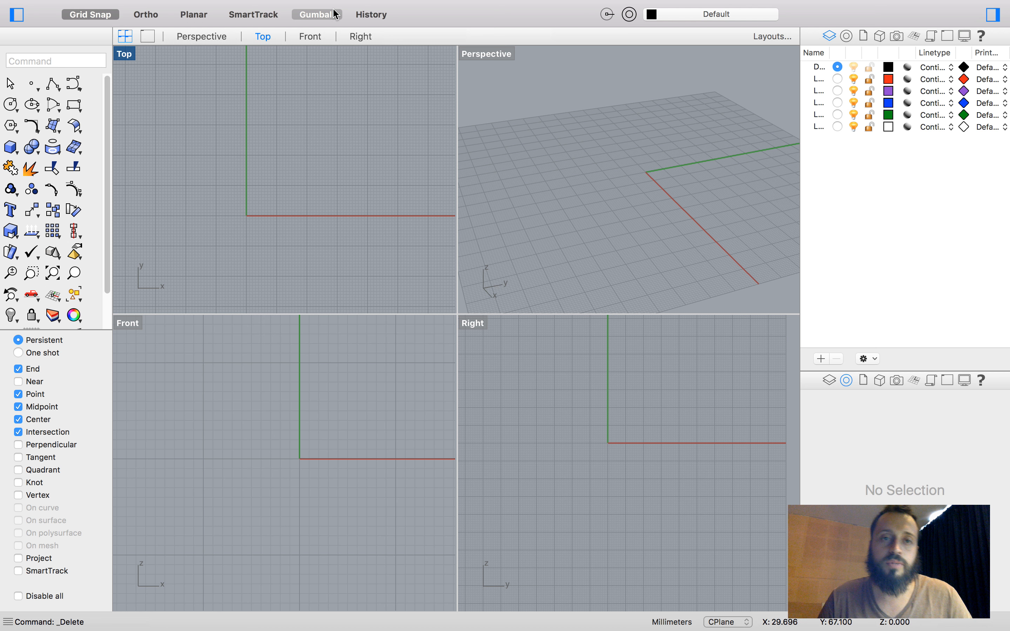
{"action": "scroll", "coordinate": [265, 226], "scroll_direction": "down", "scroll_amount": 5}
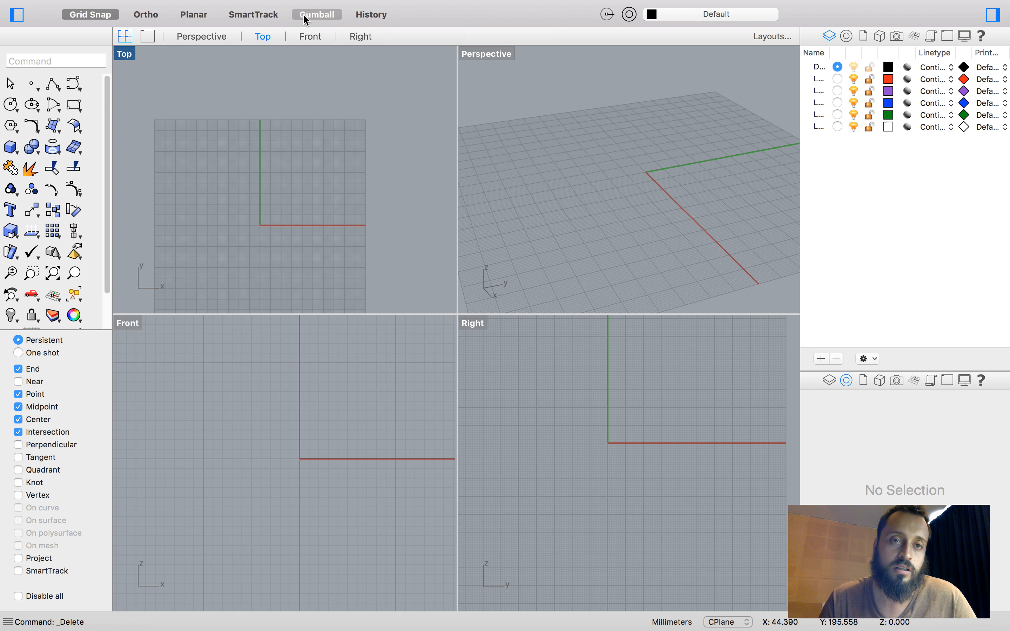
{"action": "left_click", "coordinate": [313, 15]}
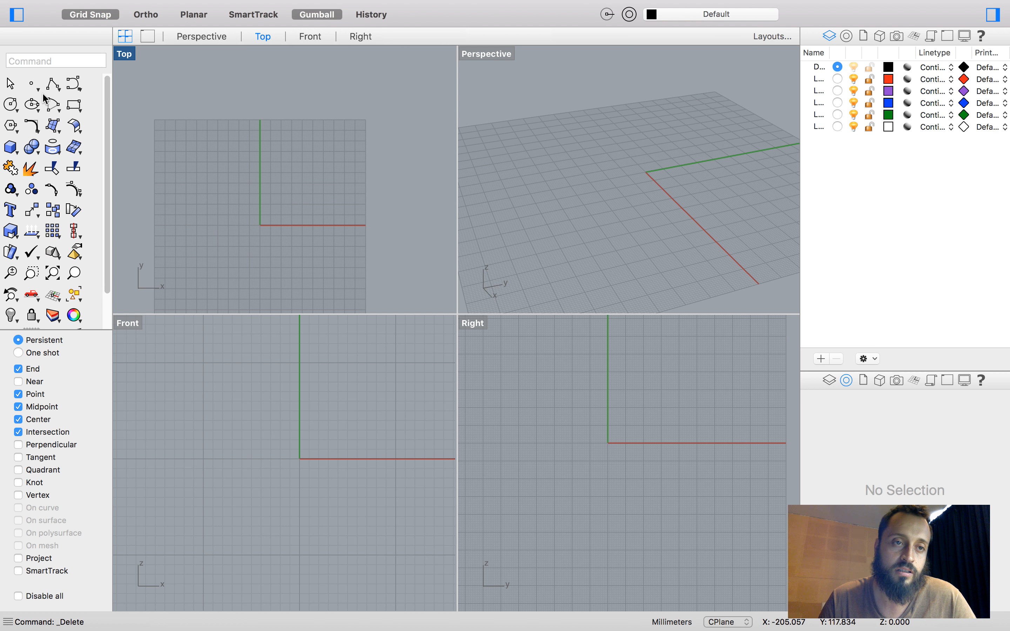
Step: Draw a circle centred near the origin in the Top view
{"action": "left_click", "coordinate": [33, 105]}
{"action": "key", "text": "Escape"}
{"action": "left_click", "coordinate": [14, 109]}
{"action": "left_click", "coordinate": [263, 225]}
{"action": "left_click", "coordinate": [230, 186]}
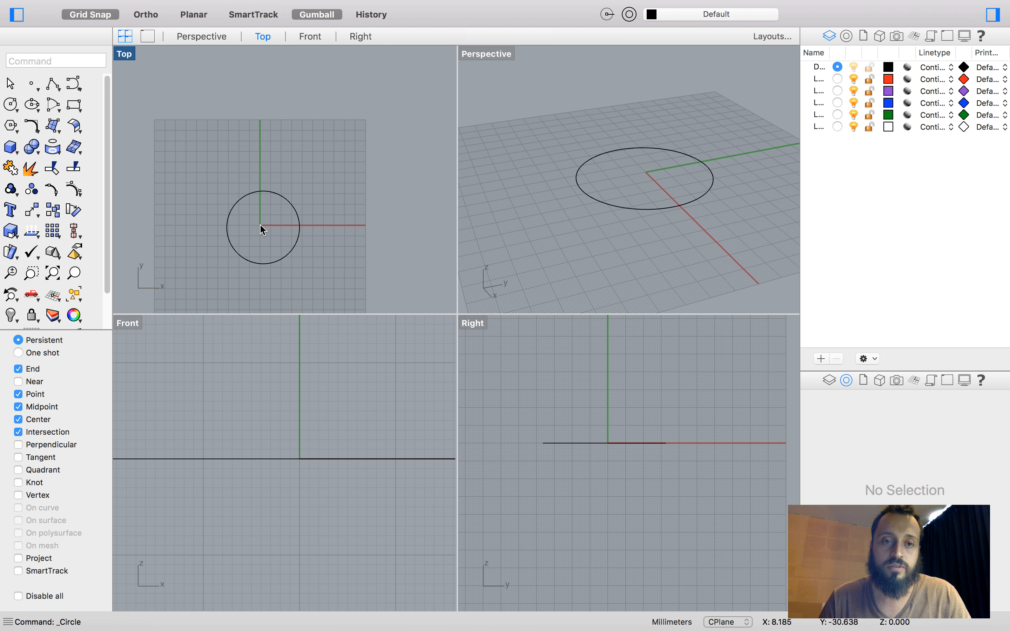
Step: Turn Gumball off, select the circle, and turn Gumball back on for it
{"action": "left_click", "coordinate": [329, 14]}
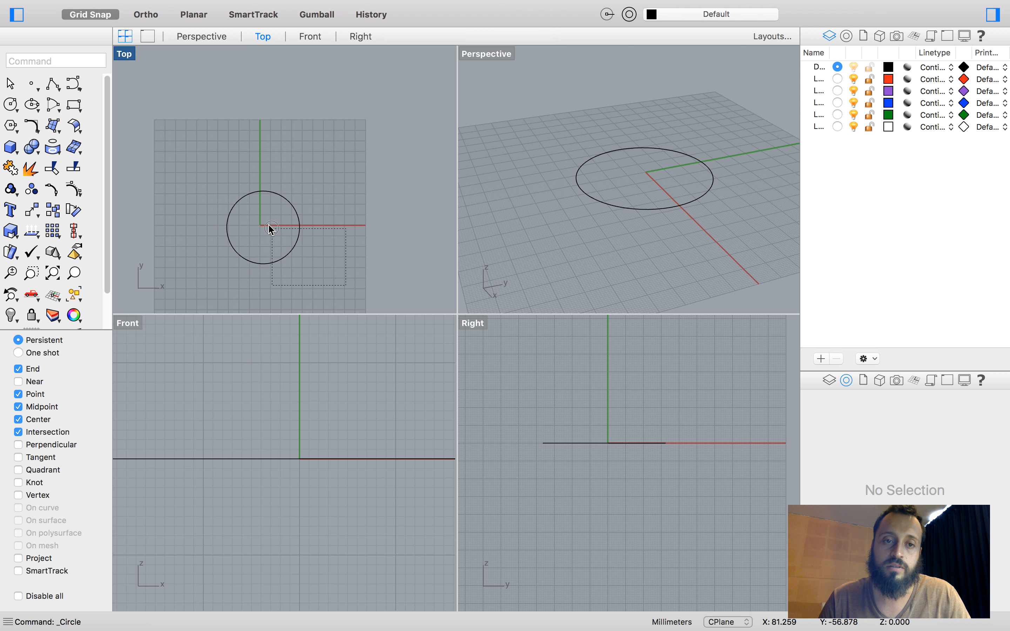
{"action": "left_click_drag", "start_coordinate": [290, 226], "coordinate": [289, 226]}
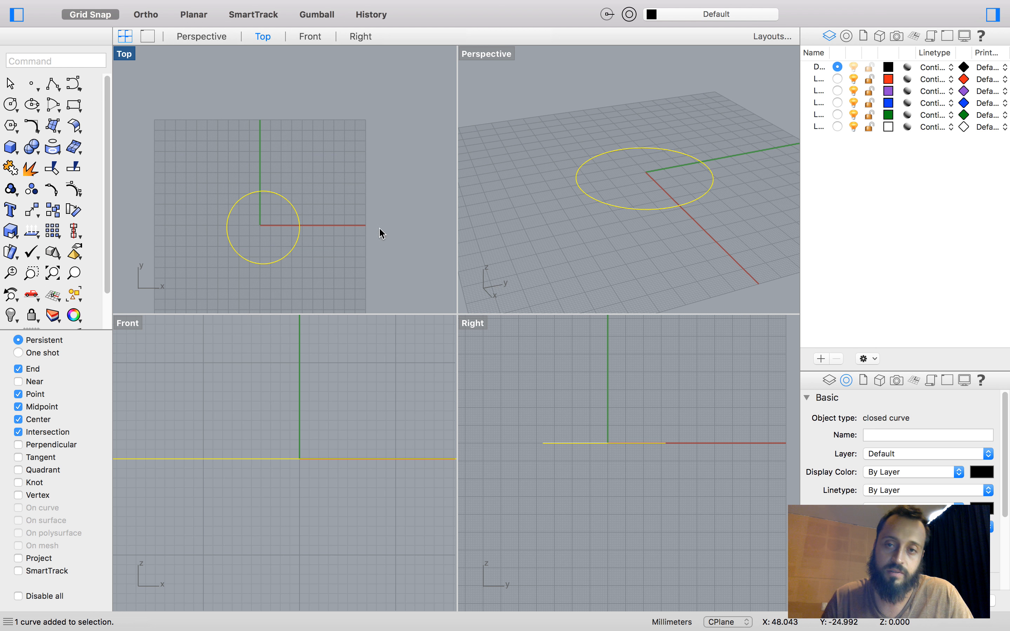
{"action": "right_click_drag", "start_coordinate": [698, 178], "coordinate": [674, 168]}
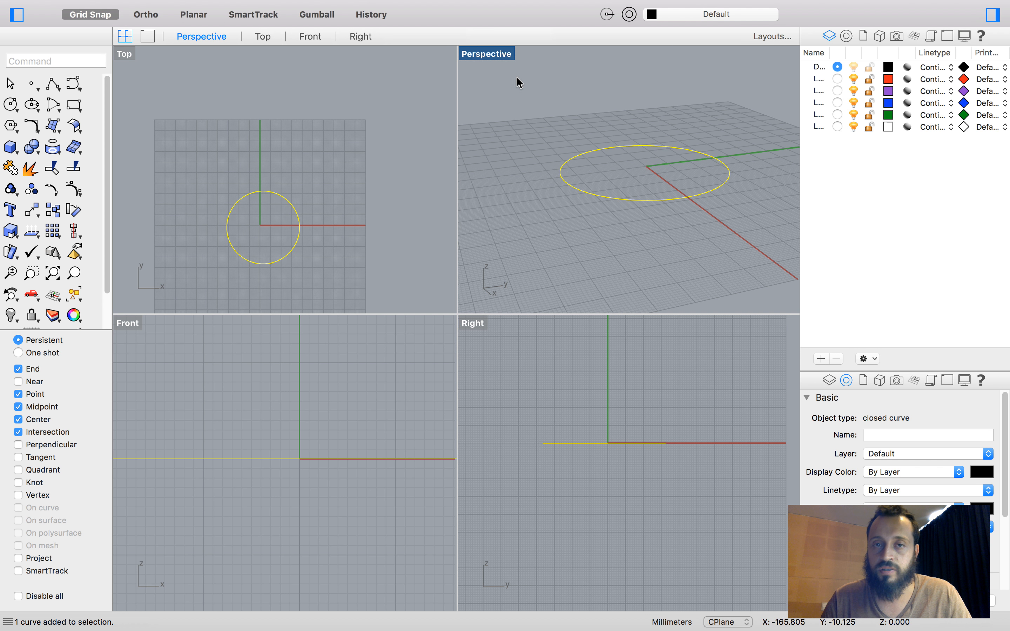
{"action": "left_click", "coordinate": [315, 17]}
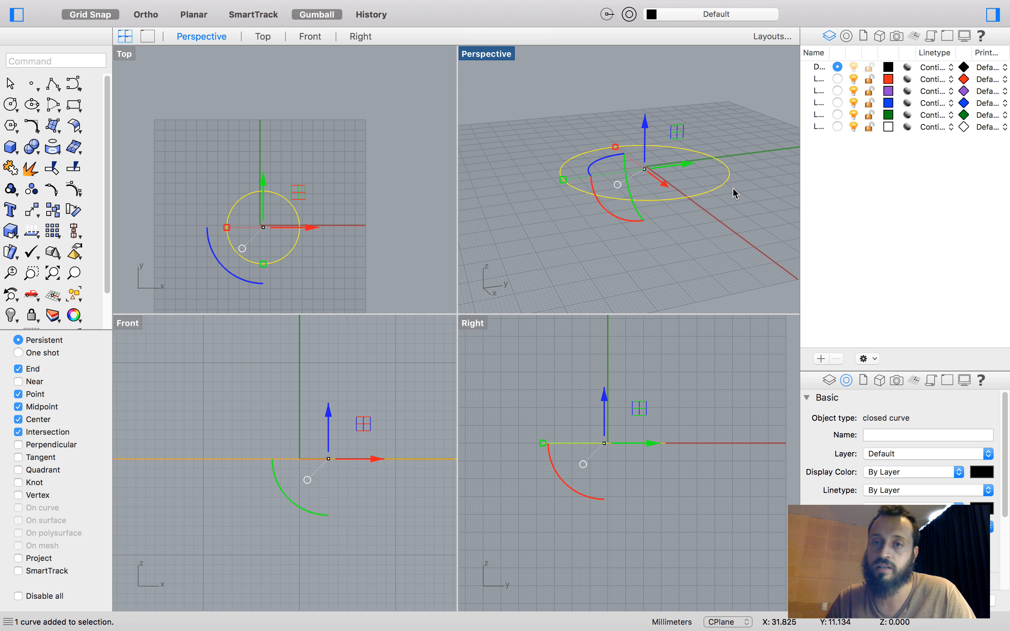
Step: Move the circle with the Gumball in the Perspective view, first in the negative X direction and then within the XY plane
{"action": "right_click_drag", "start_coordinate": [630, 155], "coordinate": [652, 187]}
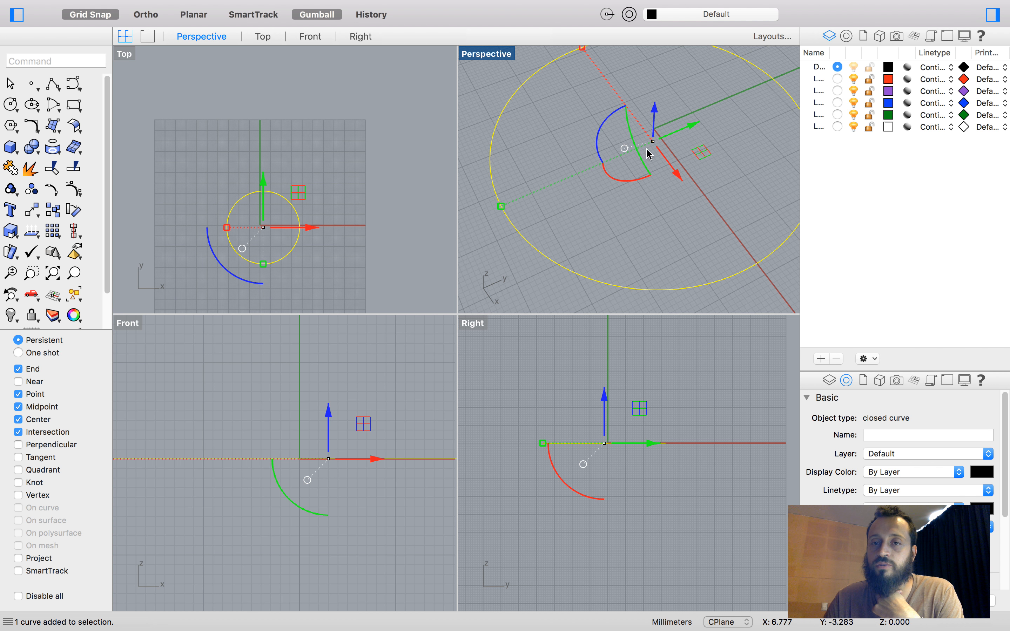
{"action": "scroll", "coordinate": [619, 199], "scroll_direction": "down", "scroll_amount": 3}
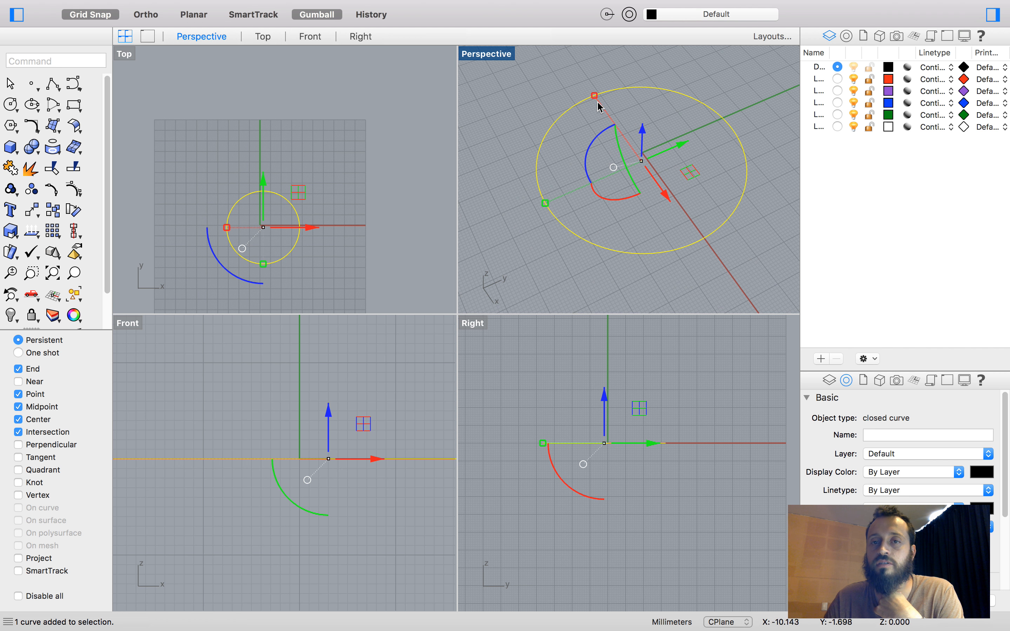
{"action": "right_click_drag", "start_coordinate": [615, 201], "coordinate": [614, 133]}
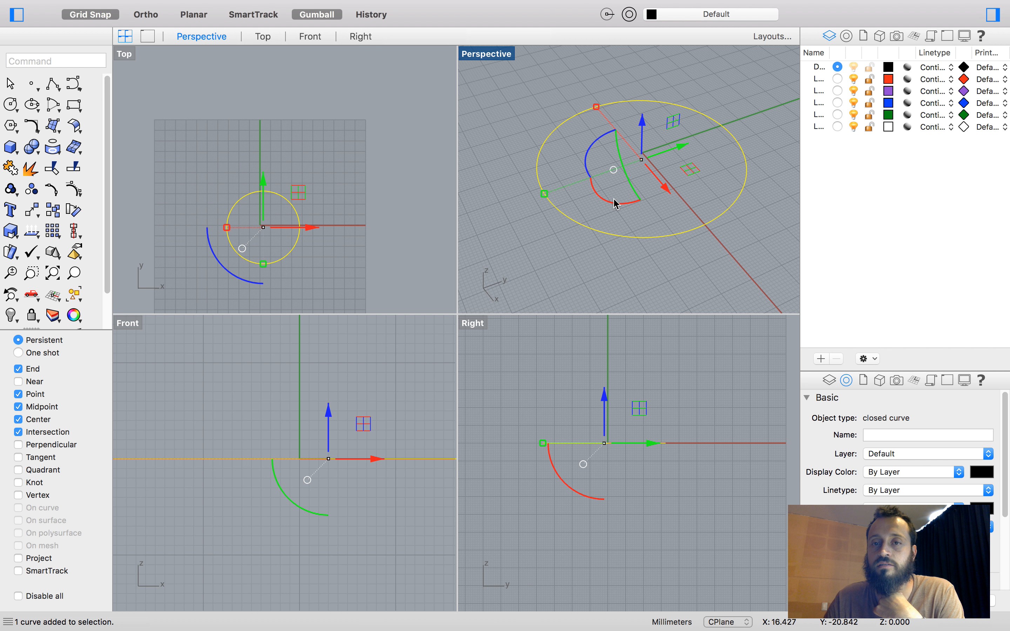
{"action": "left_click_drag", "start_coordinate": [666, 189], "coordinate": [630, 215]}
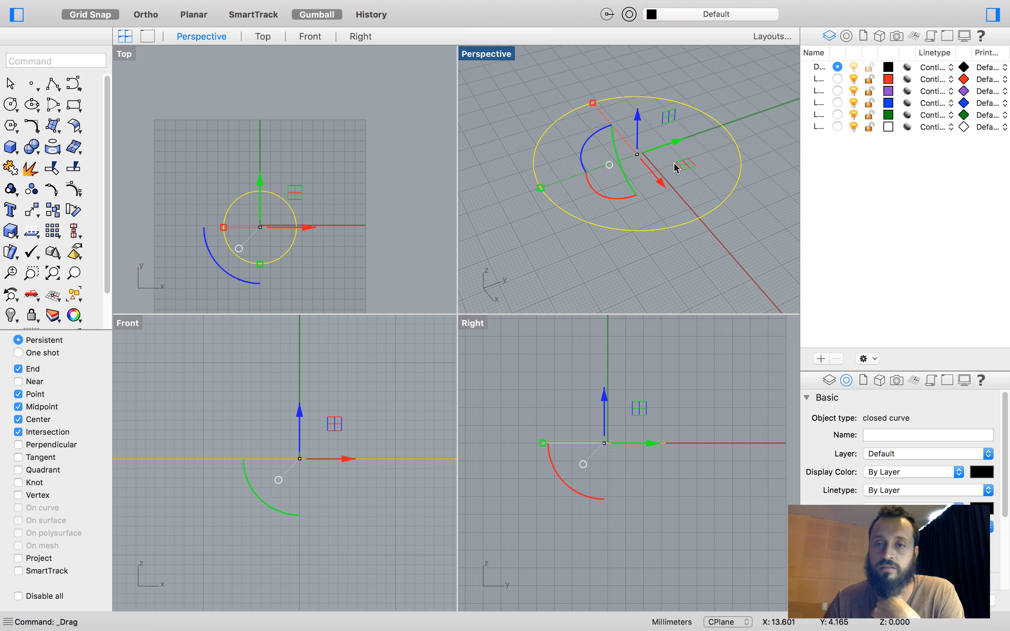
{"action": "scroll", "coordinate": [691, 163], "scroll_direction": "up", "scroll_amount": 3}
{"action": "scroll", "coordinate": [657, 169], "scroll_direction": "down", "scroll_amount": 5}
{"action": "left_click_drag", "start_coordinate": [676, 174], "coordinate": [645, 161]}
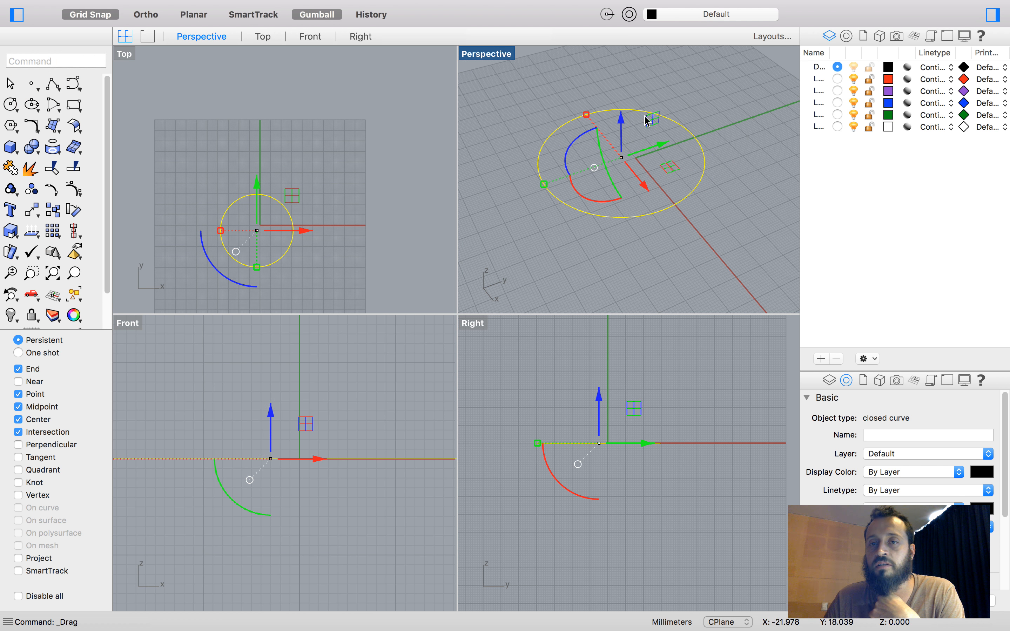
Step: Move the circle within the YZ plane and rotate it about the Z axis with the Gumball
{"action": "left_click_drag", "start_coordinate": [652, 125], "coordinate": [630, 130]}
{"action": "scroll", "coordinate": [551, 150], "scroll_direction": "up", "scroll_amount": 2}
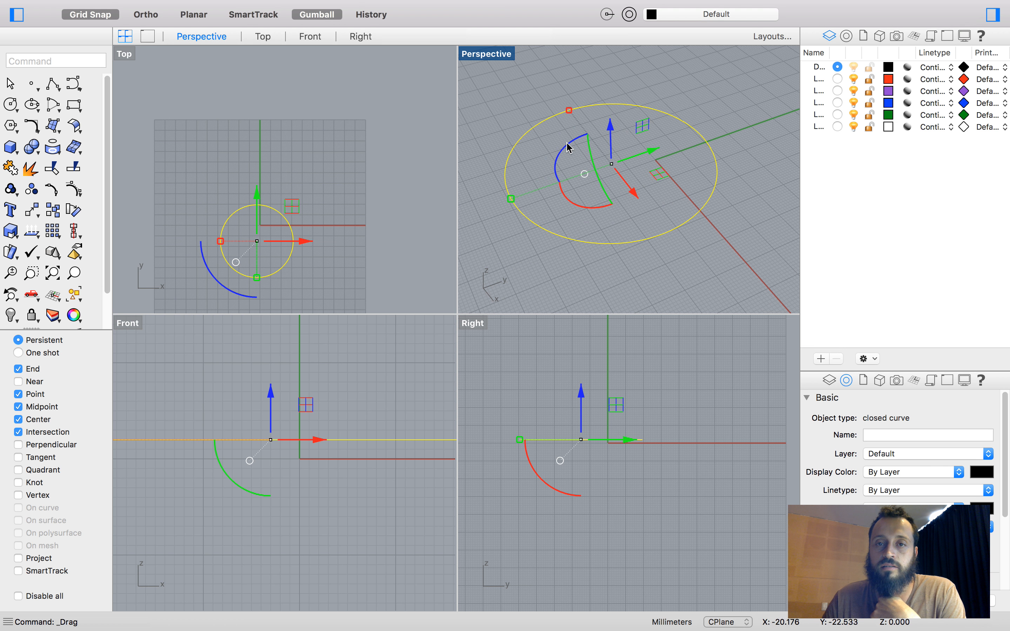
{"action": "left_click_drag", "start_coordinate": [561, 155], "coordinate": [497, 125]}
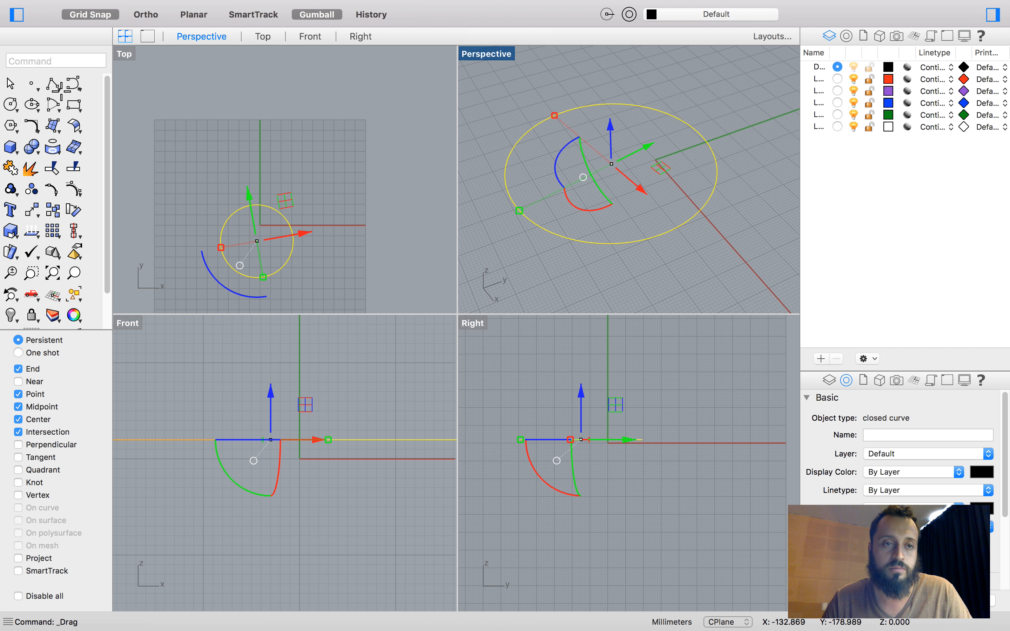
Step: Draw a small rectangle inside the circle in the Perspective view
{"action": "left_click", "coordinate": [70, 102]}
{"action": "left_click", "coordinate": [647, 184]}
{"action": "left_click", "coordinate": [507, 187]}
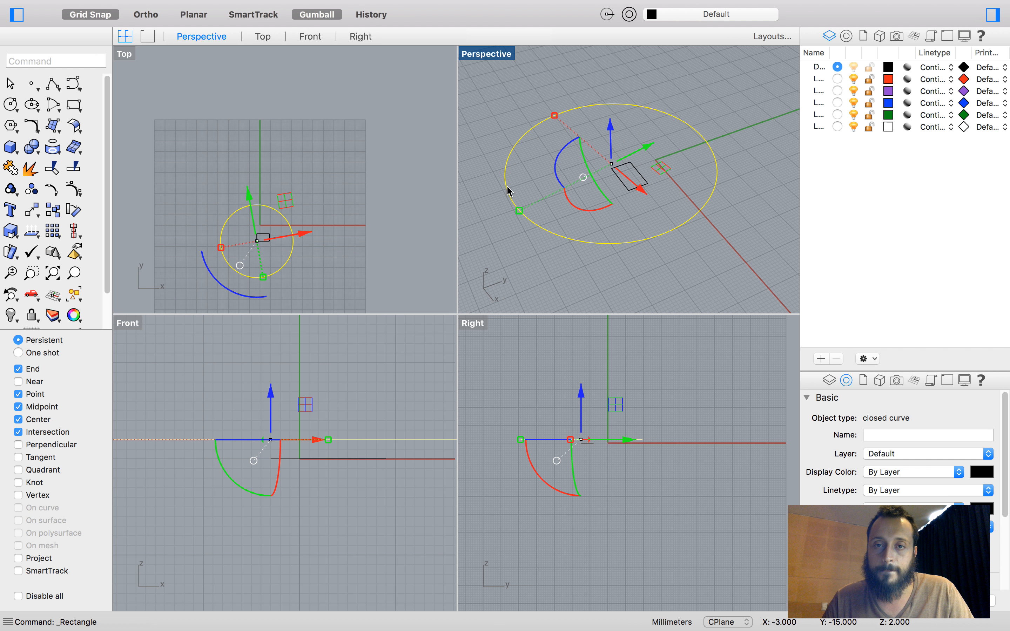
Step: Rotate the small rectangle about its X and Y axes with the Gumball, and delete it
{"action": "left_click", "coordinate": [615, 183]}
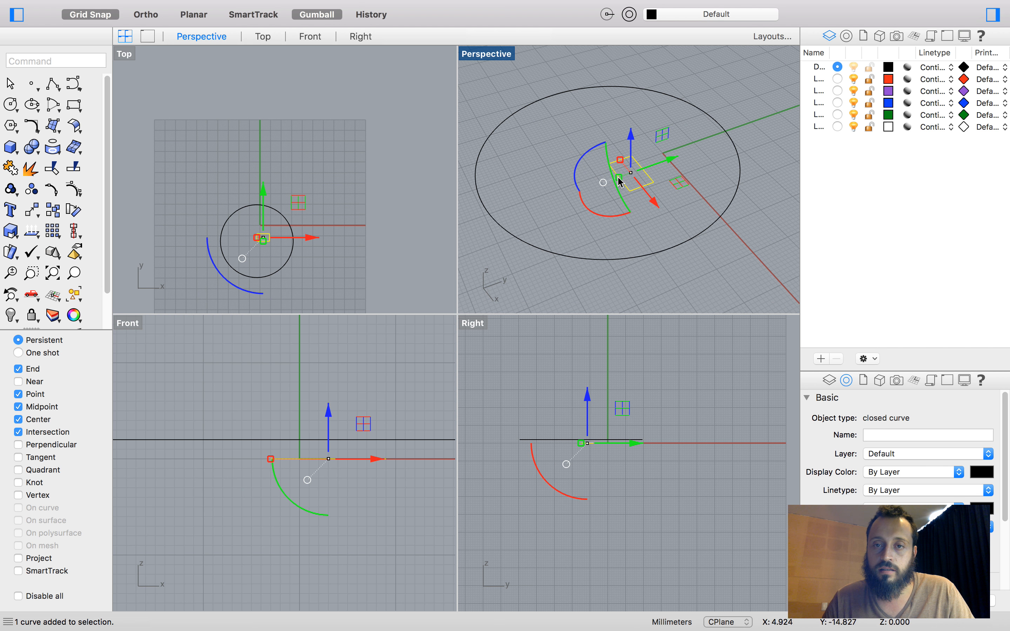
{"action": "left_click_drag", "start_coordinate": [589, 155], "coordinate": [612, 208]}
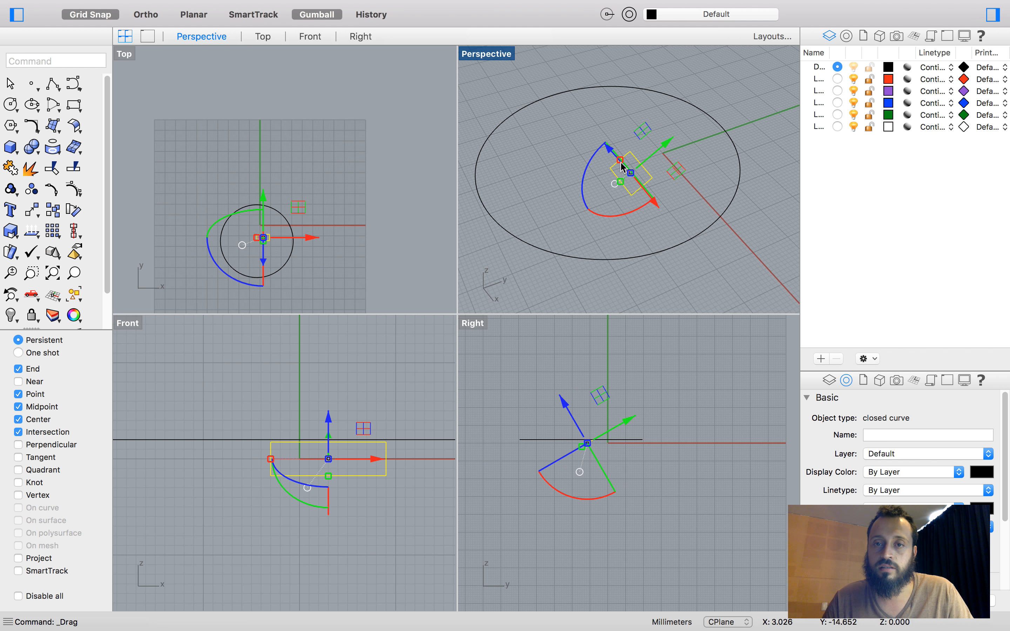
{"action": "right_click_drag", "start_coordinate": [613, 147], "coordinate": [641, 159]}
{"action": "left_click_drag", "start_coordinate": [632, 155], "coordinate": [663, 172]}
{"action": "left_click", "coordinate": [649, 184], "text": "shift"}
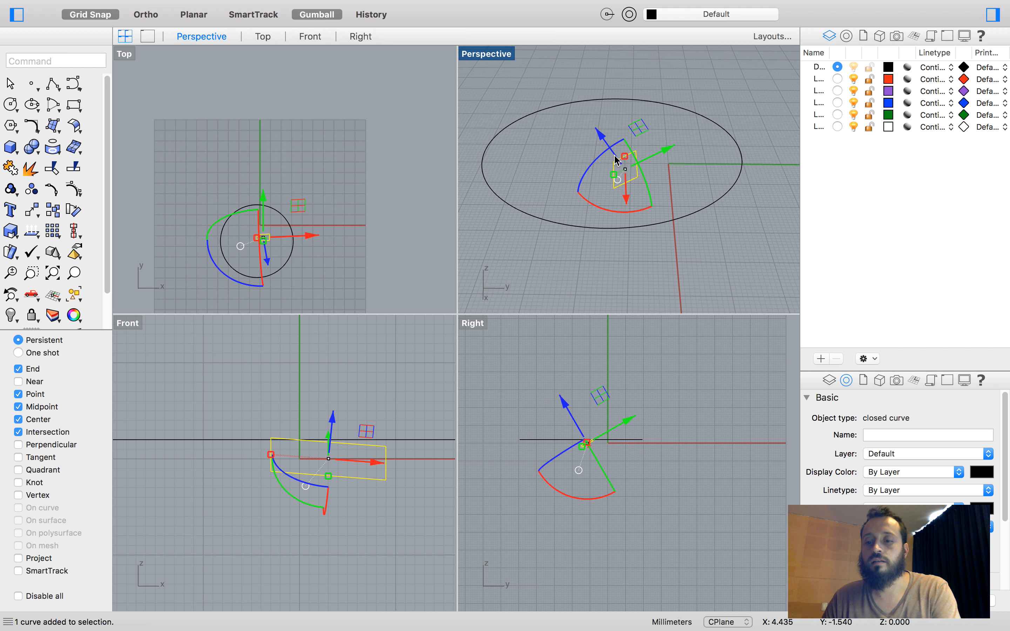
{"action": "key", "text": "Delete"}
Step: Scale the circle along its X and Y axes with the Gumball scale handles into an ellipse elongated along X
{"action": "right_click_drag", "start_coordinate": [619, 163], "coordinate": [700, 195]}
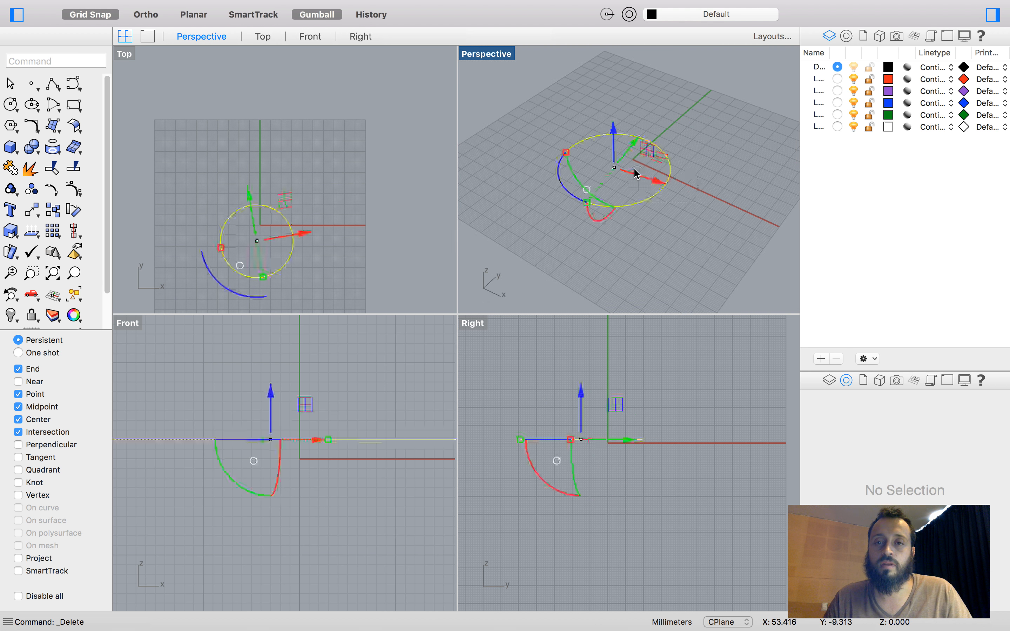
{"action": "left_click", "coordinate": [560, 173]}
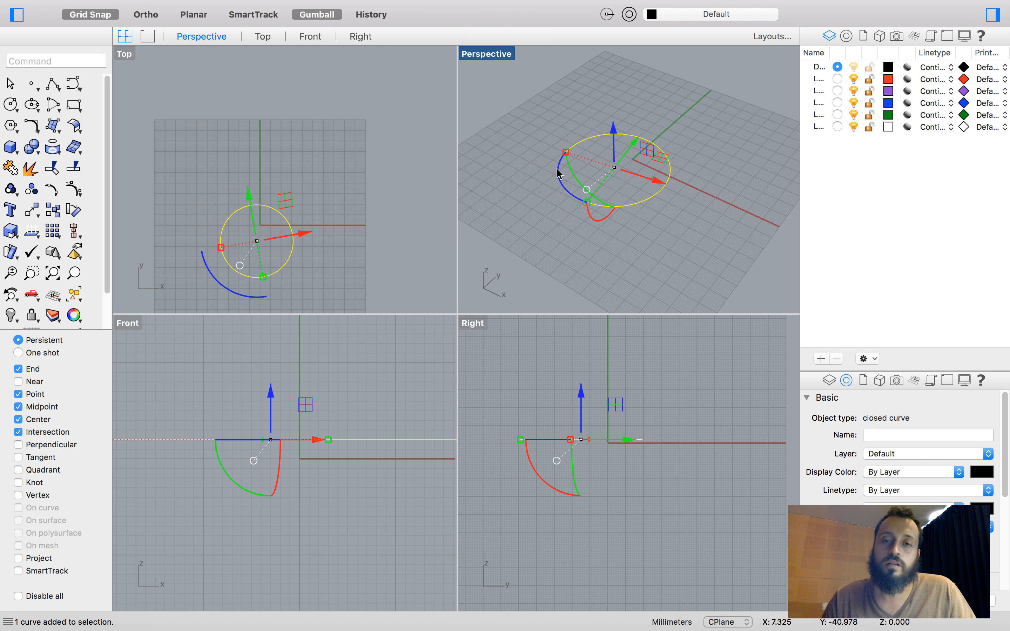
{"action": "mouse_move", "coordinate": [558, 157]}
{"action": "right_mouse_down"}
{"action": "mouse_move", "coordinate": [596, 182]}
{"action": "mouse_move", "coordinate": [544, 152]}
{"action": "right_mouse_up"}
{"action": "scroll", "coordinate": [559, 159], "scroll_direction": "up", "scroll_amount": 4}
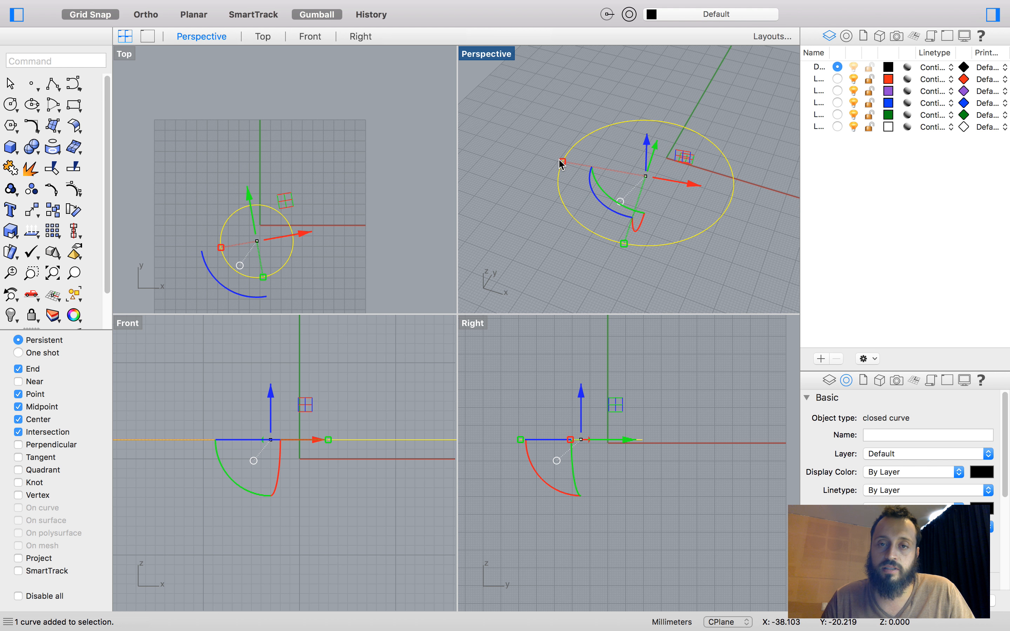
{"action": "left_click_drag", "start_coordinate": [562, 162], "coordinate": [538, 179]}
{"action": "left_click_drag", "start_coordinate": [624, 243], "coordinate": [633, 217]}
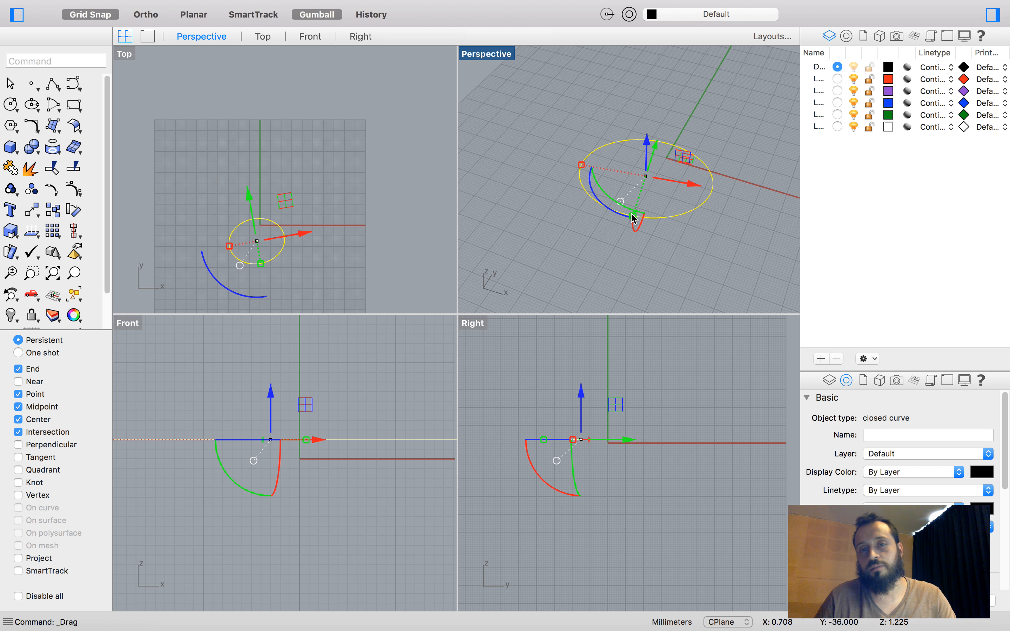
{"action": "left_click_drag", "start_coordinate": [588, 167], "coordinate": [556, 160]}
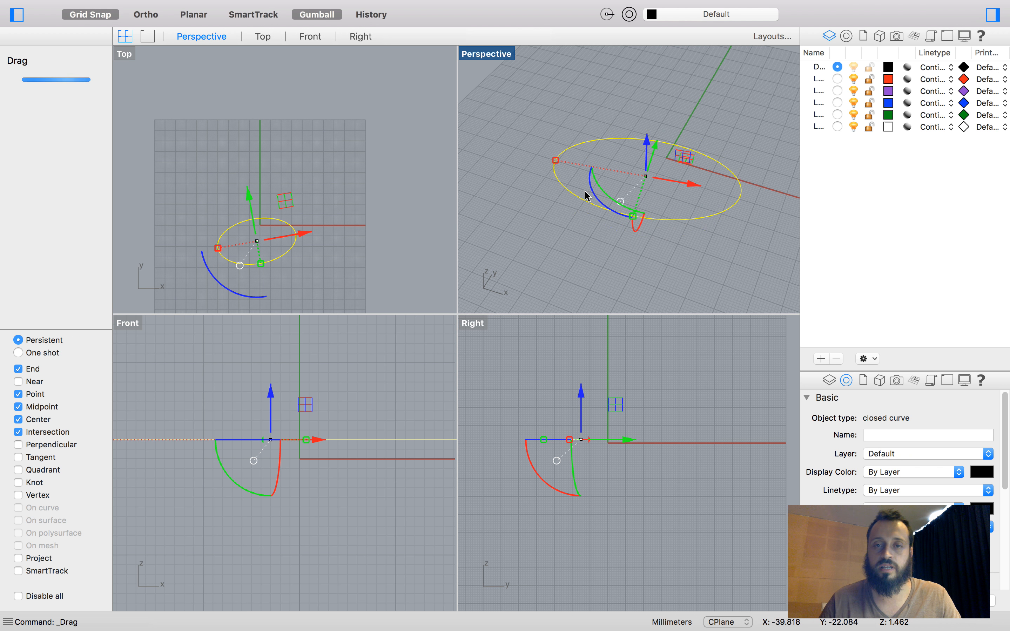
Step: Delete the ellipse from the model
{"action": "right_click_drag", "start_coordinate": [600, 193], "coordinate": [614, 208]}
{"action": "left_click_drag", "start_coordinate": [683, 252], "coordinate": [566, 157]}
{"action": "key", "text": "Delete"}
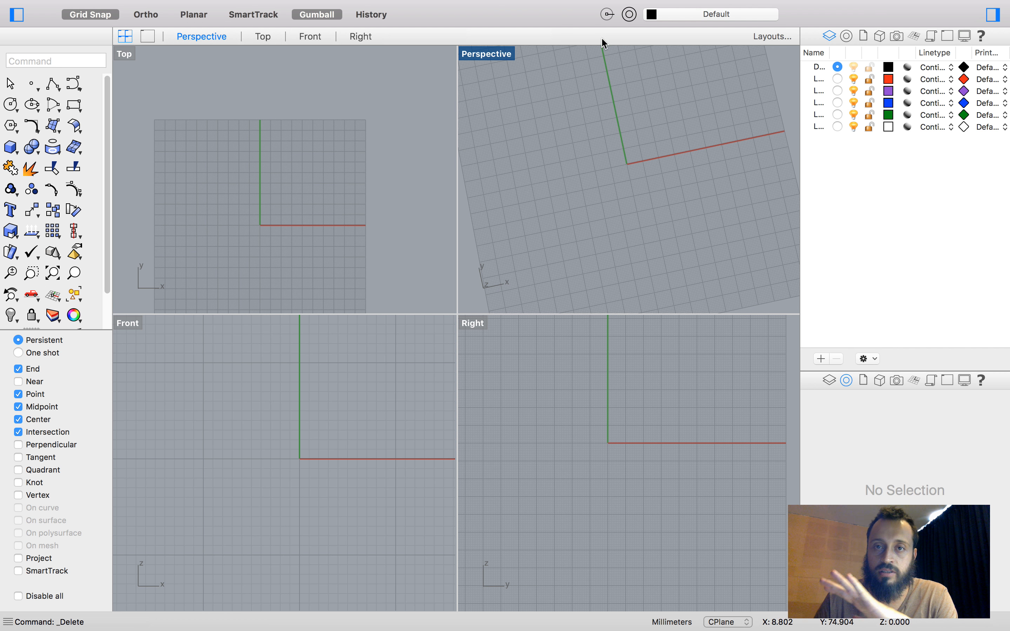
Step: Examine the object snap options and the object properties pop-ups, and close them
{"action": "left_click", "coordinate": [605, 14]}
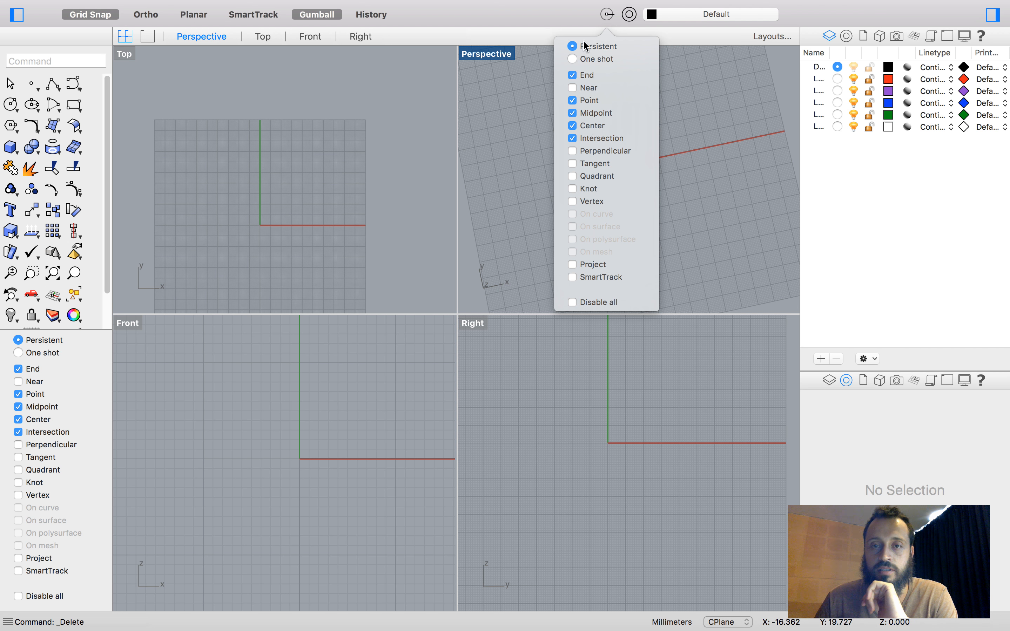
{"action": "left_click", "coordinate": [625, 14]}
{"action": "left_click", "coordinate": [624, 11]}
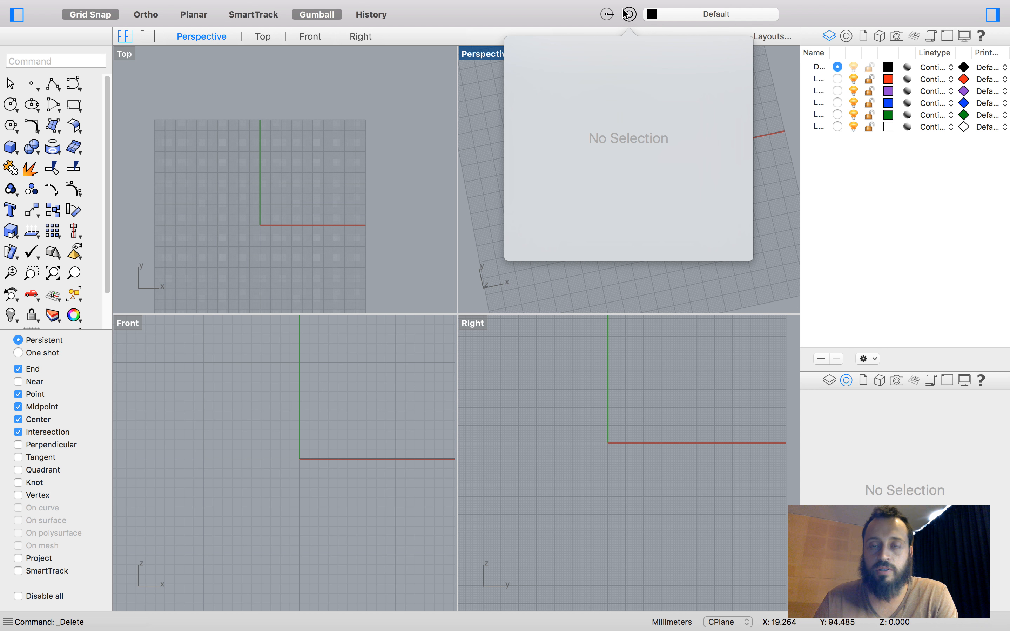
{"action": "left_click", "coordinate": [625, 13]}
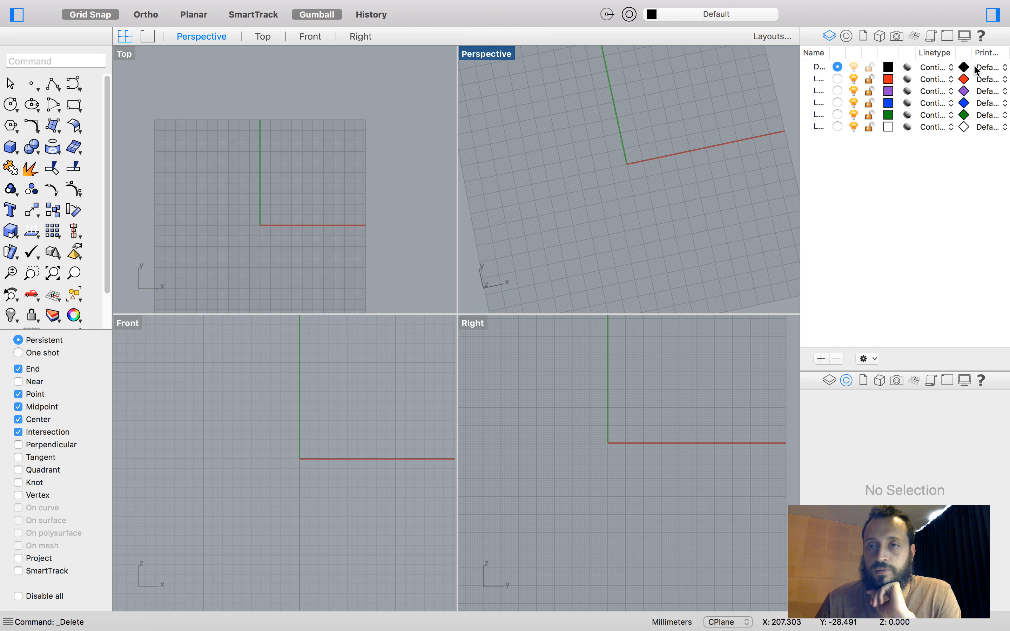
Step: Draw two separate circles side by side on the ground plane in the Perspective viewport, one just below the origin
{"action": "mouse_move", "coordinate": [791, 59]}
{"action": "left_mouse_down"}
{"action": "mouse_move", "coordinate": [780, 59]}
{"action": "mouse_move", "coordinate": [790, 56]}
{"action": "left_mouse_up"}
{"action": "right_click_drag", "start_coordinate": [708, 142], "coordinate": [642, 179]}
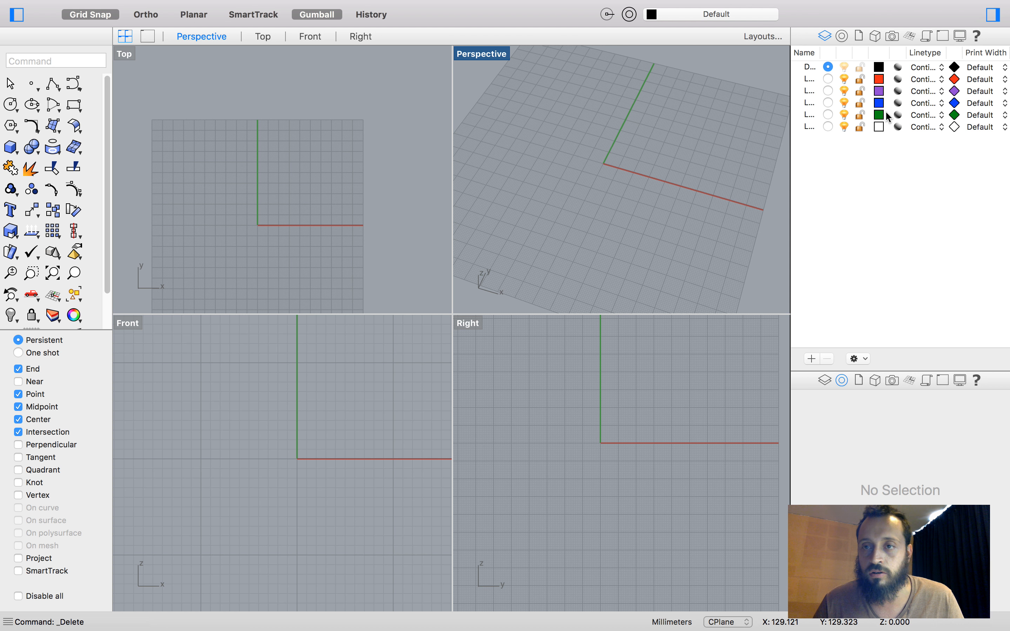
{"action": "left_click", "coordinate": [11, 104]}
{"action": "left_click", "coordinate": [505, 167]}
{"action": "left_click", "coordinate": [494, 157]}
{"action": "key", "text": "Return"}
{"action": "left_click", "coordinate": [623, 197]}
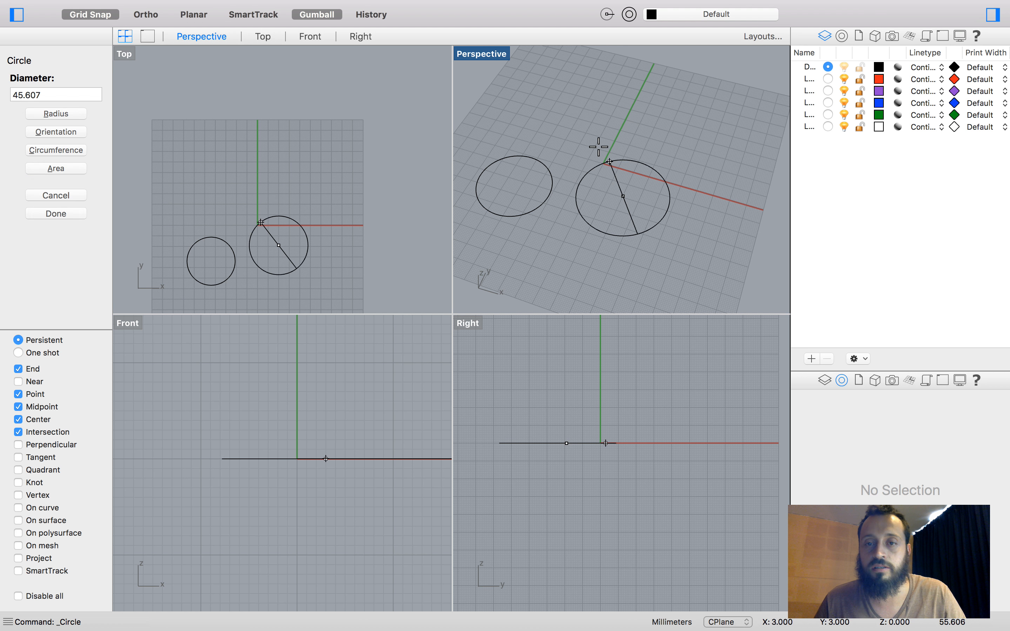
{"action": "left_click", "coordinate": [599, 155]}
Step: Move the larger circle beside the origin to Layer 01, and deselect it
{"action": "left_click_drag", "start_coordinate": [621, 270], "coordinate": [597, 219]}
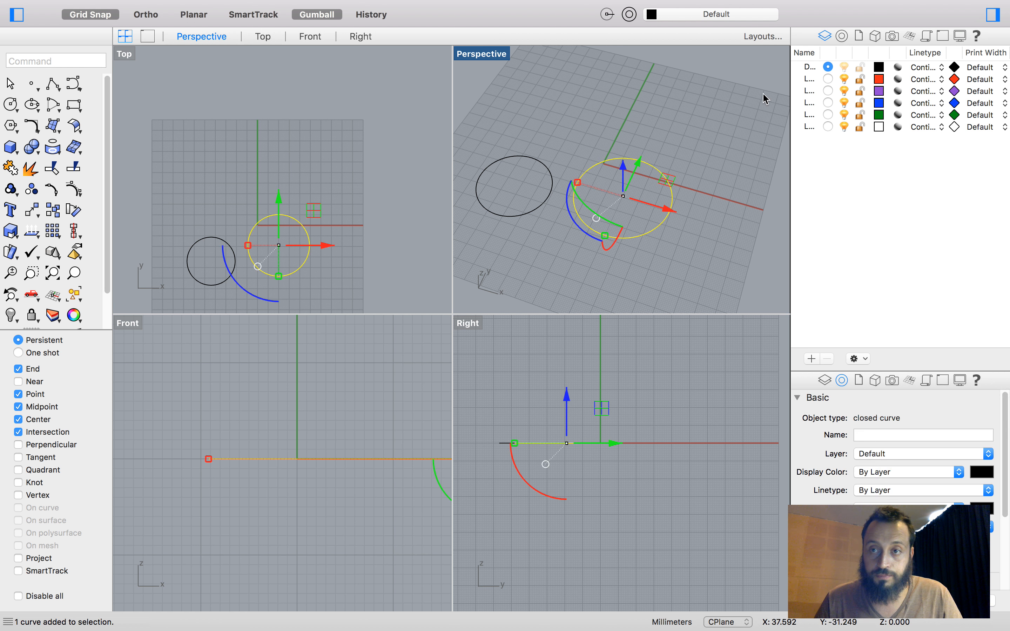
{"action": "right_click", "coordinate": [916, 80]}
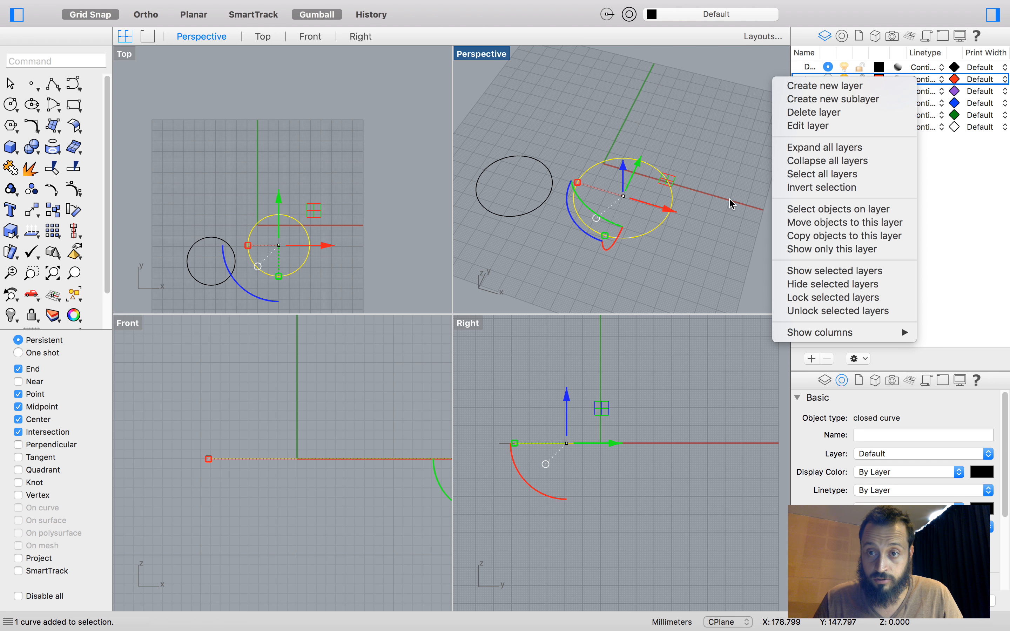
{"action": "left_click", "coordinate": [831, 226]}
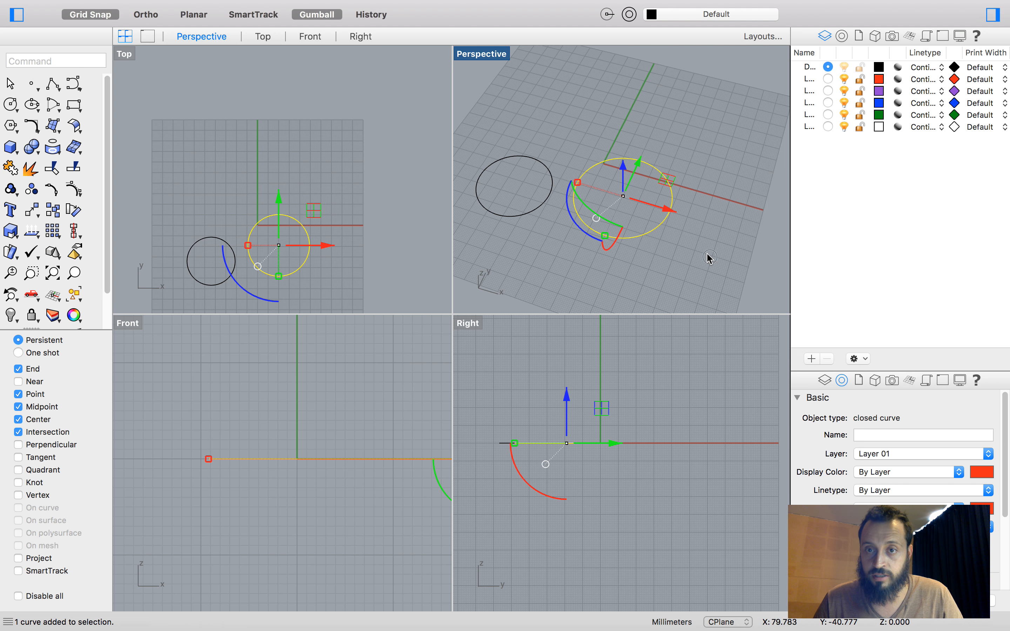
{"action": "key", "text": "Escape"}
{"action": "right_click_drag", "start_coordinate": [648, 262], "coordinate": [649, 215]}
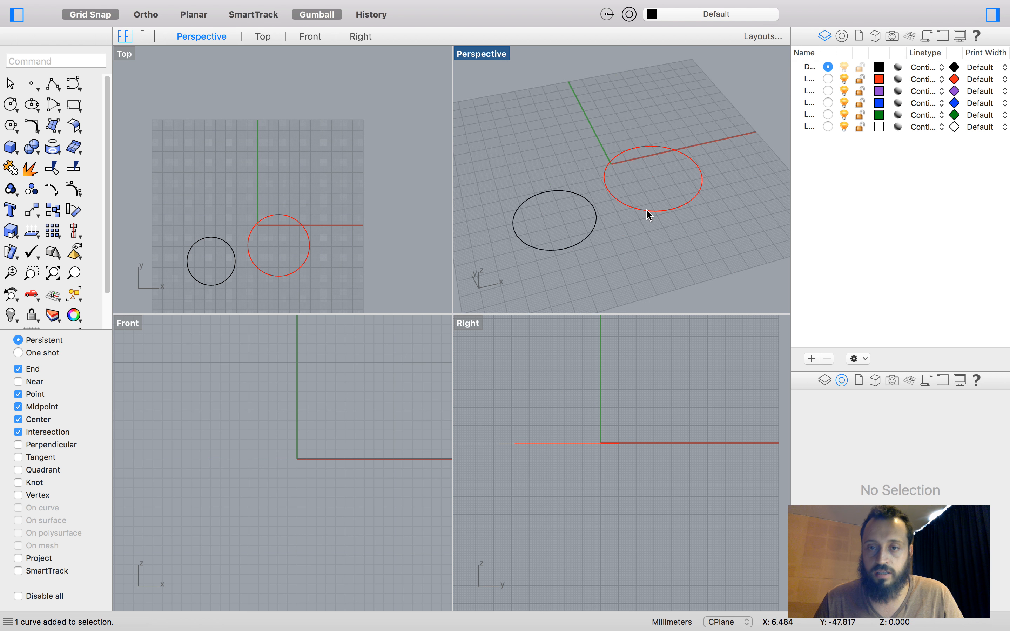
Step: Change the color of Layer 01 to a bright green
{"action": "left_click", "coordinate": [878, 79]}
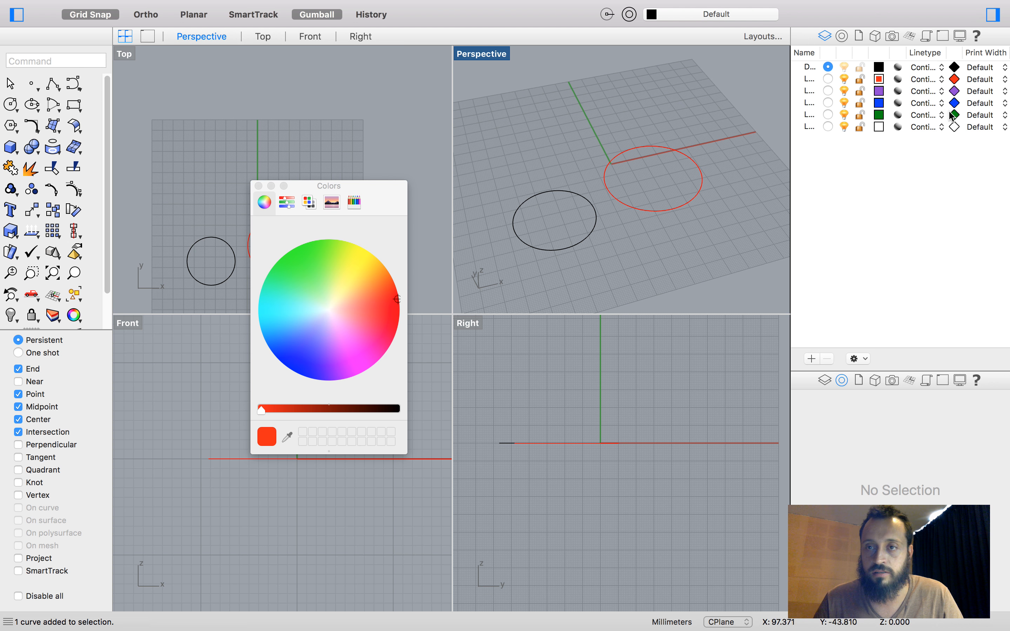
{"action": "left_click_drag", "start_coordinate": [338, 311], "coordinate": [287, 250]}
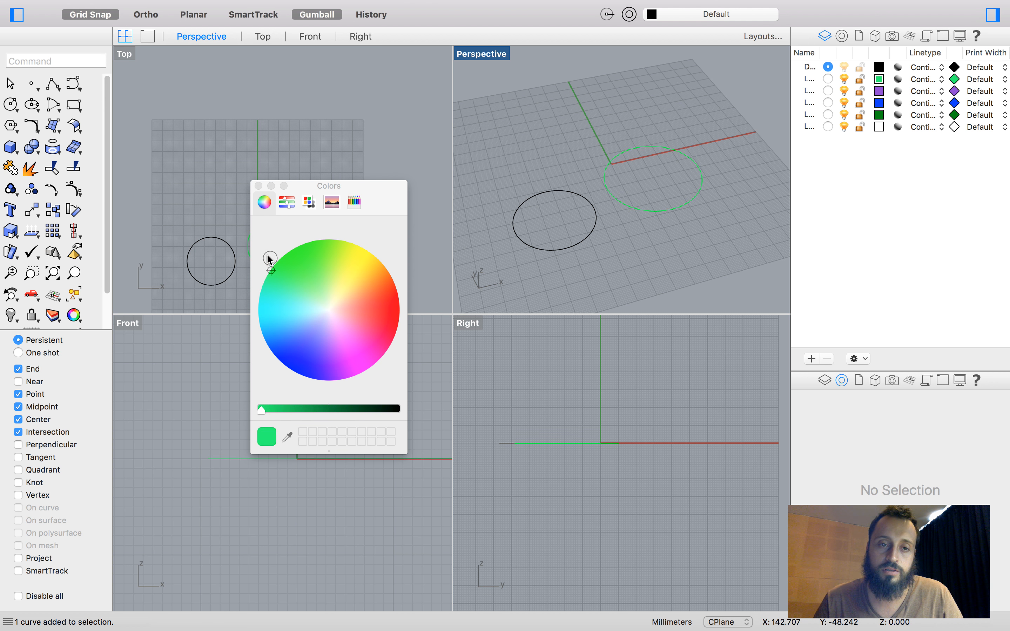
{"action": "left_click", "coordinate": [258, 185]}
Step: Delete both circles from the model
{"action": "right_click_drag", "start_coordinate": [702, 243], "coordinate": [662, 247]}
{"action": "left_click_drag", "start_coordinate": [523, 193], "coordinate": [508, 186]}
{"action": "key", "text": "Delete"}
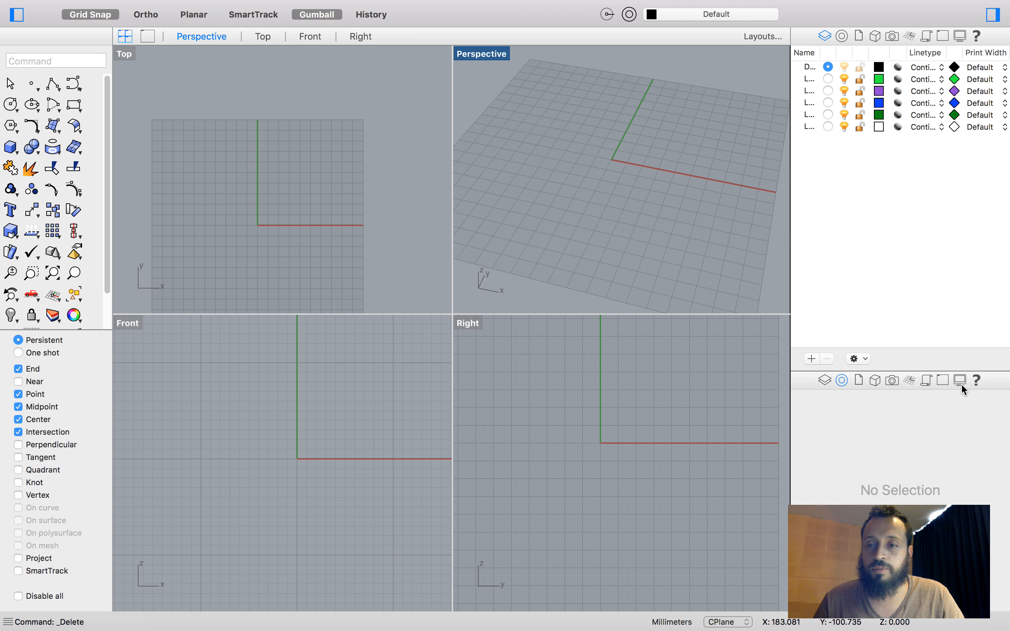
Step: Draw a circle just below the X axis near the origin, and select it to show its object properties
{"action": "left_click", "coordinate": [823, 382]}
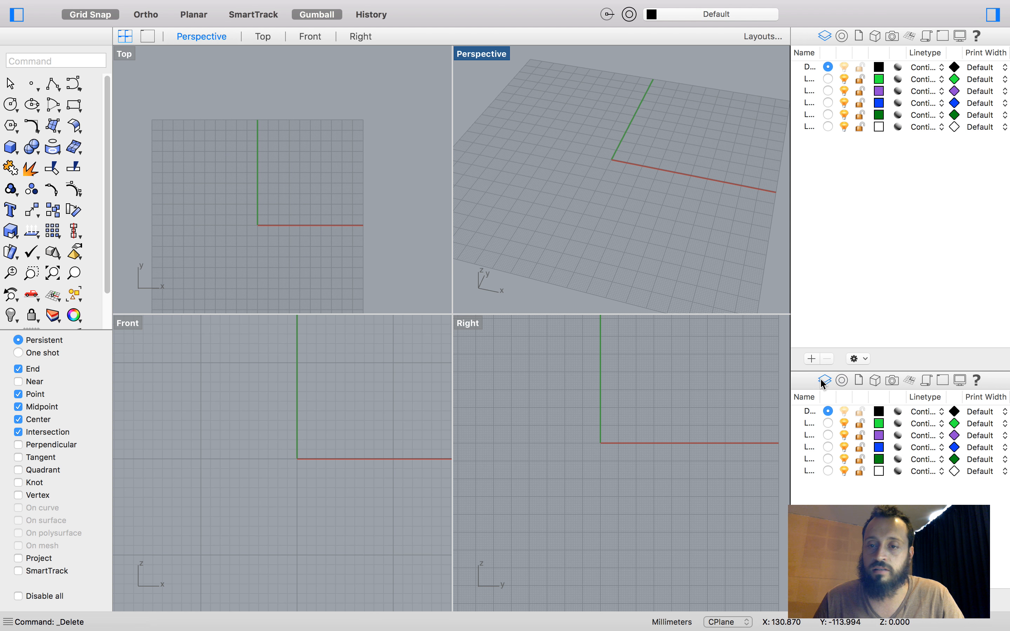
{"action": "left_click", "coordinate": [841, 379]}
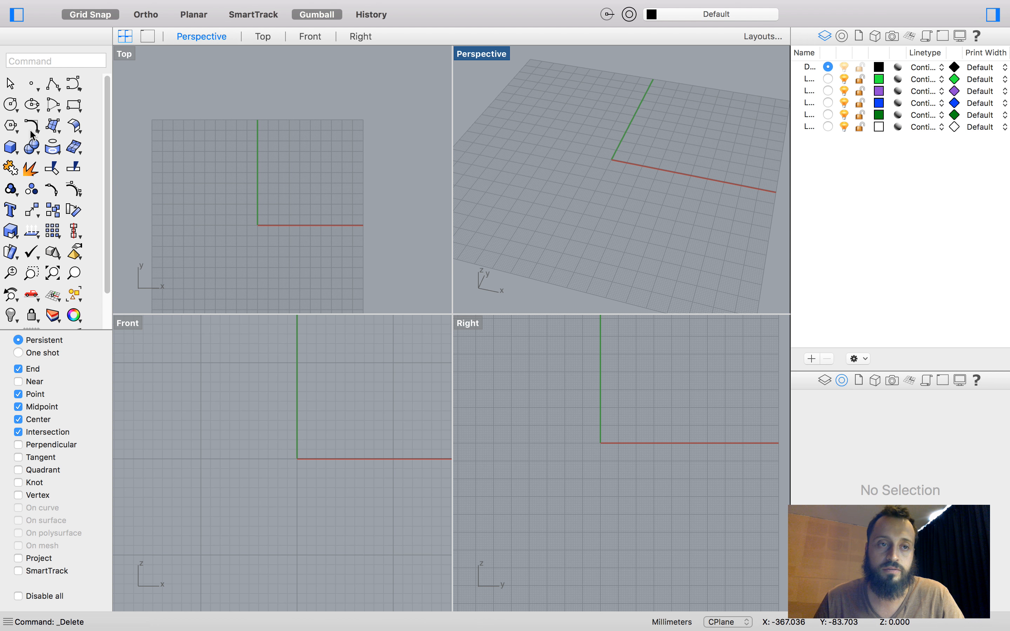
{"action": "left_click", "coordinate": [12, 105]}
{"action": "left_click", "coordinate": [634, 189]}
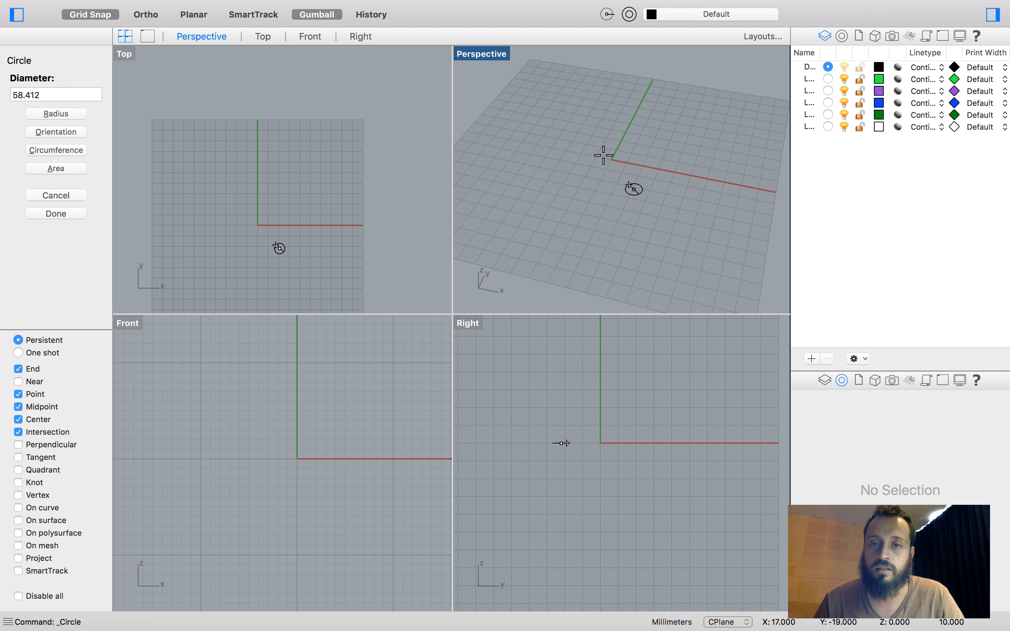
{"action": "left_click", "coordinate": [614, 168]}
{"action": "left_click", "coordinate": [614, 170]}
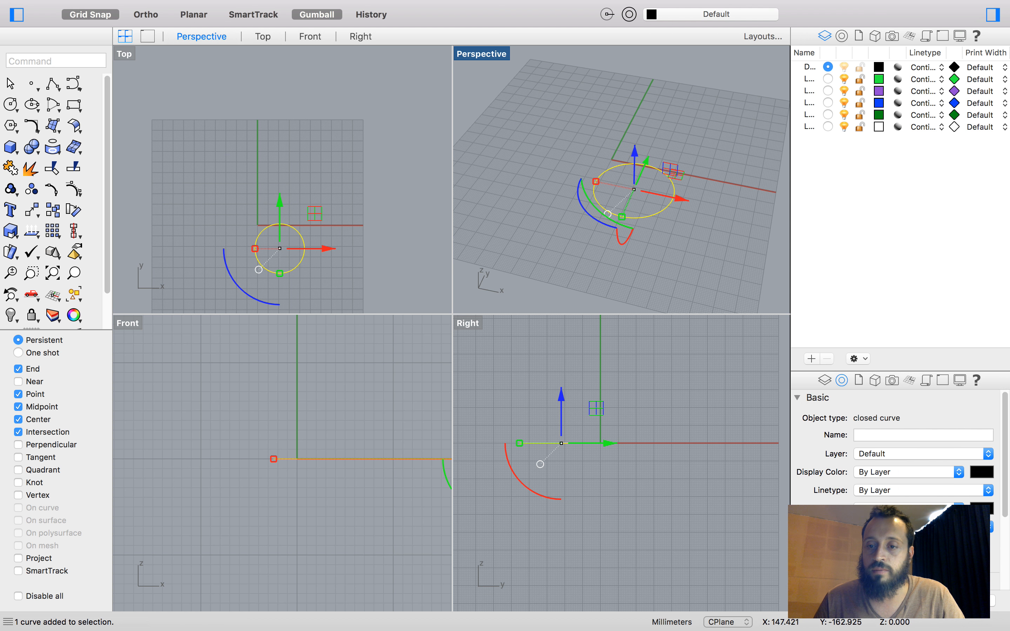
Step: Examine the circle's object properties and the block, named view and command history pages
{"action": "scroll", "coordinate": [897, 460], "scroll_direction": "down", "scroll_amount": 3}
{"action": "scroll", "coordinate": [897, 460], "scroll_direction": "up", "scroll_amount": 3}
{"action": "left_click", "coordinate": [858, 380]}
{"action": "left_click", "coordinate": [872, 381]}
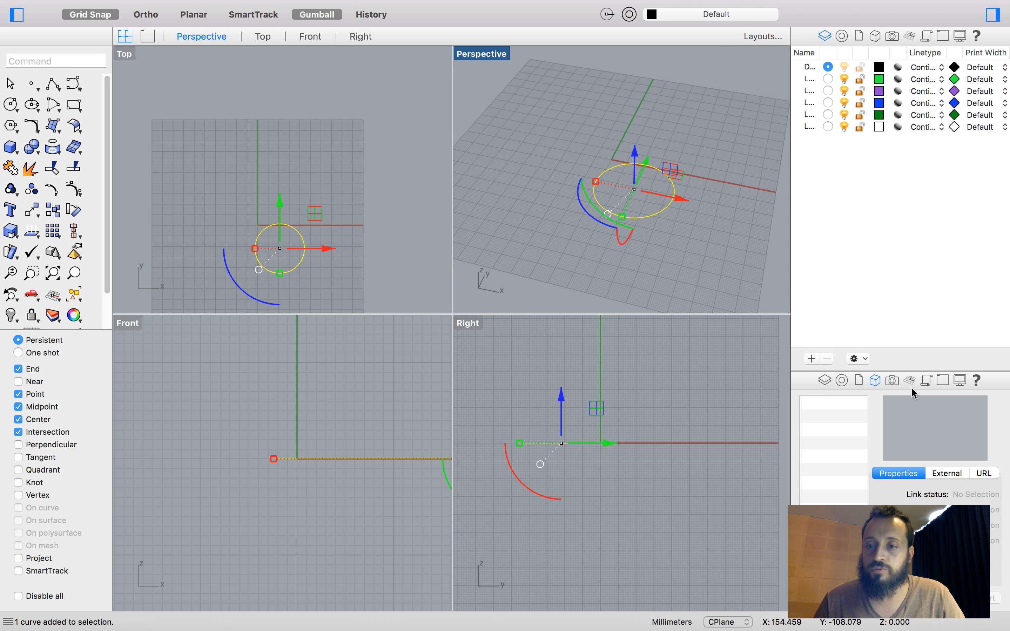
{"action": "left_click", "coordinate": [892, 381]}
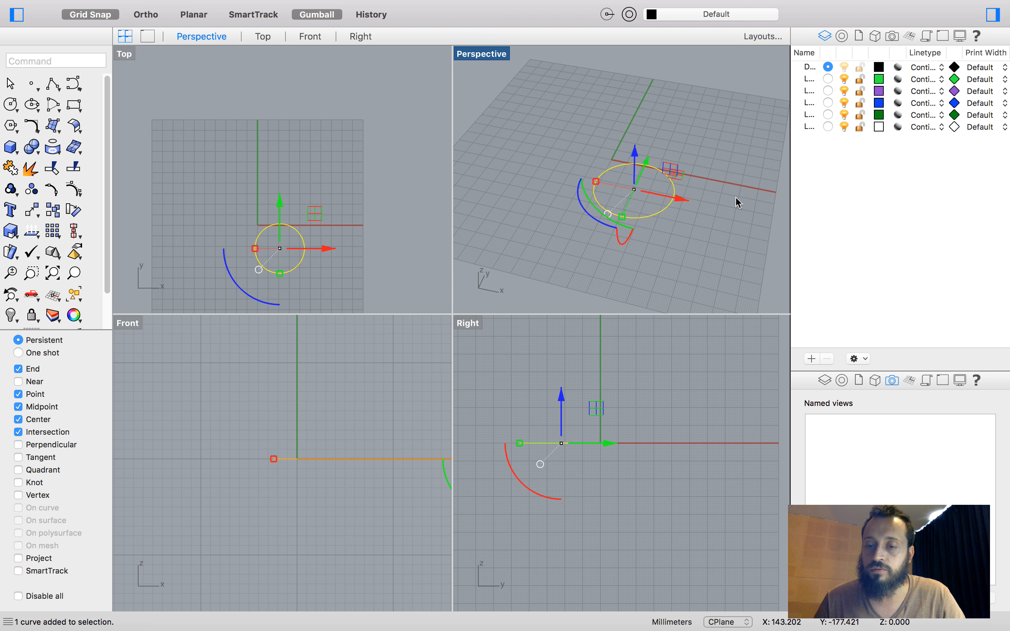
{"action": "left_click", "coordinate": [916, 382]}
{"action": "left_click", "coordinate": [919, 381]}
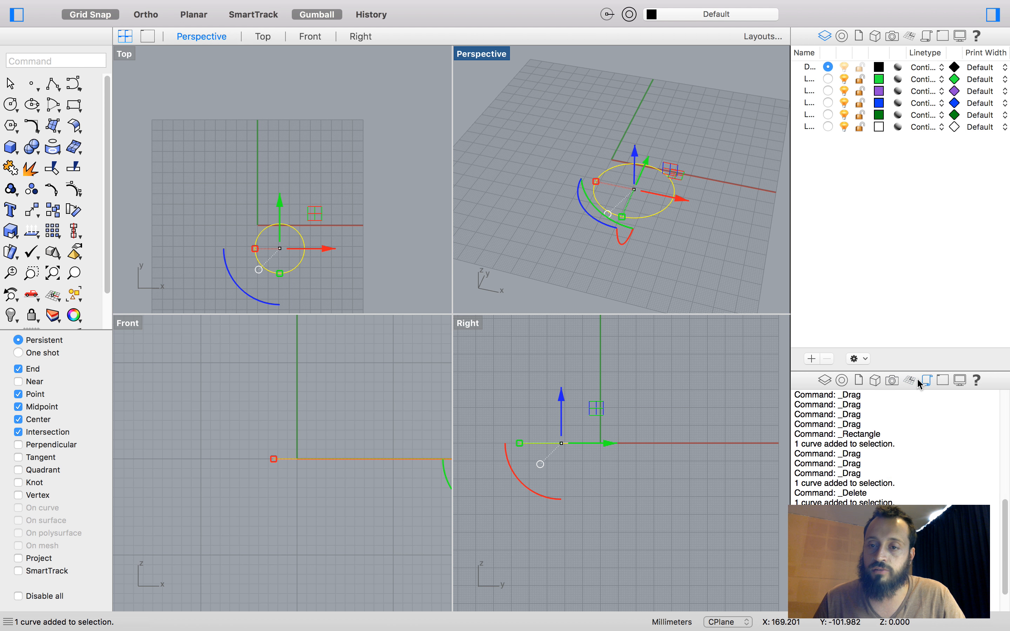
Step: Examine the Perspective viewport's projection and display settings, and deselect the circle
{"action": "left_click", "coordinate": [939, 381]}
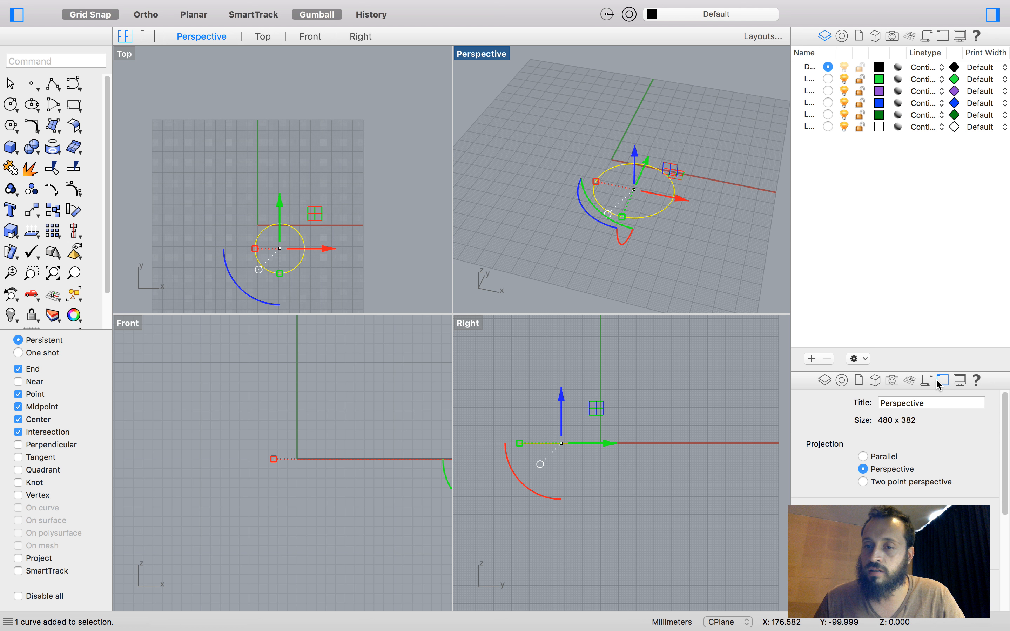
{"action": "left_click", "coordinate": [959, 381]}
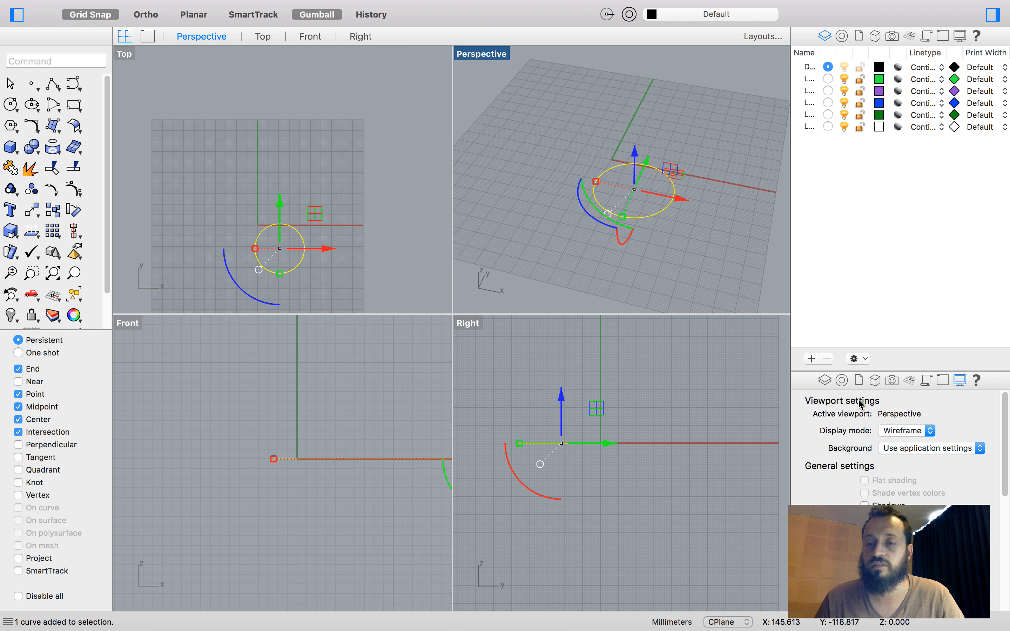
{"action": "left_click", "coordinate": [526, 180]}
{"action": "scroll", "coordinate": [840, 449], "scroll_direction": "down", "scroll_amount": 6}
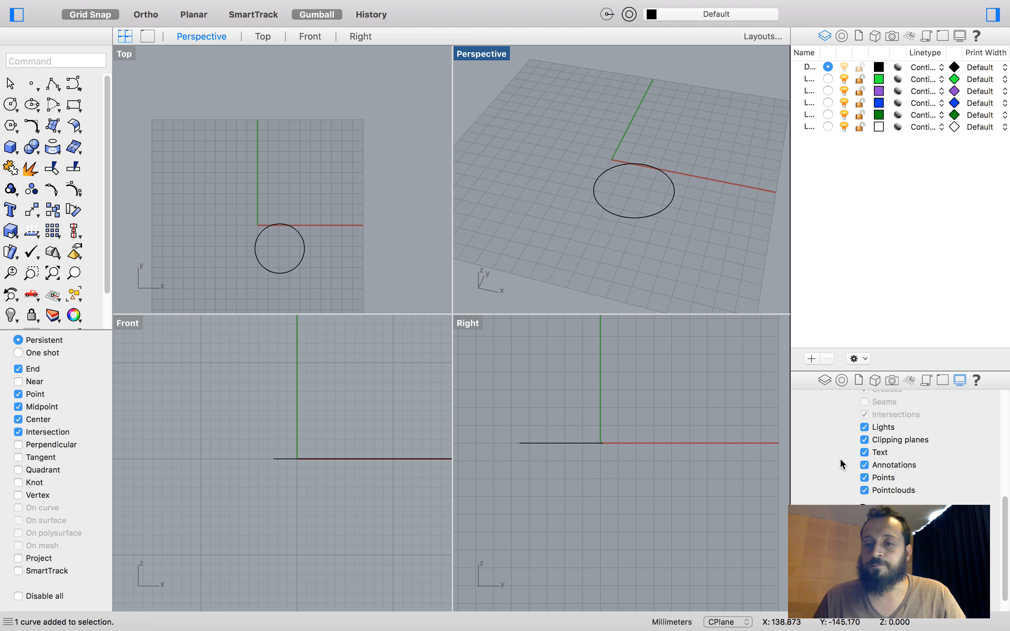
{"action": "scroll", "coordinate": [847, 459], "scroll_direction": "up", "scroll_amount": 6}
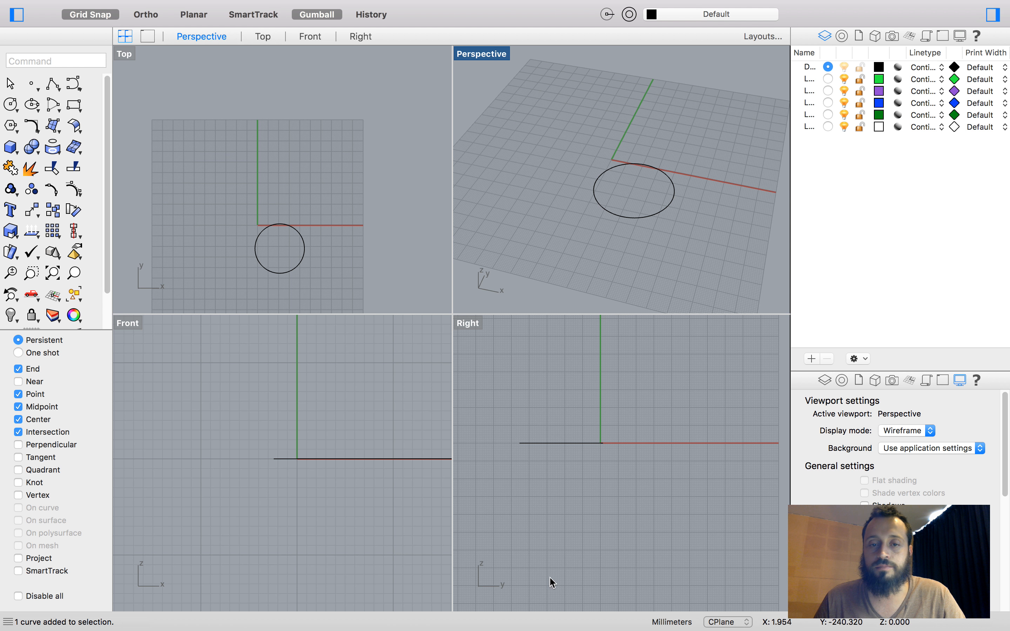
{"action": "scroll", "coordinate": [582, 212], "scroll_direction": "down", "scroll_amount": 5}
{"action": "scroll", "coordinate": [563, 139], "scroll_direction": "up", "scroll_amount": 5}
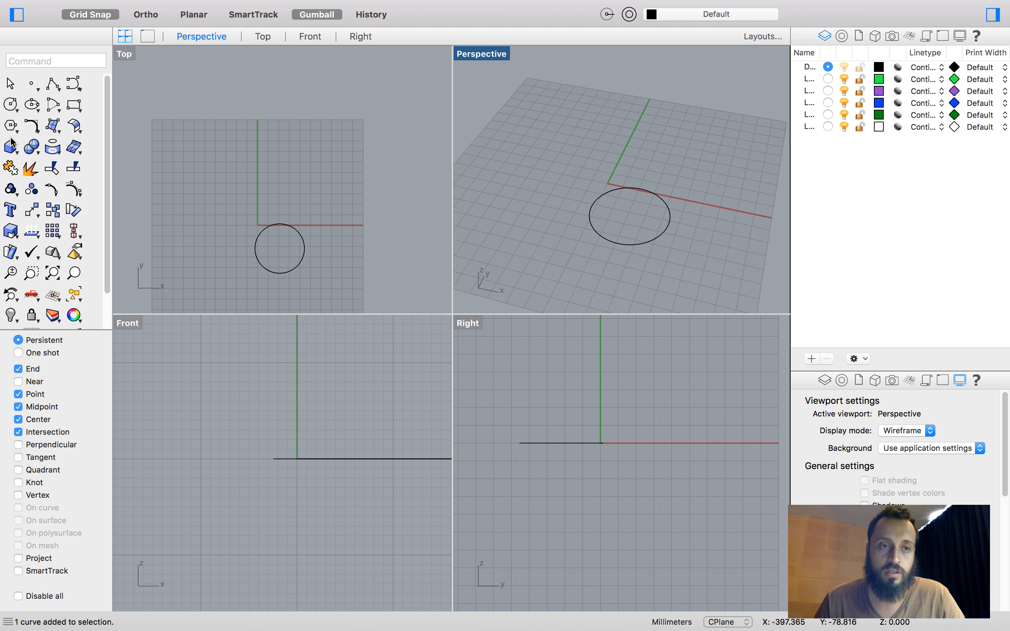
Step: Draw a tall rectangular box on the ground plane behind the circle, on the negative X and positive Y side
{"action": "left_click", "coordinate": [10, 146]}
{"action": "left_click", "coordinate": [594, 166]}
{"action": "left_click", "coordinate": [562, 144]}
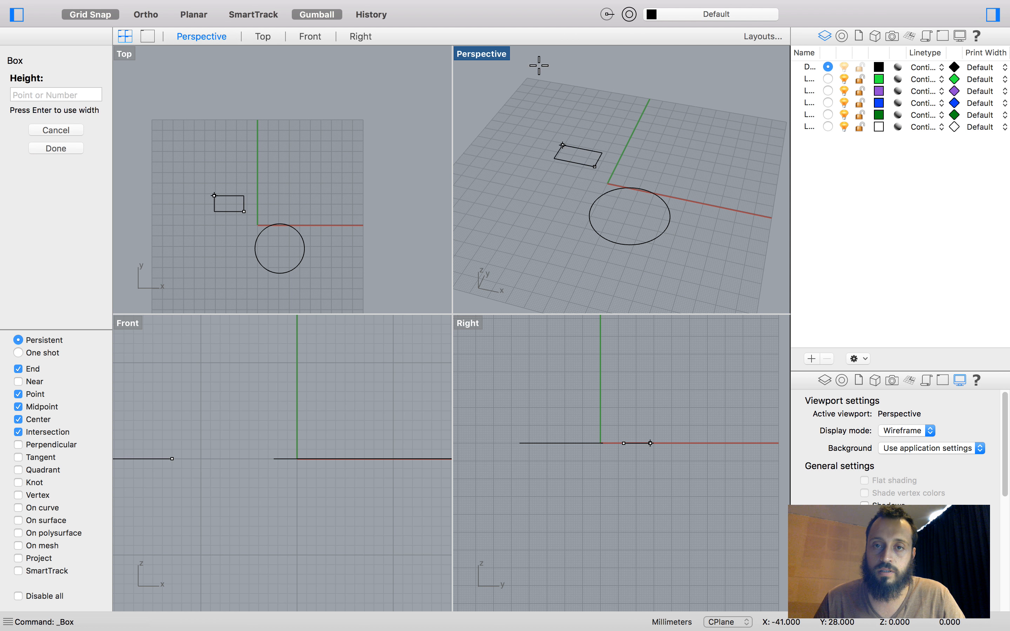
{"action": "left_click", "coordinate": [550, 91]}
{"action": "right_click_drag", "start_coordinate": [543, 150], "coordinate": [549, 132]}
{"action": "right_click_drag", "start_coordinate": [607, 156], "coordinate": [561, 164]}
{"action": "scroll", "coordinate": [561, 164], "scroll_direction": "up", "scroll_amount": 3}
{"action": "scroll", "coordinate": [577, 164], "scroll_direction": "down", "scroll_amount": 2}
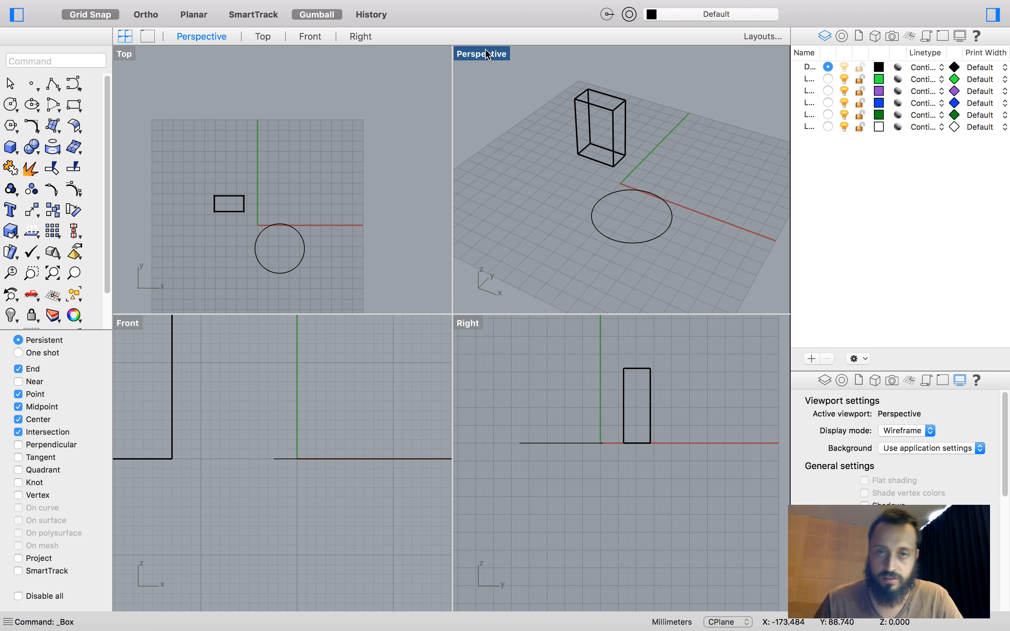
Step: Set the Perspective viewport's display mode to Ghosted and view the box up close
{"action": "left_click", "coordinate": [902, 430]}
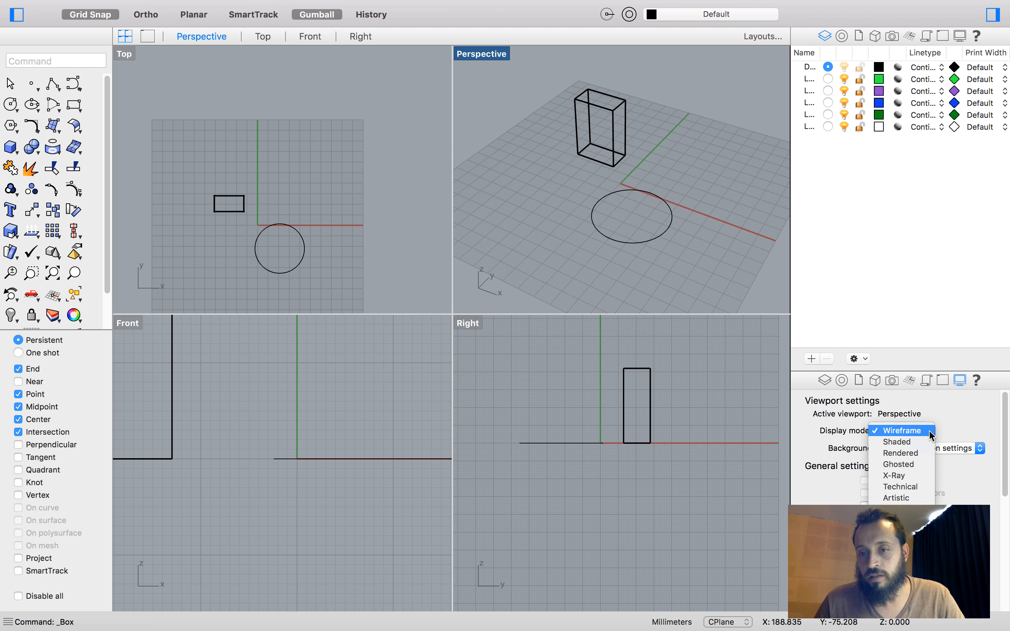
{"action": "left_click", "coordinate": [919, 465]}
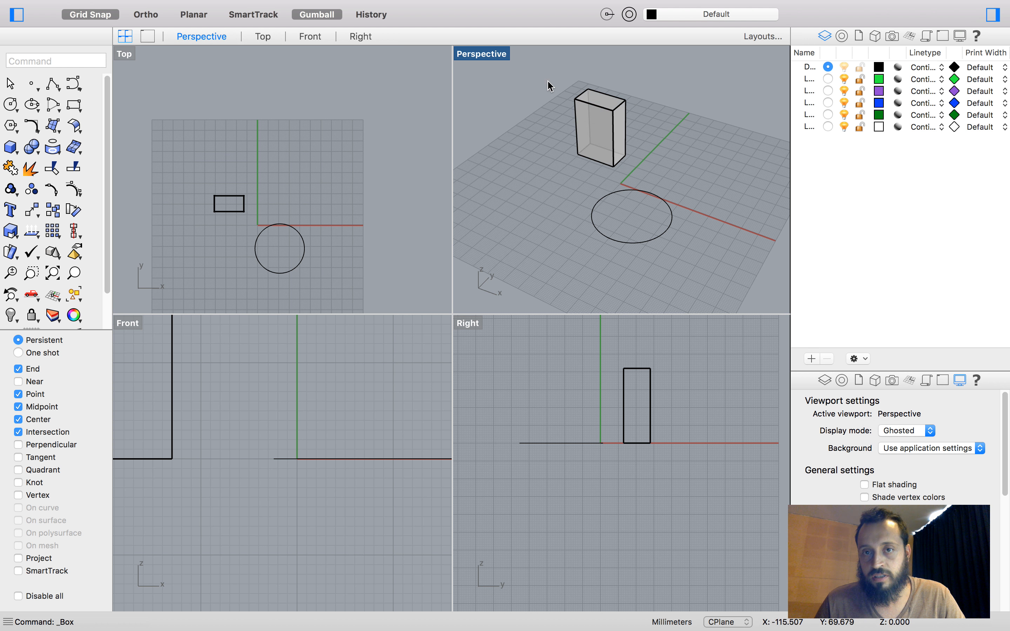
{"action": "scroll", "coordinate": [637, 84], "scroll_direction": "up", "scroll_amount": 5}
{"action": "scroll", "coordinate": [637, 84], "scroll_direction": "down", "scroll_amount": 3}
{"action": "mouse_move", "coordinate": [650, 204]}
{"action": "right_mouse_down"}
{"action": "mouse_move", "coordinate": [591, 193]}
{"action": "mouse_move", "coordinate": [643, 193]}
{"action": "right_mouse_up"}
{"action": "scroll", "coordinate": [647, 209], "scroll_direction": "down", "scroll_amount": 2}
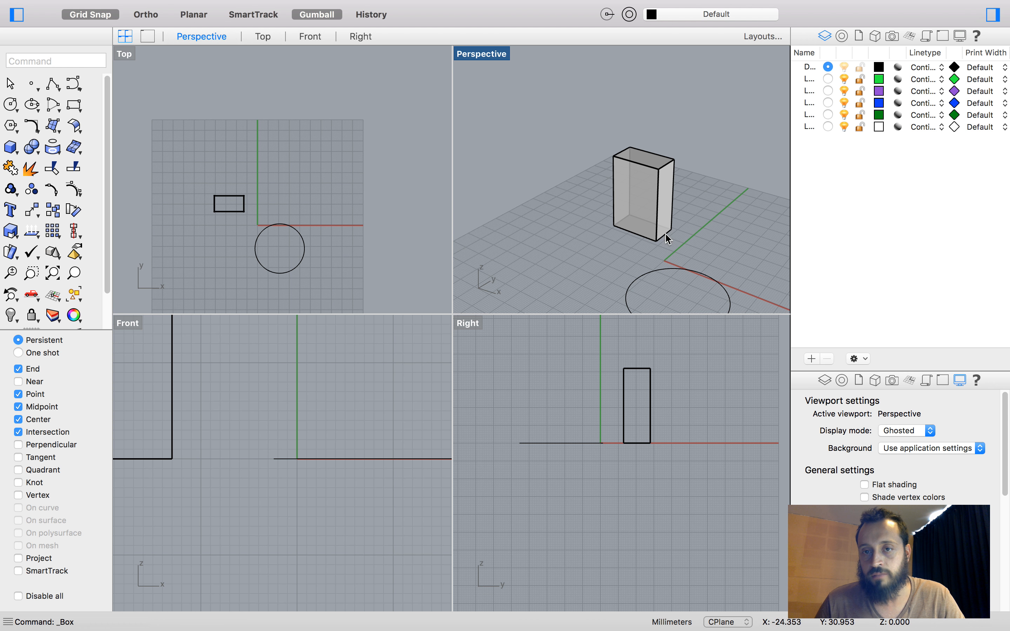
Step: Switch the Perspective viewport to the Shaded display mode and view the box from another side
{"action": "left_click", "coordinate": [930, 431]}
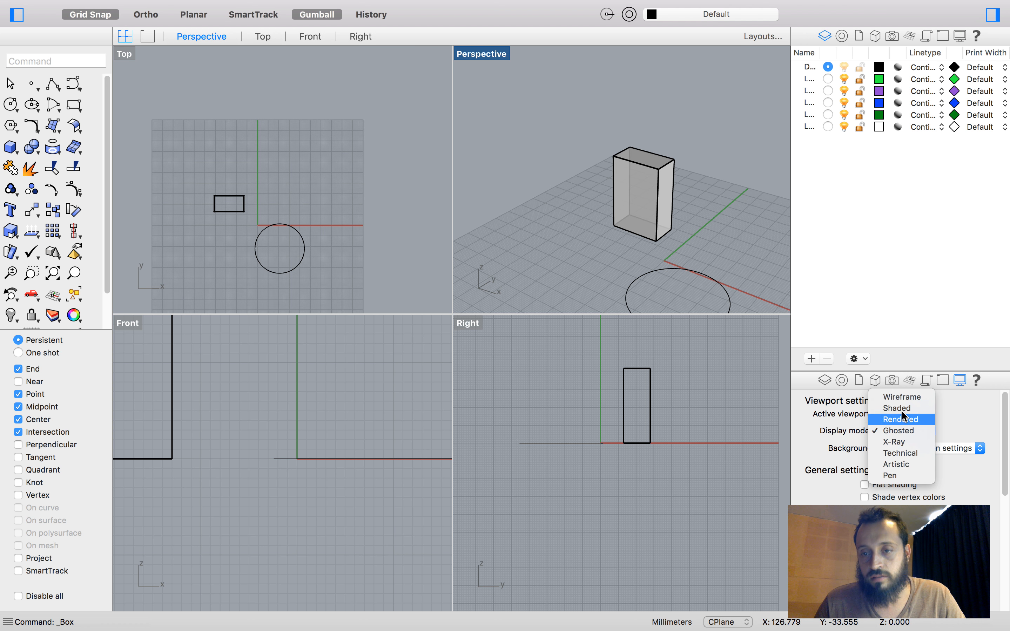
{"action": "left_click", "coordinate": [899, 408]}
{"action": "mouse_move", "coordinate": [673, 209]}
{"action": "right_mouse_down"}
{"action": "mouse_move", "coordinate": [598, 192]}
{"action": "mouse_move", "coordinate": [652, 244]}
{"action": "mouse_move", "coordinate": [609, 221]}
{"action": "mouse_move", "coordinate": [618, 225]}
{"action": "right_mouse_up"}
Step: View the box in the Rendered display mode, and return the Perspective viewport to Wireframe
{"action": "left_click", "coordinate": [924, 430]}
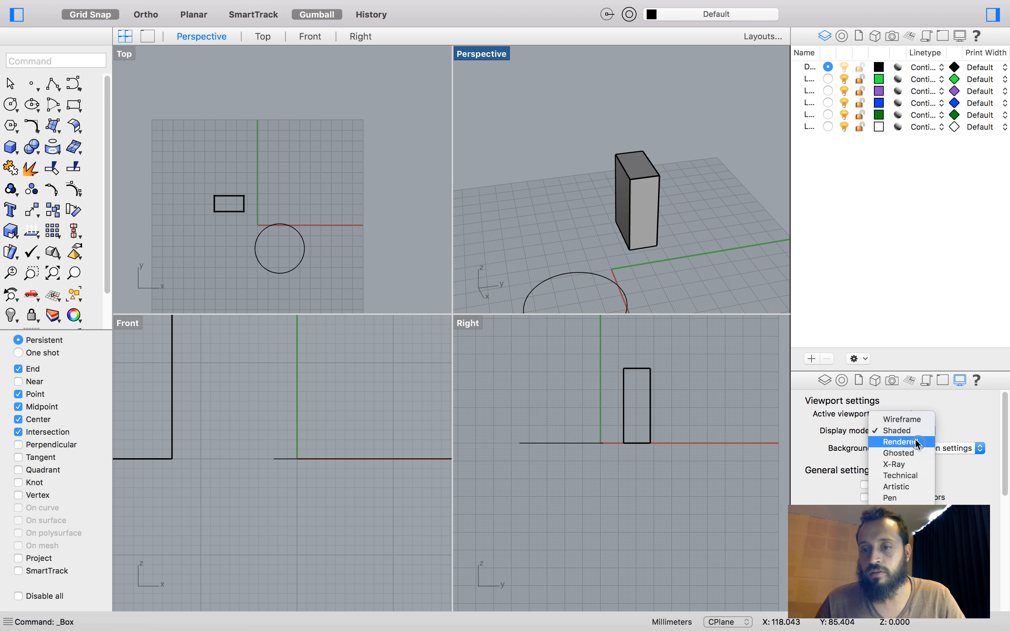
{"action": "left_click", "coordinate": [917, 443]}
{"action": "right_click_drag", "start_coordinate": [654, 248], "coordinate": [592, 207]}
{"action": "left_click", "coordinate": [926, 432]}
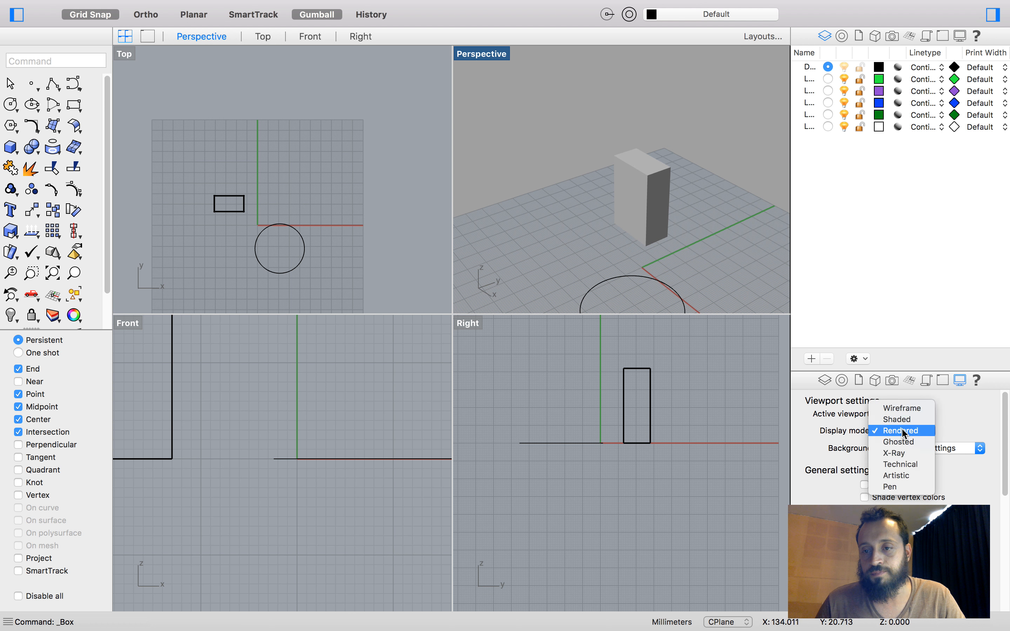
{"action": "left_click", "coordinate": [892, 408]}
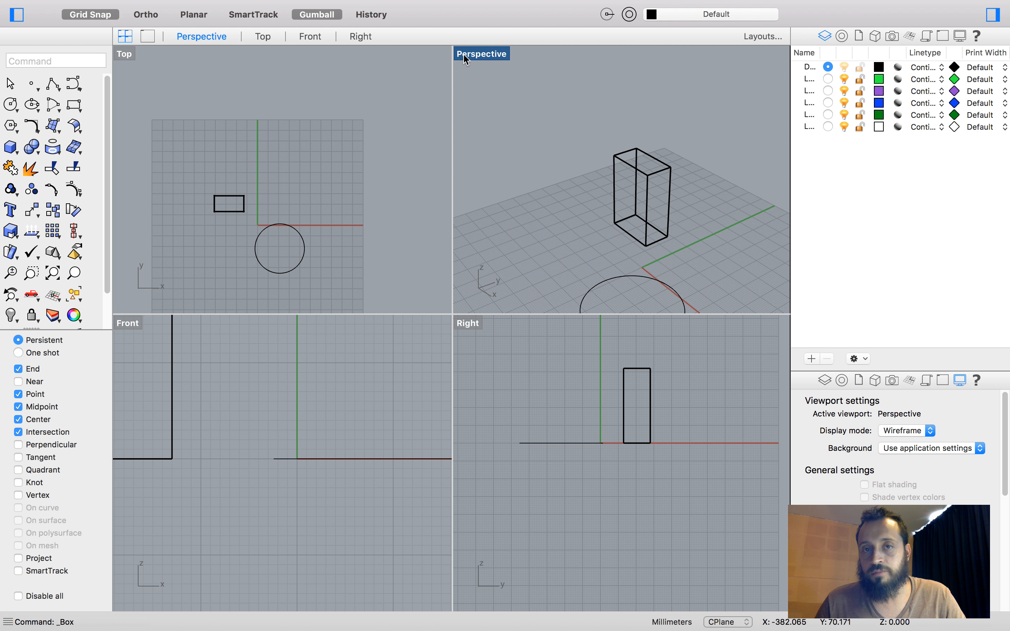
Step: Set the Perspective viewport's display mode back to Ghosted
{"action": "left_click", "coordinate": [924, 431]}
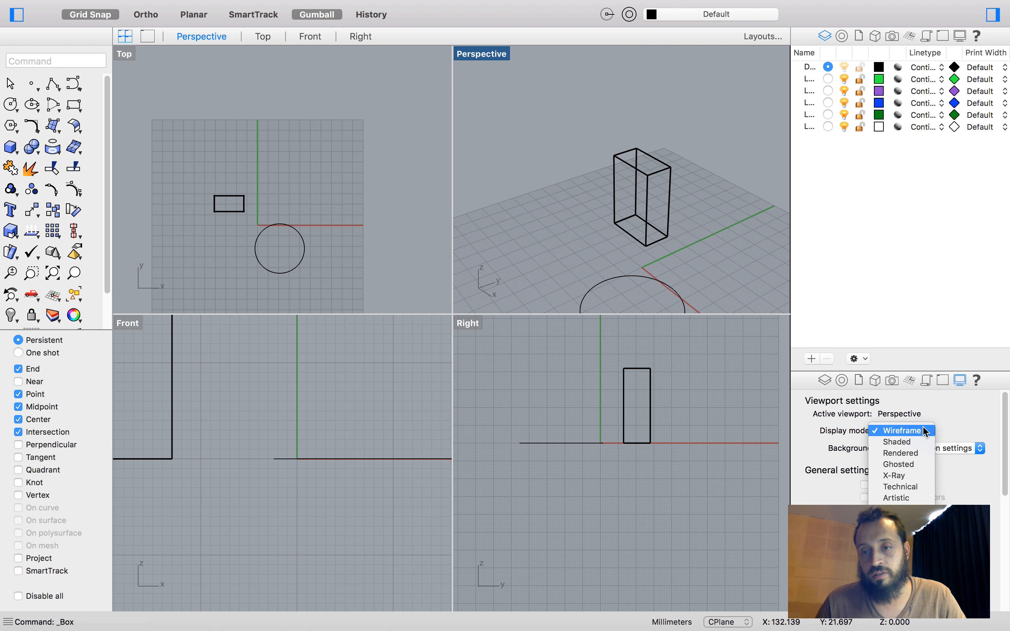
{"action": "left_click", "coordinate": [914, 465]}
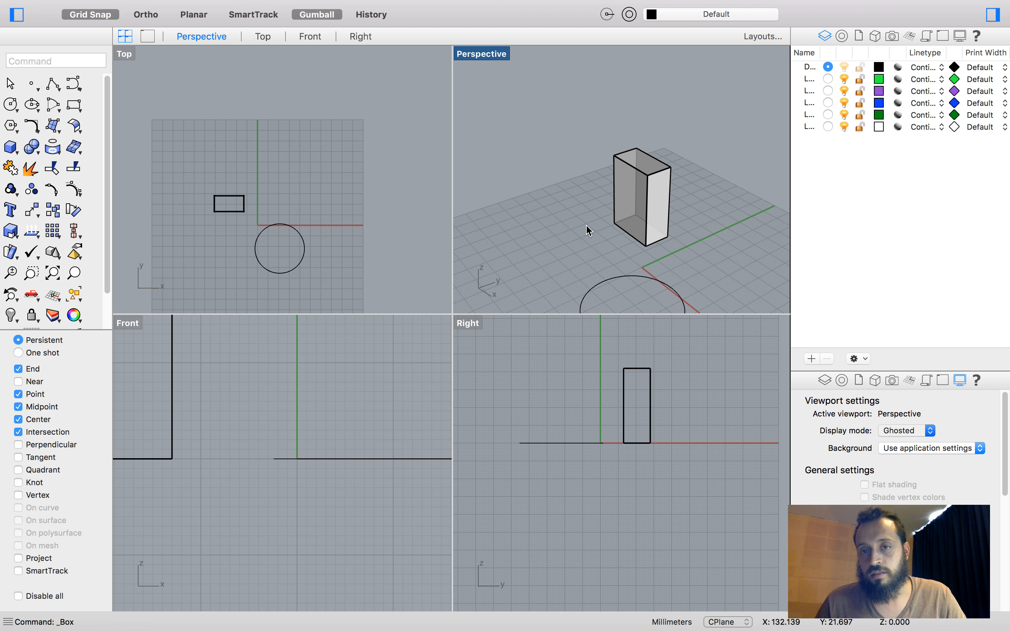
{"action": "left_click", "coordinate": [466, 54]}
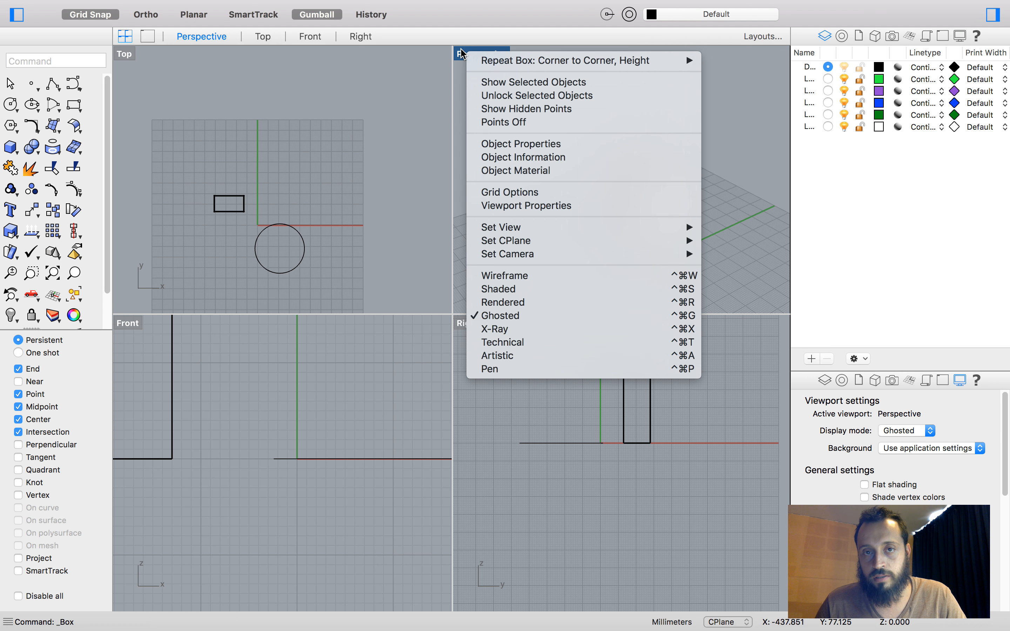
{"action": "left_click", "coordinate": [463, 53]}
{"action": "left_click", "coordinate": [479, 53]}
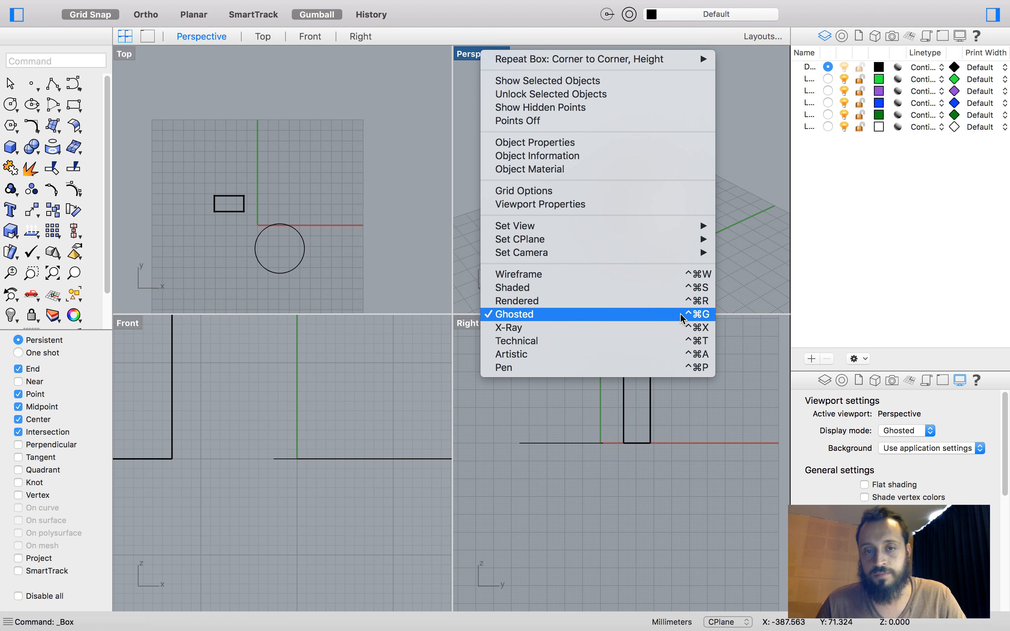
{"action": "left_click", "coordinate": [565, 312]}
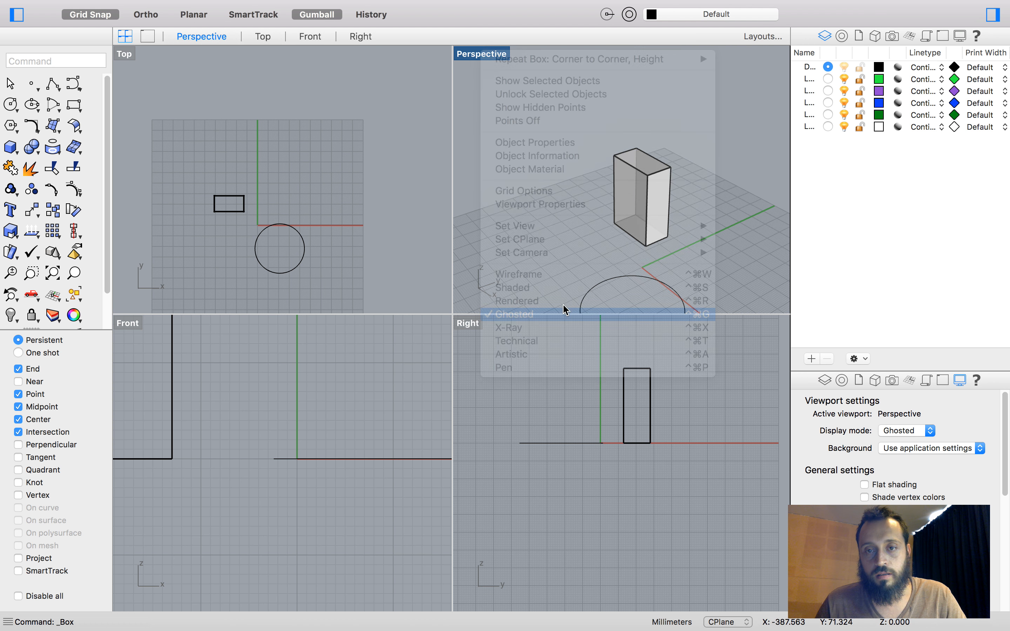
Step: Maximize the Perspective viewport and view the ghosted box and the circle from farther away and close up
{"action": "scroll", "coordinate": [543, 202], "scroll_direction": "down", "scroll_amount": 8}
{"action": "scroll", "coordinate": [544, 203], "scroll_direction": "up", "scroll_amount": 4}
{"action": "right_click_drag", "start_coordinate": [551, 206], "coordinate": [441, 116]}
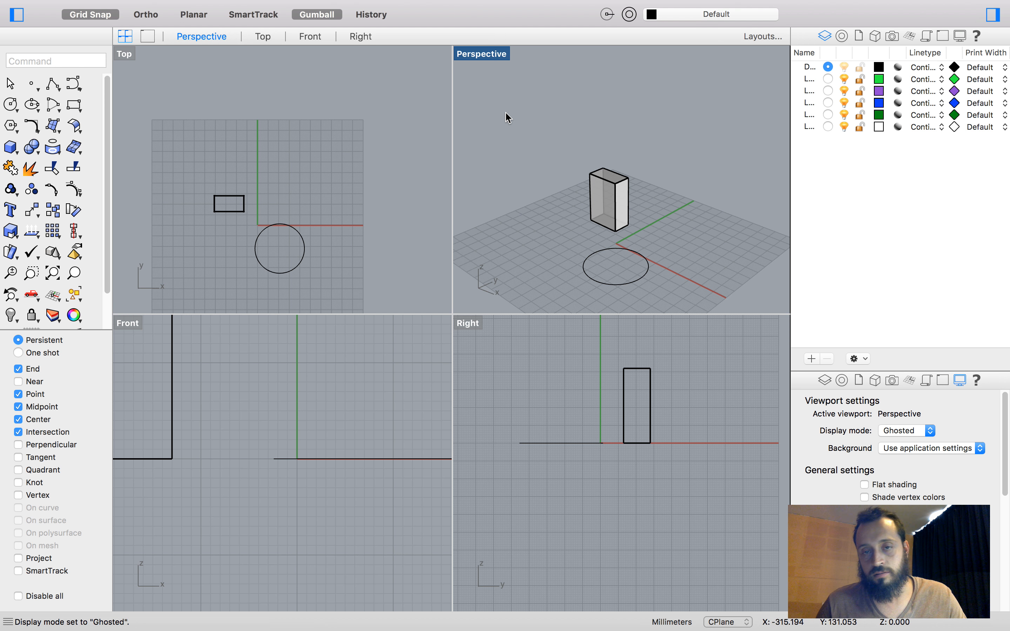
{"action": "double_click", "coordinate": [474, 57]}
{"action": "scroll", "coordinate": [480, 307], "scroll_direction": "down", "scroll_amount": 5}
{"action": "scroll", "coordinate": [441, 384], "scroll_direction": "up", "scroll_amount": 5}
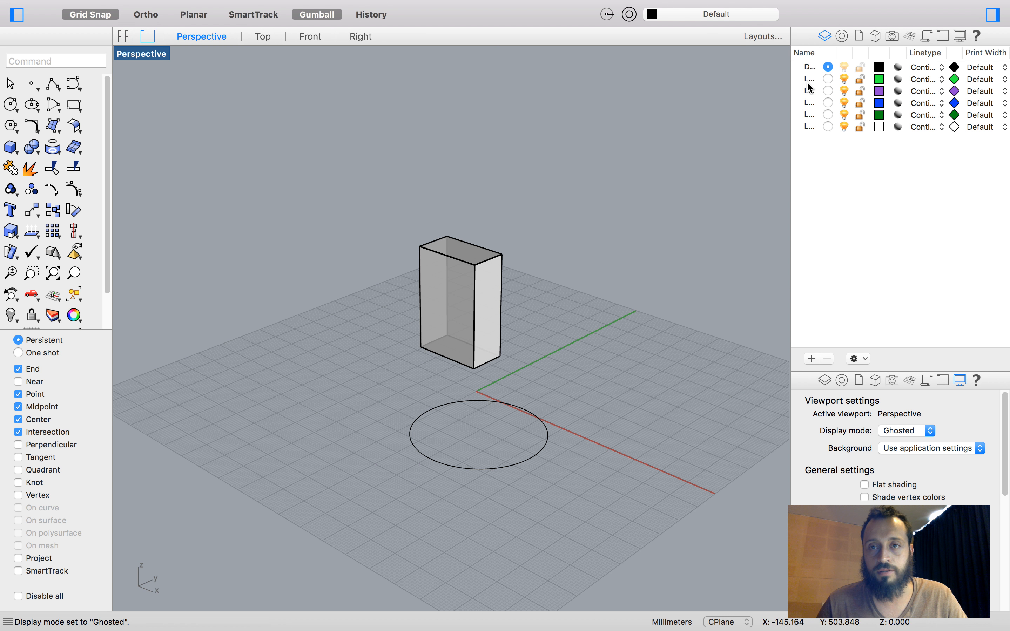
Step: Show the Top, Front and Right views full size in turn, and return to the four-viewport layout
{"action": "left_click", "coordinate": [265, 35]}
{"action": "left_click", "coordinate": [310, 37]}
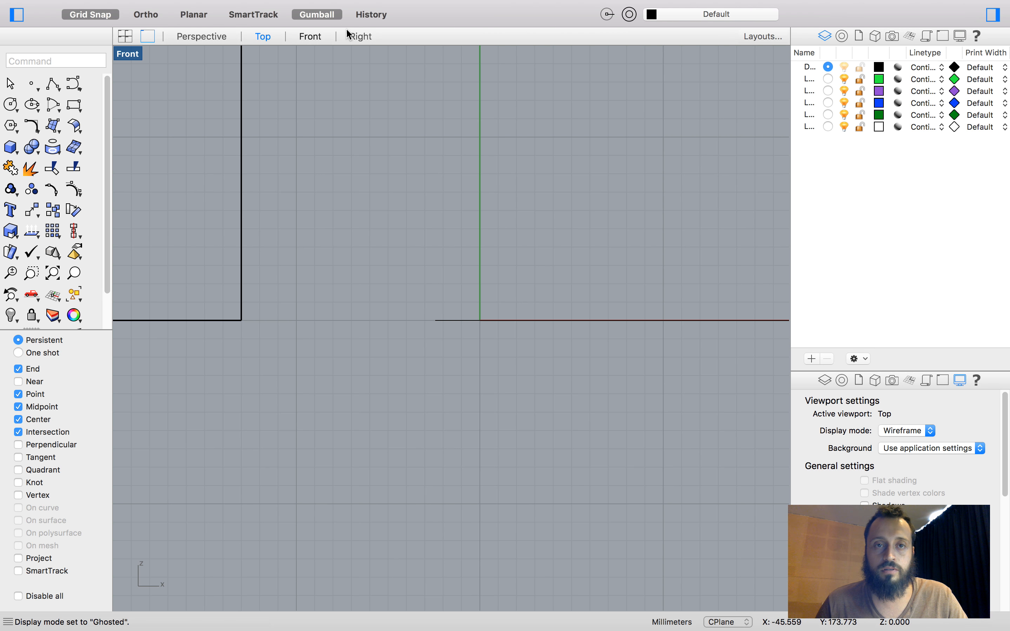
{"action": "left_click", "coordinate": [358, 37]}
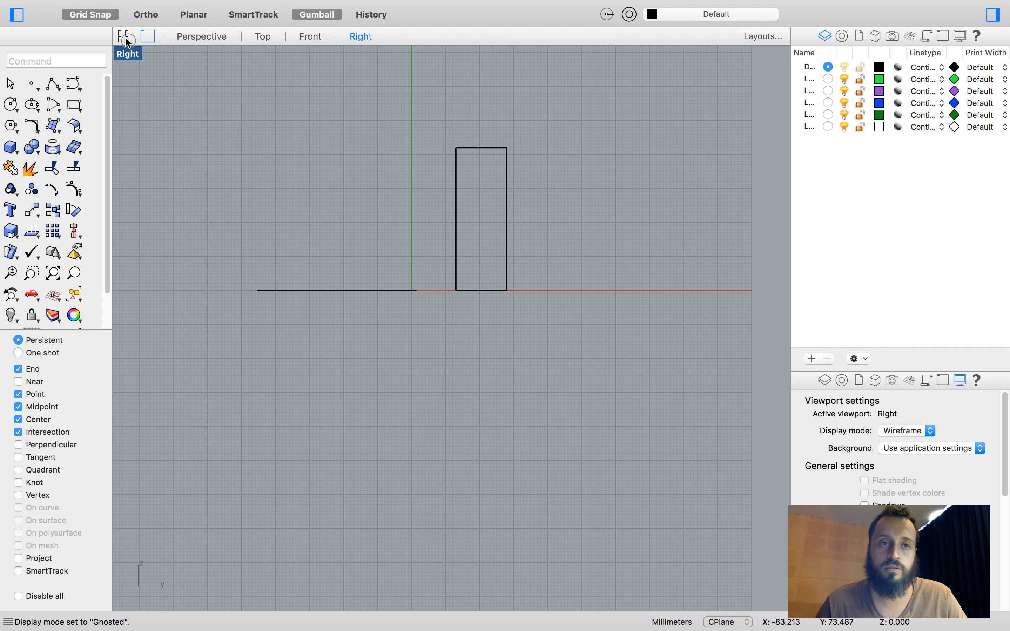
{"action": "left_click", "coordinate": [125, 37]}
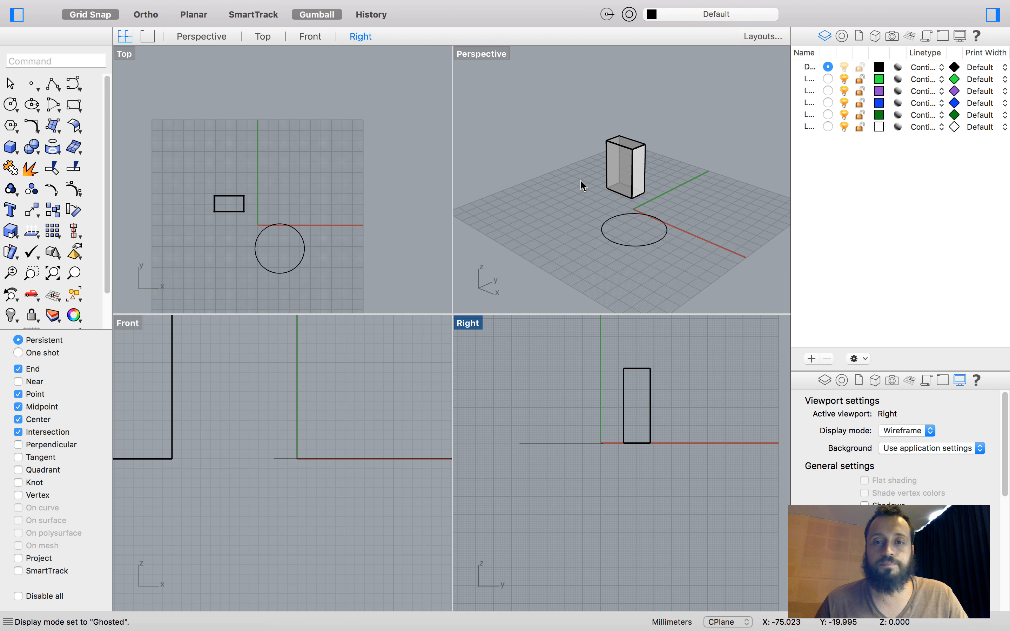
Step: Delete the box and the circle from the model
{"action": "left_click", "coordinate": [583, 195]}
{"action": "mouse_move", "coordinate": [583, 195]}
{"action": "right_mouse_down"}
{"action": "mouse_move", "coordinate": [547, 180]}
{"action": "mouse_move", "coordinate": [561, 174]}
{"action": "mouse_move", "coordinate": [572, 205]}
{"action": "right_mouse_up"}
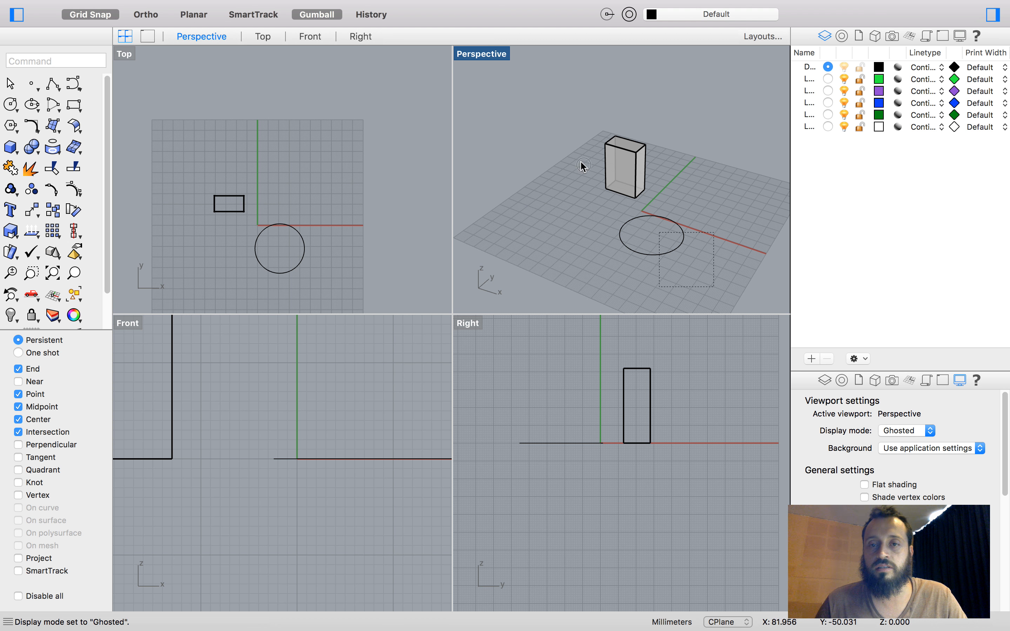
{"action": "key", "text": "super+a"}
{"action": "key", "text": "Delete"}
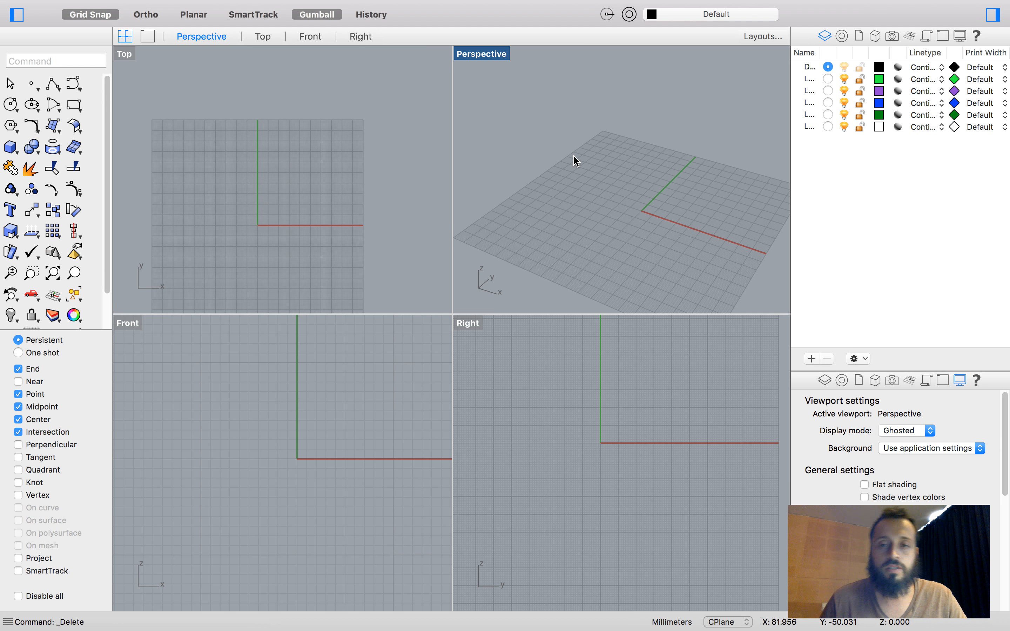
Step: Place a single point at the origin by entering the location 0, and select it in the Top viewport
{"action": "scroll", "coordinate": [331, 223], "scroll_direction": "up", "scroll_amount": 2}
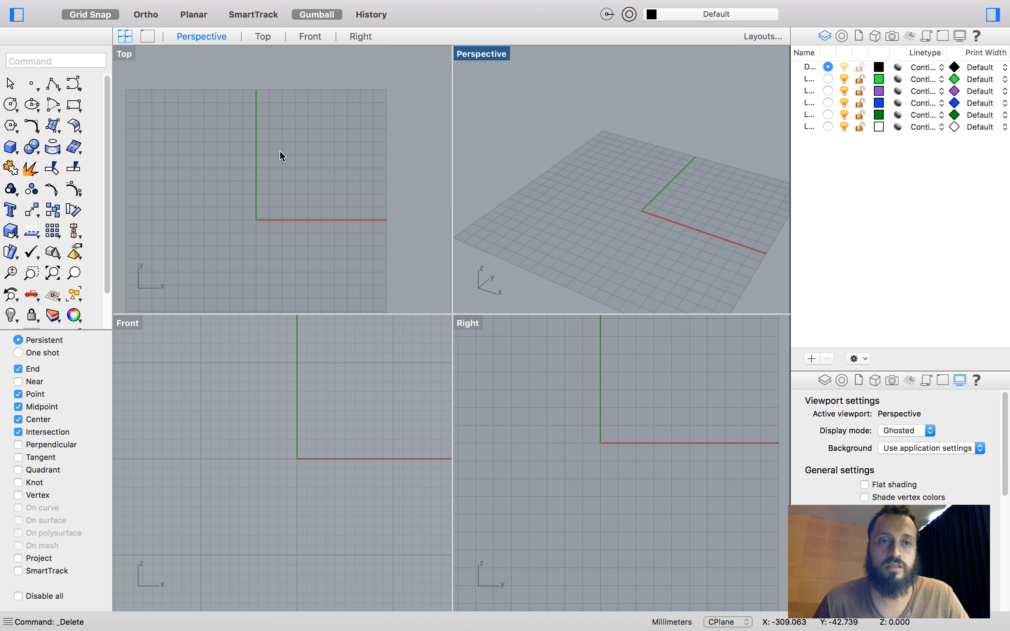
{"action": "left_click", "coordinate": [31, 84]}
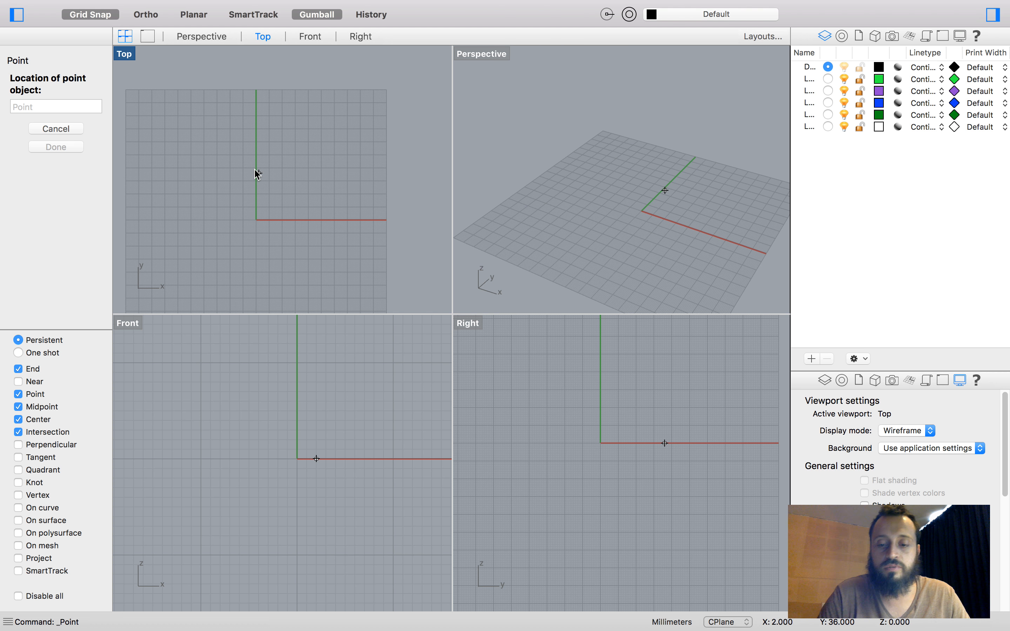
{"action": "type", "text": "0"}
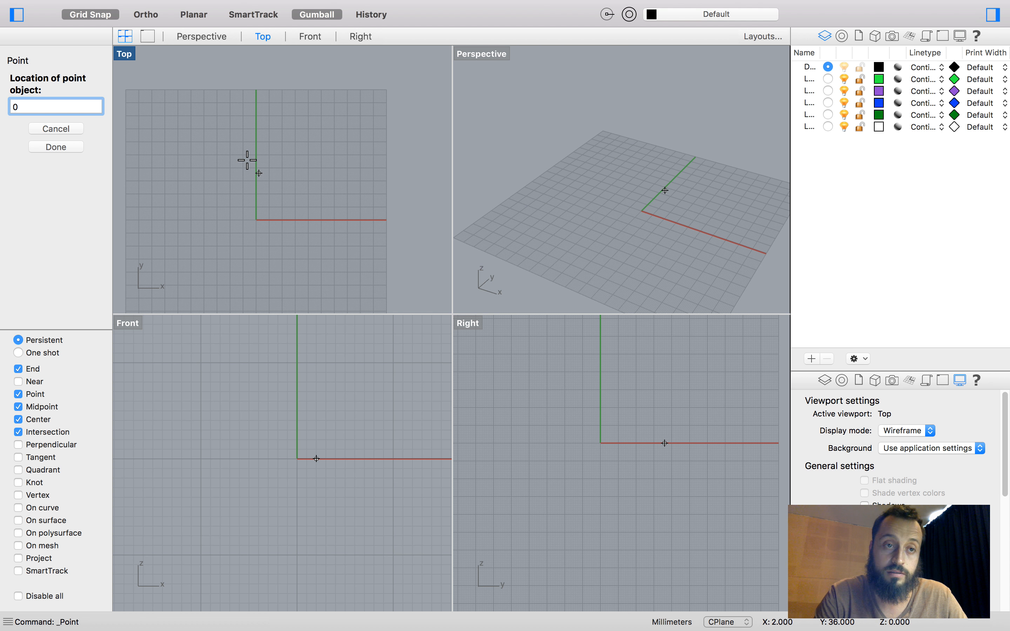
{"action": "key", "text": "Return"}
{"action": "left_click_drag", "start_coordinate": [224, 208], "coordinate": [281, 258]}
{"action": "scroll", "coordinate": [282, 258], "scroll_direction": "up", "scroll_amount": 3}
{"action": "right_click_drag", "start_coordinate": [230, 187], "coordinate": [272, 211]}
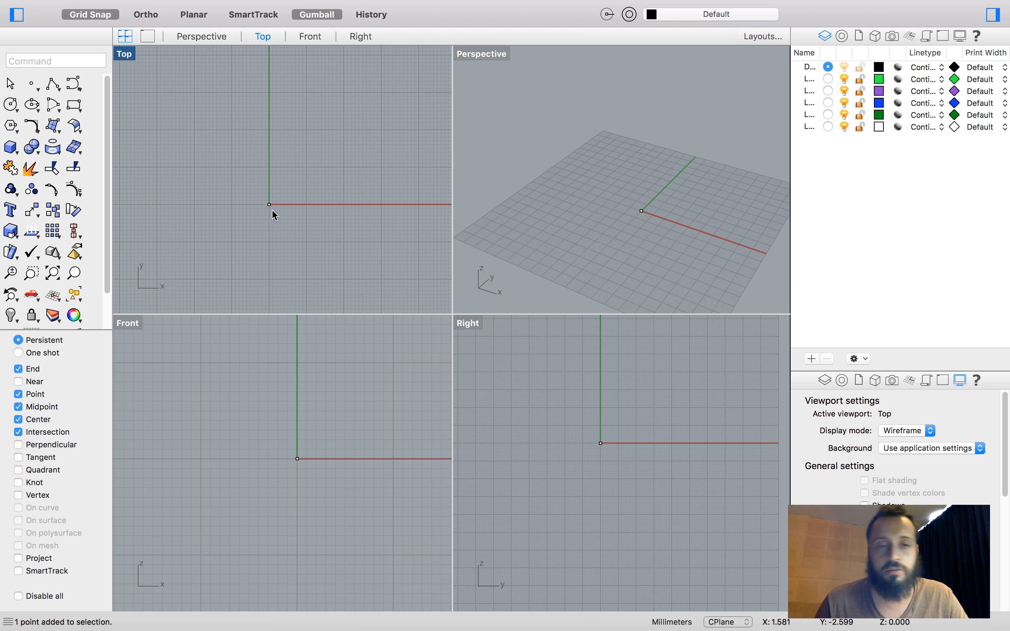
Step: Run the Point command by name and place a second point at 0,10,0
{"action": "scroll", "coordinate": [252, 191], "scroll_direction": "down", "scroll_amount": 1}
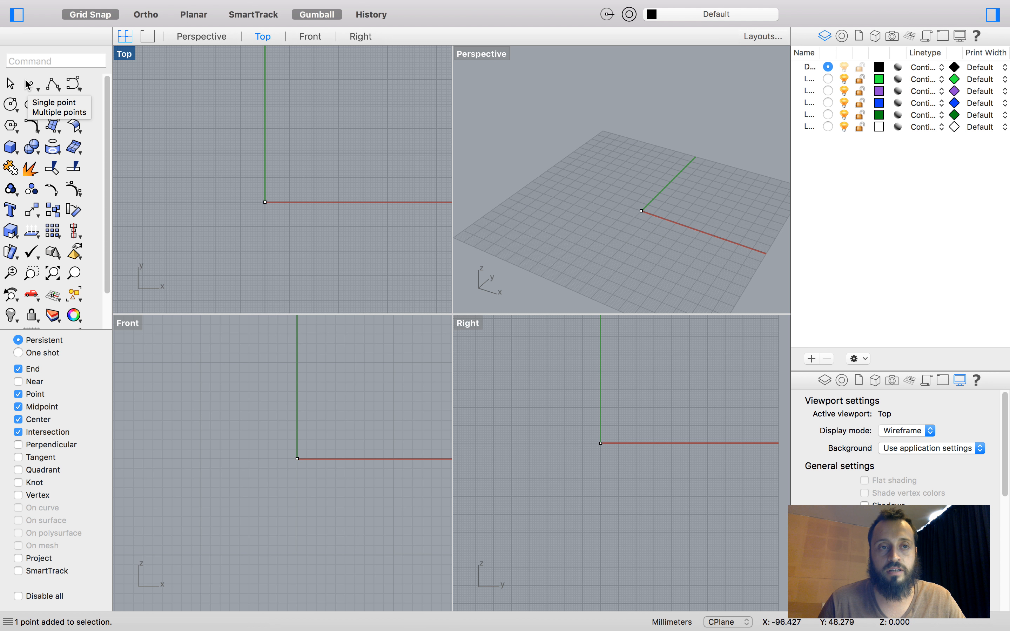
{"action": "type", "text": "po"}
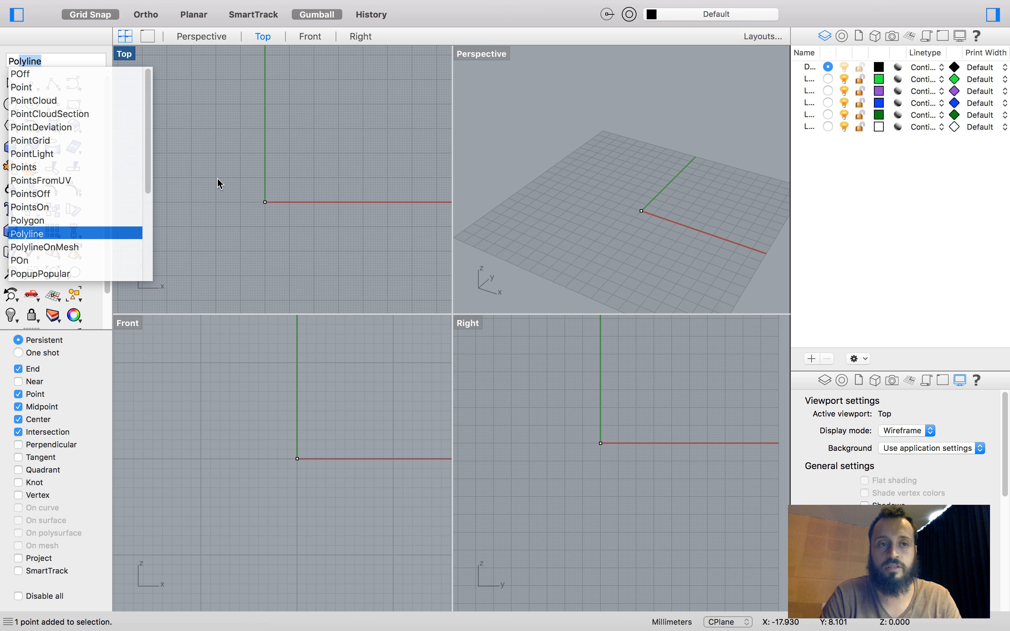
{"action": "type", "text": "int"}
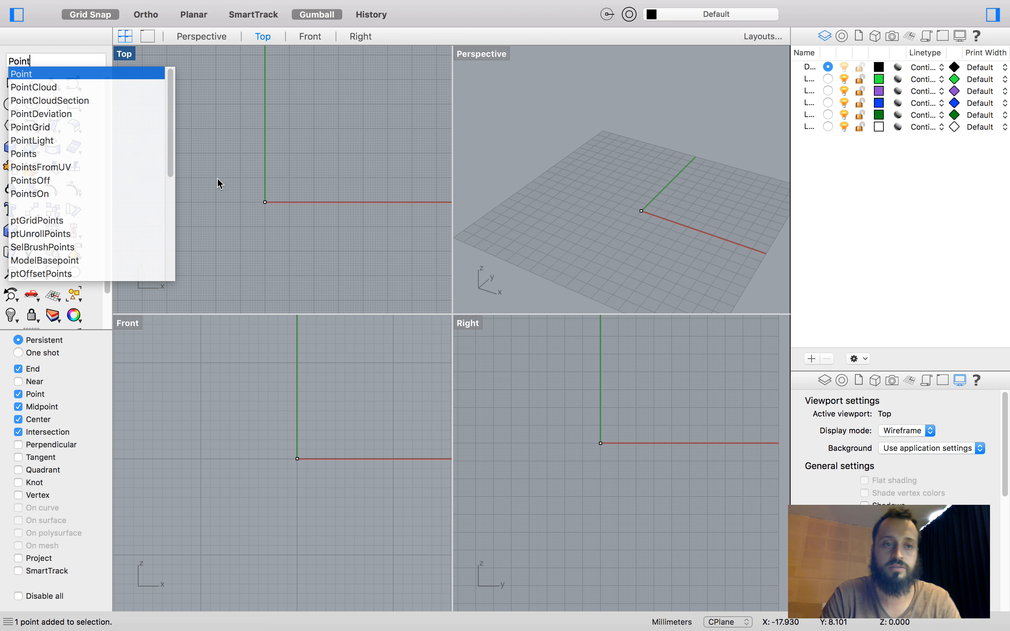
{"action": "key", "text": "Return"}
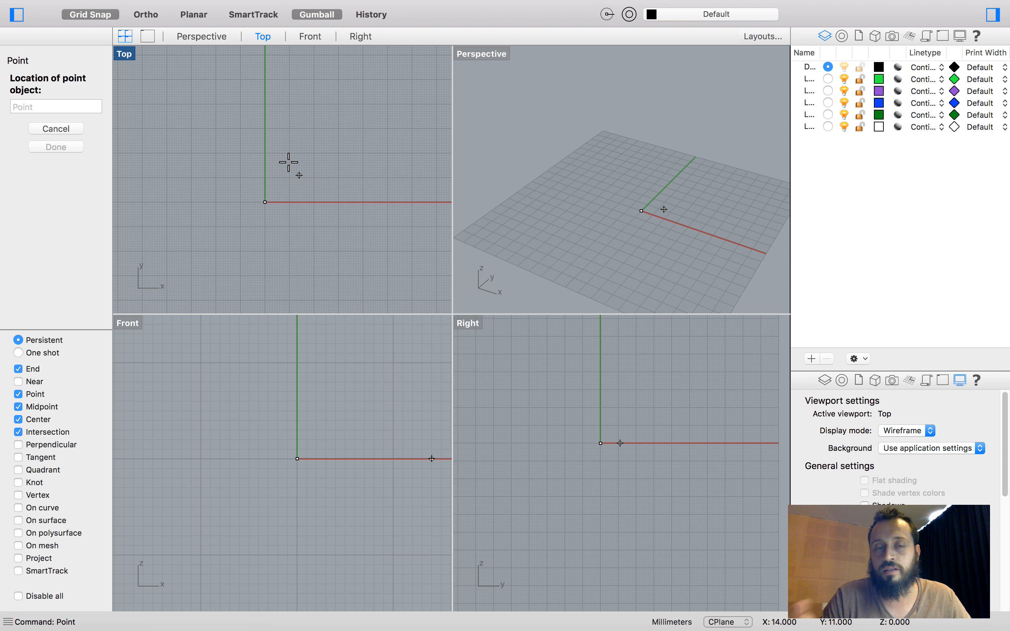
{"action": "type", "text": "0"}
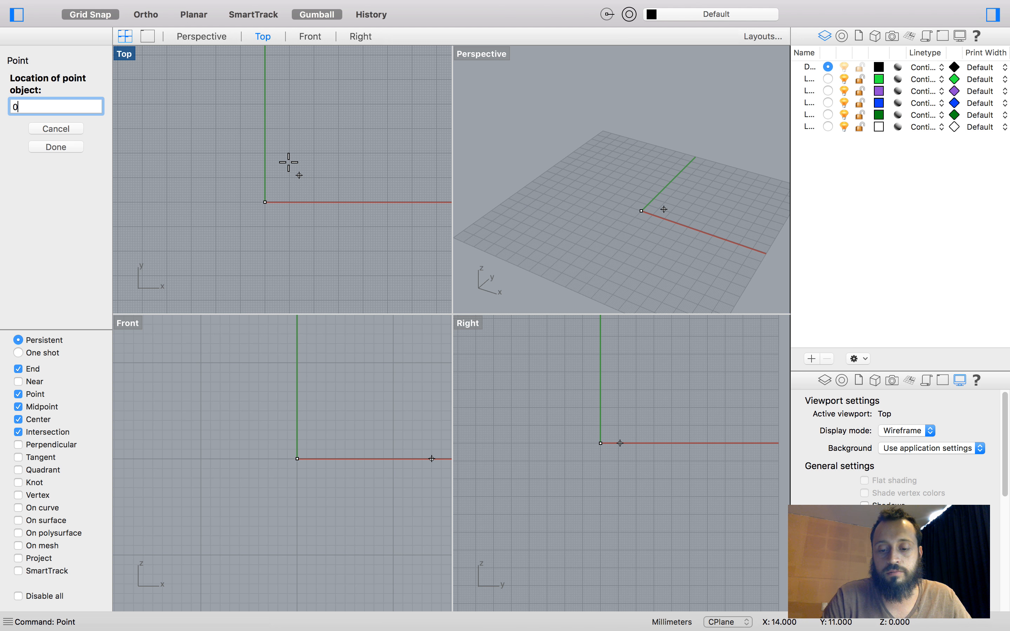
{"action": "type", "text": ",10"}
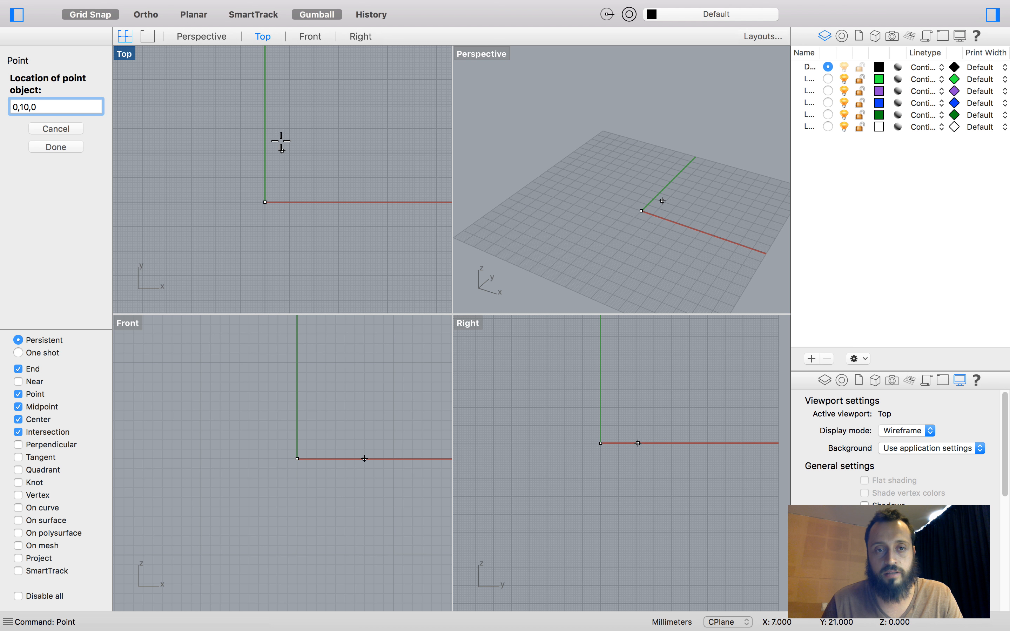
{"action": "key", "text": "Return"}
{"action": "scroll", "coordinate": [271, 197], "scroll_direction": "up", "scroll_amount": 5}
{"action": "left_click", "coordinate": [250, 123]}
{"action": "scroll", "coordinate": [286, 178], "scroll_direction": "down", "scroll_amount": 5}
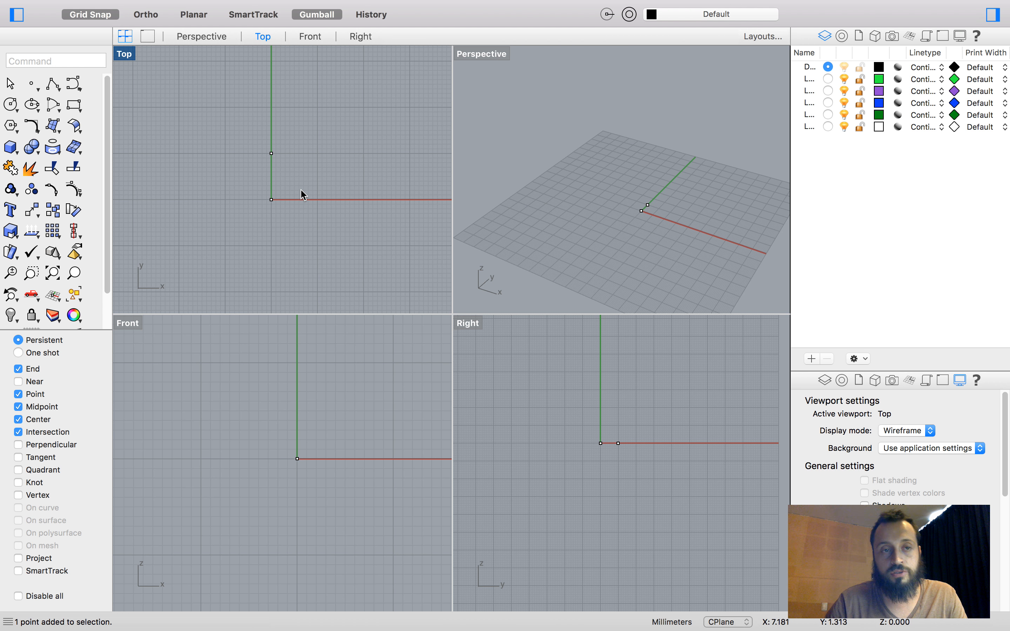
Step: Repeat the Point command and place a third point at 10,3,9
{"action": "right_click", "coordinate": [295, 171]}
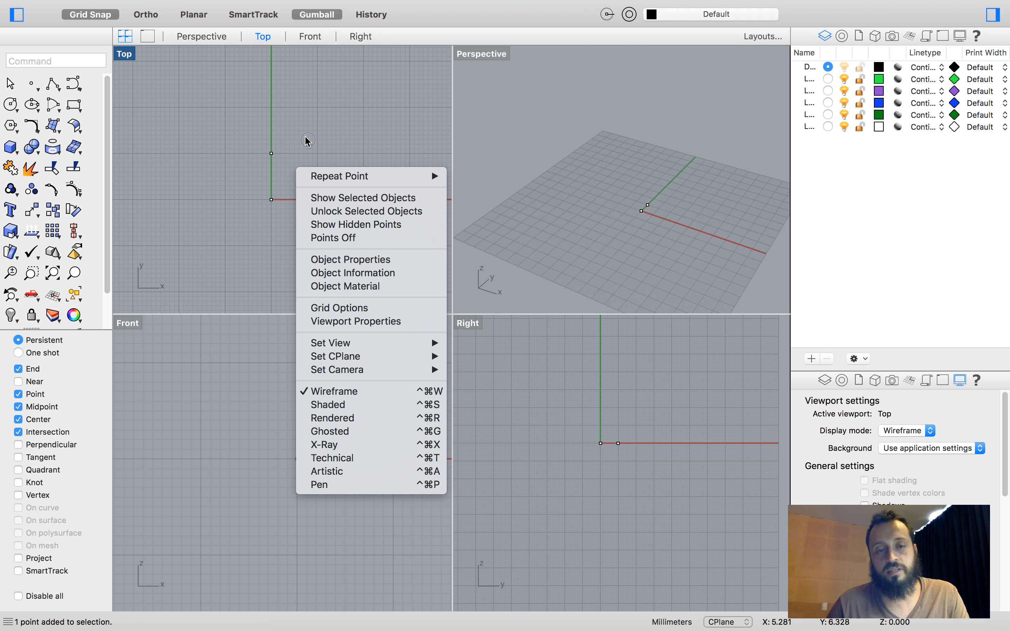
{"action": "left_click", "coordinate": [306, 141]}
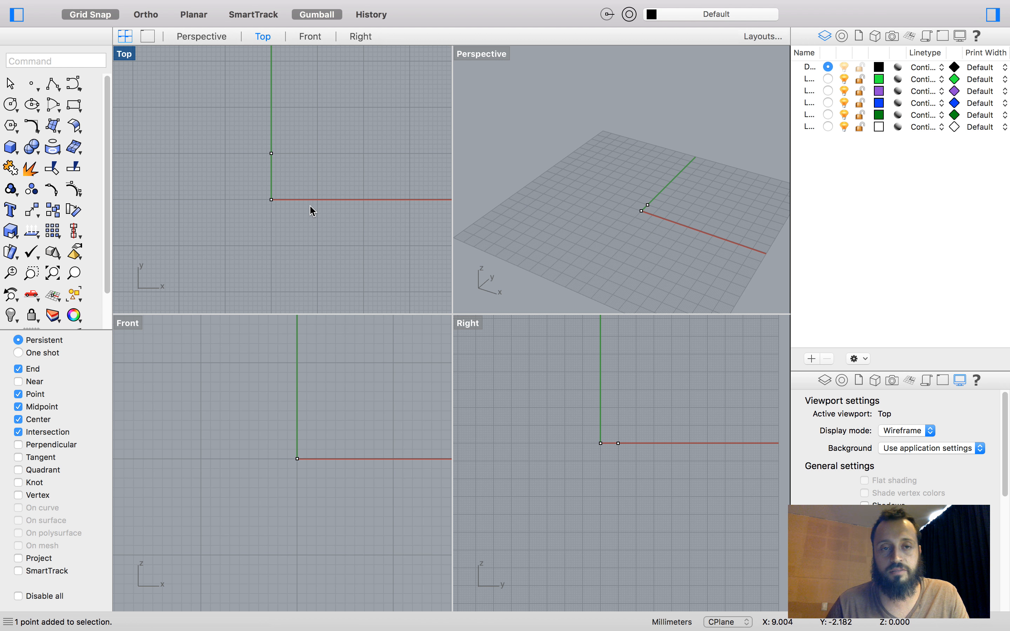
{"action": "key", "text": "Return"}
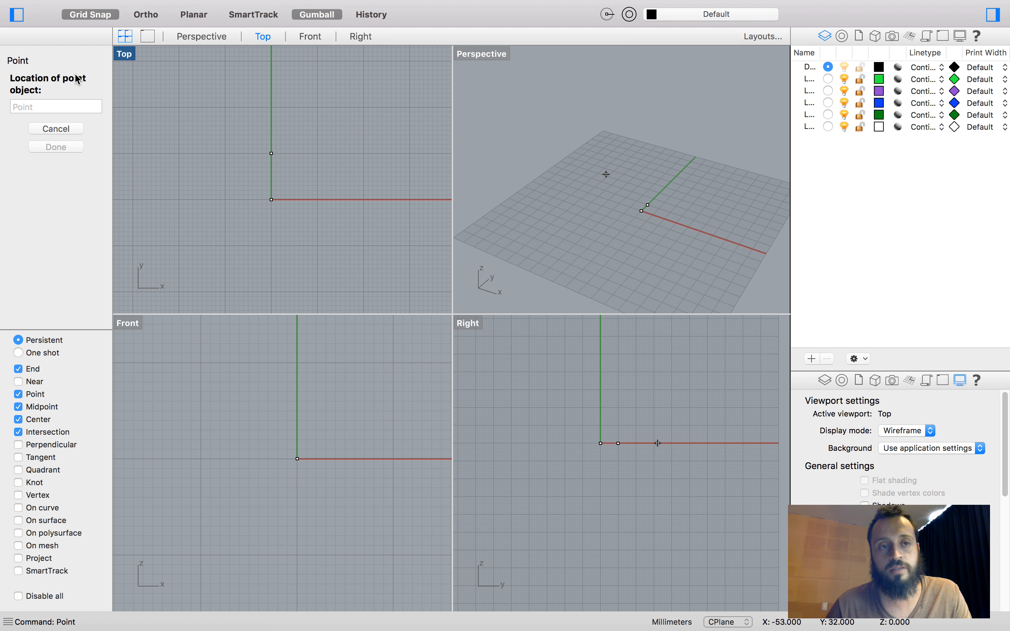
{"action": "left_click", "coordinate": [35, 101]}
{"action": "type", "text": "10,3,9"}
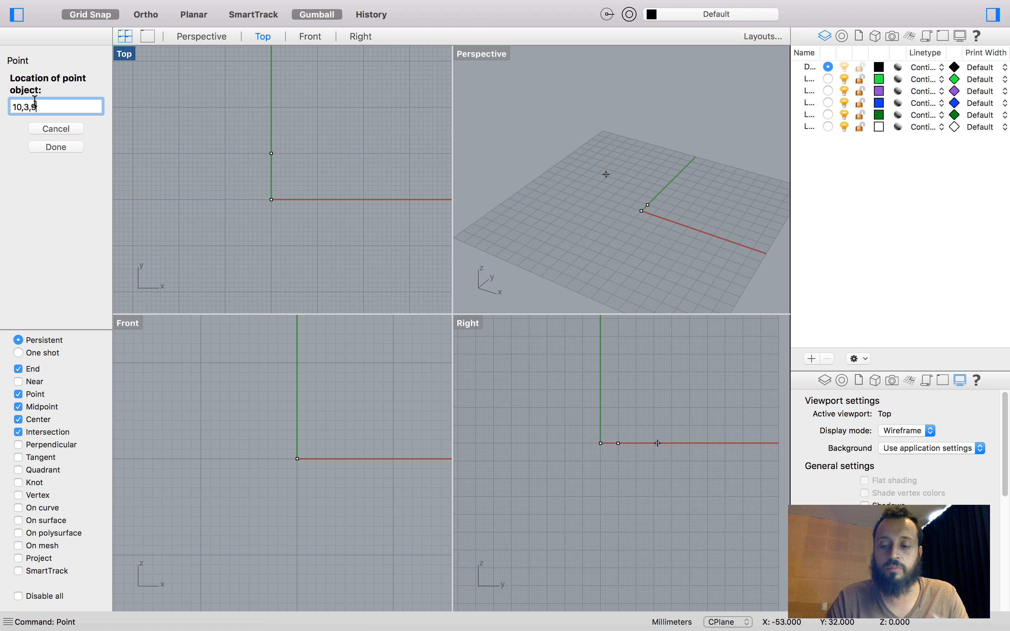
{"action": "key", "text": "Return"}
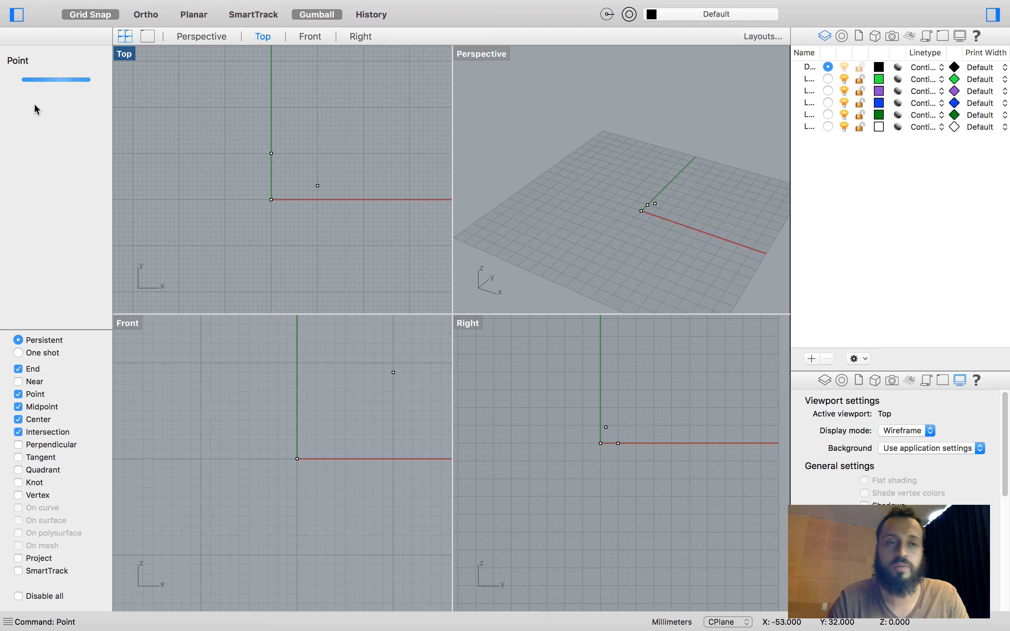
Step: View the three points from other angles in the Perspective viewport, and delete them all
{"action": "scroll", "coordinate": [654, 212], "scroll_direction": "up", "scroll_amount": 10}
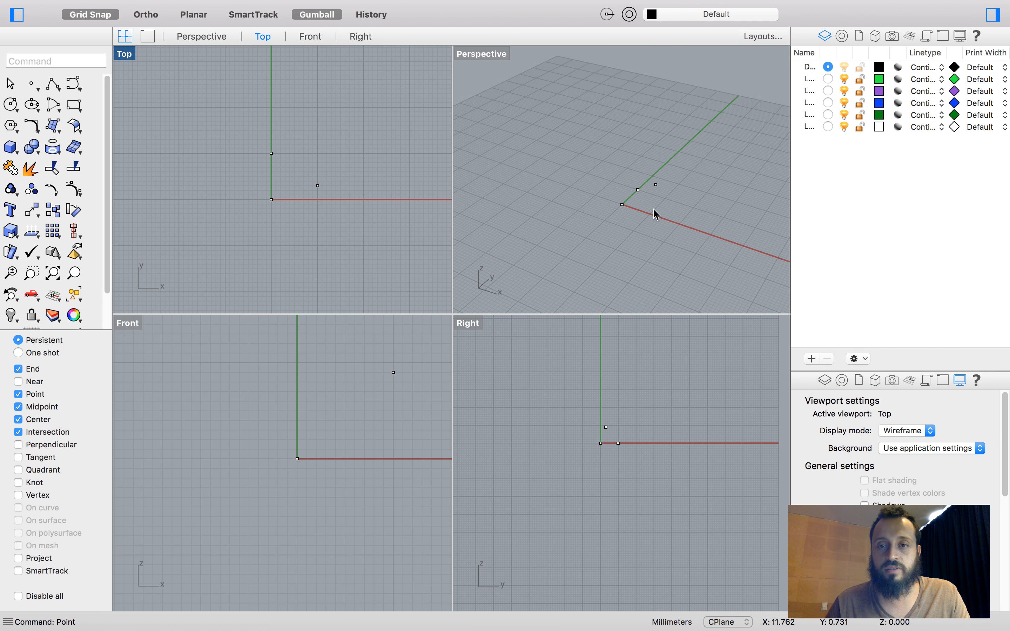
{"action": "right_click_drag", "start_coordinate": [687, 215], "coordinate": [599, 120]}
{"action": "left_click_drag", "start_coordinate": [651, 162], "coordinate": [535, 114]}
{"action": "left_click", "coordinate": [535, 114]}
{"action": "right_click_drag", "start_coordinate": [536, 114], "coordinate": [724, 244]}
{"action": "left_click_drag", "start_coordinate": [725, 244], "coordinate": [586, 153]}
{"action": "key", "text": "Delete"}
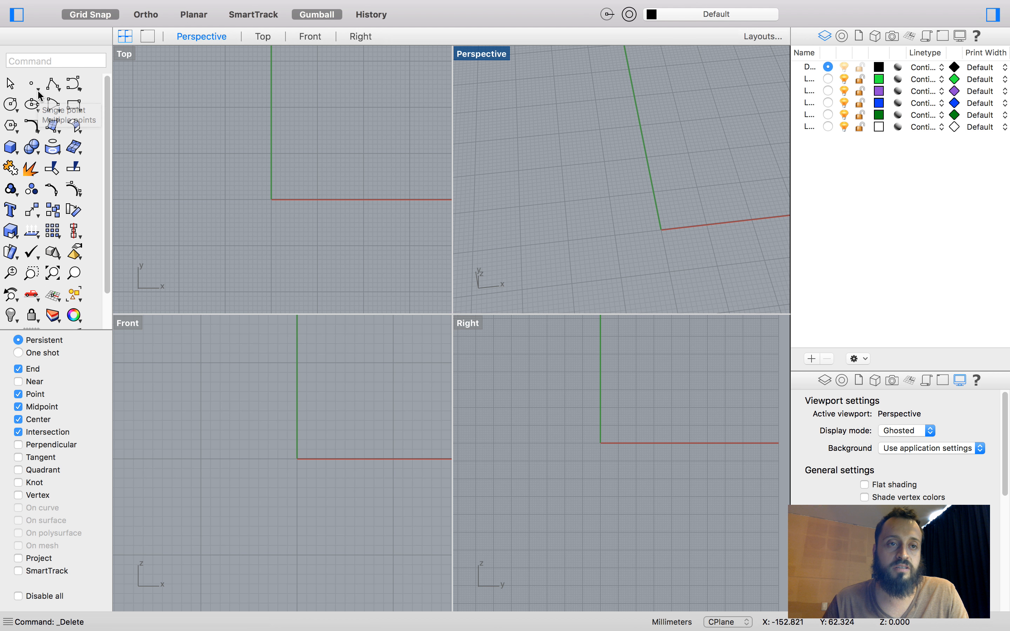
{"action": "left_click", "coordinate": [59, 91]}
{"action": "left_click", "coordinate": [58, 88]}
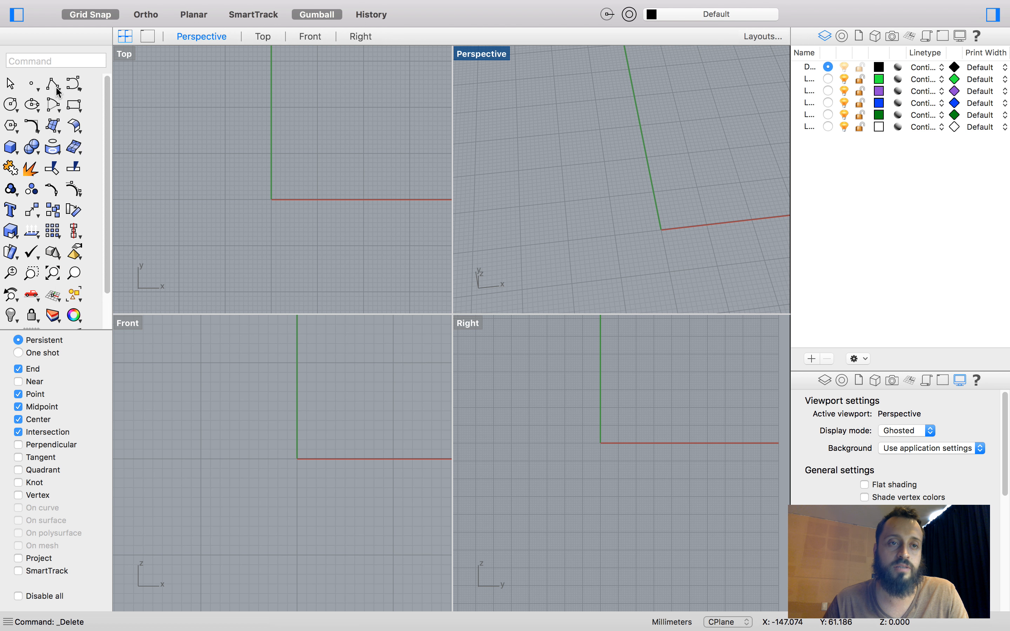
{"action": "key", "text": "Escape"}
Step: Start a polyline in the Top viewport with seven points forming an open, angular loop around the origin
{"action": "left_click", "coordinate": [53, 84]}
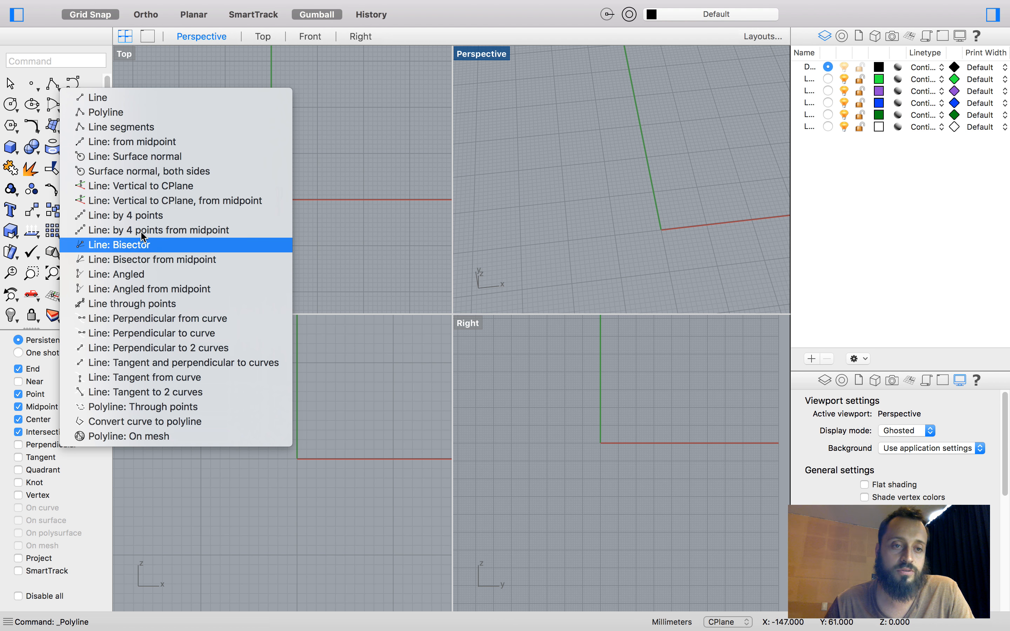
{"action": "left_click", "coordinate": [117, 110]}
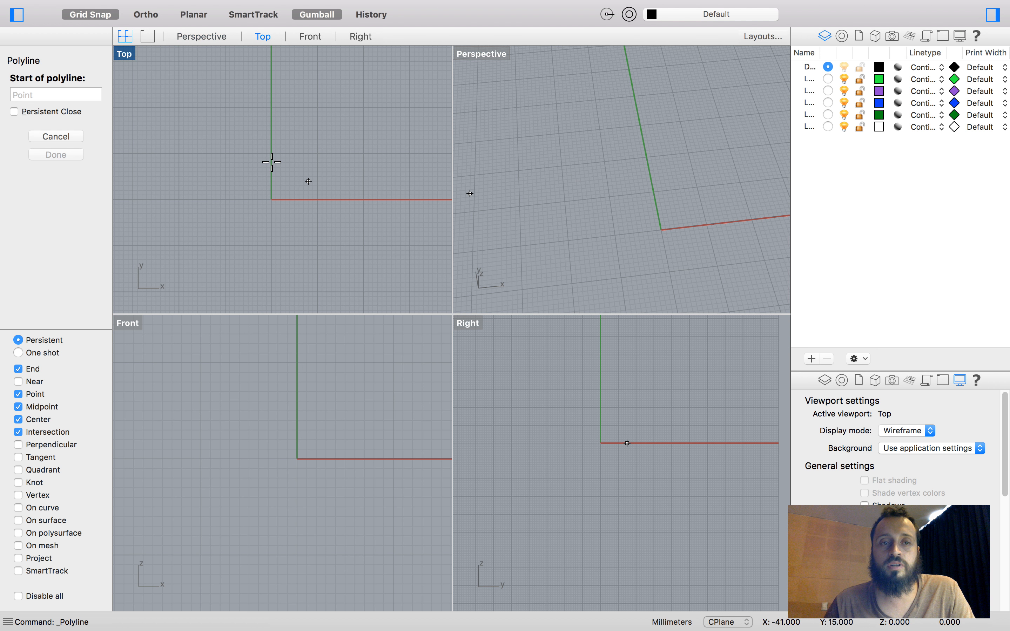
{"action": "scroll", "coordinate": [208, 158], "scroll_direction": "down", "scroll_amount": 5}
{"action": "scroll", "coordinate": [283, 175], "scroll_direction": "up", "scroll_amount": 3}
{"action": "scroll", "coordinate": [378, 185], "scroll_direction": "left", "scroll_amount": 3}
{"action": "left_click", "coordinate": [240, 143]}
{"action": "left_click", "coordinate": [236, 191]}
{"action": "left_click", "coordinate": [265, 215]}
{"action": "left_click", "coordinate": [308, 204]}
{"action": "left_click", "coordinate": [301, 179]}
{"action": "left_click", "coordinate": [285, 173]}
{"action": "left_click", "coordinate": [286, 146]}
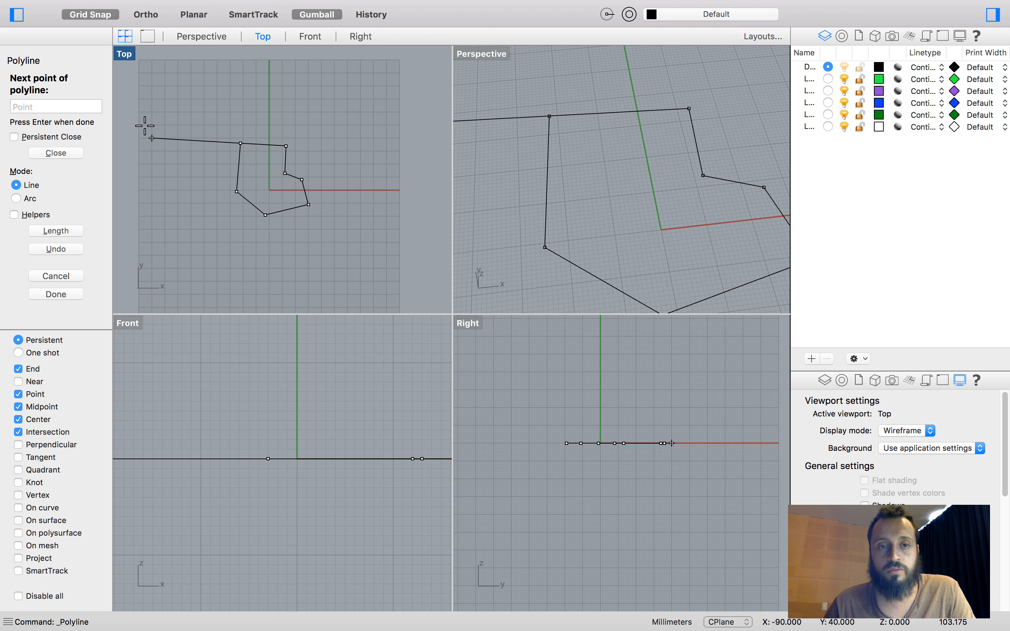
Step: Continue the polyline in the Front viewport with four more points zigzagging upward above the ground plane
{"action": "scroll", "coordinate": [250, 434], "scroll_direction": "down", "scroll_amount": 3}
{"action": "scroll", "coordinate": [184, 453], "scroll_direction": "down", "scroll_amount": 2}
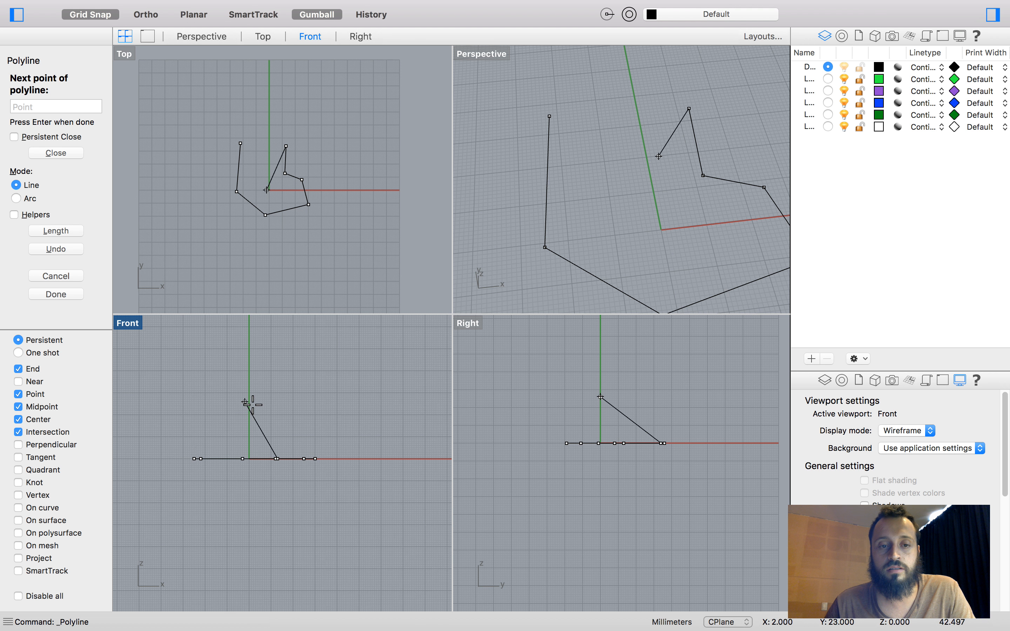
{"action": "left_click", "coordinate": [287, 405]}
{"action": "left_click", "coordinate": [283, 395]}
{"action": "left_click", "coordinate": [282, 373]}
{"action": "left_click", "coordinate": [319, 363]}
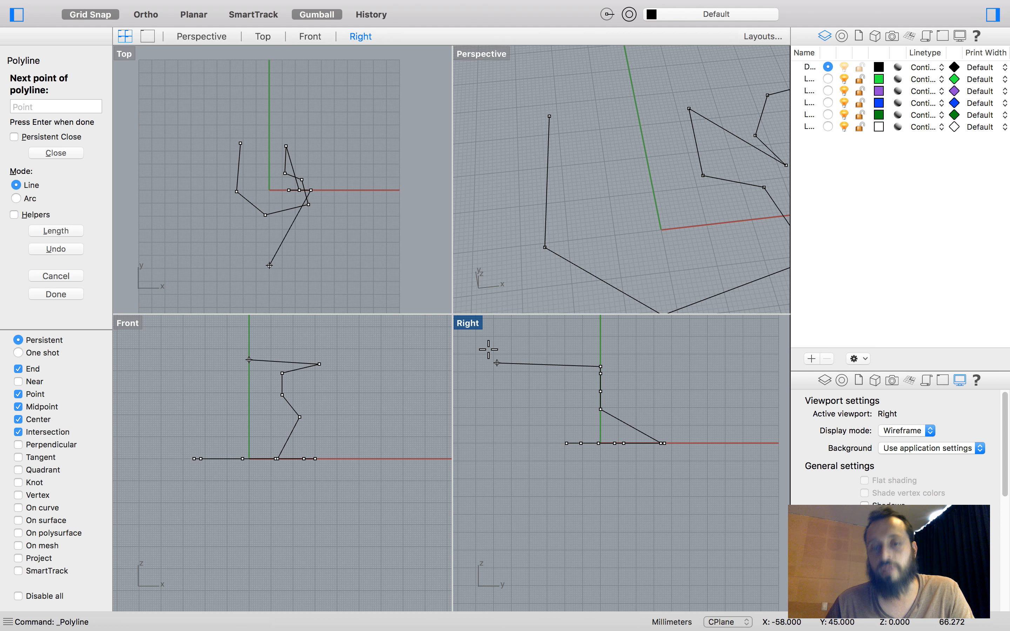
Step: Add four last points to the polyline in the Right viewport, finish it, and view the whole curve in Perspective
{"action": "left_click", "coordinate": [527, 357]}
{"action": "left_click", "coordinate": [586, 347]}
{"action": "left_click", "coordinate": [629, 334]}
{"action": "left_click", "coordinate": [639, 359]}
{"action": "key", "text": "Return"}
{"action": "right_click_drag", "start_coordinate": [634, 255], "coordinate": [612, 225]}
{"action": "scroll", "coordinate": [593, 243], "scroll_direction": "down", "scroll_amount": 6}
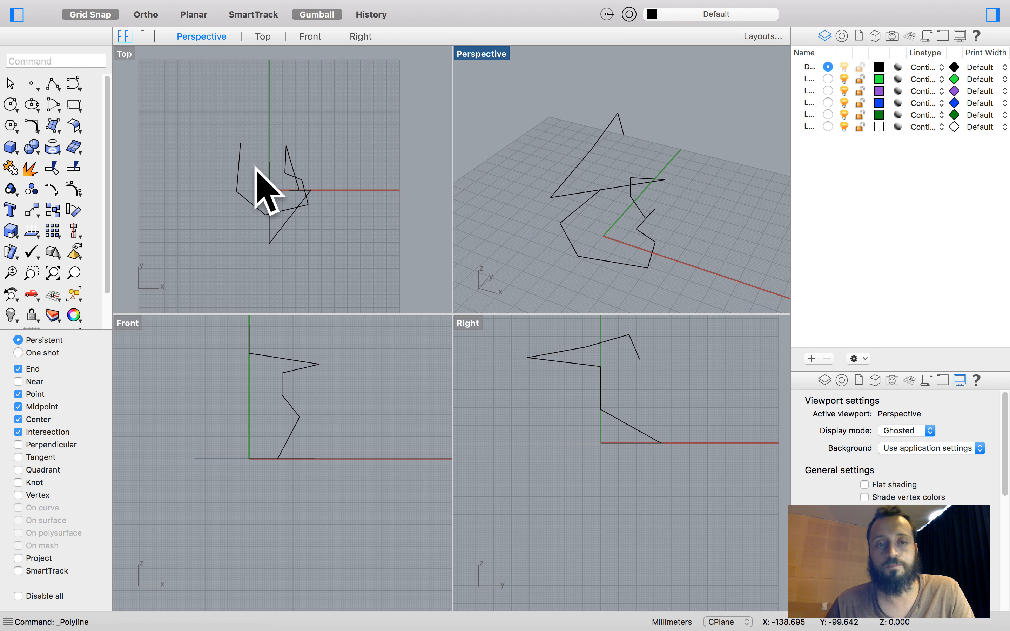
Step: Select the polyline with selection windows in the Top viewport, and clear the selection
{"action": "left_click", "coordinate": [240, 151]}
{"action": "left_click", "coordinate": [328, 235]}
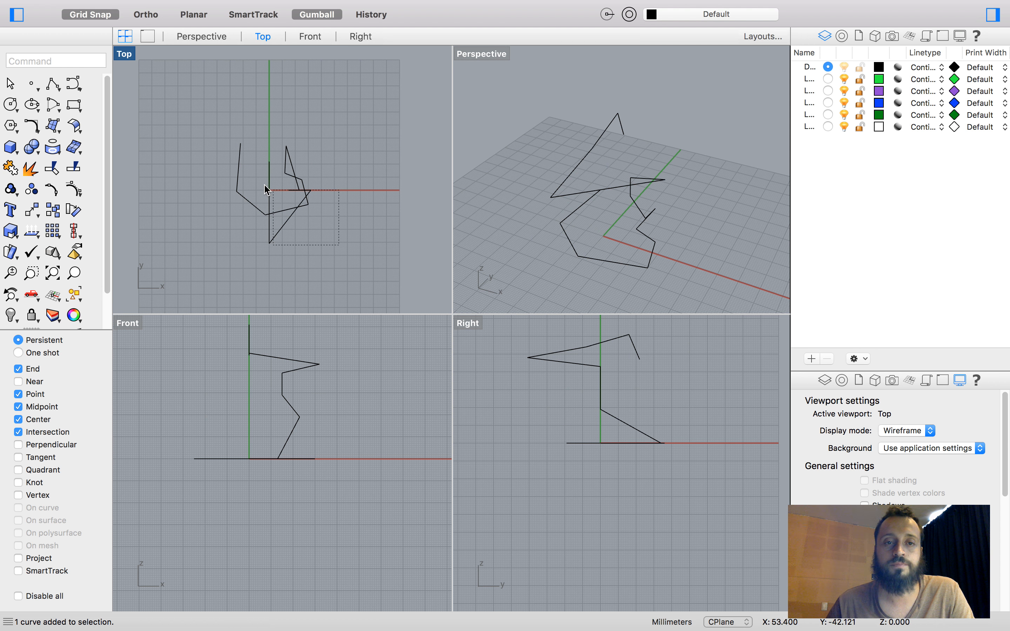
{"action": "left_click", "coordinate": [267, 191]}
{"action": "left_click", "coordinate": [329, 246]}
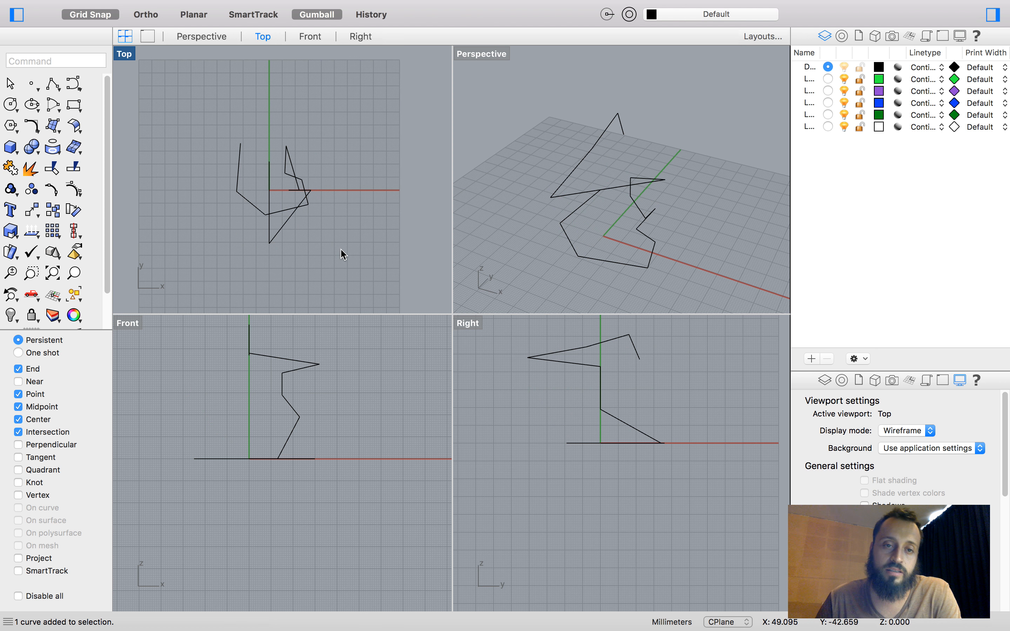
{"action": "left_click_drag", "start_coordinate": [344, 250], "coordinate": [270, 207]}
{"action": "left_click", "coordinate": [220, 229]}
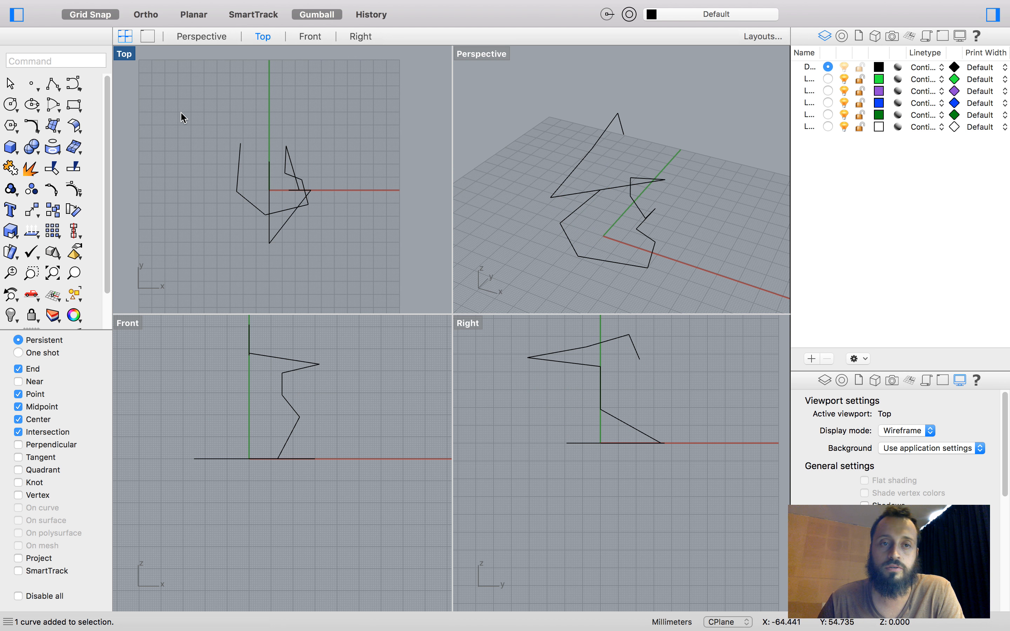
Step: Try enclosing selection windows around the polyline in the Top viewport, clearing the selection after each one
{"action": "left_click_drag", "start_coordinate": [180, 110], "coordinate": [336, 205]}
{"action": "left_click_drag", "start_coordinate": [206, 144], "coordinate": [330, 248]}
{"action": "left_click", "coordinate": [328, 247]}
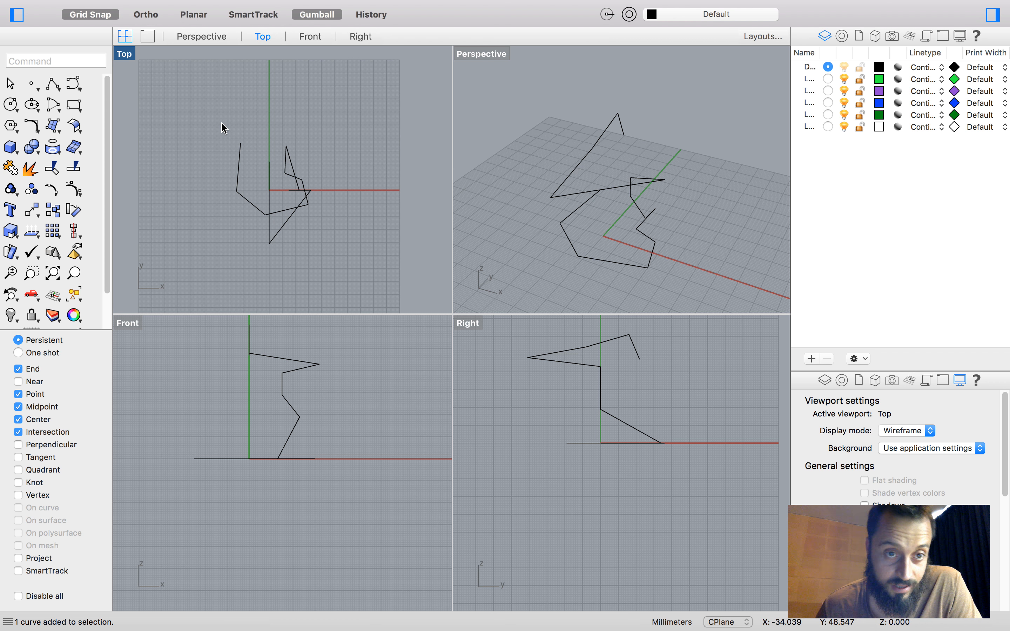
{"action": "left_click_drag", "start_coordinate": [217, 123], "coordinate": [395, 282]}
{"action": "left_click", "coordinate": [362, 258]}
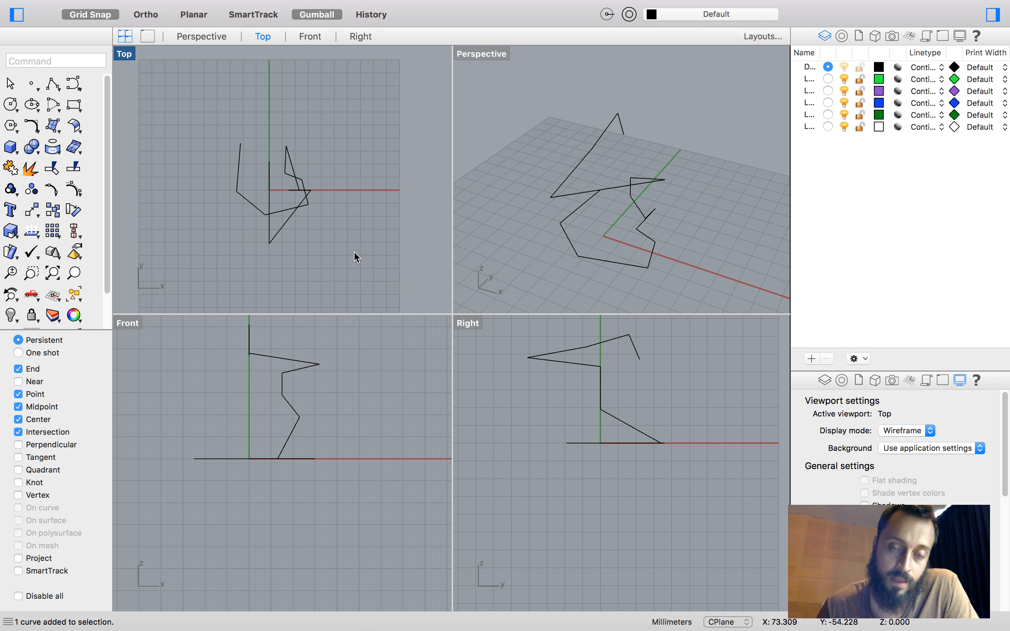
{"action": "left_click", "coordinate": [293, 204]}
{"action": "left_click", "coordinate": [320, 233]}
{"action": "left_click", "coordinate": [284, 209]}
{"action": "left_click", "coordinate": [334, 243]}
Step: Select the whole zigzag polyline and delete it
{"action": "right_click_drag", "start_coordinate": [622, 201], "coordinate": [647, 209]}
{"action": "scroll", "coordinate": [282, 196], "scroll_direction": "up", "scroll_amount": 4}
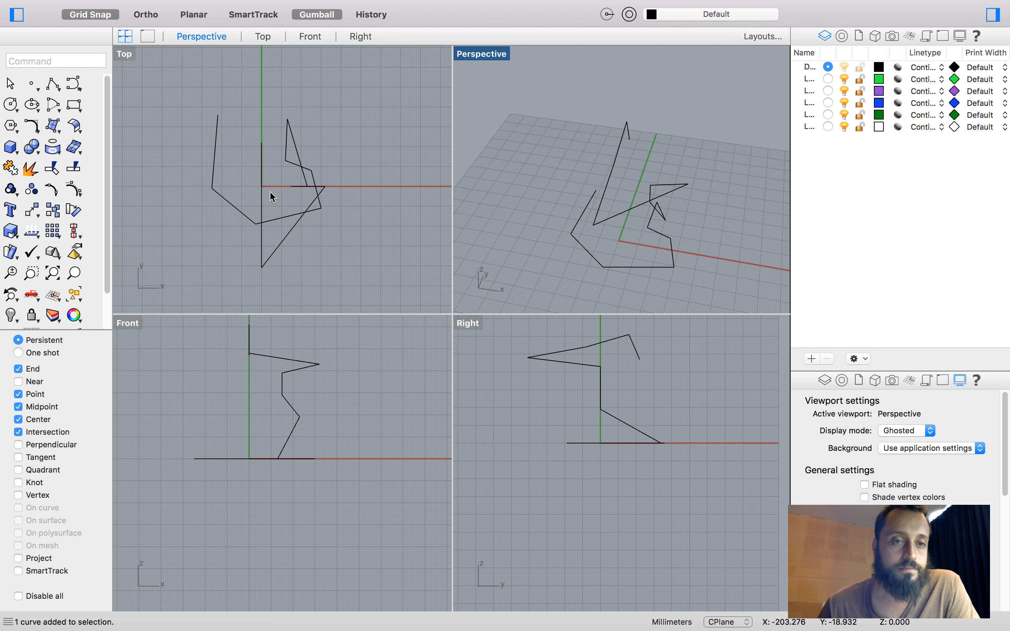
{"action": "left_click", "coordinate": [288, 184]}
{"action": "left_click", "coordinate": [301, 170]}
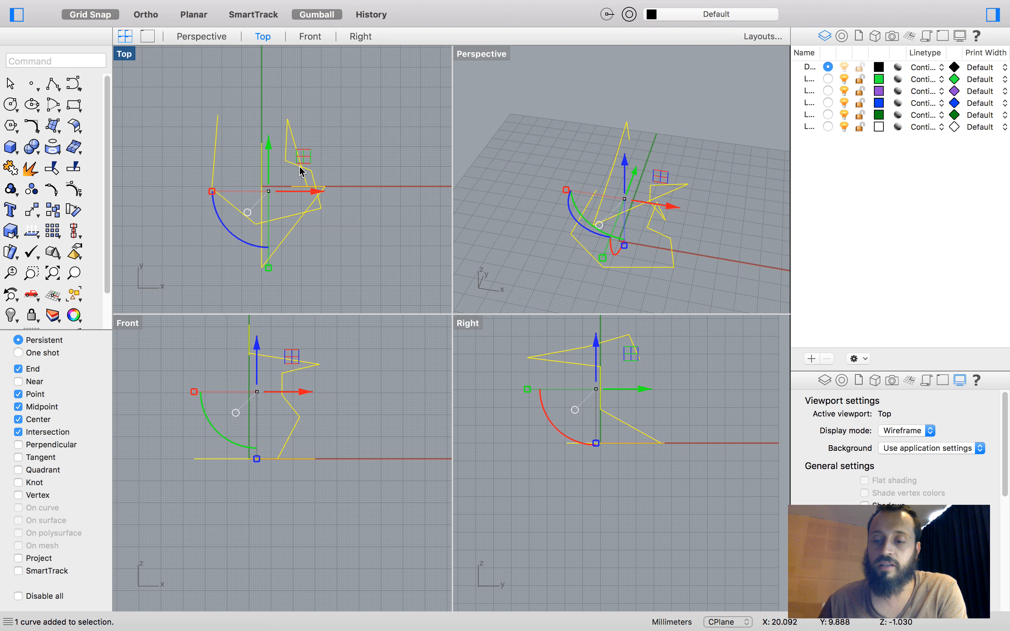
{"action": "key", "text": "Delete"}
Step: Draw two separate slanted single-segment polylines side by side on the negative X side of the Top viewport
{"action": "left_click", "coordinate": [59, 89]}
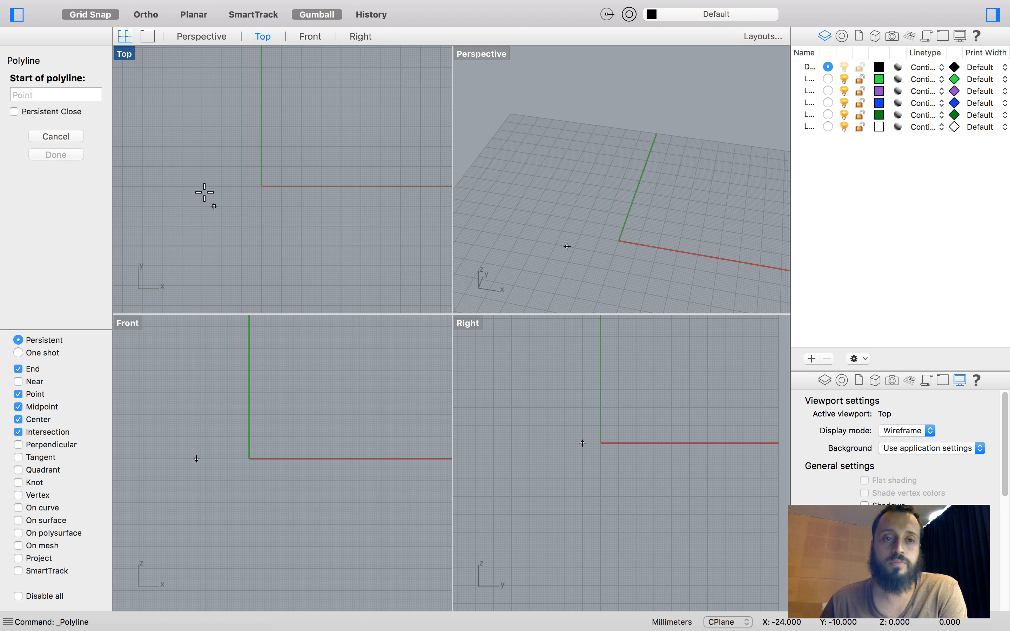
{"action": "left_click", "coordinate": [214, 204]}
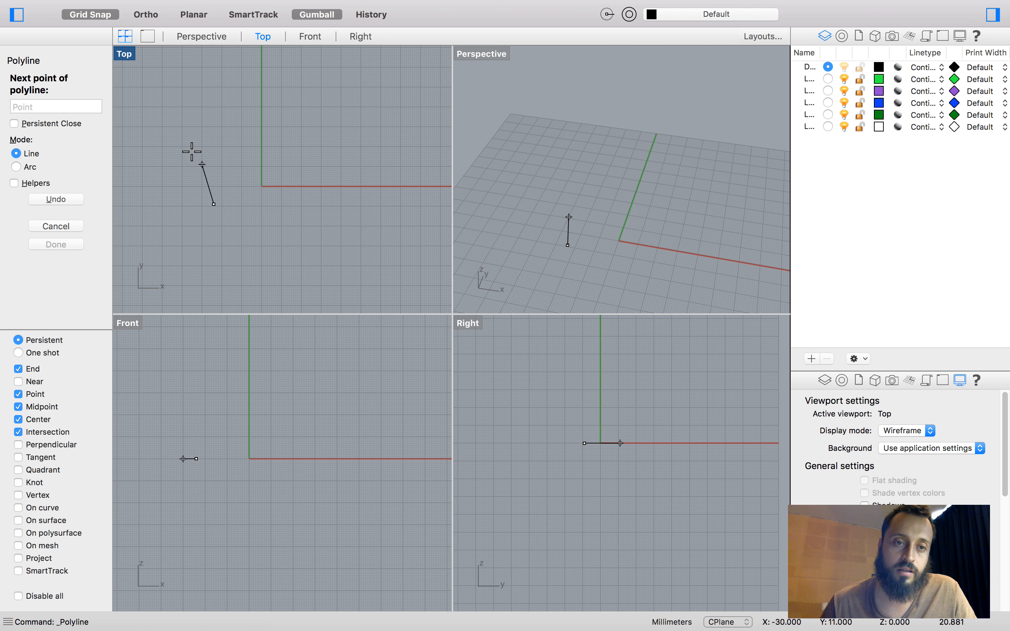
{"action": "left_click", "coordinate": [202, 164]}
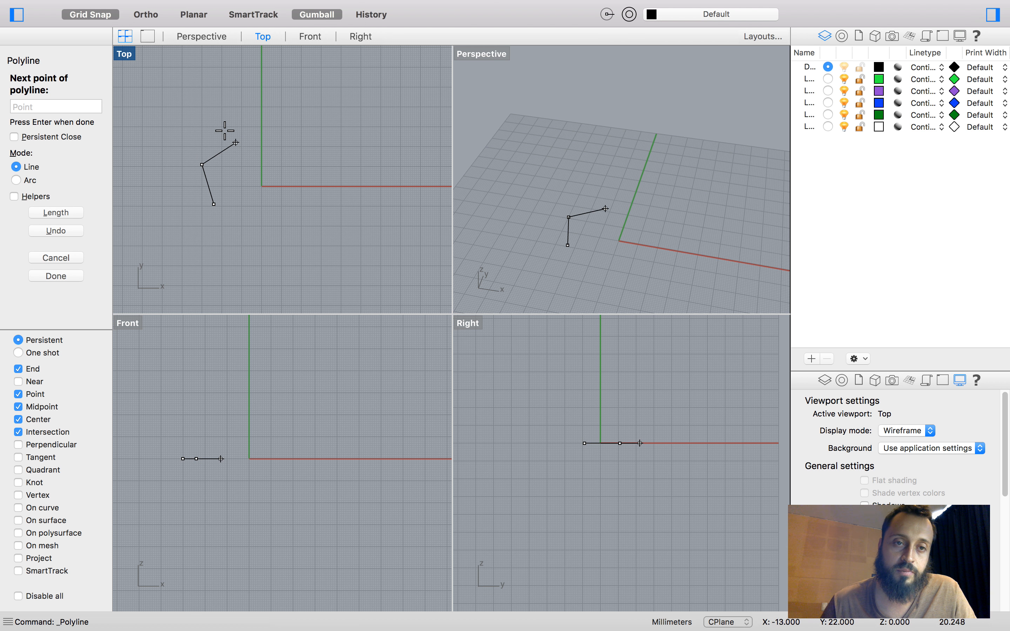
{"action": "key", "text": "Return"}
{"action": "key", "text": "Return"}
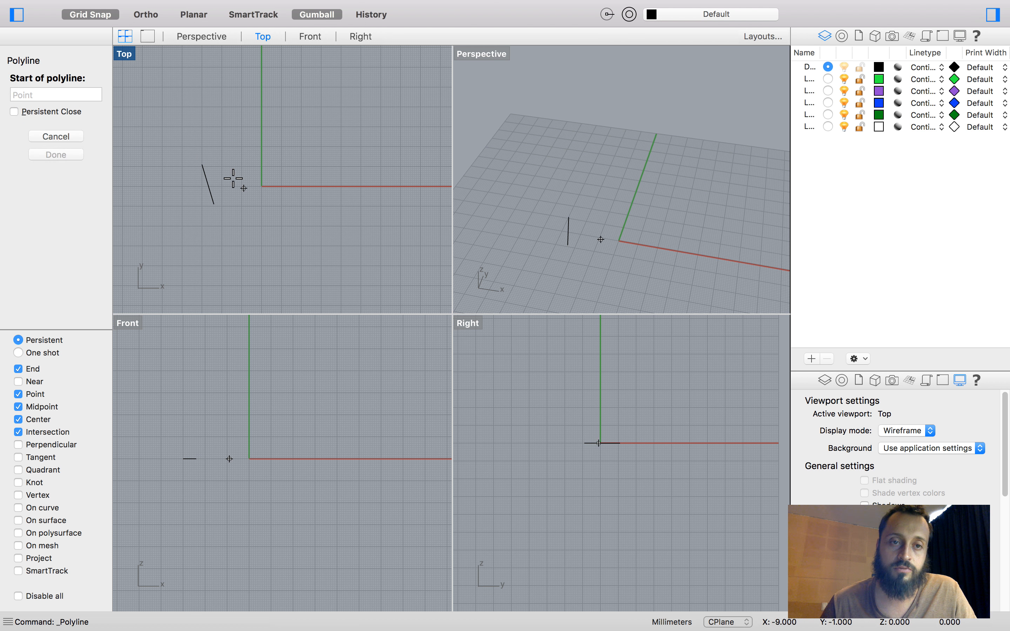
{"action": "left_click", "coordinate": [237, 196]}
{"action": "left_click", "coordinate": [227, 155]}
{"action": "key", "text": "Return"}
Step: Add two more short slanted single-segment polylines near the Y axis, continuing the row in the Top viewport
{"action": "key", "text": "Return"}
{"action": "left_click", "coordinate": [249, 183]}
{"action": "left_click", "coordinate": [244, 145]}
{"action": "key", "text": "Return"}
{"action": "key", "text": "Return"}
{"action": "left_click", "coordinate": [269, 189]}
{"action": "key", "text": "Return"}
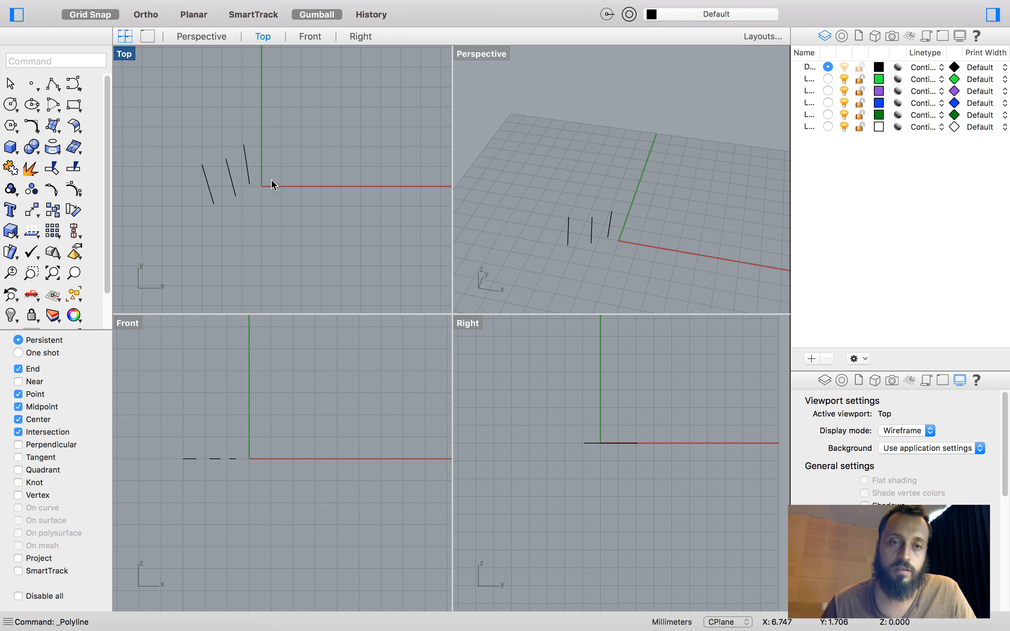
{"action": "key", "text": "Return"}
{"action": "left_click", "coordinate": [269, 180]}
{"action": "left_click", "coordinate": [252, 142]}
{"action": "key", "text": "Return"}
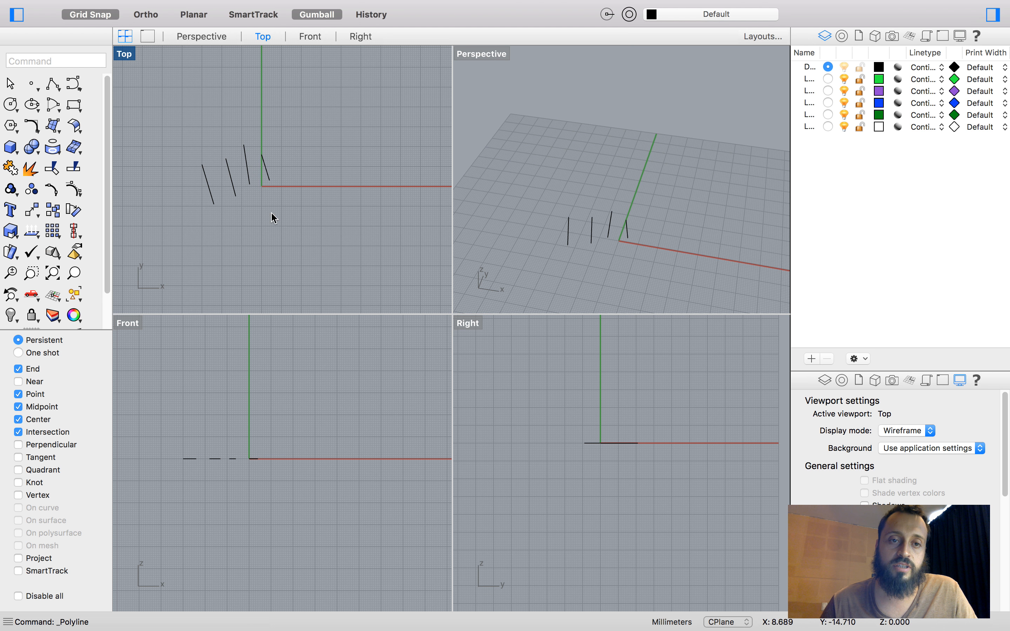
Step: Select the lines in the Top viewport, using enclosing windows first and finally a crossing window over all four
{"action": "left_click_drag", "start_coordinate": [180, 129], "coordinate": [307, 174]}
{"action": "left_click_drag", "start_coordinate": [178, 119], "coordinate": [282, 188]}
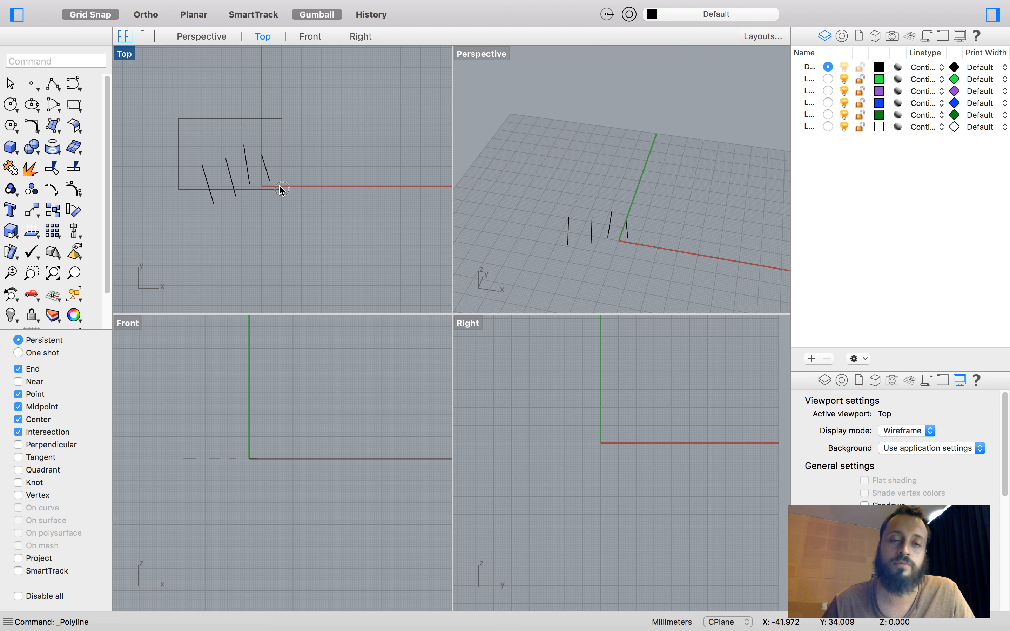
{"action": "left_click_drag", "start_coordinate": [281, 188], "coordinate": [282, 189]}
{"action": "scroll", "coordinate": [262, 189], "scroll_direction": "up", "scroll_amount": 6}
{"action": "scroll", "coordinate": [298, 188], "scroll_direction": "down", "scroll_amount": 4}
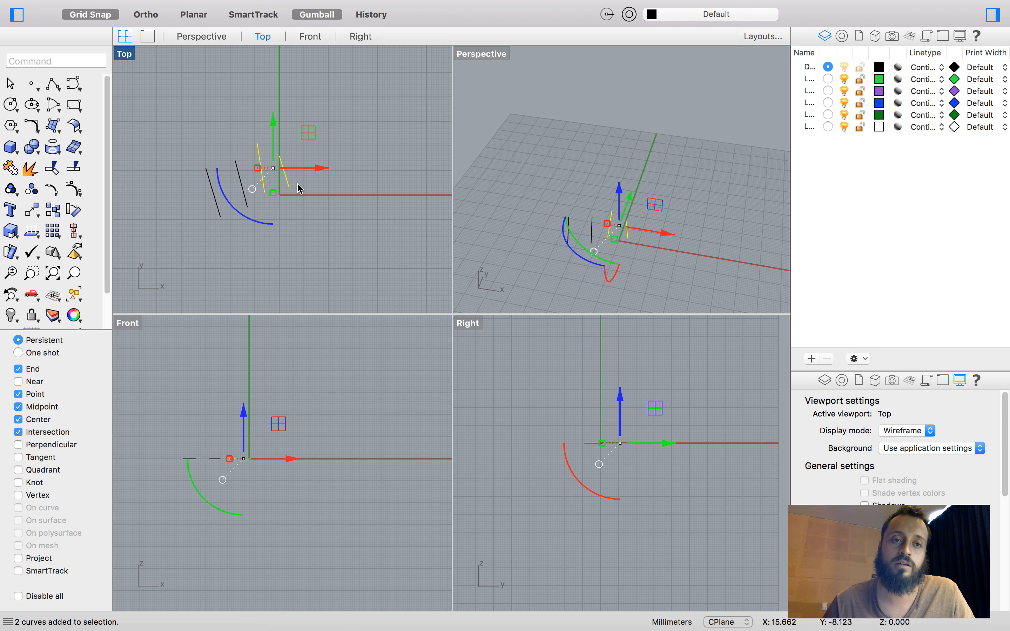
{"action": "left_click_drag", "start_coordinate": [218, 109], "coordinate": [257, 146]}
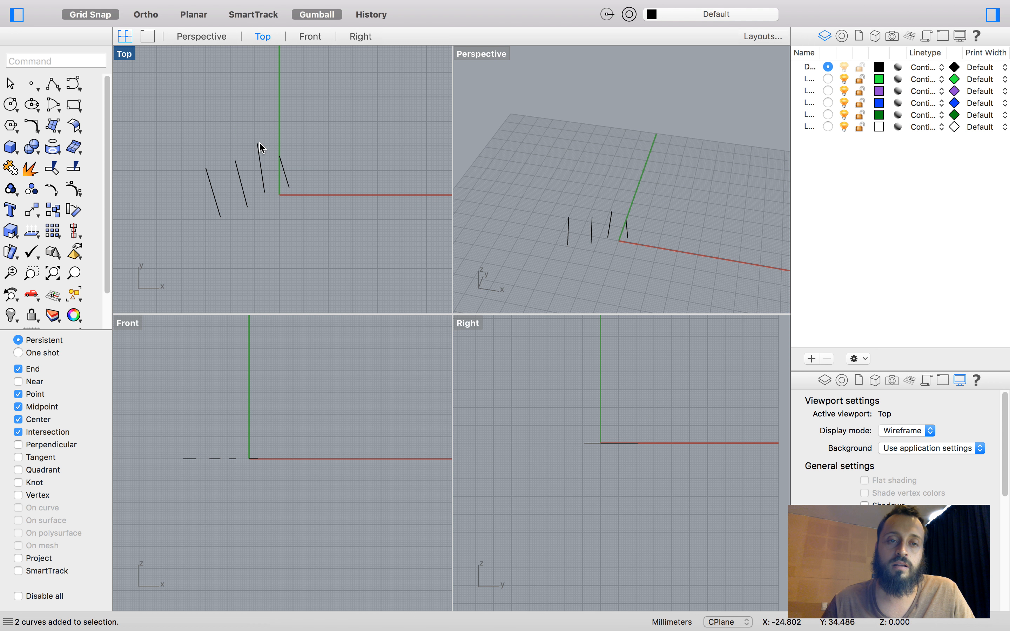
{"action": "left_click_drag", "start_coordinate": [336, 222], "coordinate": [214, 178]}
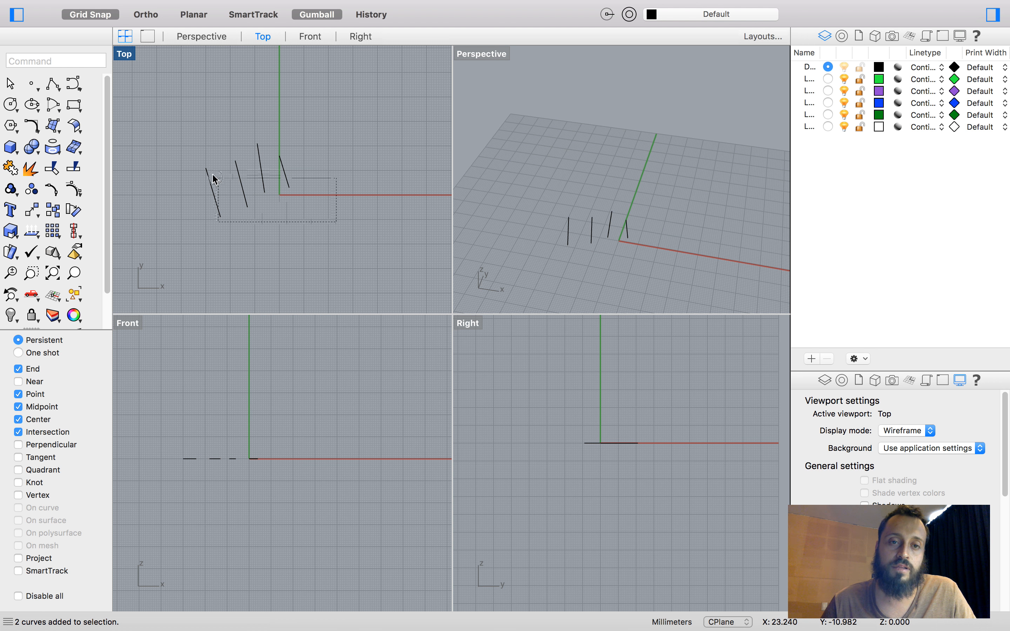
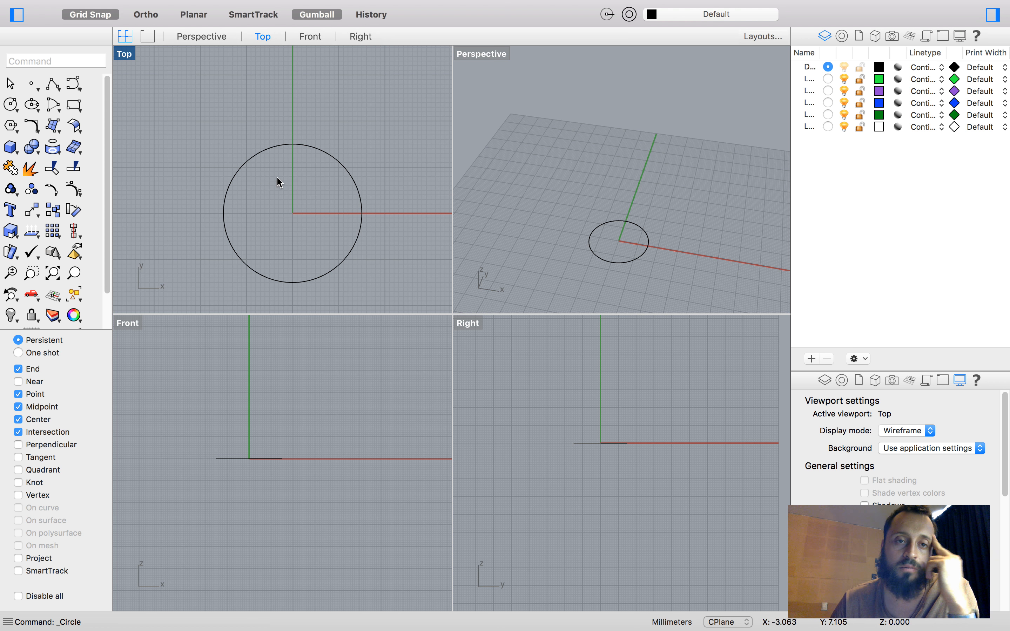
Step: Measure the circle's diameter along the X axis with Distance, switching the Center snap off and back on before picking the second point
{"action": "scroll", "coordinate": [292, 136], "scroll_direction": "down", "scroll_amount": 6}
{"action": "scroll", "coordinate": [288, 196], "scroll_direction": "up", "scroll_amount": 4}
{"action": "scroll", "coordinate": [277, 194], "scroll_direction": "down", "scroll_amount": 6}
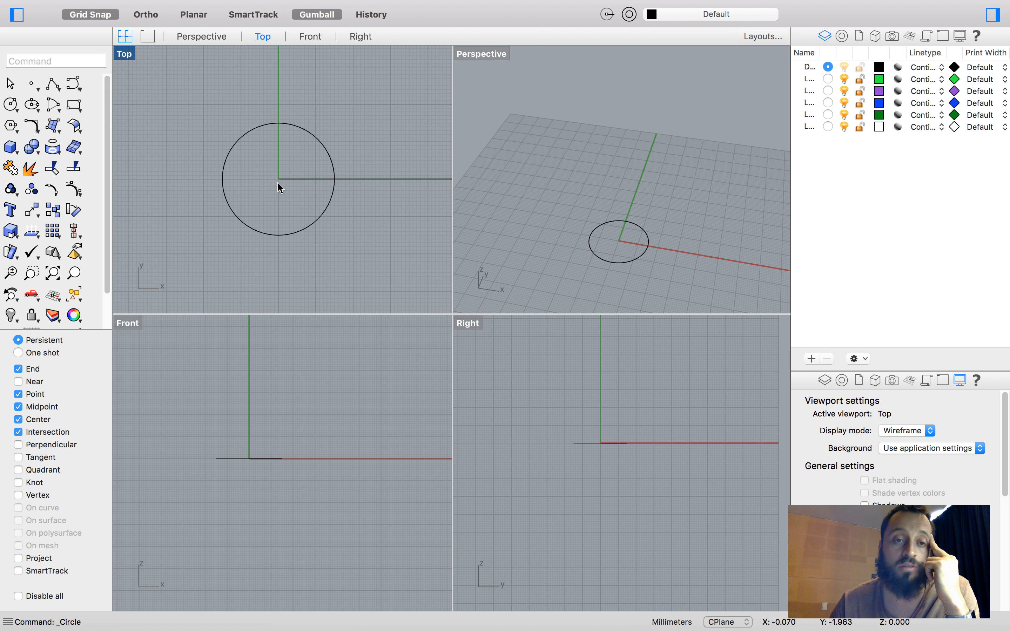
{"action": "type", "text": "dista"}
{"action": "key", "text": "Return"}
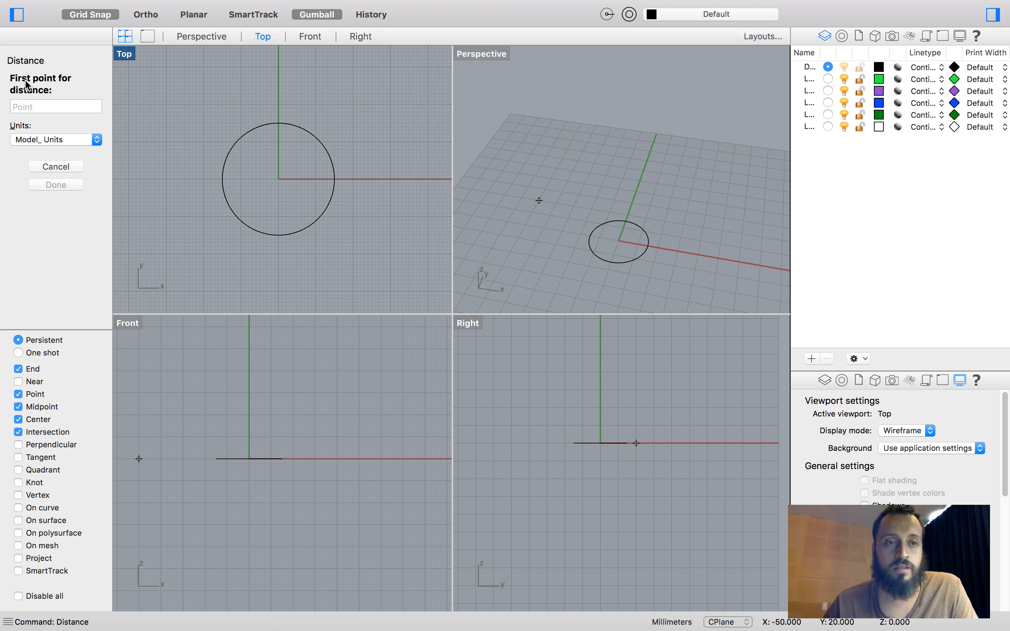
{"action": "scroll", "coordinate": [208, 172], "scroll_direction": "up", "scroll_amount": 3}
{"action": "left_click", "coordinate": [216, 163]}
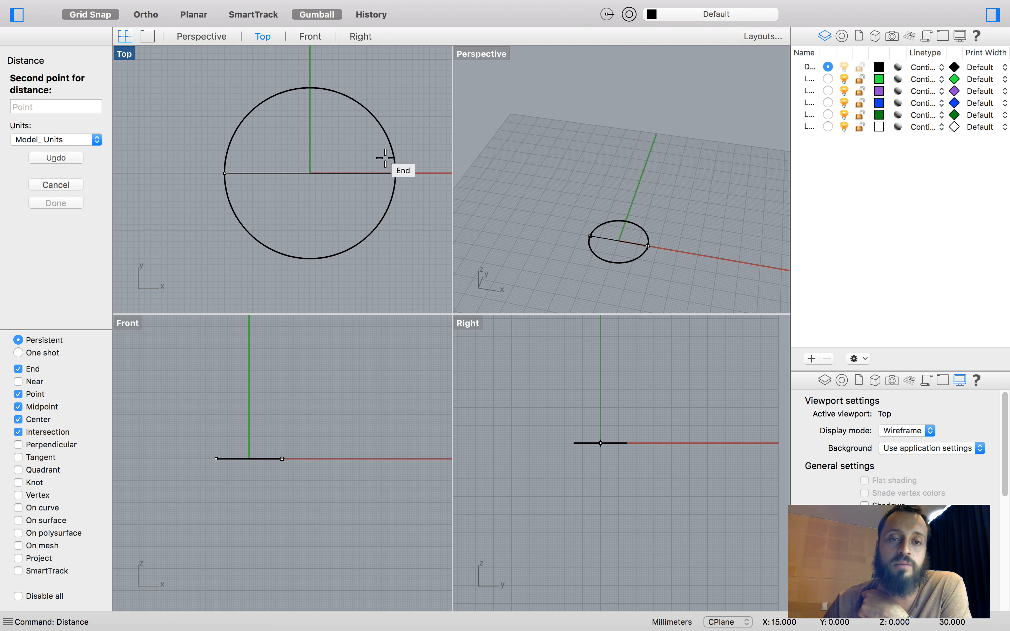
{"action": "scroll", "coordinate": [373, 134], "scroll_direction": "up", "scroll_amount": 2}
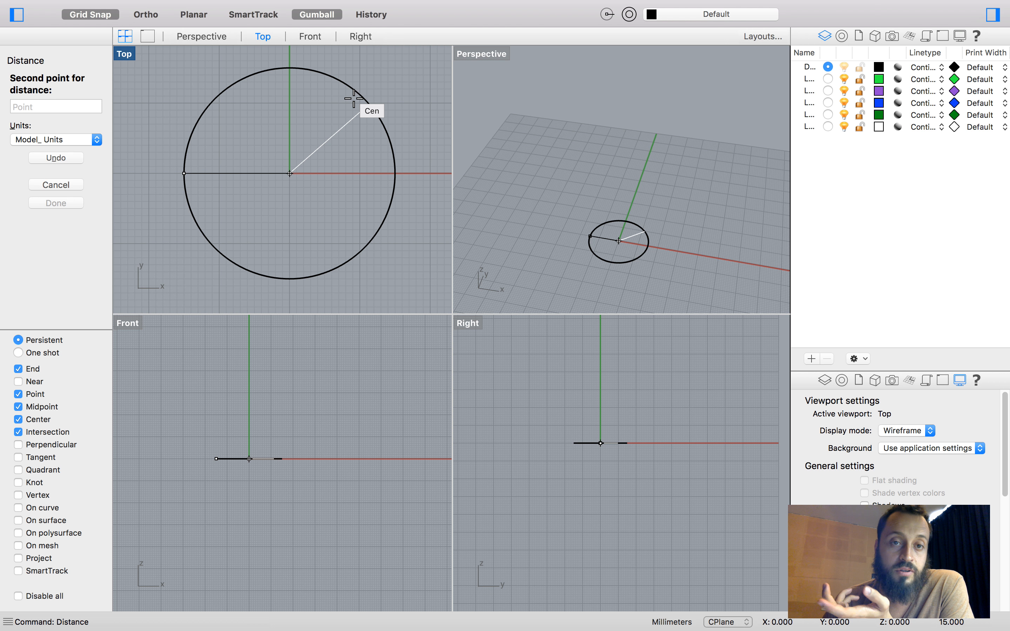
{"action": "left_click", "coordinate": [17, 419]}
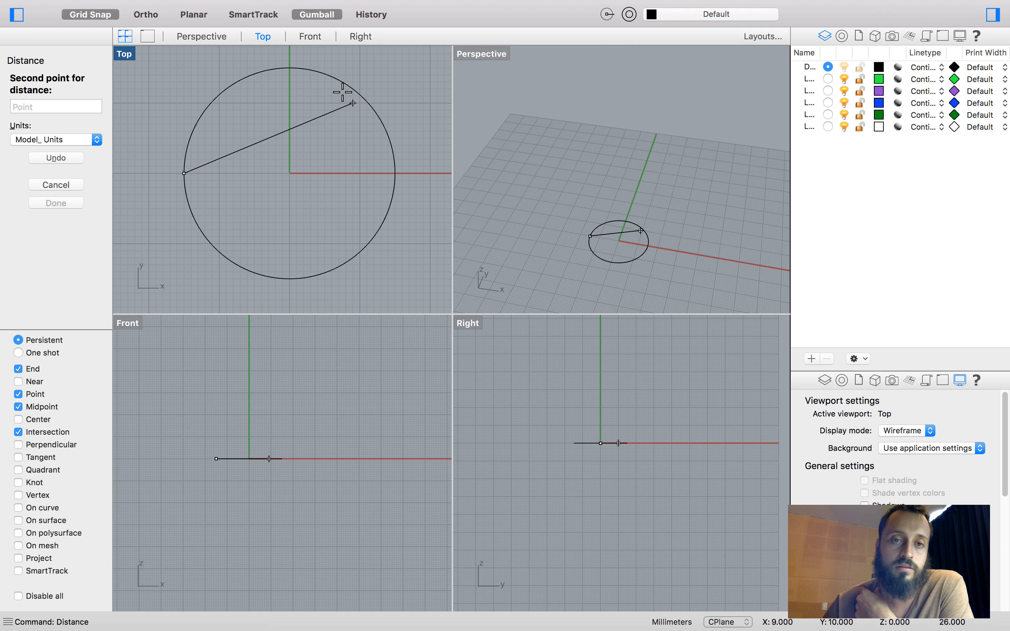
{"action": "left_click", "coordinate": [35, 419]}
{"action": "left_click", "coordinate": [394, 171]}
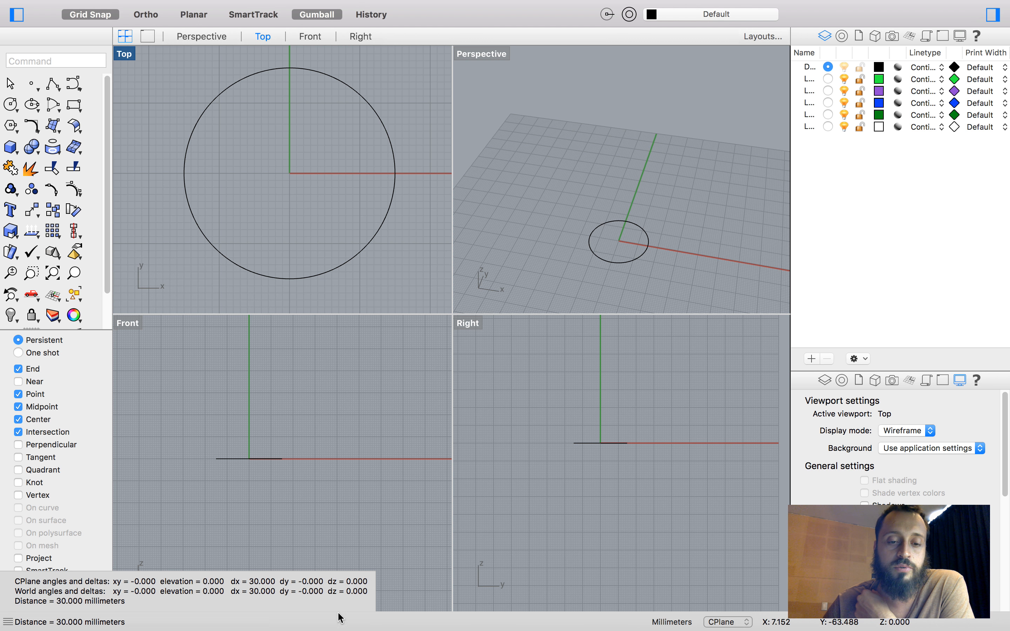
Step: Open the command history and highlight the measured distance and its dx component
{"action": "mouse_move", "coordinate": [9, 622]}
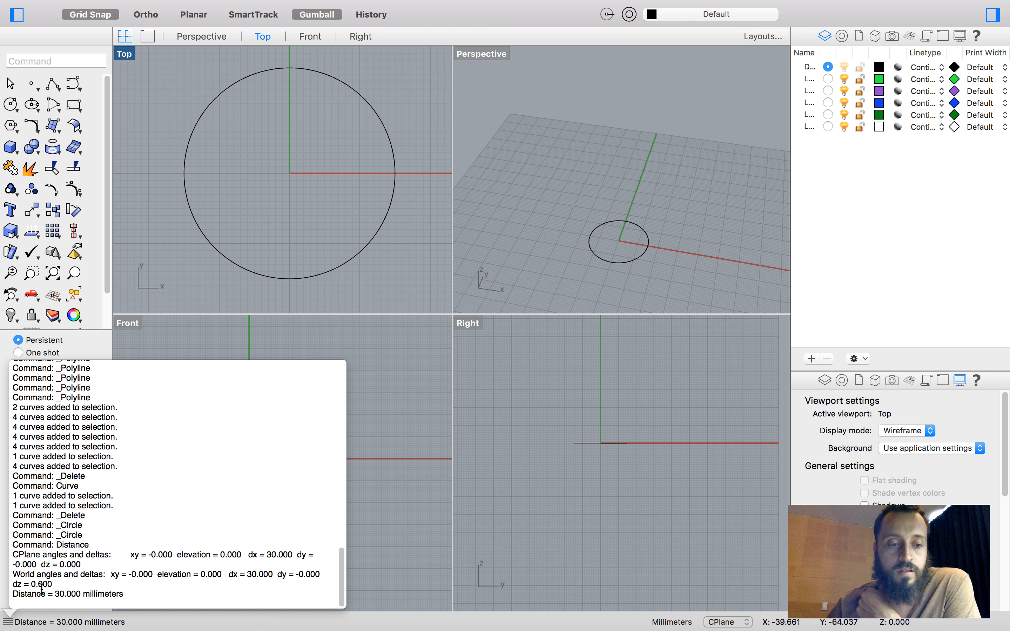
{"action": "left_click_drag", "start_coordinate": [54, 593], "coordinate": [124, 592]}
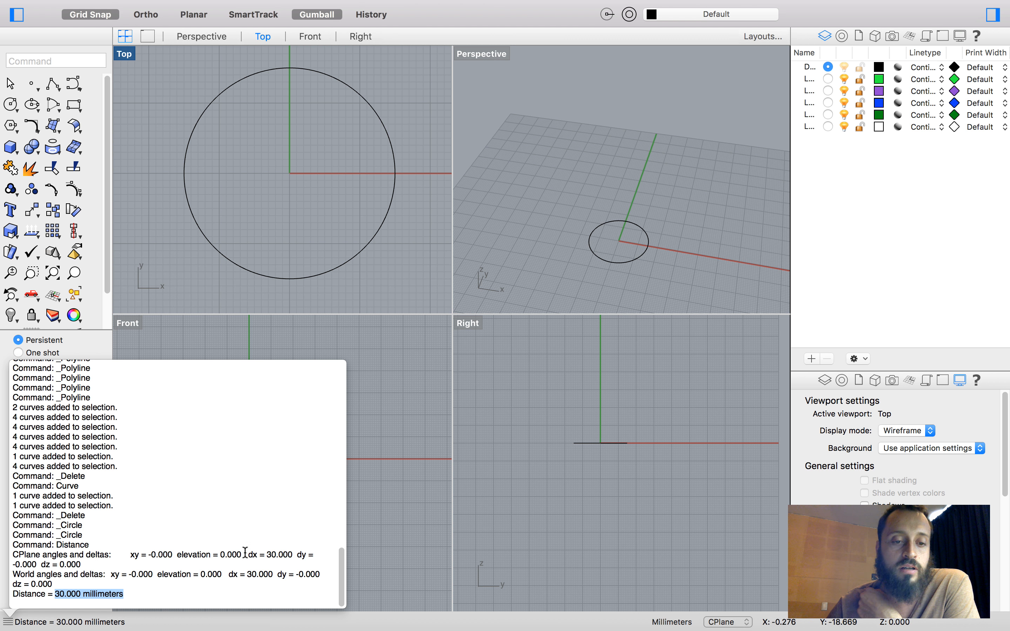
{"action": "left_click_drag", "start_coordinate": [245, 552], "coordinate": [291, 551]}
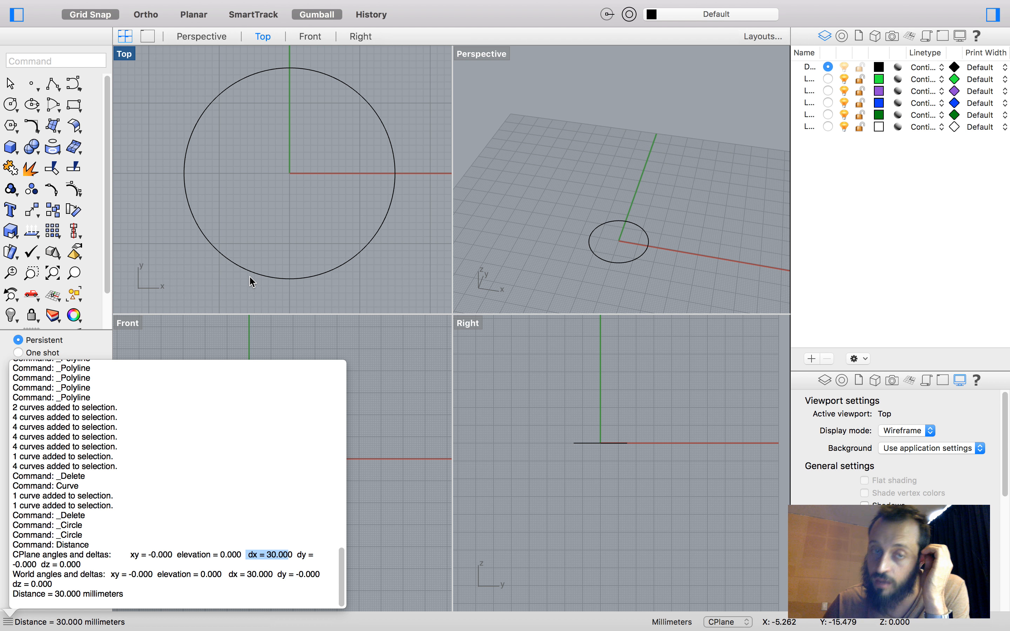
Step: Draw a single-segment polyline from the origin, entered as 0, straight up the Y axis to a point beyond the circle
{"action": "scroll", "coordinate": [283, 245], "scroll_direction": "down", "scroll_amount": 3}
{"action": "scroll", "coordinate": [266, 174], "scroll_direction": "down", "scroll_amount": 1}
{"action": "scroll", "coordinate": [265, 171], "scroll_direction": "up", "scroll_amount": 3}
{"action": "scroll", "coordinate": [251, 179], "scroll_direction": "down", "scroll_amount": 2}
{"action": "scroll", "coordinate": [249, 188], "scroll_direction": "up", "scroll_amount": 3}
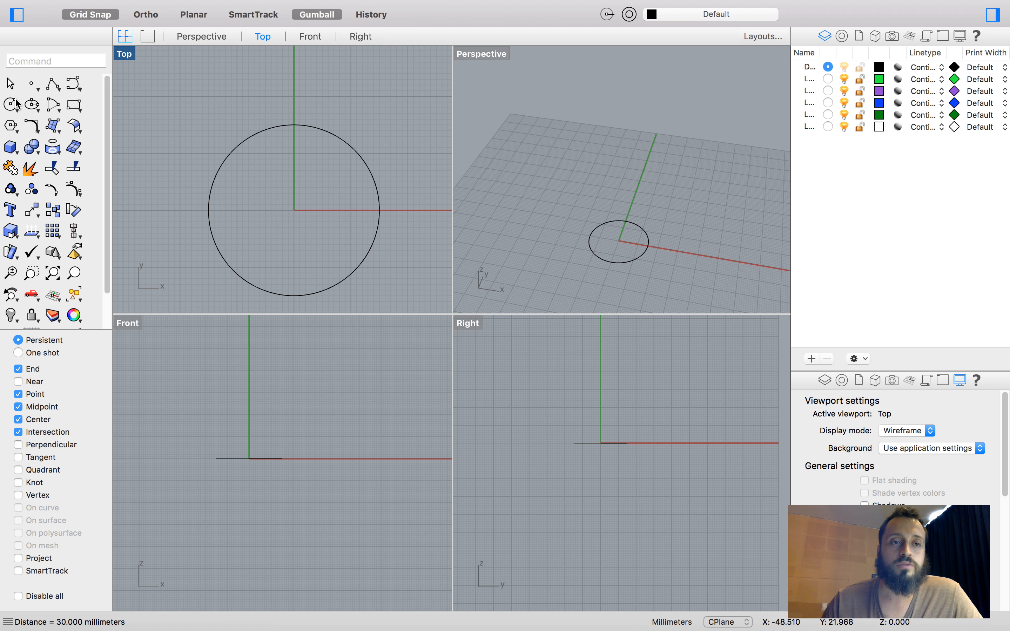
{"action": "left_click", "coordinate": [46, 83]}
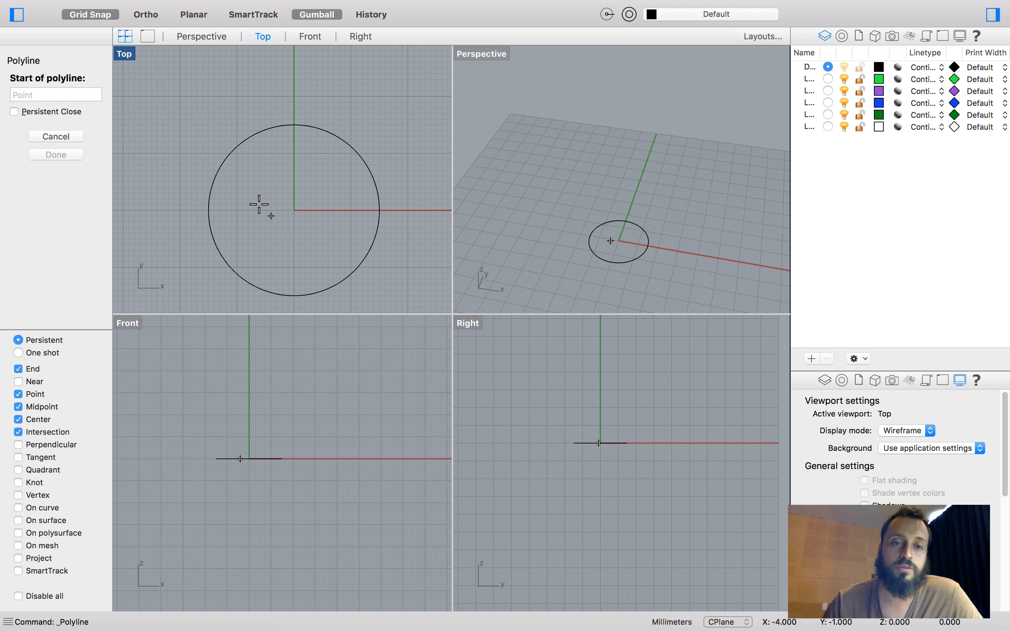
{"action": "type", "text": "0"}
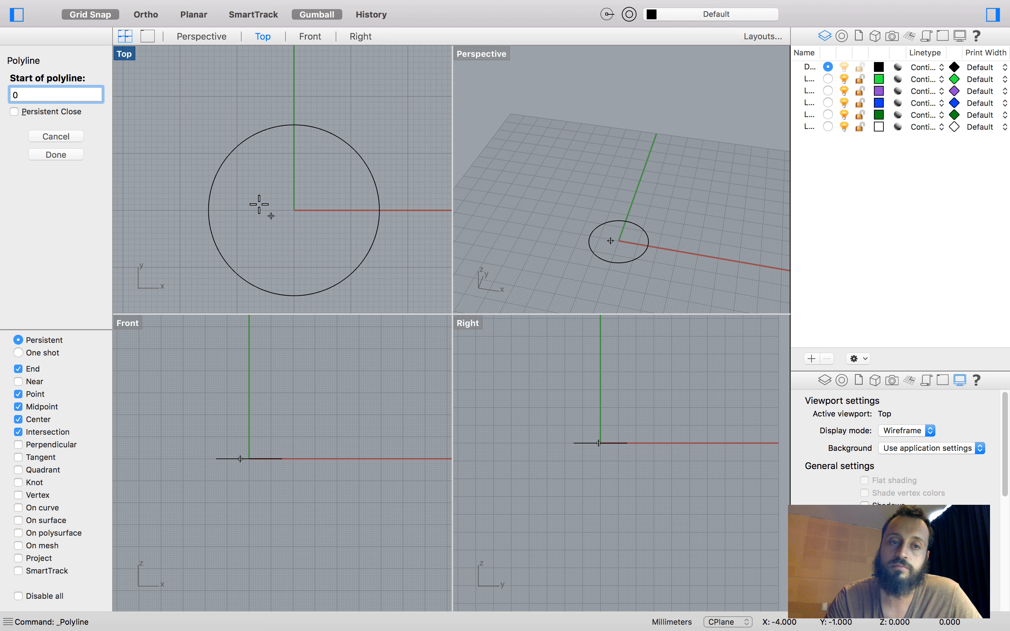
{"action": "key", "text": "Return"}
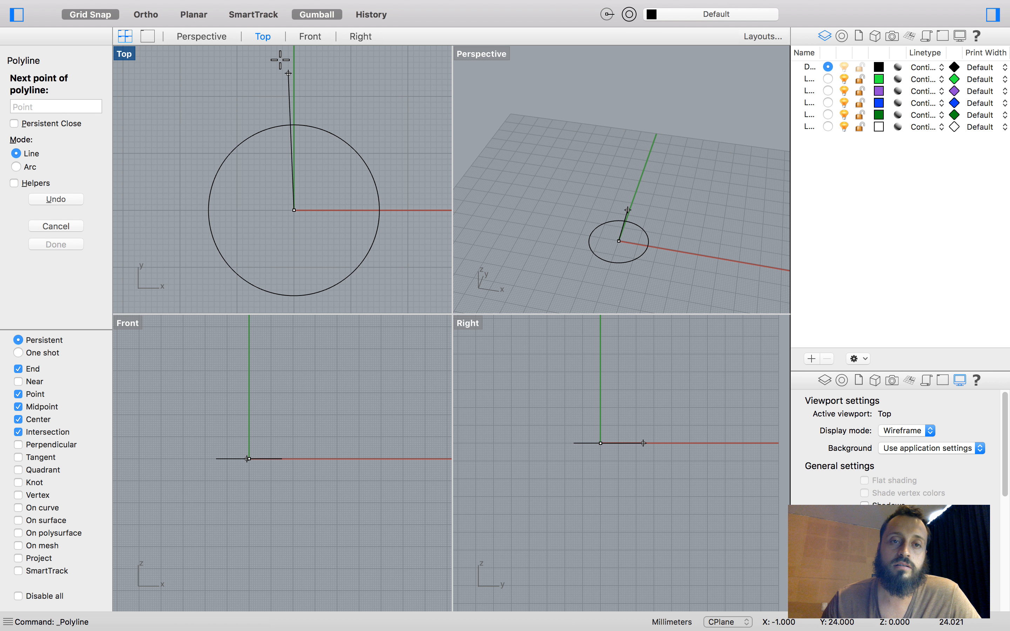
{"action": "scroll", "coordinate": [225, 267], "scroll_direction": "down", "scroll_amount": 3}
{"action": "scroll", "coordinate": [223, 262], "scroll_direction": "down", "scroll_amount": 2}
{"action": "scroll", "coordinate": [234, 169], "scroll_direction": "up", "scroll_amount": 4}
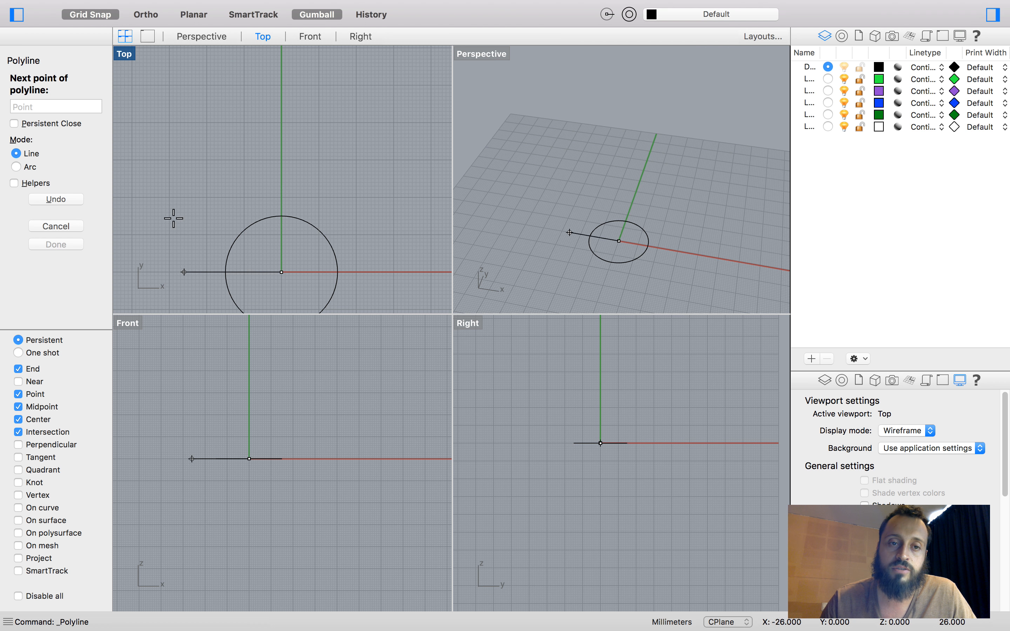
{"action": "left_click", "coordinate": [243, 118]}
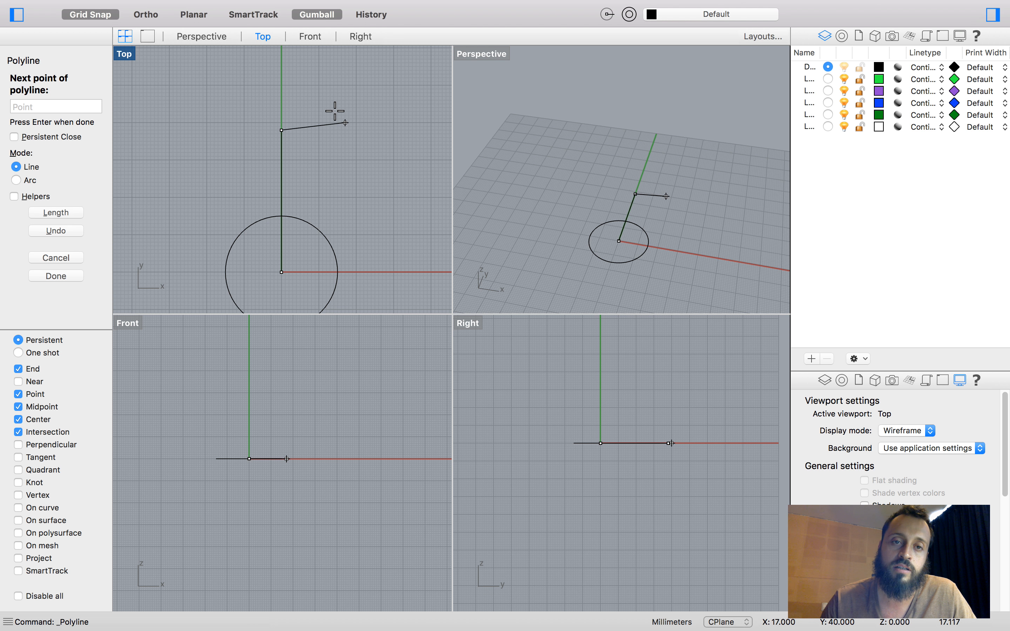
{"action": "key", "text": "Return"}
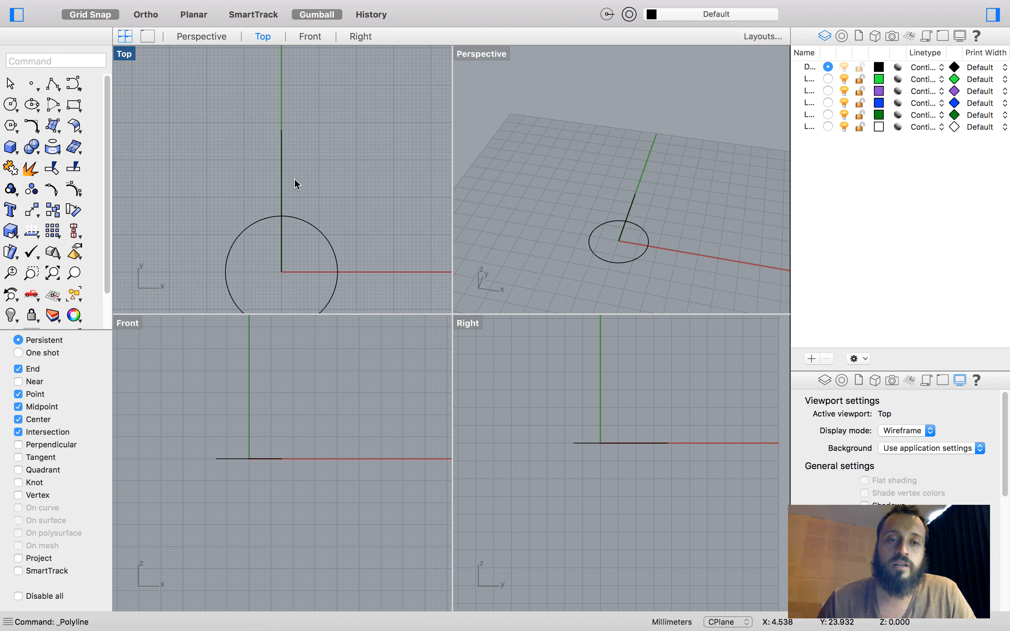
Step: Select the line on the Y axis and the circle separately in the Top viewport, clearing the selection each time
{"action": "scroll", "coordinate": [283, 177], "scroll_direction": "up", "scroll_amount": 5}
{"action": "scroll", "coordinate": [277, 160], "scroll_direction": "down", "scroll_amount": 3}
{"action": "left_click", "coordinate": [278, 161]}
{"action": "scroll", "coordinate": [236, 153], "scroll_direction": "down", "scroll_amount": 4}
{"action": "left_click", "coordinate": [237, 156]}
{"action": "scroll", "coordinate": [246, 175], "scroll_direction": "up", "scroll_amount": 2}
{"action": "left_click", "coordinate": [279, 178]}
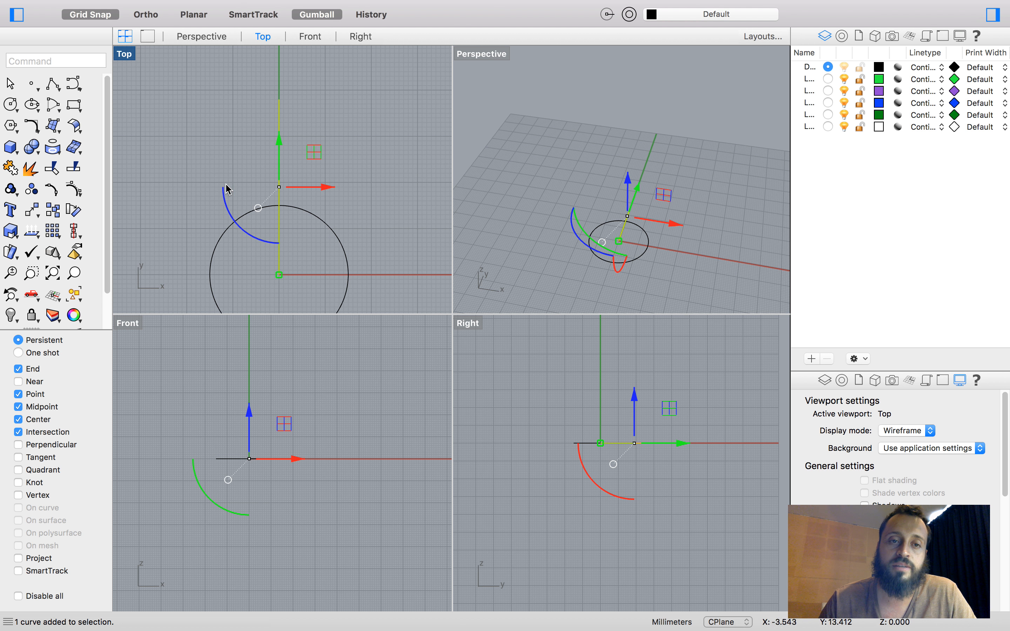
{"action": "left_click", "coordinate": [226, 151]}
{"action": "left_click", "coordinate": [249, 214]}
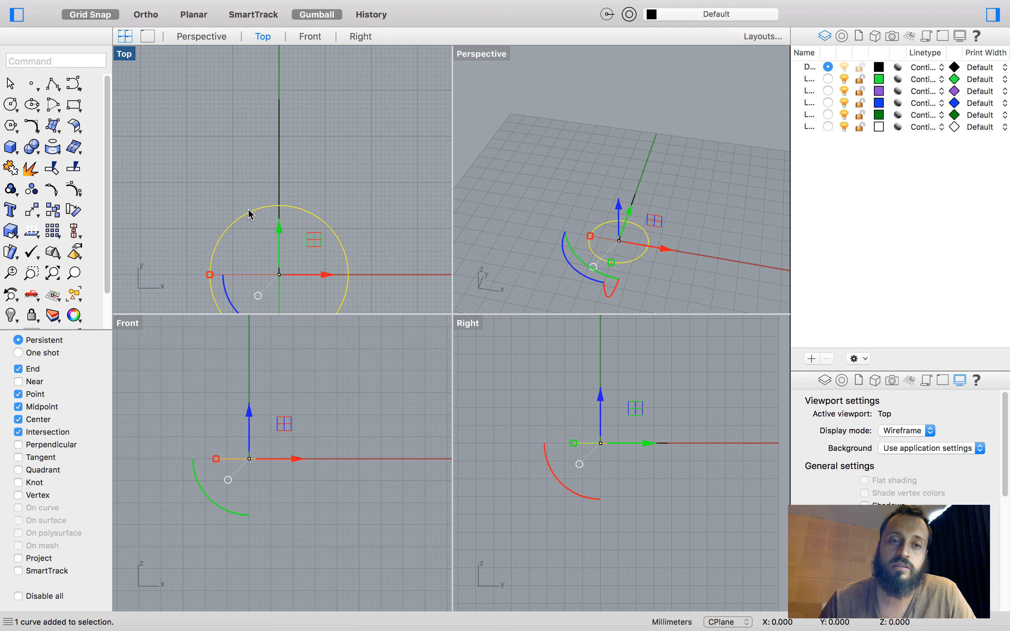
{"action": "left_click", "coordinate": [201, 184]}
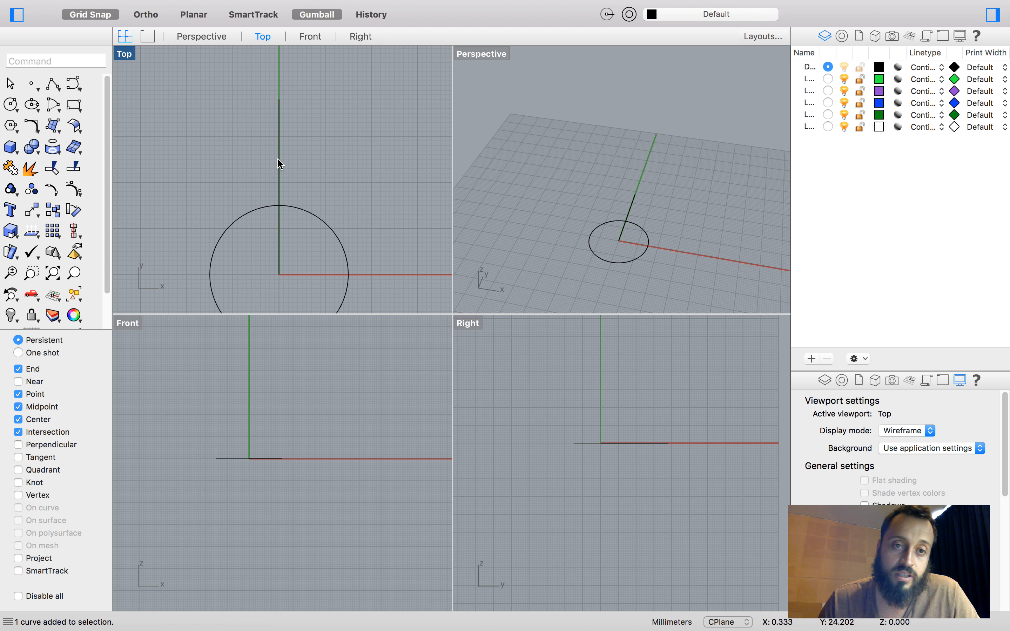
{"action": "scroll", "coordinate": [270, 138], "scroll_direction": "up", "scroll_amount": 3}
{"action": "scroll", "coordinate": [280, 138], "scroll_direction": "down", "scroll_amount": 6}
{"action": "scroll", "coordinate": [284, 202], "scroll_direction": "up", "scroll_amount": 4}
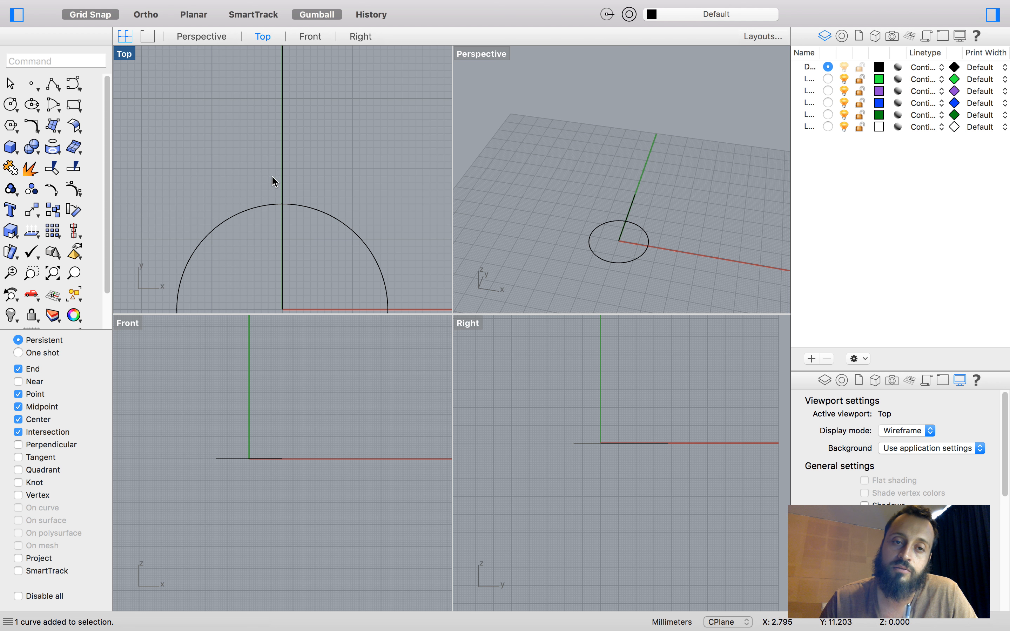
Step: Move the line on the Y axis to the green layer and clear the selection
{"action": "left_click", "coordinate": [282, 166]}
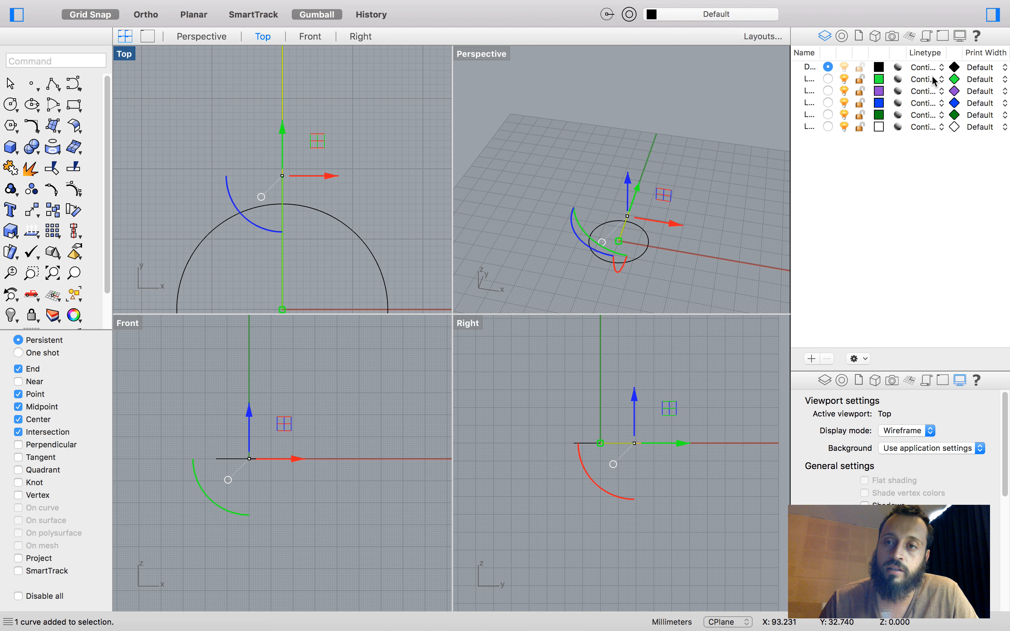
{"action": "right_click", "coordinate": [916, 83]}
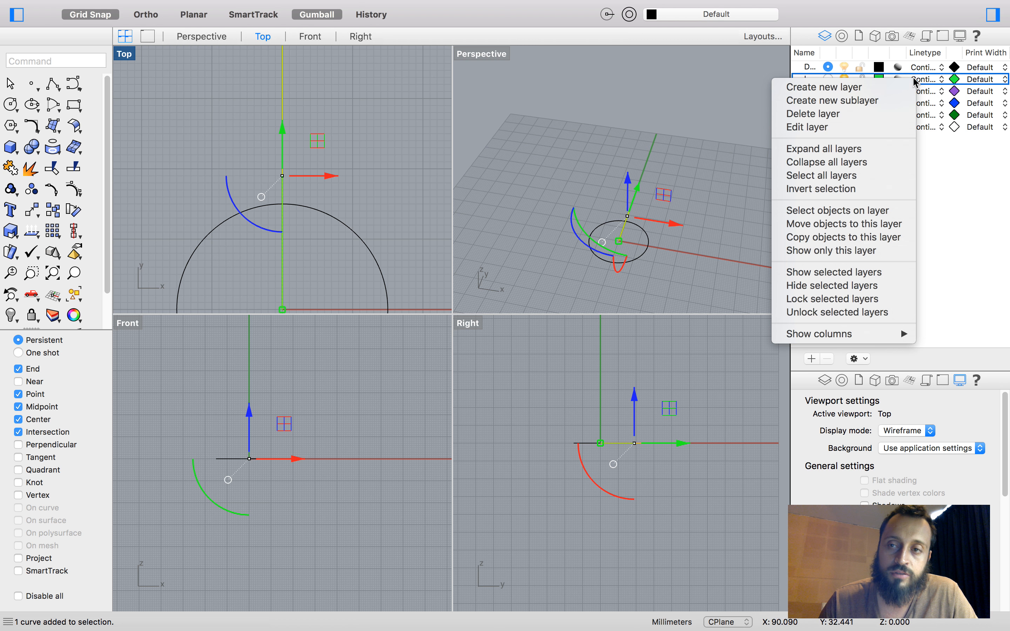
{"action": "left_click", "coordinate": [871, 224]}
{"action": "left_click_drag", "start_coordinate": [234, 140], "coordinate": [220, 137]}
{"action": "scroll", "coordinate": [291, 176], "scroll_direction": "down", "scroll_amount": 6}
{"action": "scroll", "coordinate": [279, 157], "scroll_direction": "up", "scroll_amount": 6}
{"action": "left_click", "coordinate": [265, 116]}
{"action": "scroll", "coordinate": [299, 167], "scroll_direction": "down", "scroll_amount": 2}
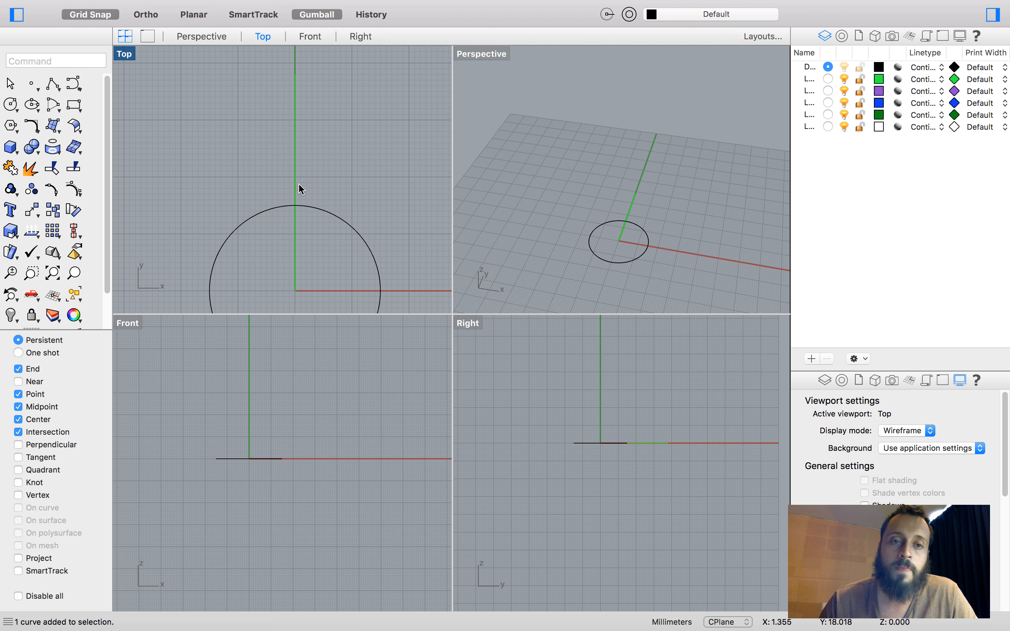
{"action": "left_click", "coordinate": [294, 155]}
{"action": "left_click", "coordinate": [340, 121]}
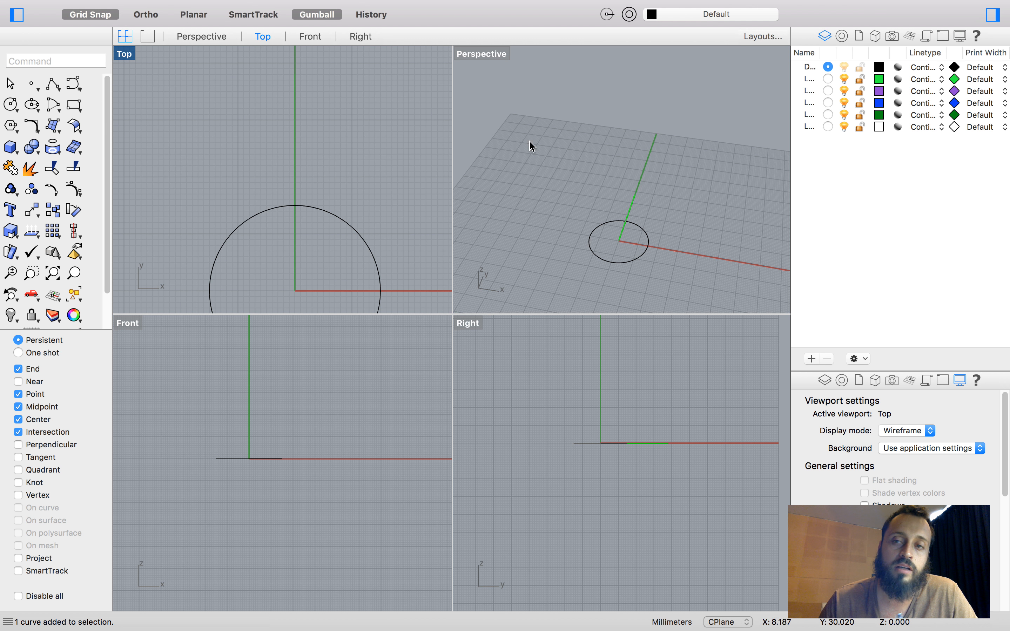
Step: Try the green layer's visibility and lock toggles, testing whether the line on the Y axis can be selected
{"action": "left_click", "coordinate": [842, 76]}
{"action": "left_click", "coordinate": [842, 76]}
{"action": "left_click", "coordinate": [860, 79]}
{"action": "left_click", "coordinate": [294, 170]}
{"action": "left_click_drag", "start_coordinate": [245, 154], "coordinate": [268, 160]}
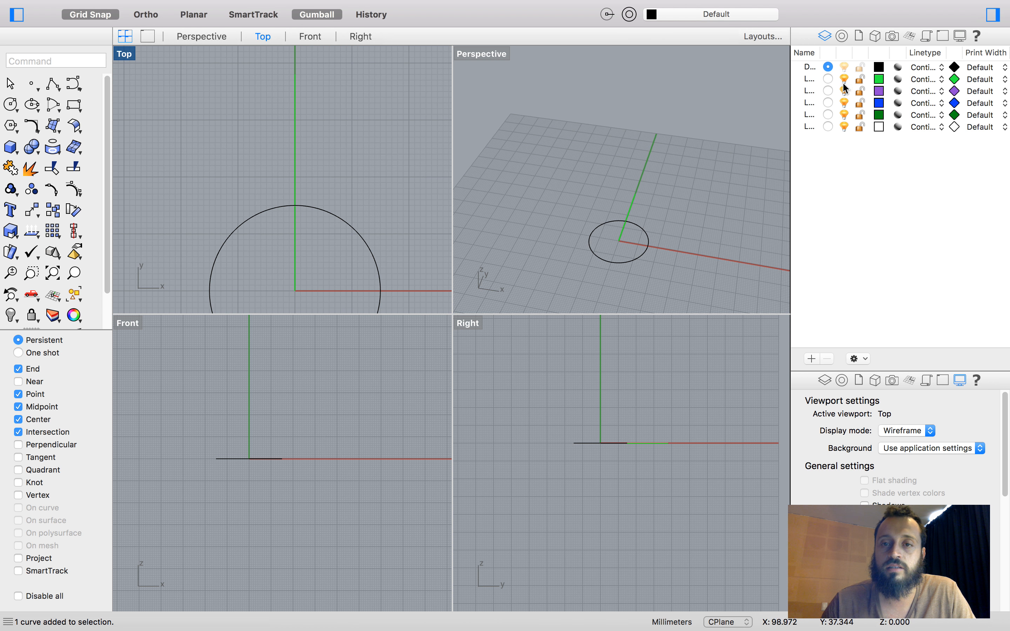
Step: Enable the Near object snap and start a polyline on the Y-axis line above the circle, at about Y 20.3
{"action": "scroll", "coordinate": [294, 202], "scroll_direction": "up", "scroll_amount": 3}
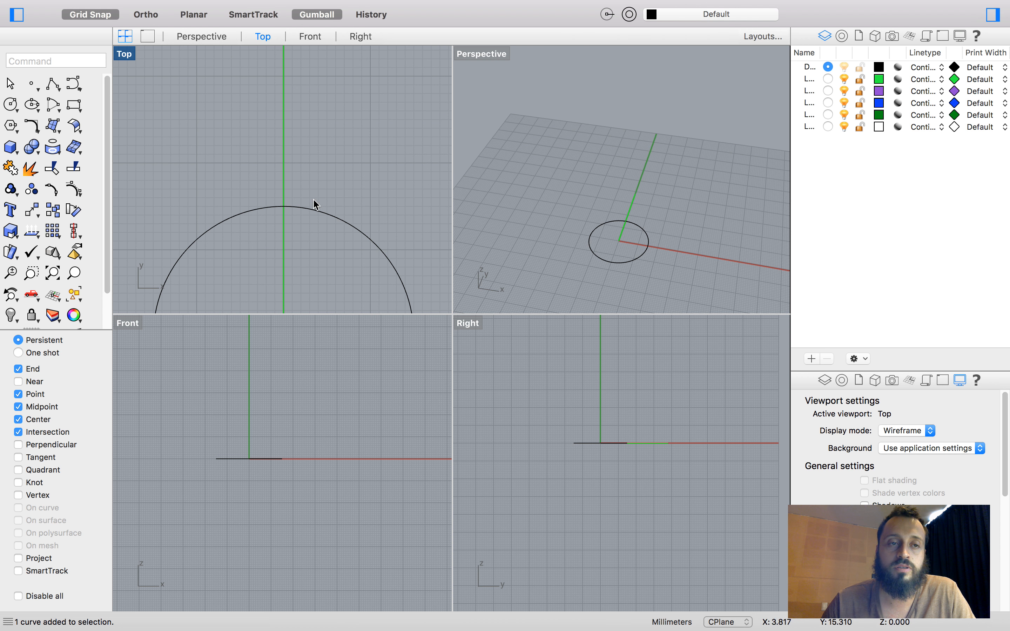
{"action": "left_click", "coordinate": [52, 79]}
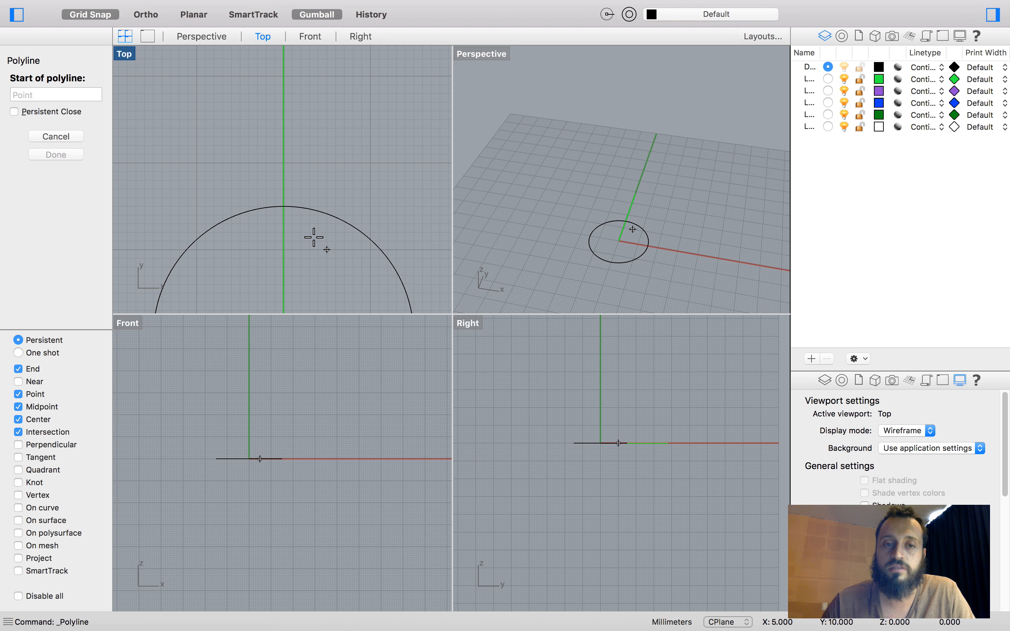
{"action": "scroll", "coordinate": [303, 169], "scroll_direction": "down", "scroll_amount": 1}
{"action": "scroll", "coordinate": [311, 164], "scroll_direction": "up", "scroll_amount": 3}
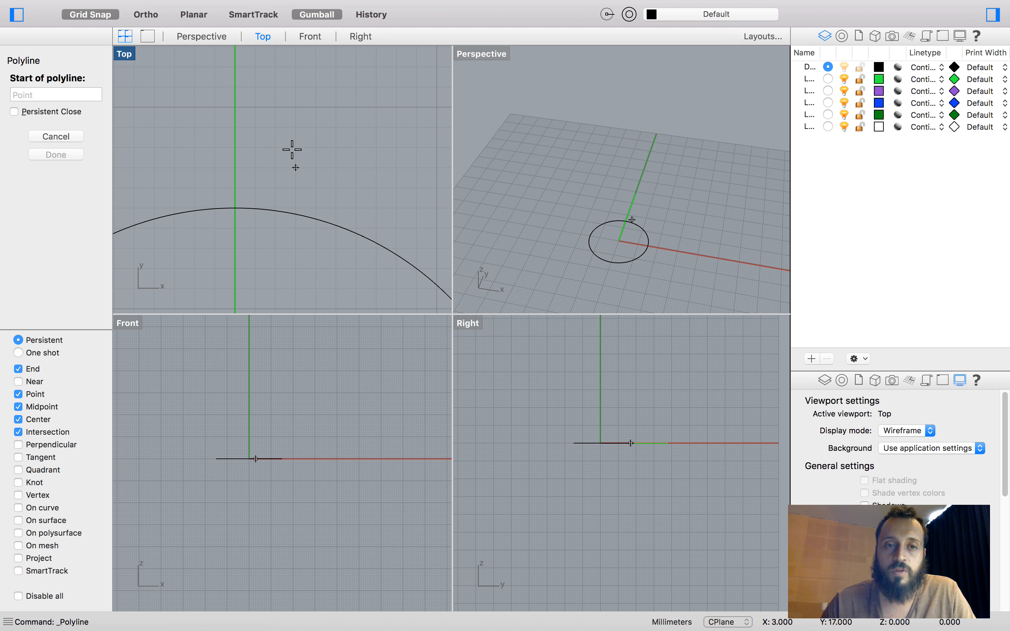
{"action": "scroll", "coordinate": [287, 150], "scroll_direction": "down", "scroll_amount": 2}
{"action": "scroll", "coordinate": [238, 142], "scroll_direction": "up", "scroll_amount": 2}
{"action": "scroll", "coordinate": [309, 145], "scroll_direction": "down", "scroll_amount": 2}
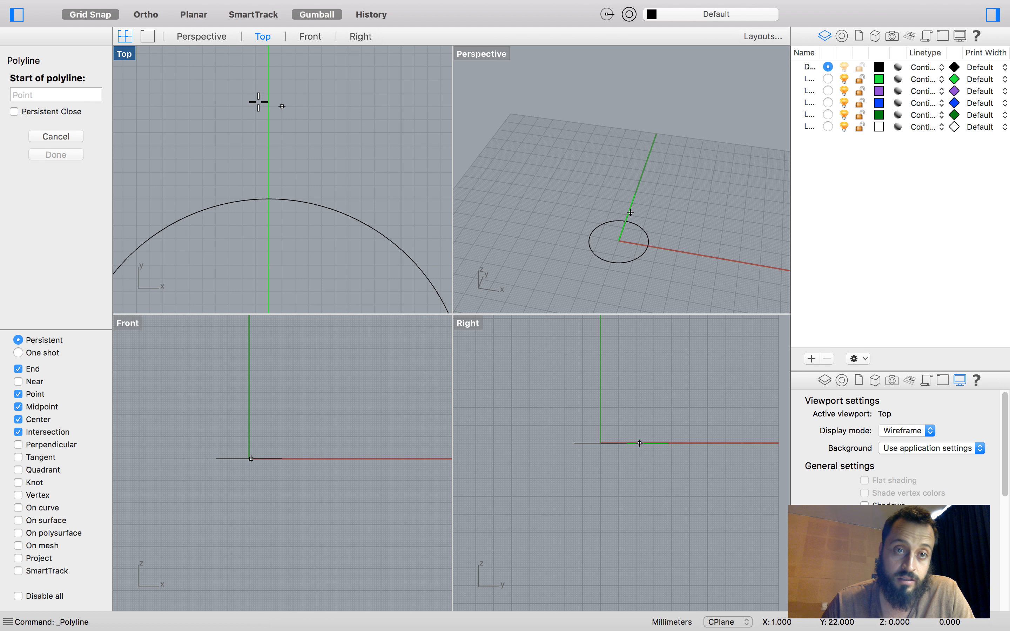
{"action": "left_click", "coordinate": [33, 383]}
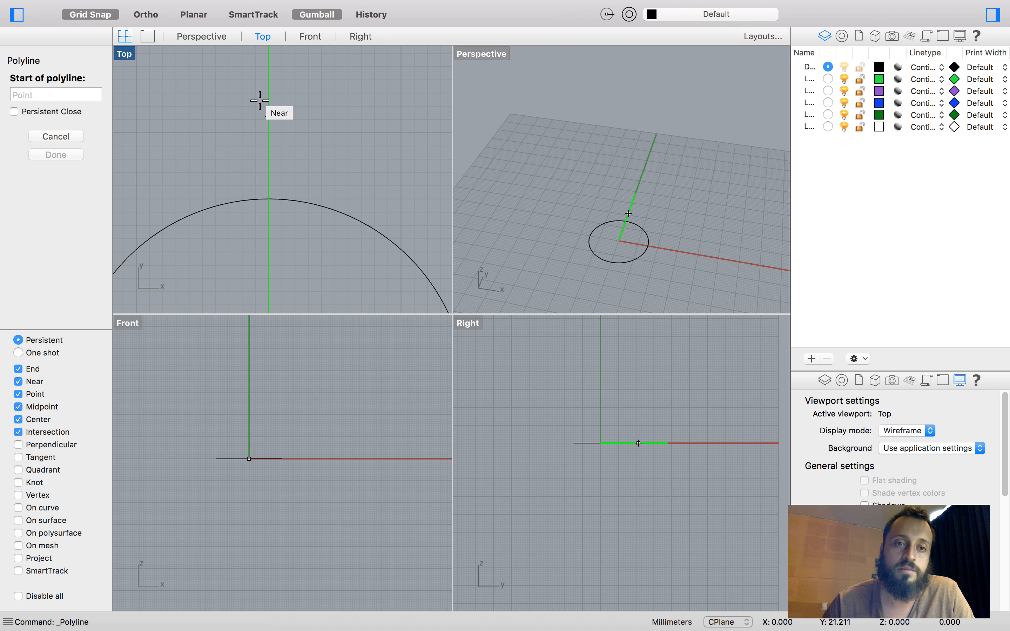
{"action": "scroll", "coordinate": [274, 146], "scroll_direction": "up", "scroll_amount": 3}
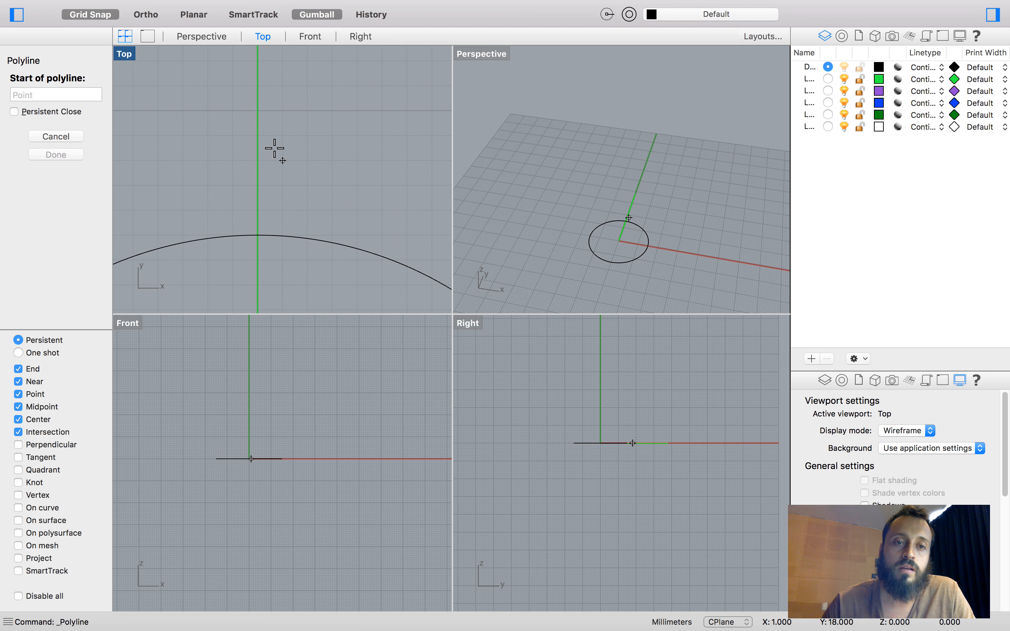
{"action": "left_click", "coordinate": [251, 94]}
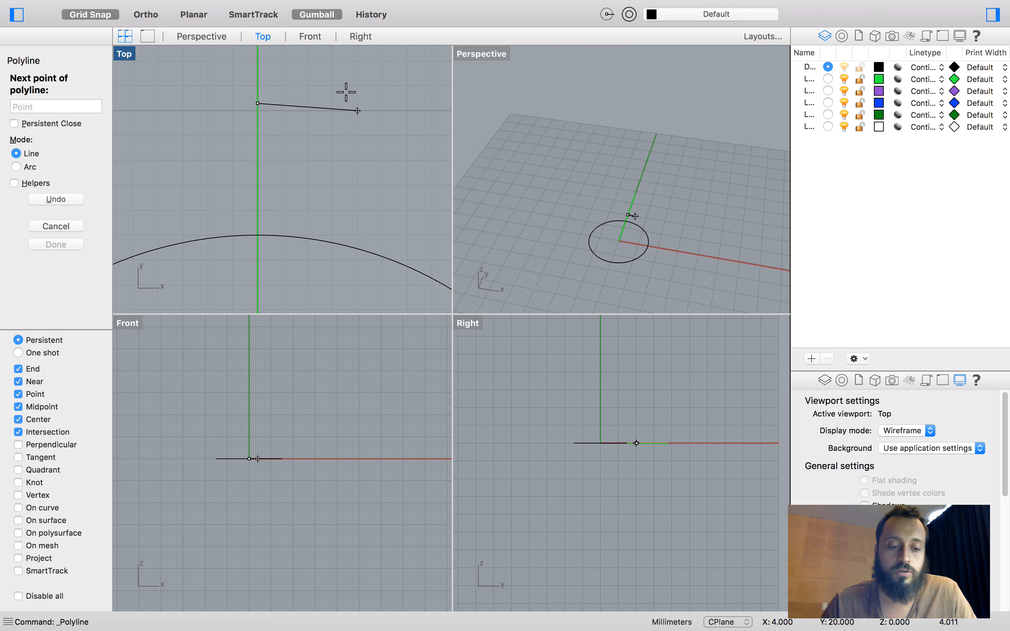
Step: Draw a 3 mm horizontal segment with Ortho, add a slanted segment to X 6, Y 12 inside the circle, and finish the polyline
{"action": "key", "text": "F8"}
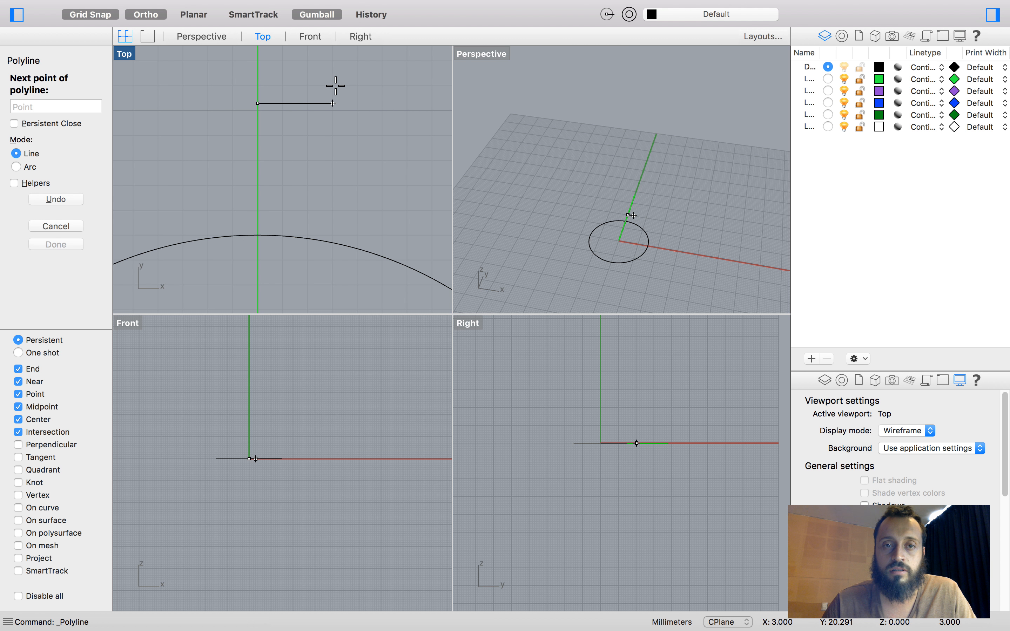
{"action": "left_click", "coordinate": [299, 84]}
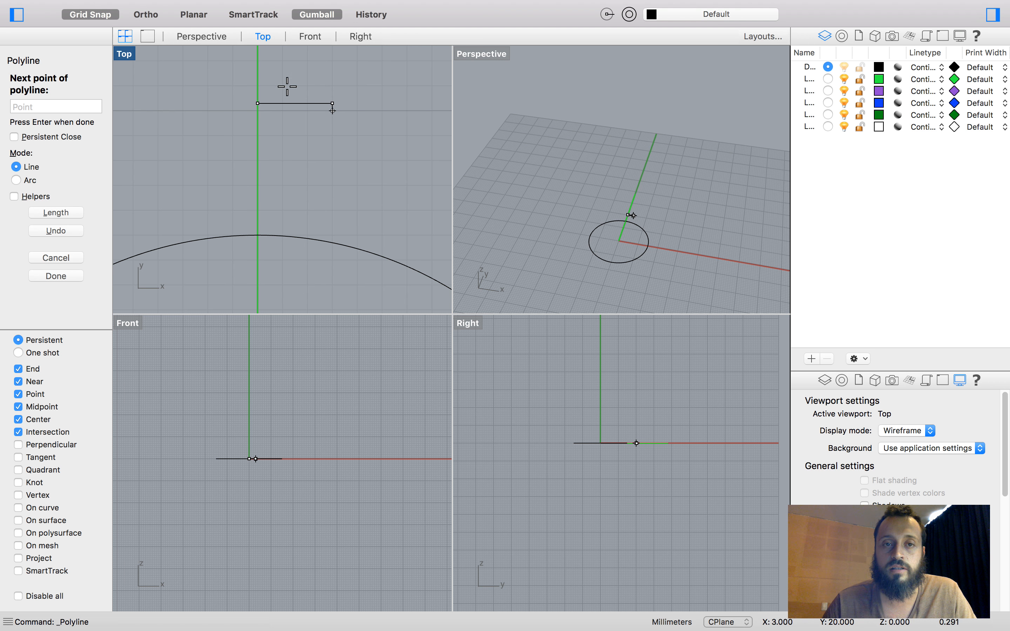
{"action": "key", "text": "F8"}
{"action": "scroll", "coordinate": [318, 215], "scroll_direction": "up", "scroll_amount": 3}
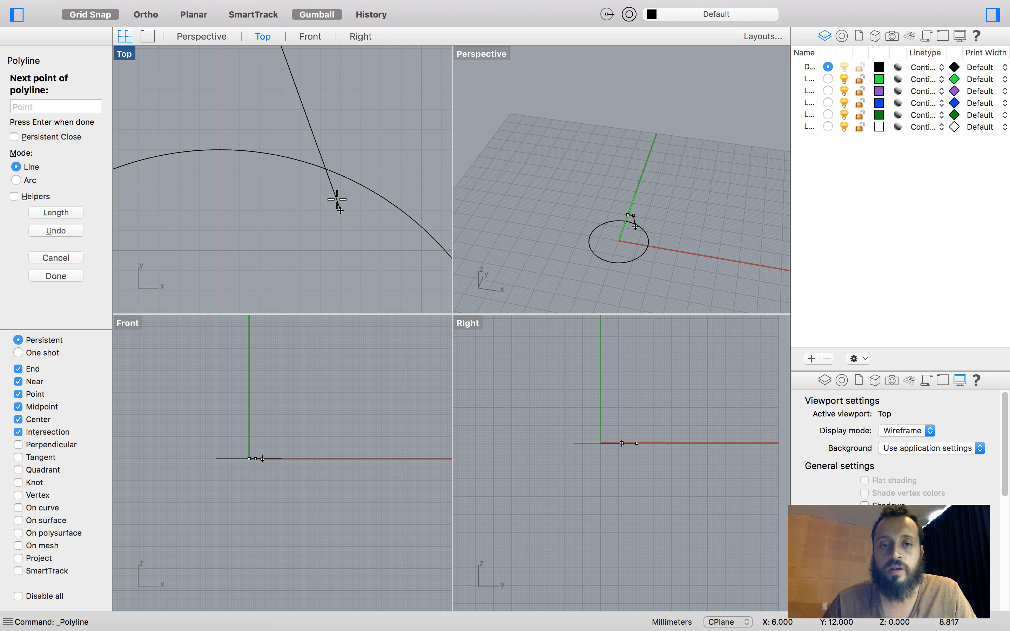
{"action": "left_click", "coordinate": [334, 202]}
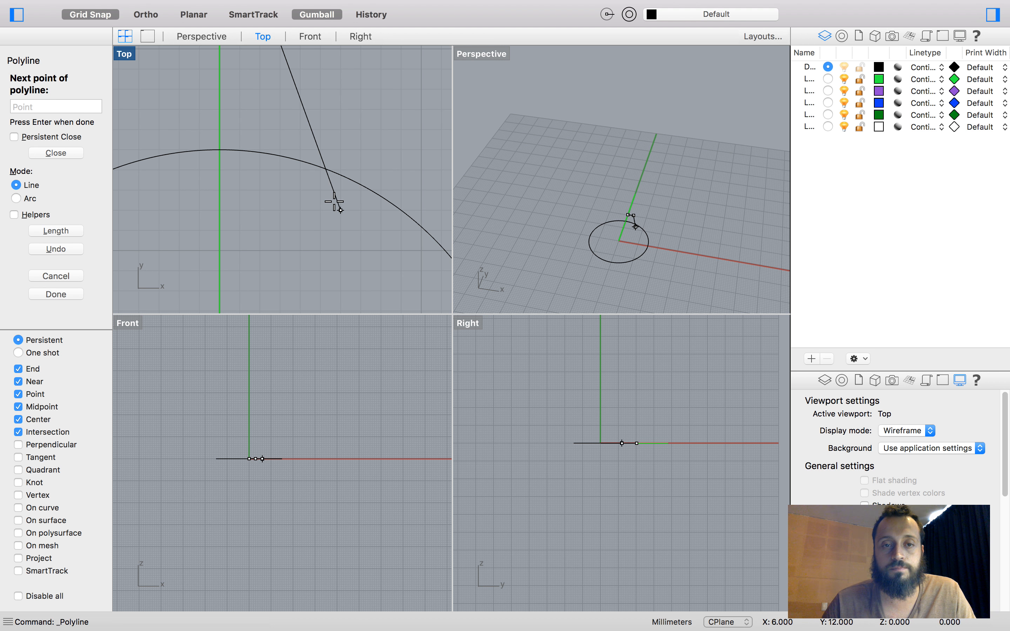
{"action": "scroll", "coordinate": [288, 167], "scroll_direction": "down", "scroll_amount": 3}
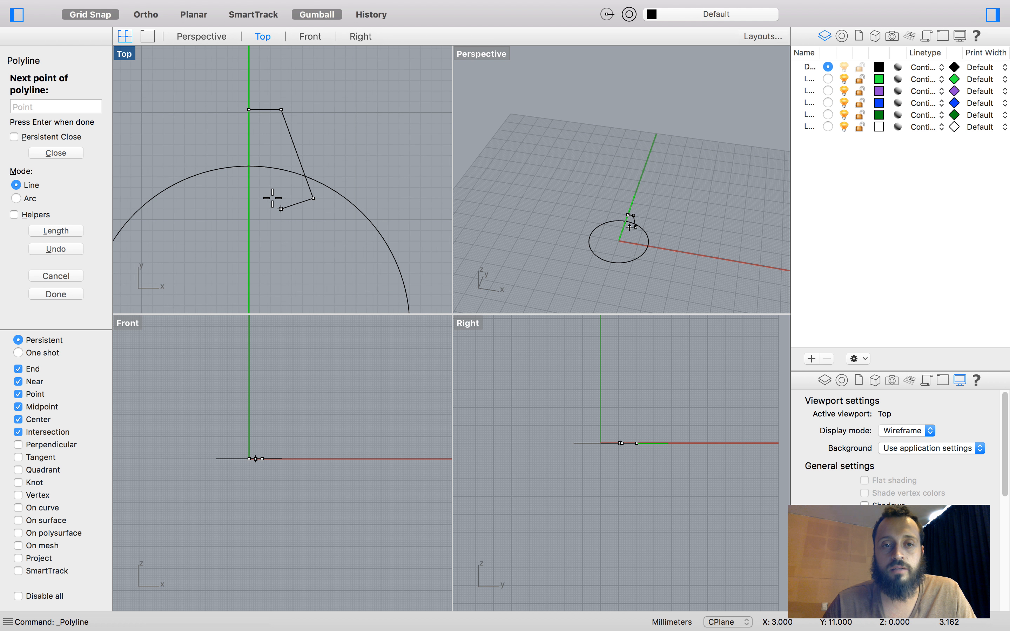
{"action": "key", "text": "Return"}
{"action": "scroll", "coordinate": [275, 203], "scroll_direction": "up", "scroll_amount": 3}
{"action": "scroll", "coordinate": [277, 205], "scroll_direction": "down", "scroll_amount": 3}
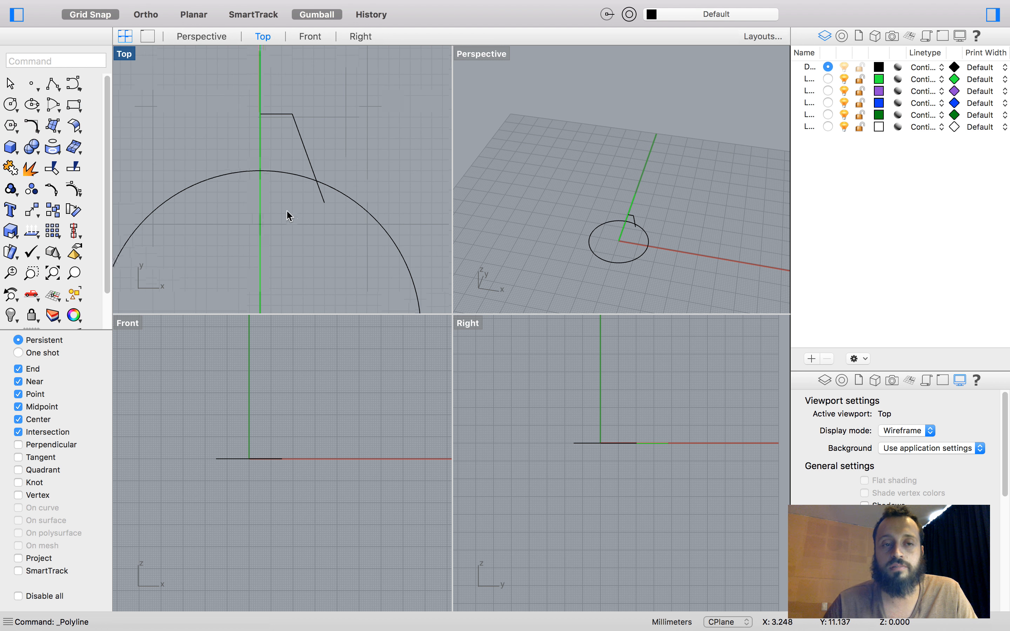
Step: Select curves around the new polyline in the Top viewport and clear the selection
{"action": "scroll", "coordinate": [267, 139], "scroll_direction": "down", "scroll_amount": 2}
{"action": "scroll", "coordinate": [260, 139], "scroll_direction": "down", "scroll_amount": 2}
{"action": "scroll", "coordinate": [262, 143], "scroll_direction": "up", "scroll_amount": 2}
{"action": "left_click", "coordinate": [286, 116]}
{"action": "left_click", "coordinate": [271, 205]}
{"action": "left_click", "coordinate": [228, 253]}
{"action": "scroll", "coordinate": [309, 166], "scroll_direction": "down", "scroll_amount": 8}
{"action": "scroll", "coordinate": [309, 120], "scroll_direction": "up", "scroll_amount": 4}
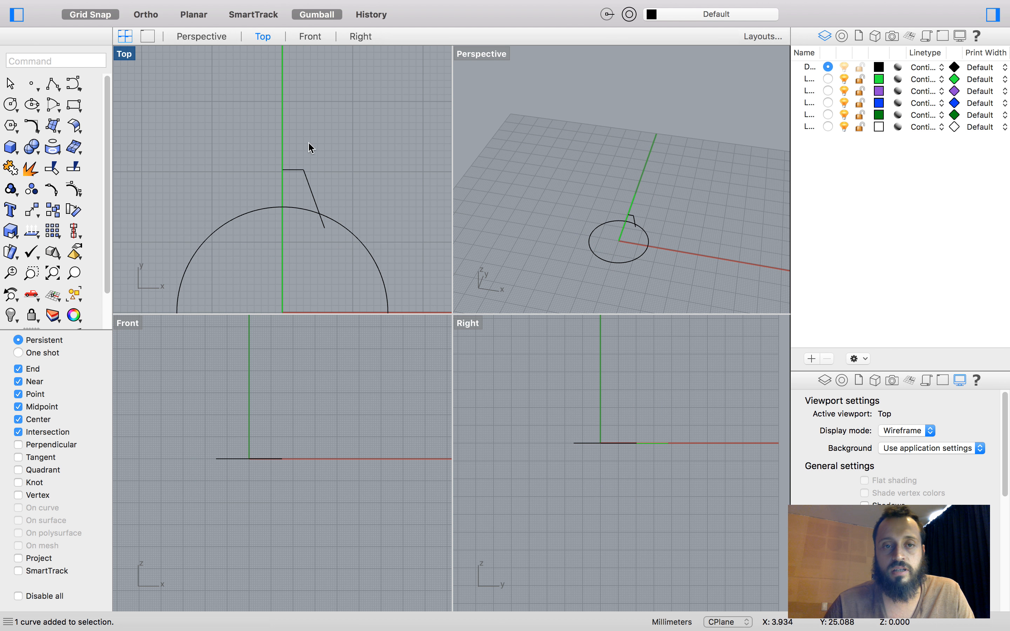
{"action": "left_click_drag", "start_coordinate": [205, 98], "coordinate": [205, 100]}
{"action": "left_click", "coordinate": [203, 96]}
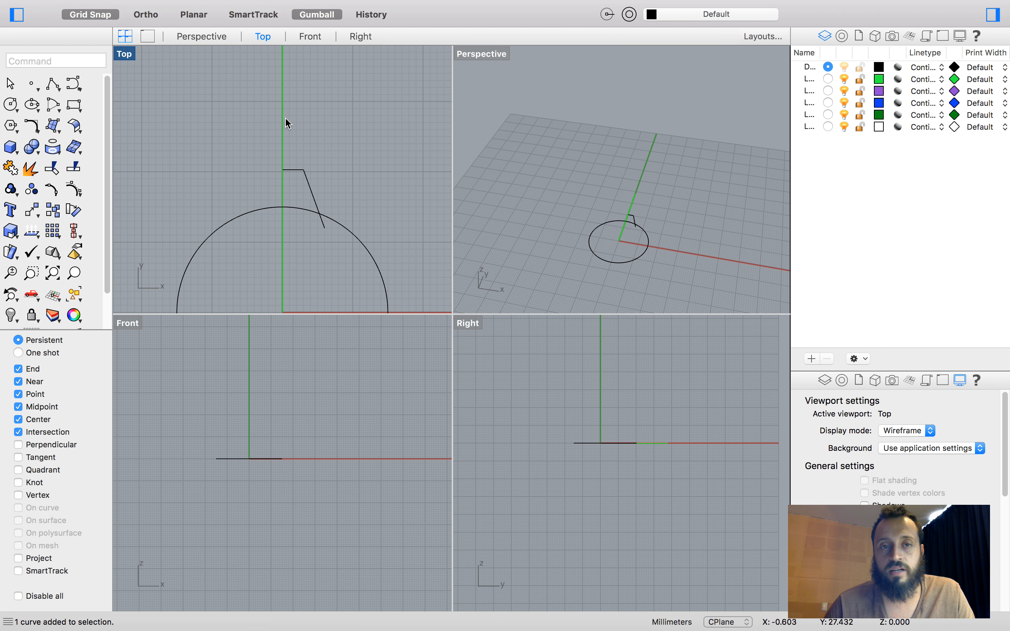
Step: Hide the green layer holding the Y-axis line and select the two-segment polyline in the Top viewport
{"action": "left_click", "coordinate": [843, 79]}
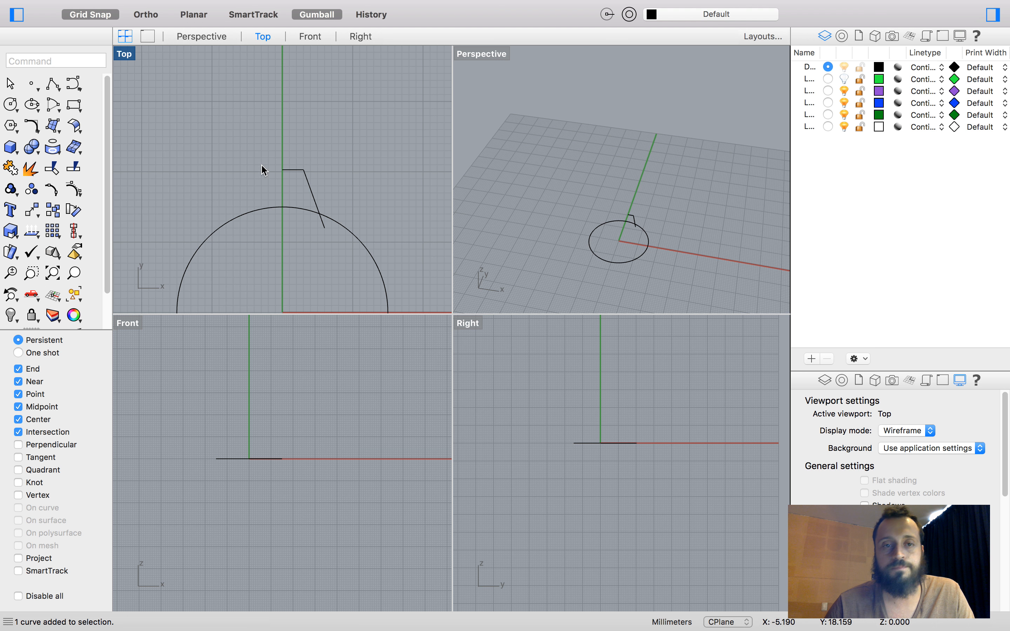
{"action": "scroll", "coordinate": [287, 176], "scroll_direction": "up", "scroll_amount": 4}
{"action": "left_click_drag", "start_coordinate": [294, 168], "coordinate": [226, 121]}
{"action": "left_click", "coordinate": [227, 120]}
{"action": "left_click_drag", "start_coordinate": [294, 186], "coordinate": [242, 148]}
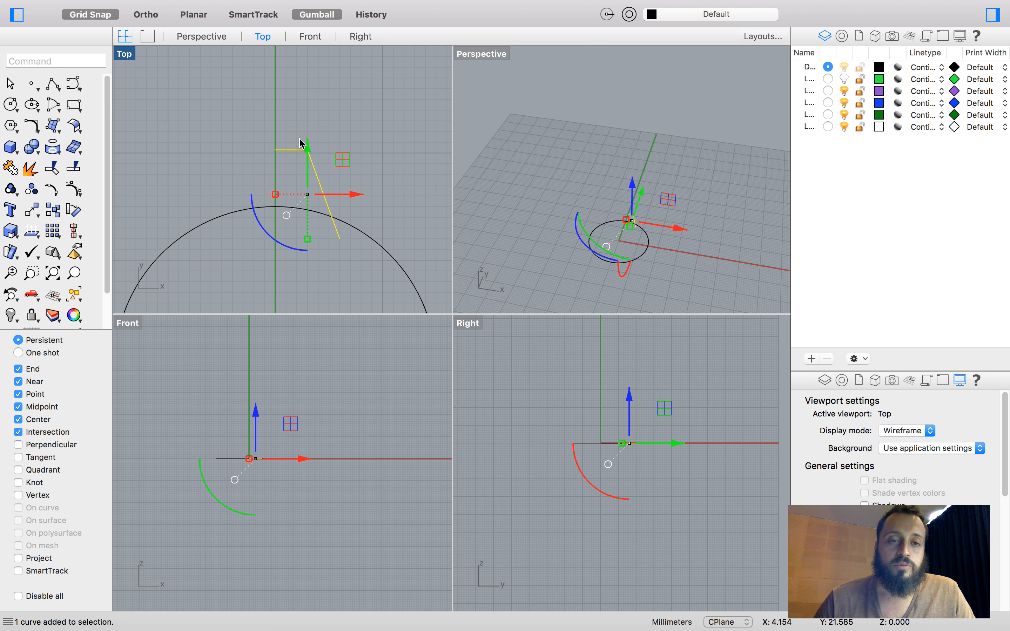
{"action": "scroll", "coordinate": [267, 146], "scroll_direction": "down", "scroll_amount": 2}
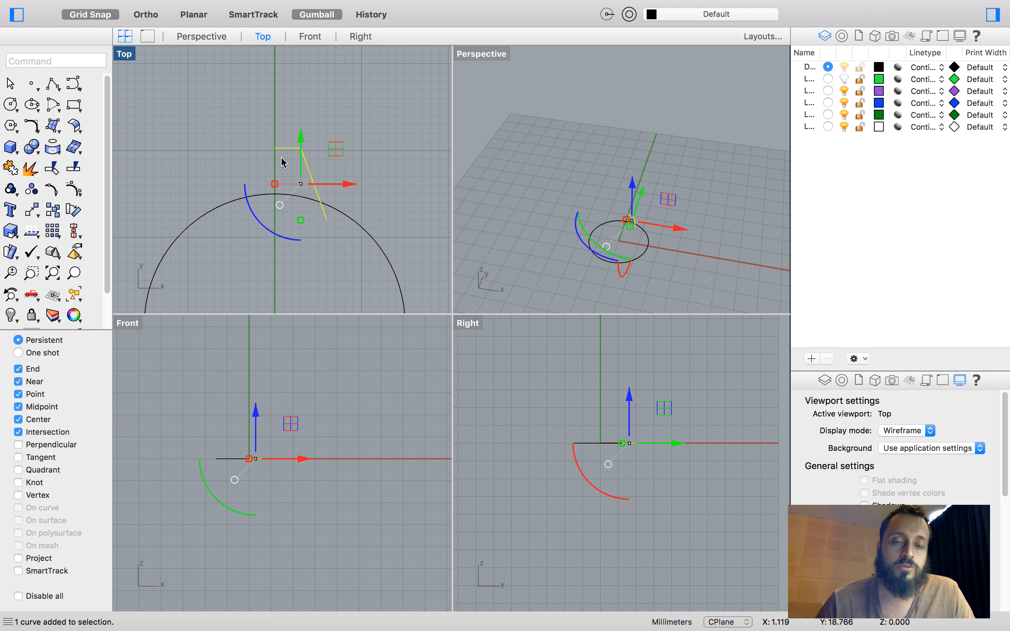
{"action": "scroll", "coordinate": [284, 163], "scroll_direction": "up", "scroll_amount": 3}
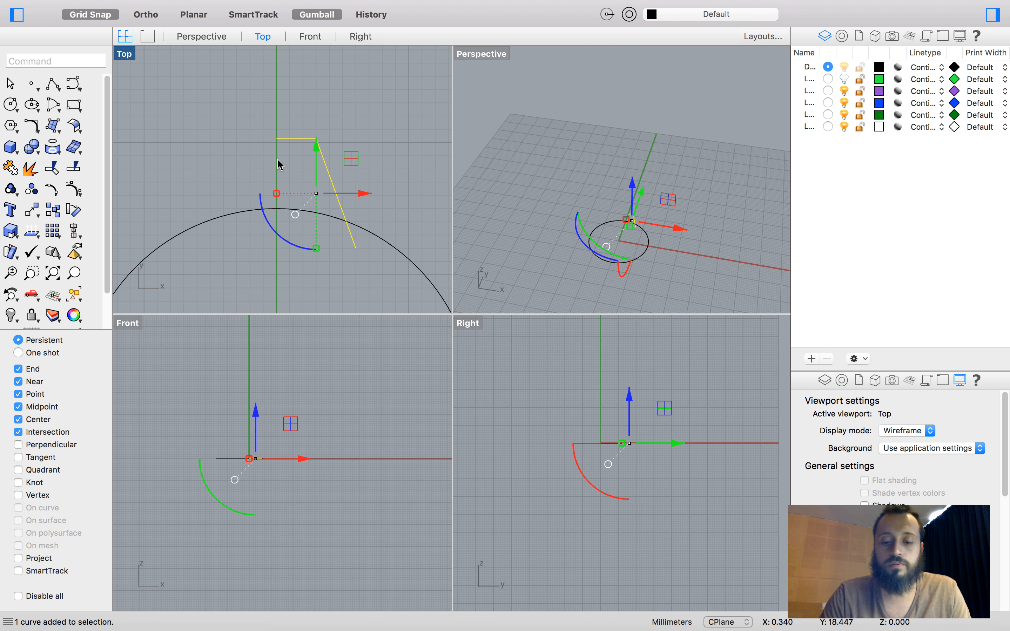
Step: Mirror a copy of the polyline about a vertical plane through its endpoint on the Y axis, using Ortho
{"action": "type", "text": "Mirror"}
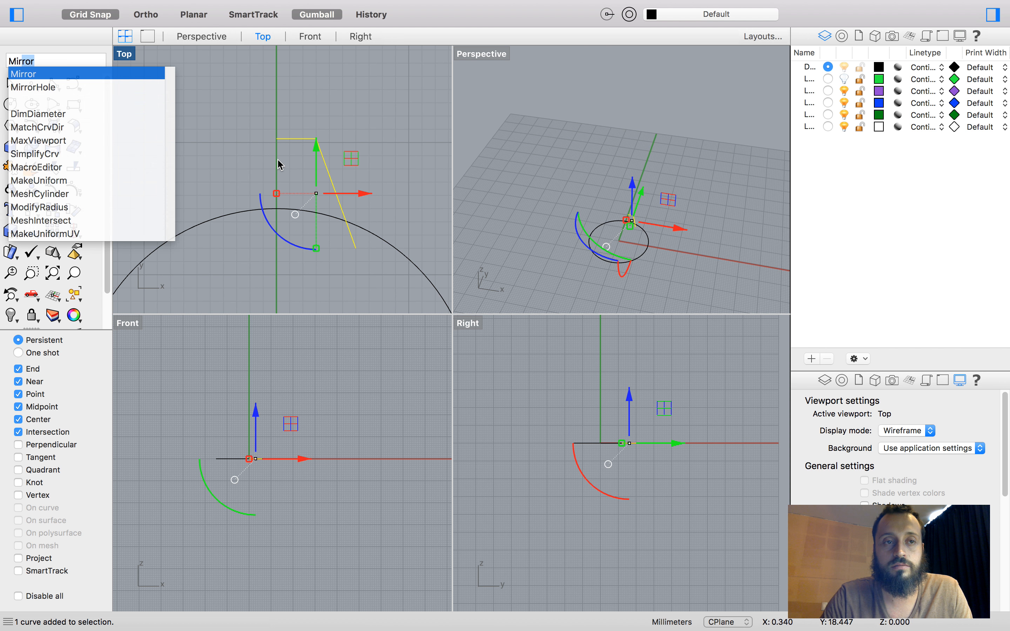
{"action": "key", "text": "Return"}
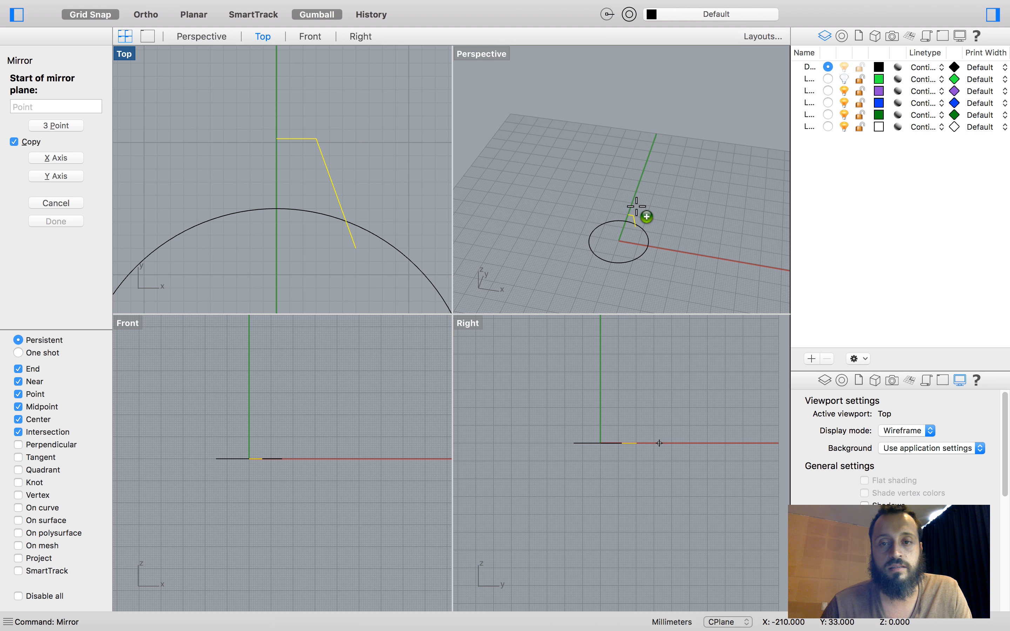
{"action": "scroll", "coordinate": [266, 182], "scroll_direction": "down", "scroll_amount": 5}
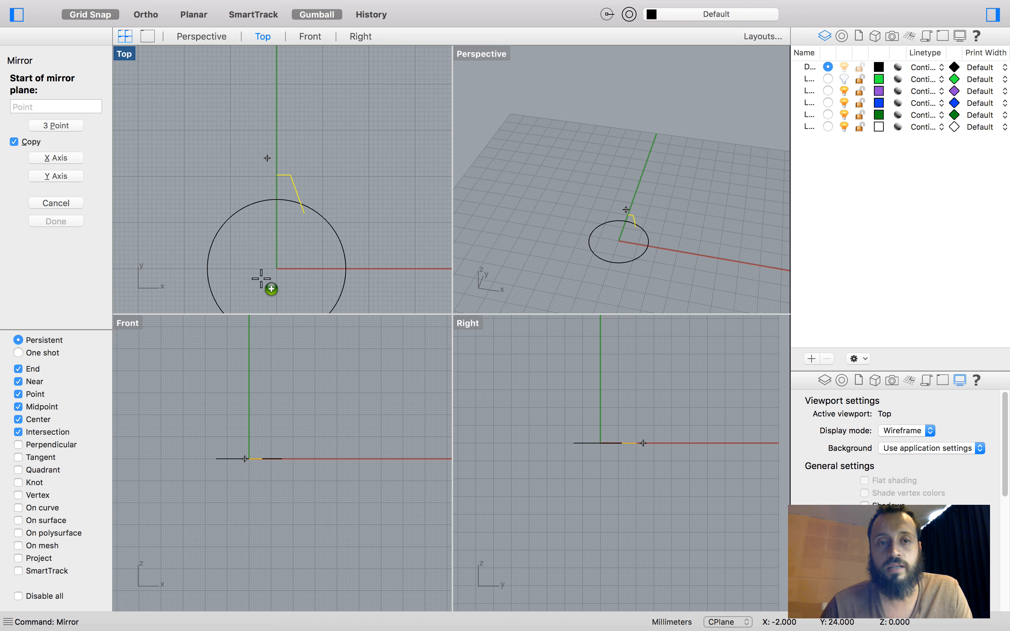
{"action": "scroll", "coordinate": [270, 168], "scroll_direction": "up", "scroll_amount": 2}
{"action": "scroll", "coordinate": [269, 168], "scroll_direction": "up", "scroll_amount": 4}
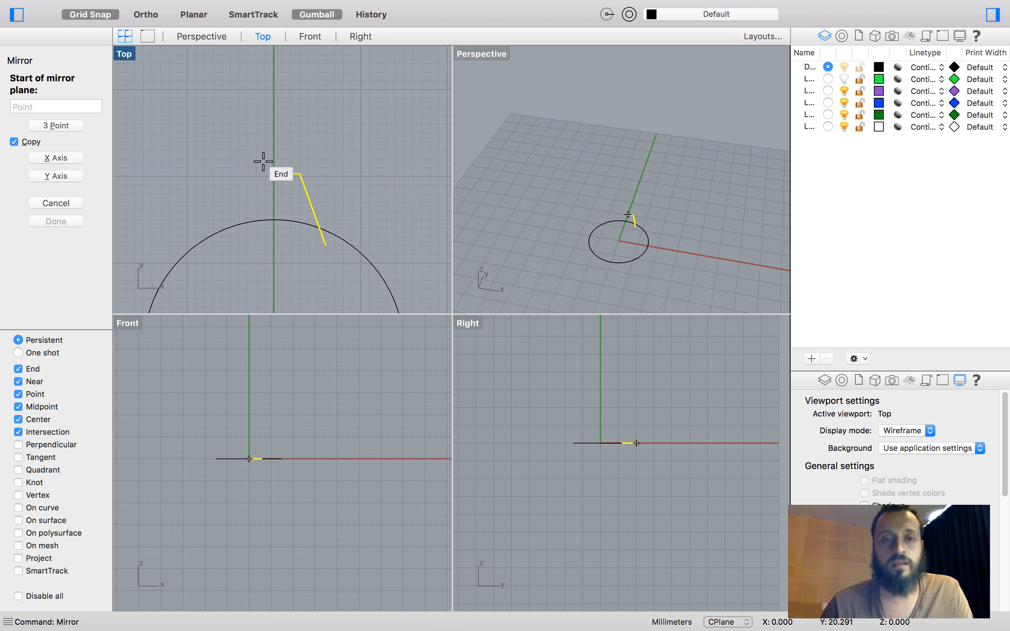
{"action": "left_click", "coordinate": [263, 162]}
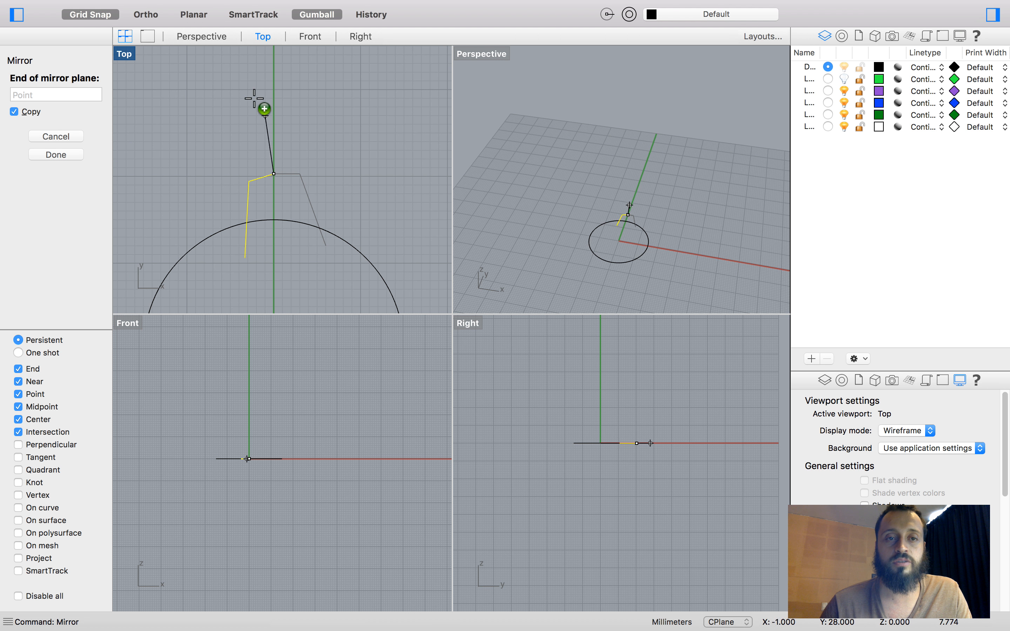
{"action": "scroll", "coordinate": [307, 104], "scroll_direction": "up", "scroll_amount": 1}
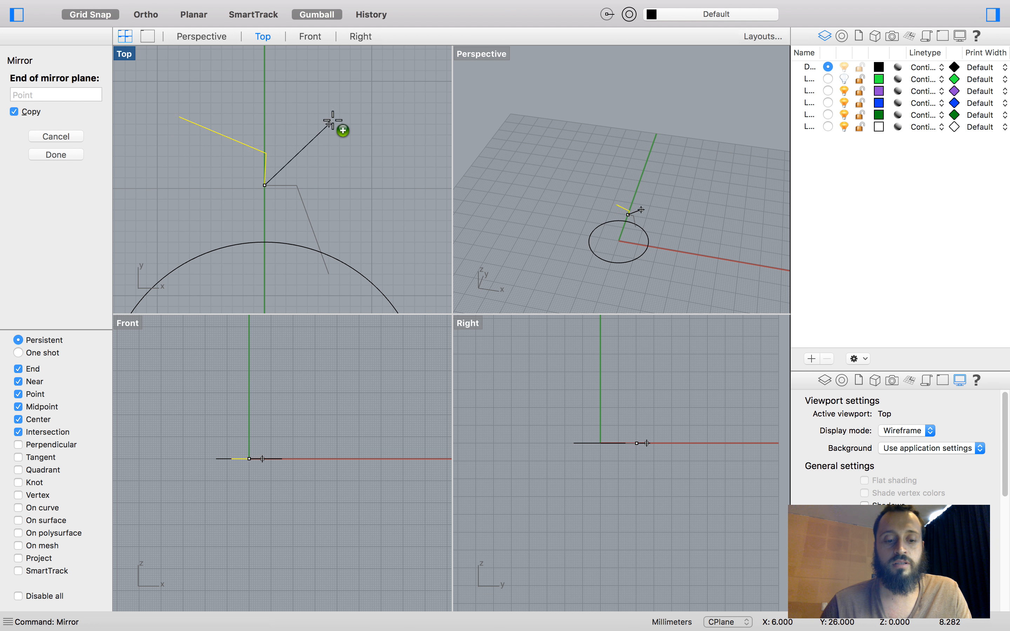
{"action": "key", "text": "shift"}
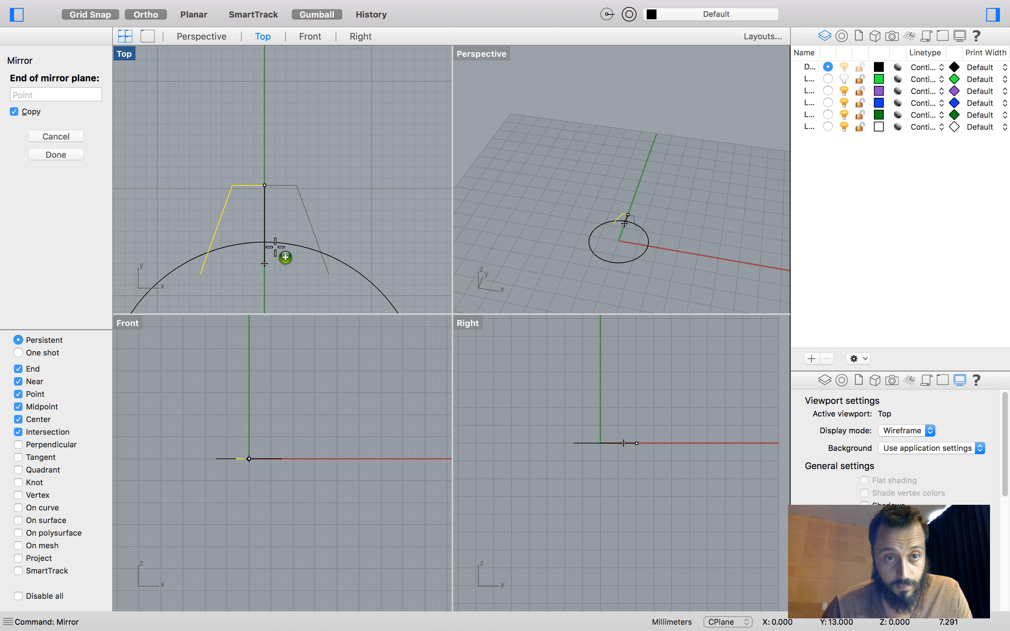
{"action": "left_click", "coordinate": [280, 258]}
{"action": "scroll", "coordinate": [252, 219], "scroll_direction": "up", "scroll_amount": 5}
{"action": "key", "text": "Escape"}
Step: Select the mirrored and original halves individually and together to check whether they are separate curves, clearing the selection
{"action": "left_click", "coordinate": [266, 151]}
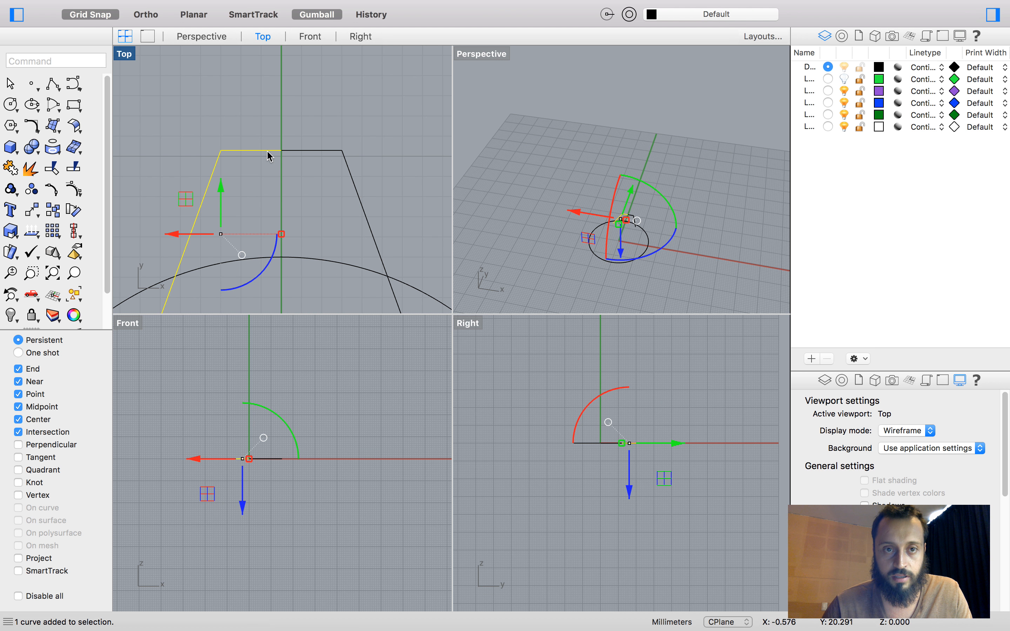
{"action": "left_click", "coordinate": [297, 151]}
{"action": "left_click", "coordinate": [275, 150]}
{"action": "left_click", "coordinate": [307, 151]}
{"action": "scroll", "coordinate": [281, 192], "scroll_direction": "down", "scroll_amount": 2}
{"action": "left_click_drag", "start_coordinate": [316, 175], "coordinate": [269, 152]}
{"action": "left_click", "coordinate": [294, 178]}
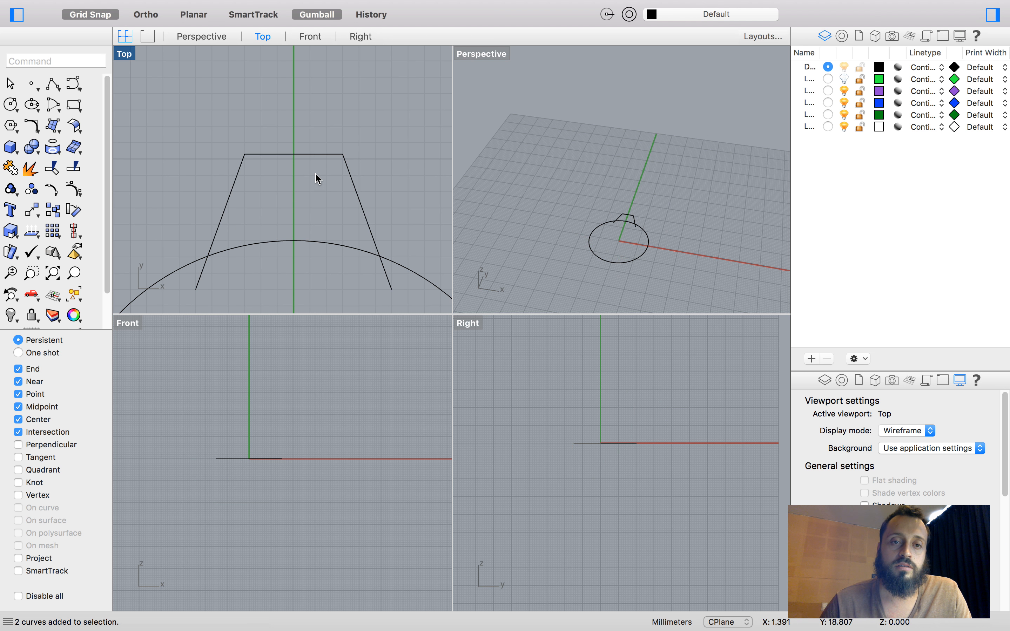
{"action": "left_click", "coordinate": [297, 155]}
{"action": "left_click", "coordinate": [277, 155]}
{"action": "left_click", "coordinate": [301, 153]}
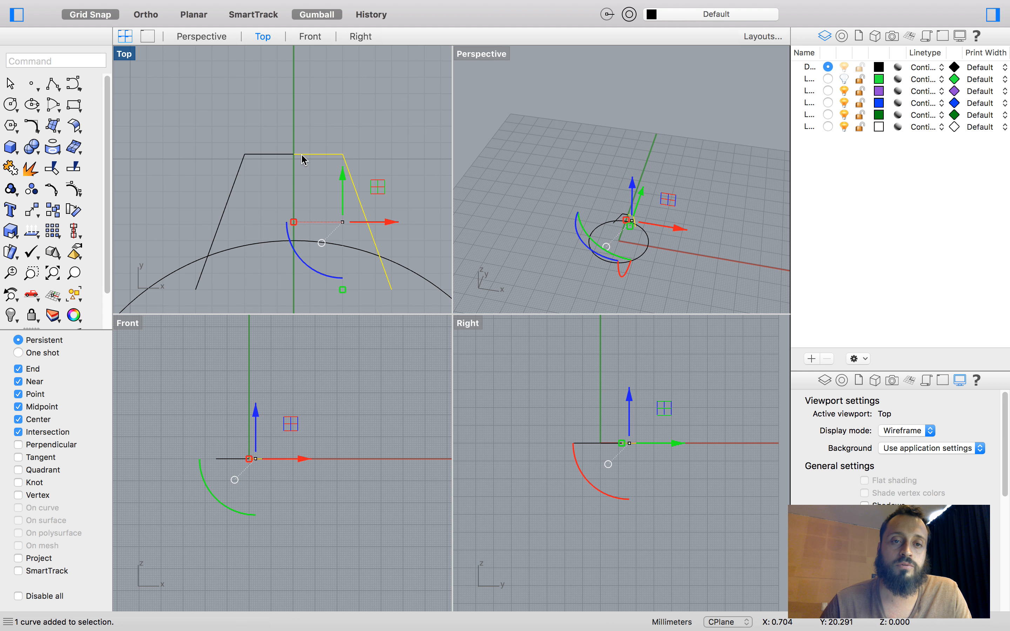
{"action": "left_click", "coordinate": [303, 177]}
Step: Join the two mirrored profile halves into one curve and clear the selection
{"action": "left_click_drag", "start_coordinate": [259, 151], "coordinate": [255, 168]}
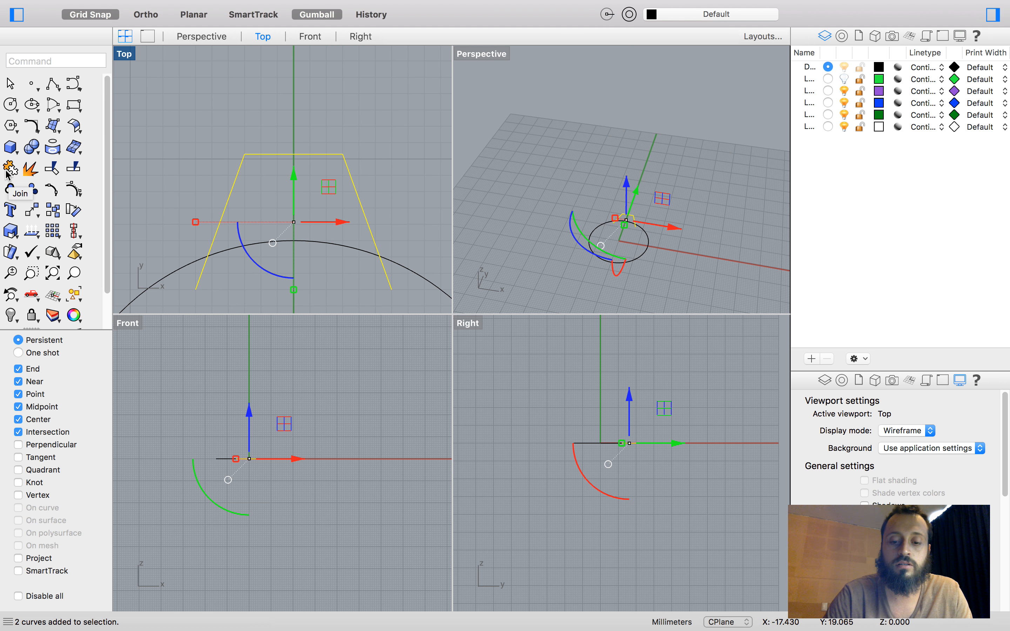
{"action": "type", "text": "join"}
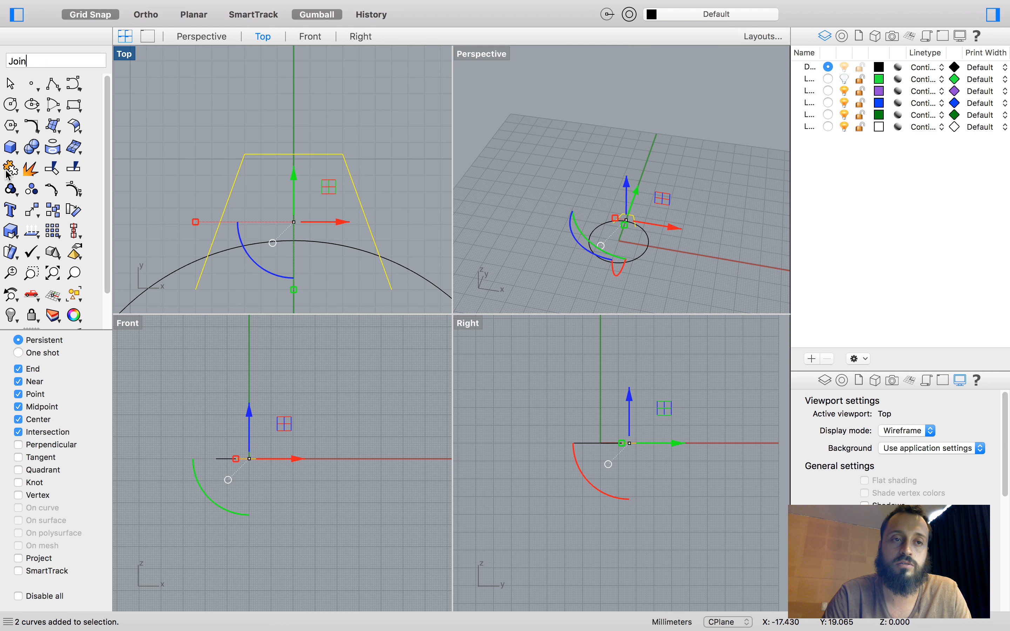
{"action": "key", "text": "Return"}
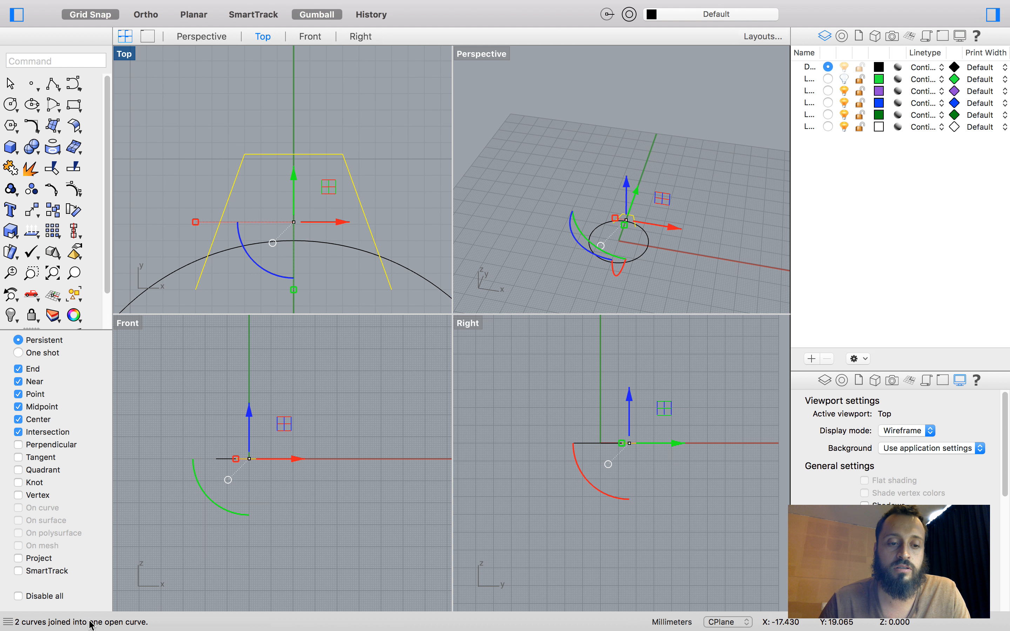
{"action": "left_click", "coordinate": [294, 120]}
{"action": "scroll", "coordinate": [305, 180], "scroll_direction": "down", "scroll_amount": 2}
{"action": "scroll", "coordinate": [287, 196], "scroll_direction": "up", "scroll_amount": 2}
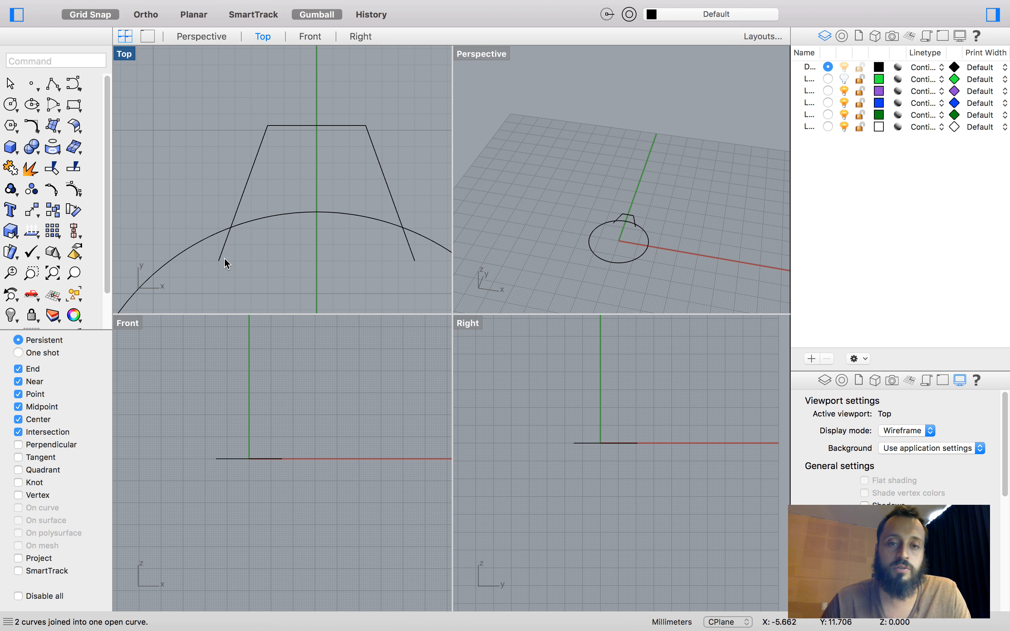
Step: Select the joined profile alone and together with the circle in the Top viewport to check the curves, clearing the selection
{"action": "scroll", "coordinate": [316, 177], "scroll_direction": "down", "scroll_amount": 2}
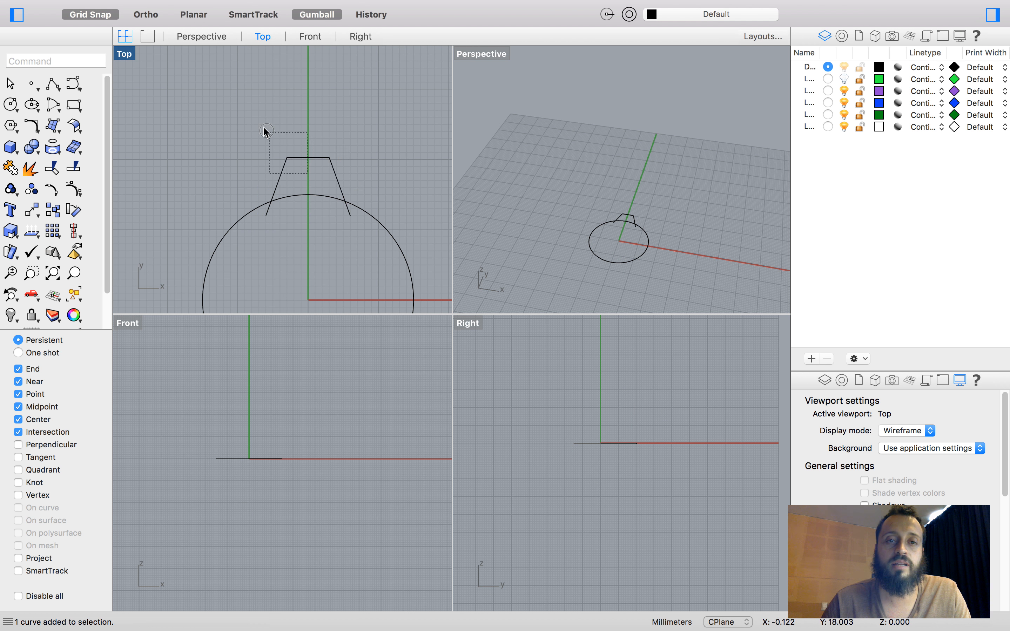
{"action": "scroll", "coordinate": [292, 180], "scroll_direction": "up", "scroll_amount": 2}
{"action": "scroll", "coordinate": [294, 182], "scroll_direction": "down", "scroll_amount": 4}
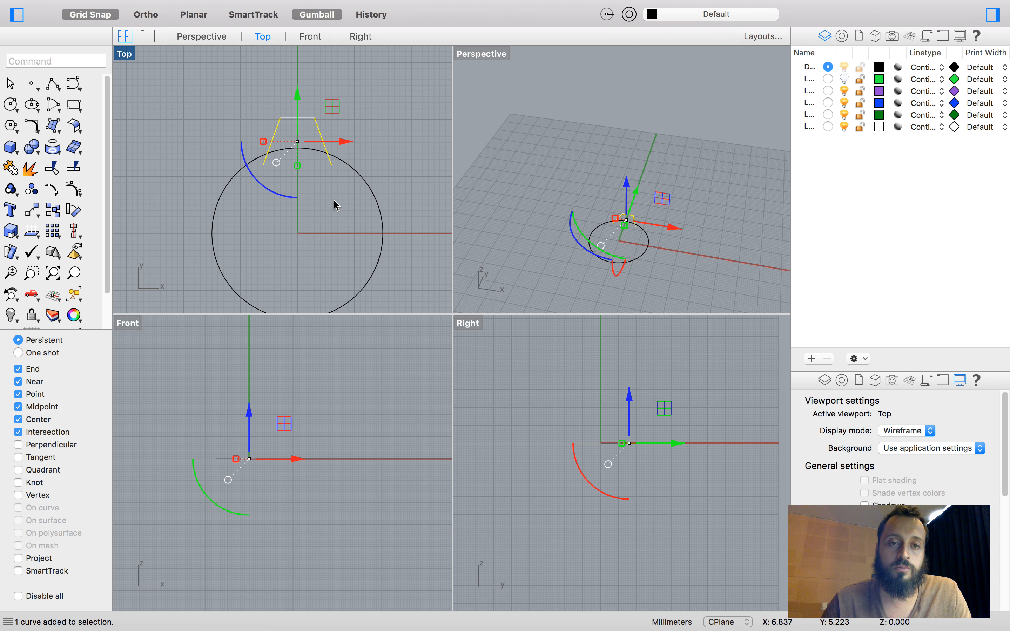
{"action": "left_click_drag", "start_coordinate": [342, 203], "coordinate": [225, 92]}
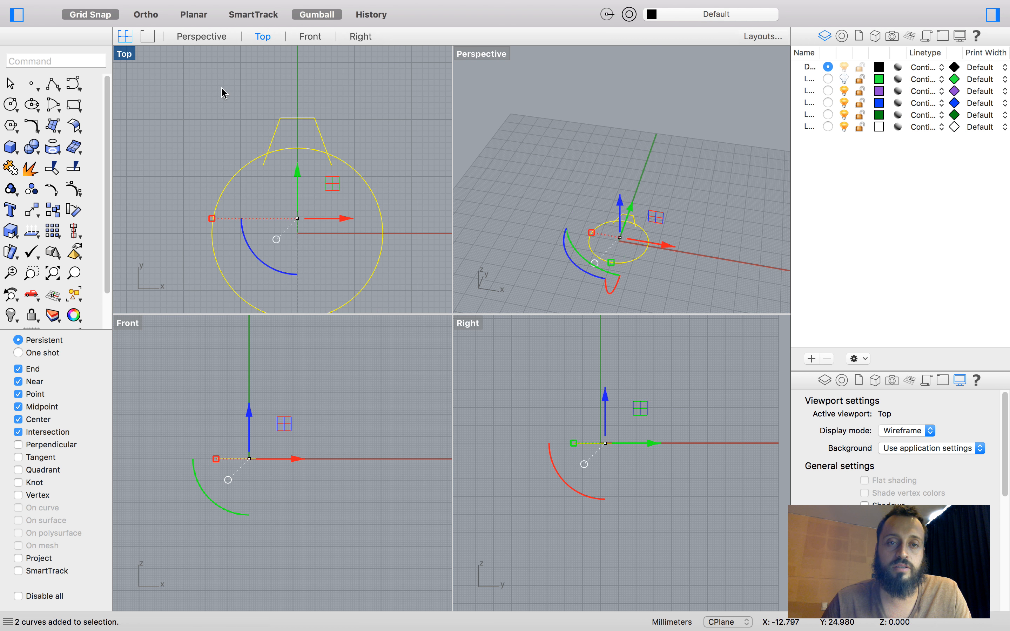
{"action": "scroll", "coordinate": [271, 155], "scroll_direction": "up", "scroll_amount": 2}
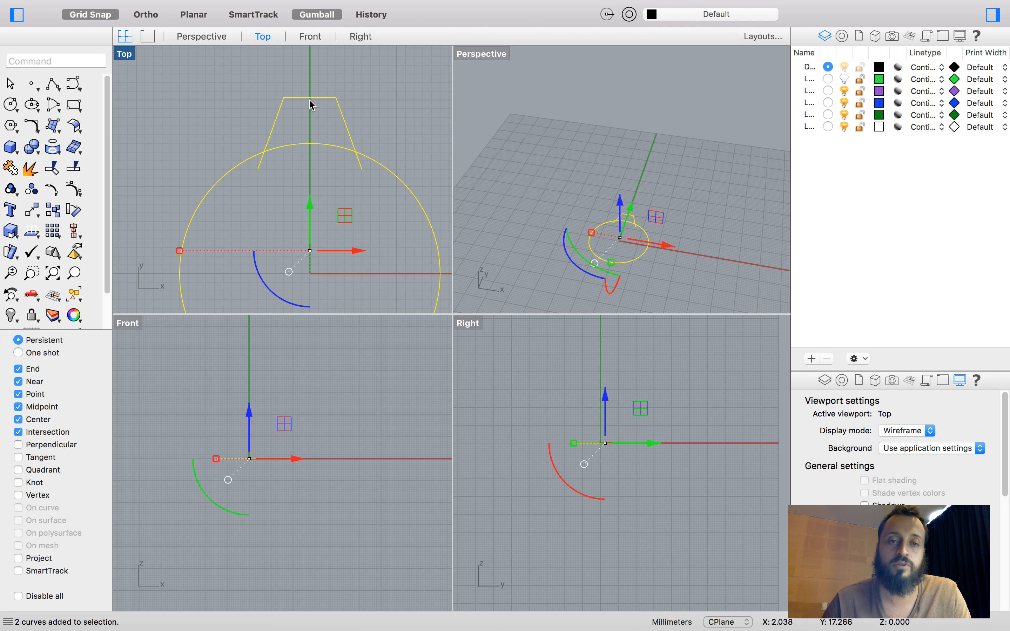
{"action": "left_click_drag", "start_coordinate": [316, 113], "coordinate": [270, 77]}
{"action": "scroll", "coordinate": [293, 107], "scroll_direction": "down", "scroll_amount": 2}
{"action": "scroll", "coordinate": [298, 106], "scroll_direction": "up", "scroll_amount": 2}
{"action": "scroll", "coordinate": [284, 166], "scroll_direction": "up", "scroll_amount": 2}
{"action": "left_click", "coordinate": [331, 175]}
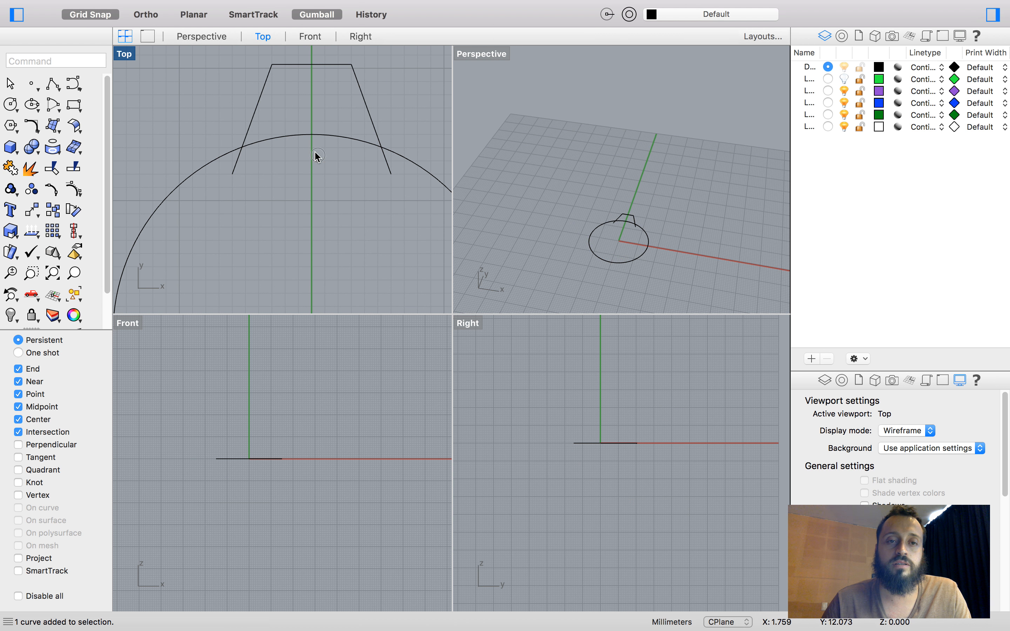
Step: Select all visible curves, clear the selection, and examine where the profile's legs cross the circle
{"action": "key", "text": "super+a"}
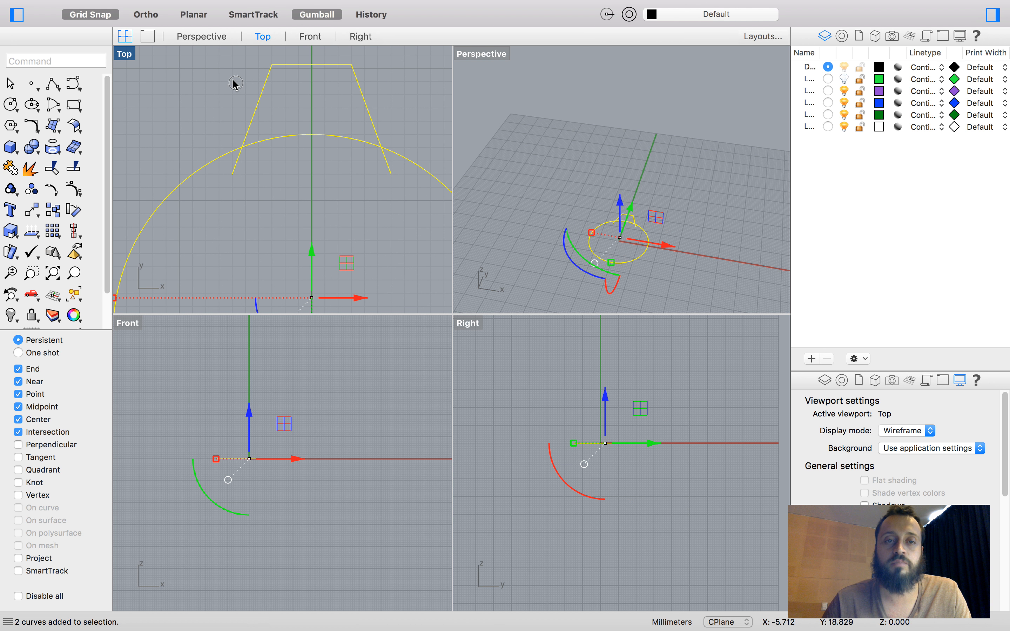
{"action": "left_click", "coordinate": [233, 81]}
{"action": "left_click", "coordinate": [252, 120]}
{"action": "left_click", "coordinate": [287, 151]}
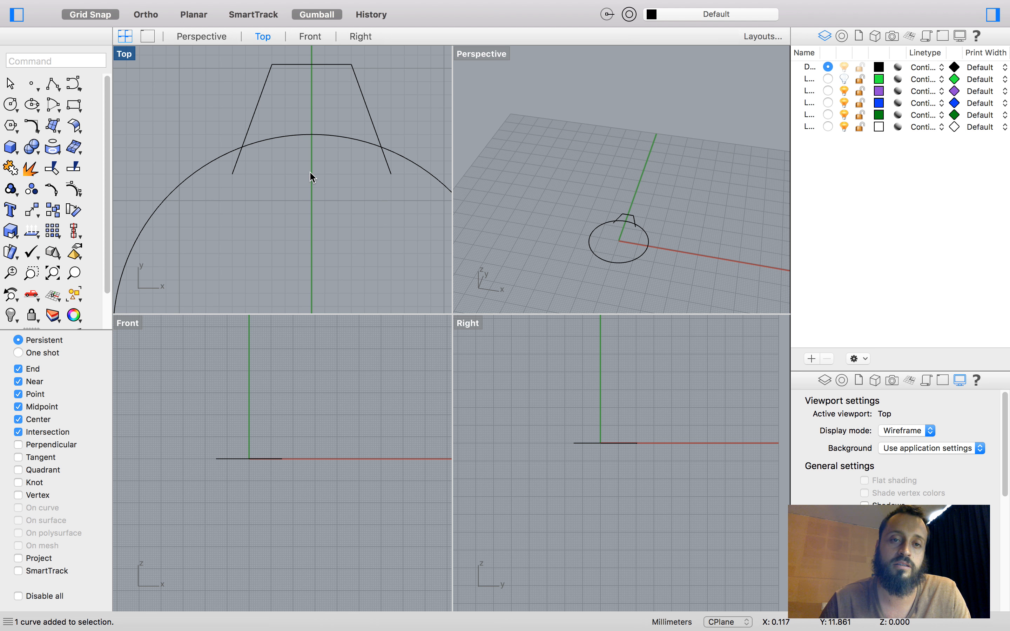
{"action": "left_click", "coordinate": [271, 138]}
{"action": "left_click", "coordinate": [241, 194]}
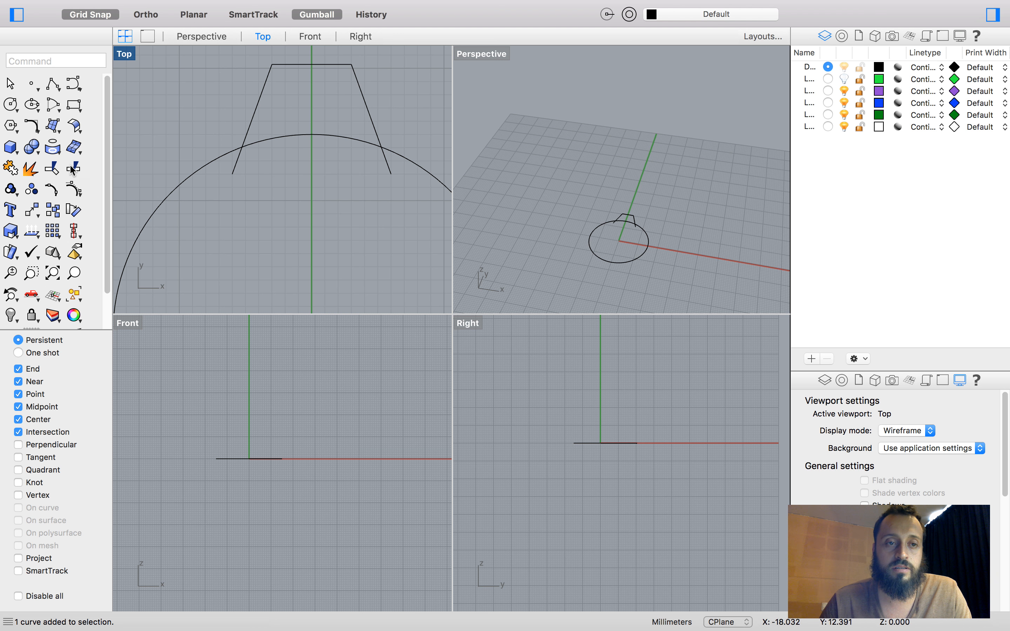
Step: Split the circle using the joined tooth profile as the cutting object
{"action": "type", "text": "s"}
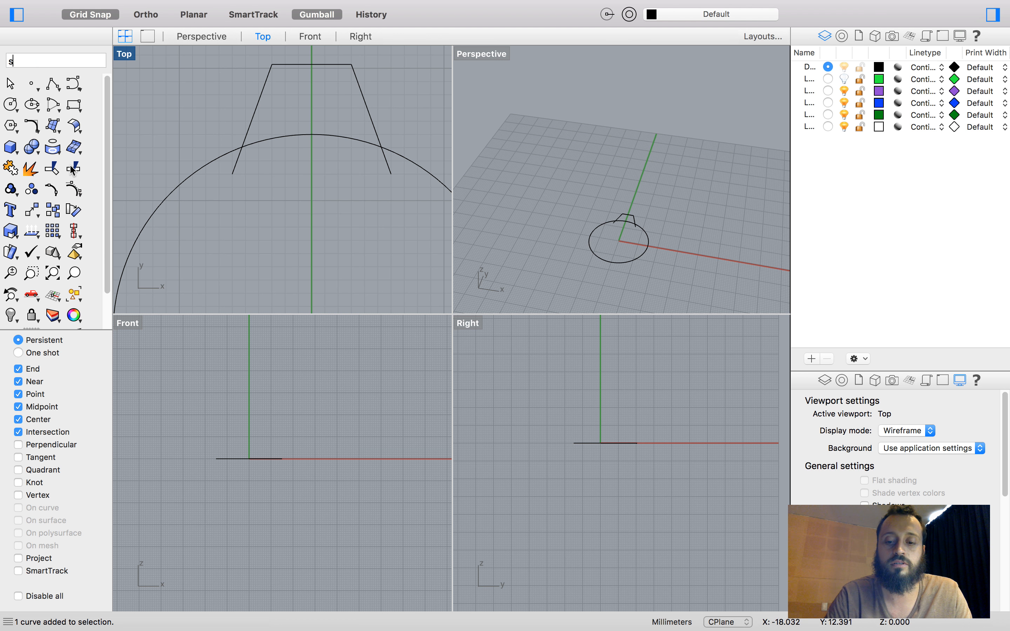
{"action": "key", "text": "Return"}
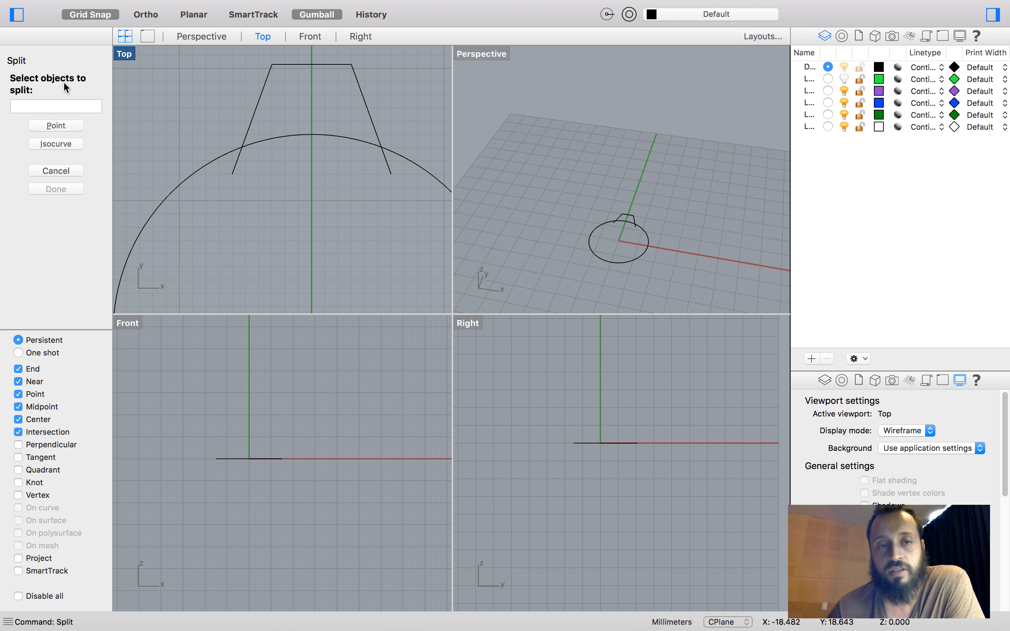
{"action": "left_click", "coordinate": [345, 136]}
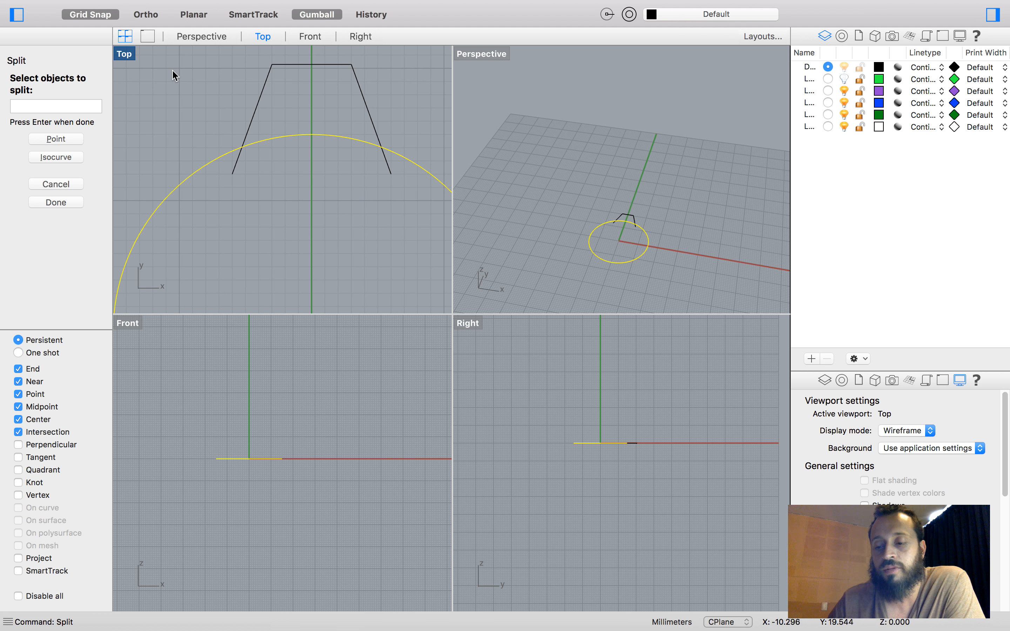
{"action": "key", "text": "Return"}
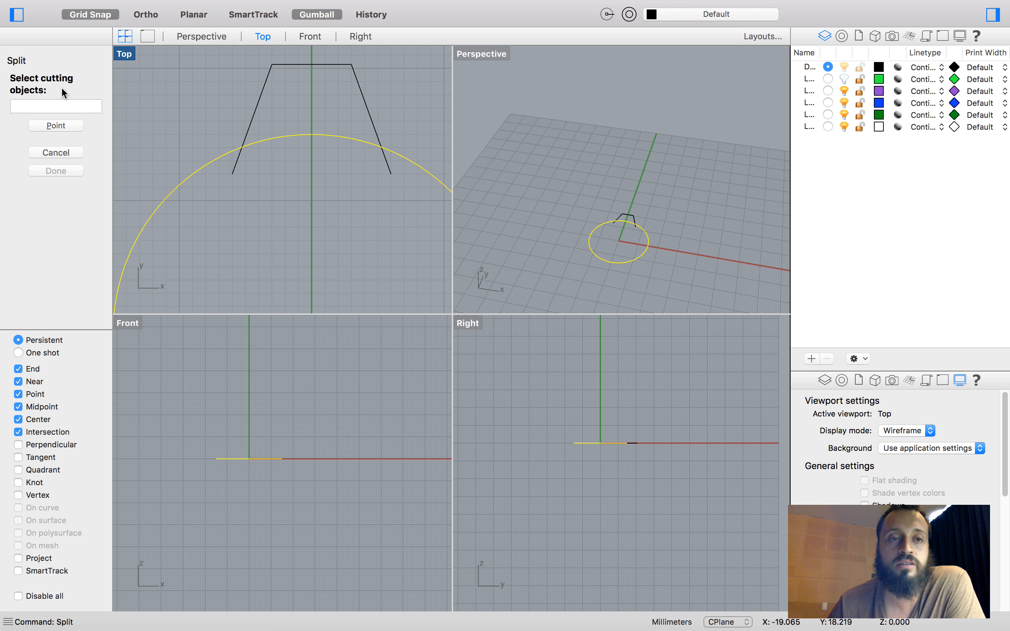
{"action": "left_click", "coordinate": [260, 102]}
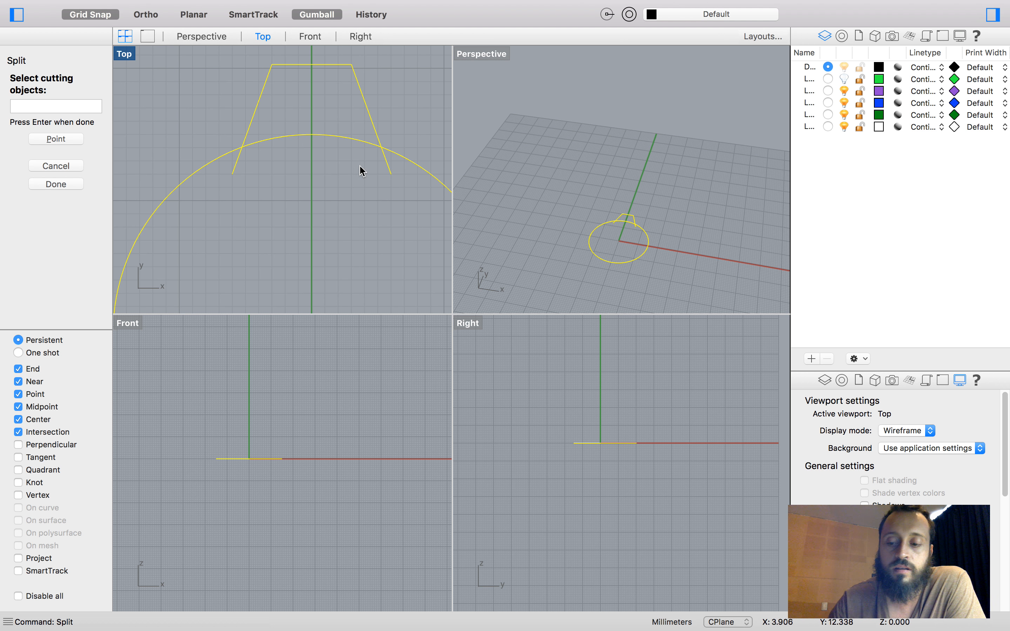
{"action": "key", "text": "Return"}
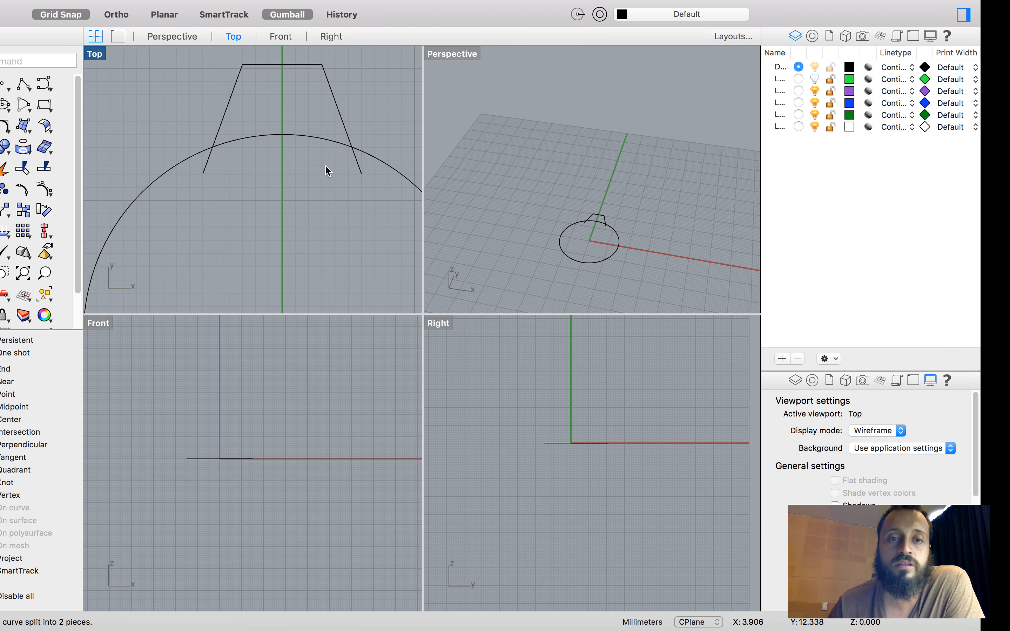
Step: Delete the circle's arc segment that lies between the two legs of the trapezoidal tooth
{"action": "left_click", "coordinate": [310, 134]}
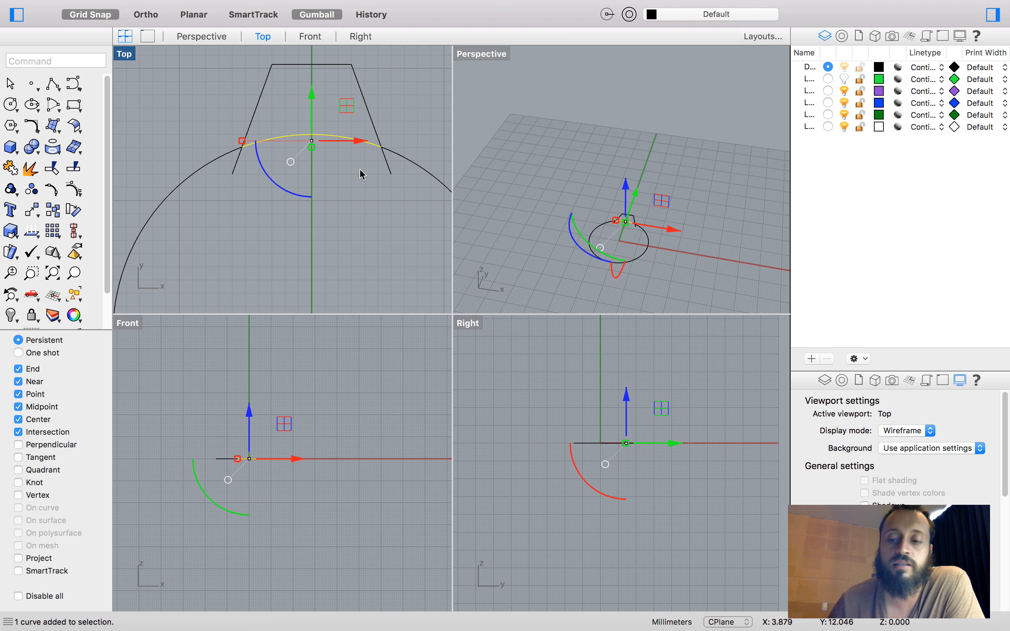
{"action": "key", "text": "Delete"}
{"action": "scroll", "coordinate": [318, 129], "scroll_direction": "down", "scroll_amount": 3}
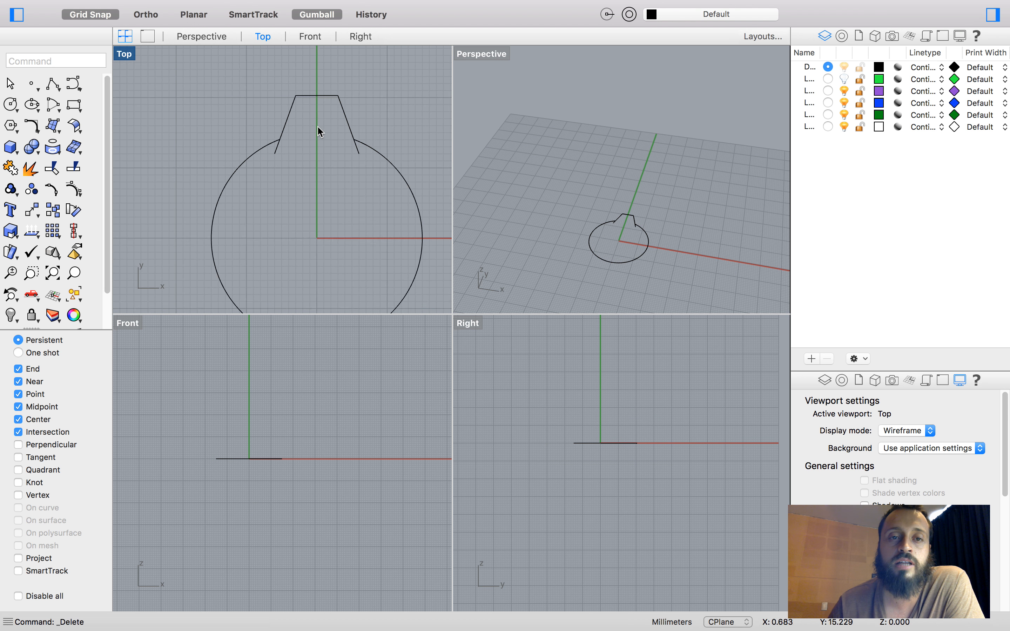
{"action": "left_click_drag", "start_coordinate": [210, 133], "coordinate": [212, 137]}
{"action": "left_click", "coordinate": [270, 185]}
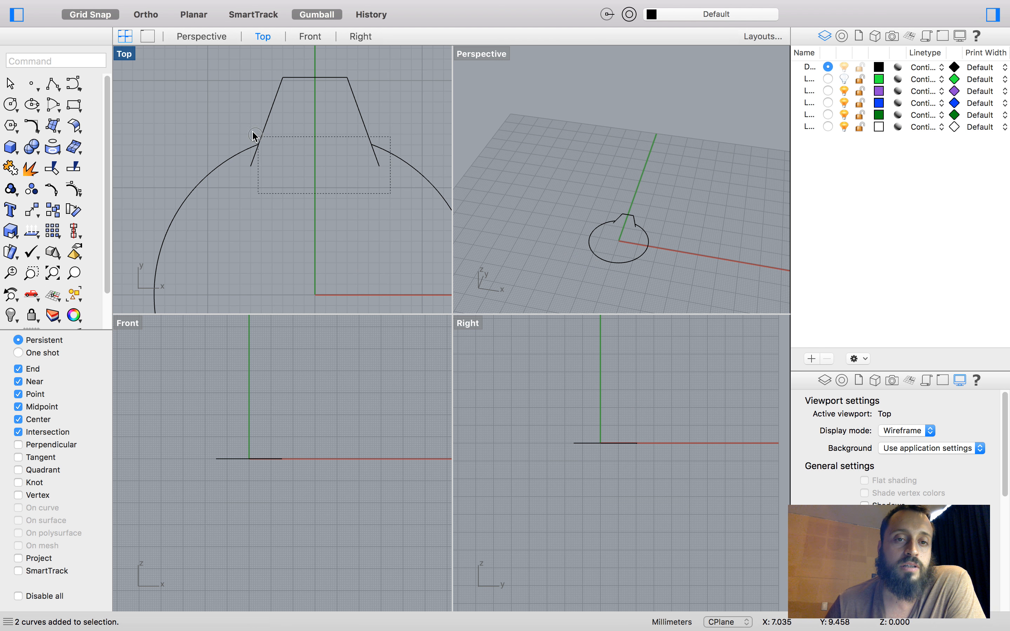
{"action": "scroll", "coordinate": [367, 151], "scroll_direction": "up", "scroll_amount": 3}
{"action": "scroll", "coordinate": [380, 156], "scroll_direction": "down", "scroll_amount": 3}
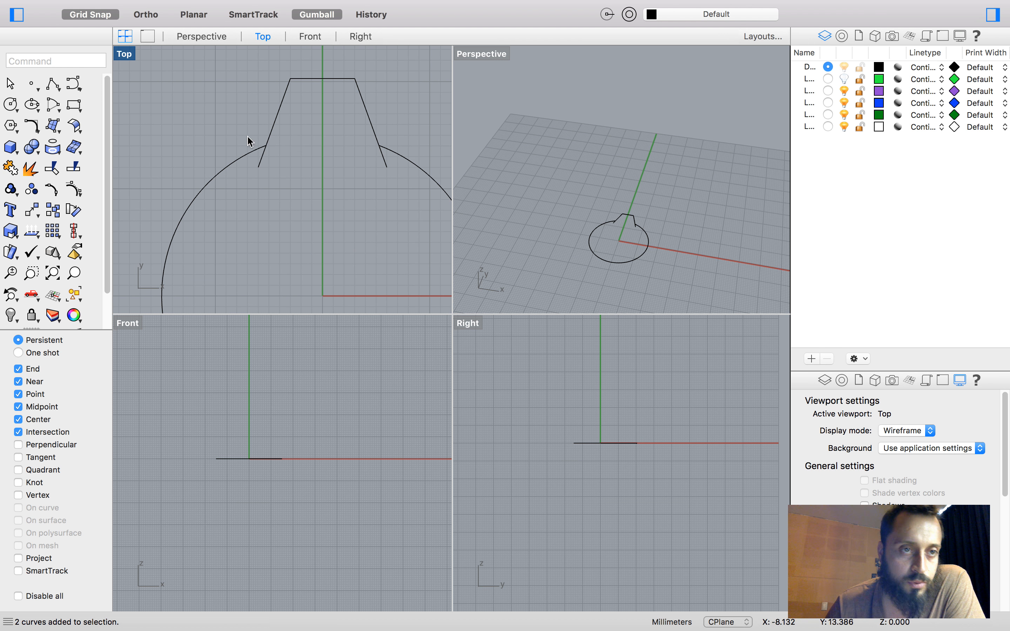
{"action": "scroll", "coordinate": [329, 153], "scroll_direction": "down", "scroll_amount": 3}
{"action": "scroll", "coordinate": [350, 163], "scroll_direction": "up", "scroll_amount": 3}
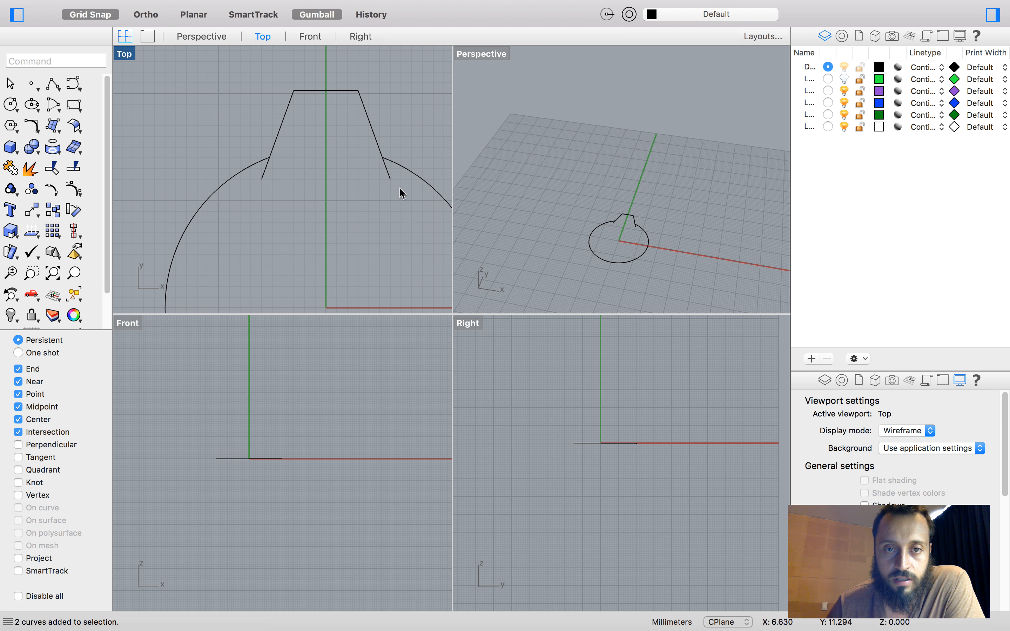
{"action": "left_click_drag", "start_coordinate": [389, 212], "coordinate": [207, 109]}
{"action": "scroll", "coordinate": [258, 172], "scroll_direction": "up", "scroll_amount": 8}
{"action": "scroll", "coordinate": [189, 167], "scroll_direction": "down", "scroll_amount": 5}
{"action": "scroll", "coordinate": [228, 158], "scroll_direction": "up", "scroll_amount": 8}
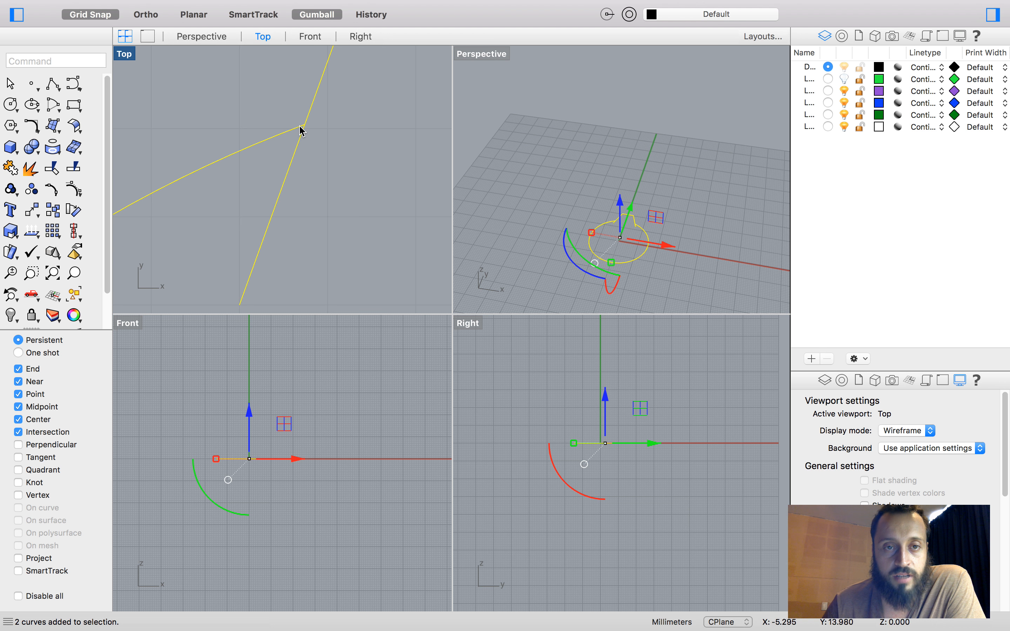
{"action": "scroll", "coordinate": [305, 128], "scroll_direction": "up", "scroll_amount": 2}
{"action": "scroll", "coordinate": [288, 138], "scroll_direction": "down", "scroll_amount": 2}
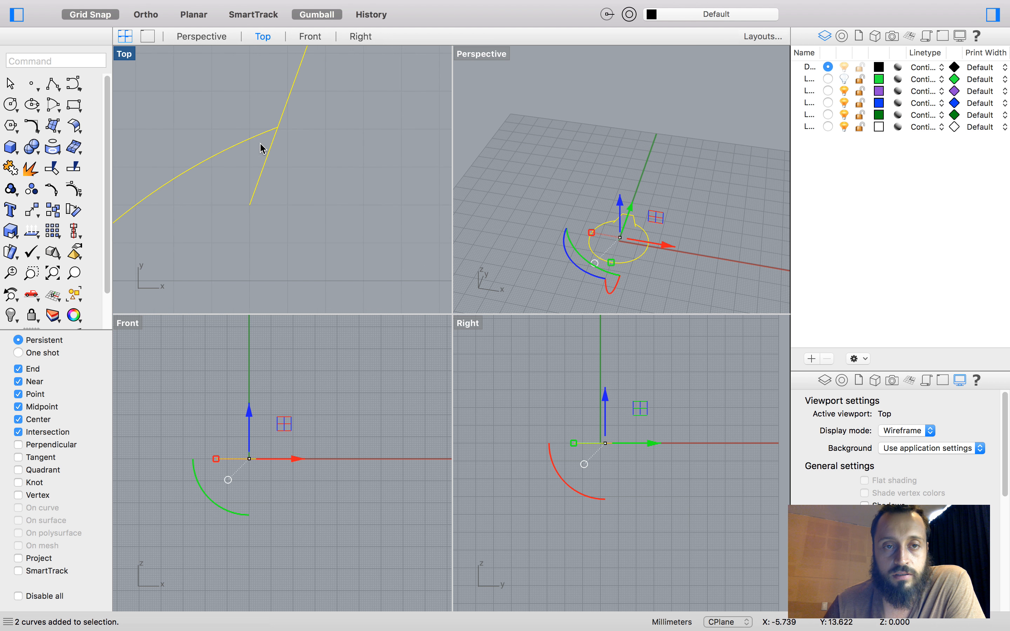
{"action": "scroll", "coordinate": [224, 156], "scroll_direction": "down", "scroll_amount": 5}
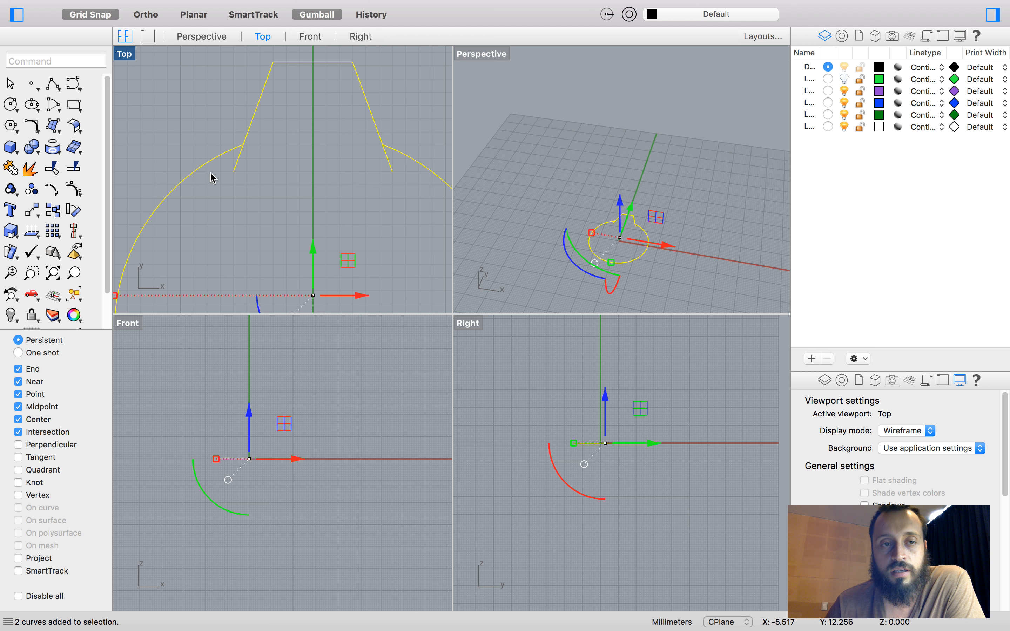
{"action": "left_click", "coordinate": [49, 169]}
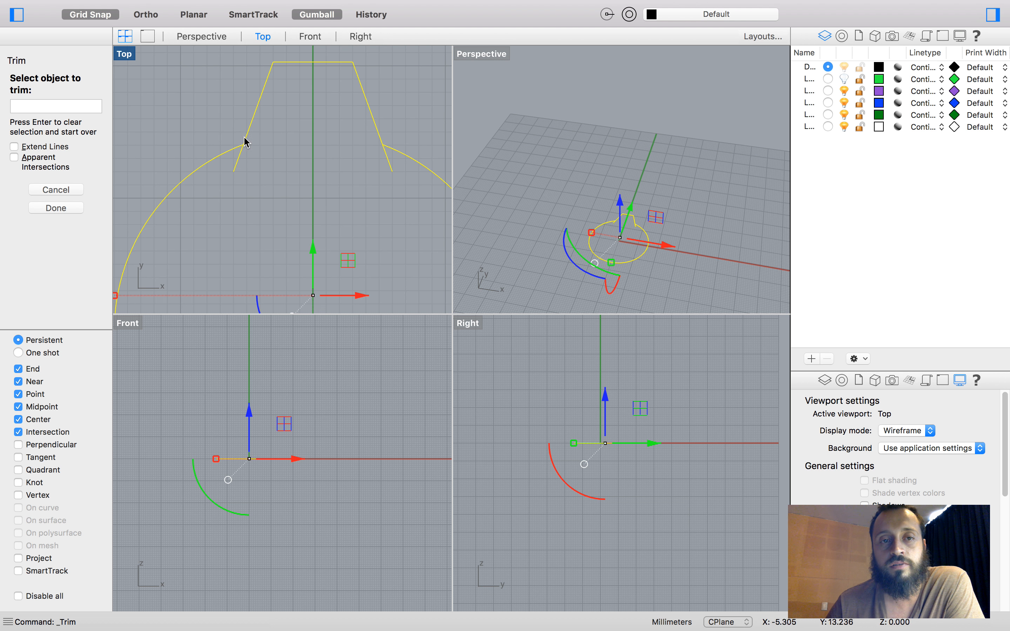
{"action": "key", "text": "Escape"}
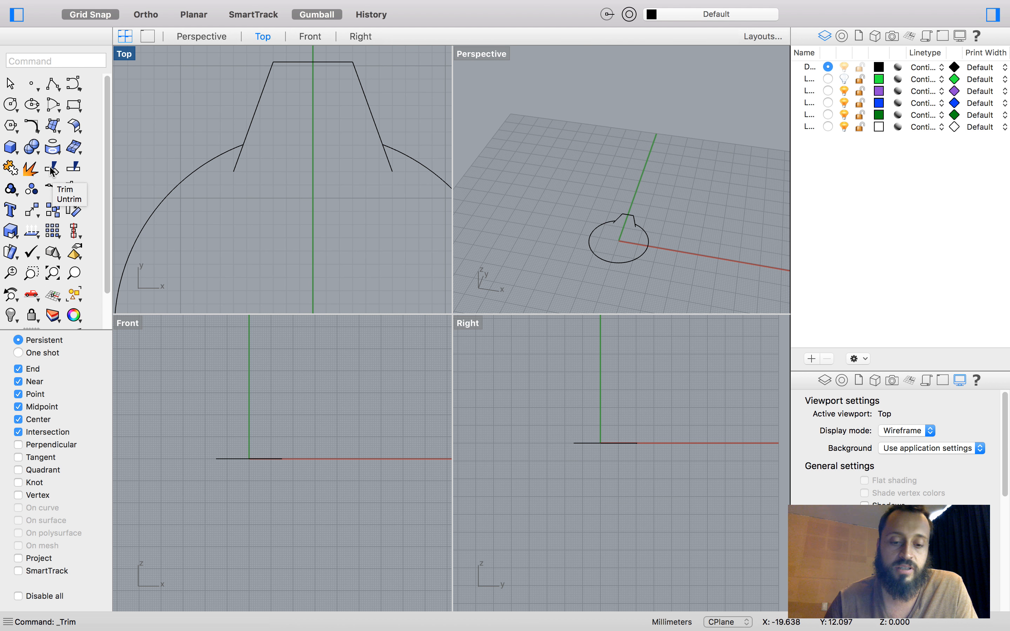
Step: Trim both tooth leg ends that extend inside the circle, using the tooth and circle curves as cutting objects
{"action": "type", "text": "Trim"}
{"action": "key", "text": "Return"}
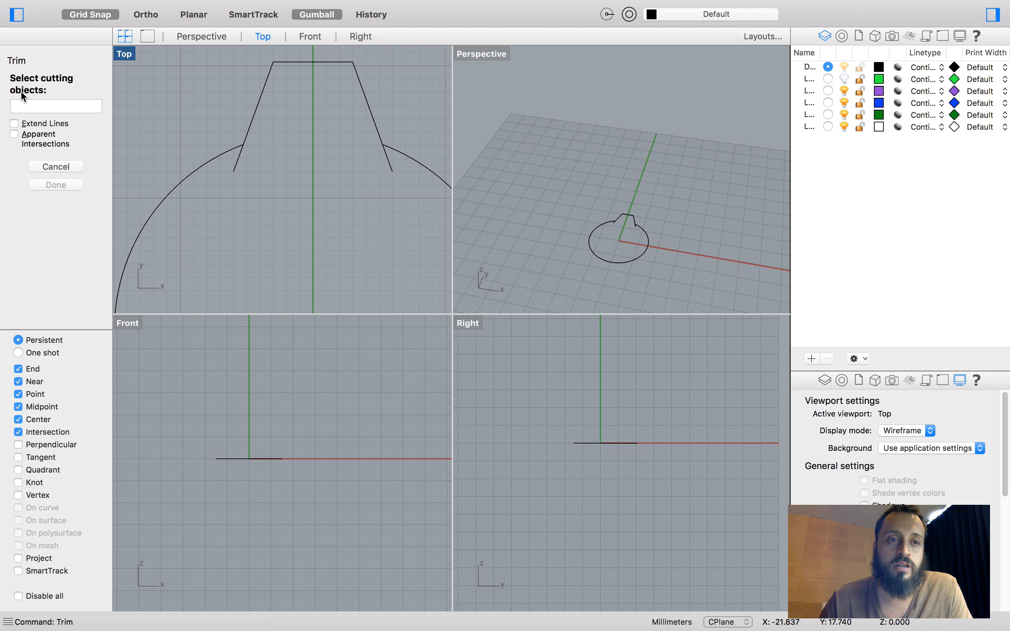
{"action": "left_click_drag", "start_coordinate": [331, 218], "coordinate": [202, 113]}
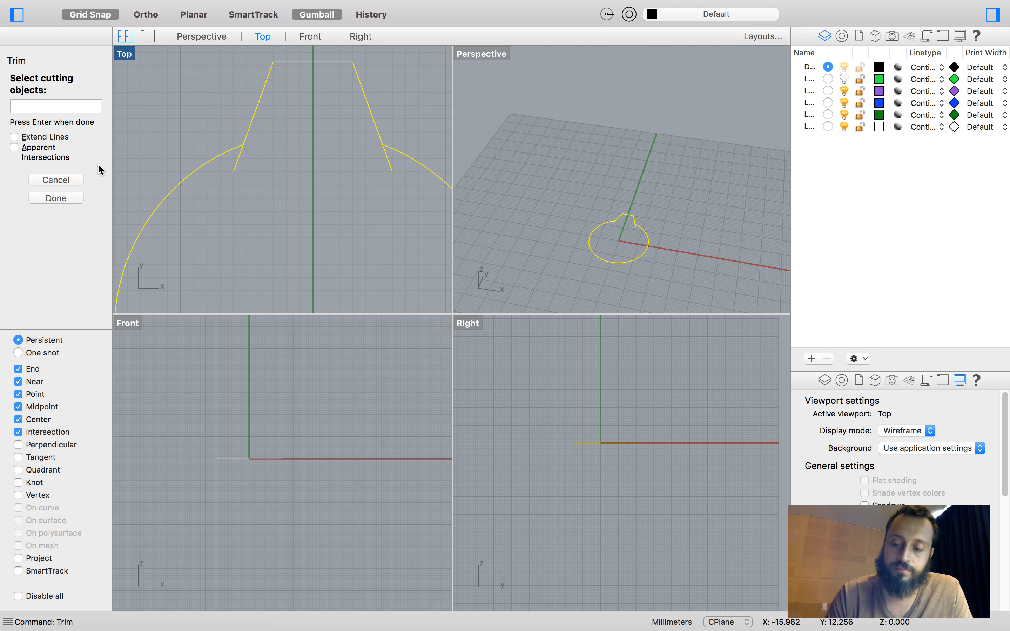
{"action": "key", "text": "Return"}
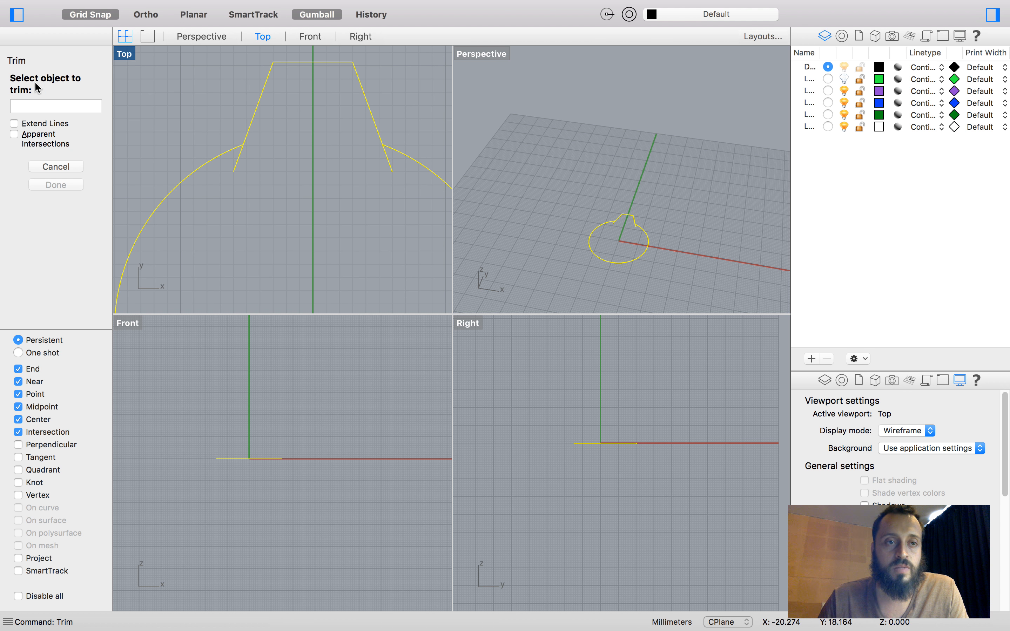
{"action": "scroll", "coordinate": [237, 152], "scroll_direction": "up", "scroll_amount": 5}
{"action": "left_click", "coordinate": [231, 171]}
{"action": "scroll", "coordinate": [231, 170], "scroll_direction": "down", "scroll_amount": 5}
{"action": "scroll", "coordinate": [340, 162], "scroll_direction": "up", "scroll_amount": 5}
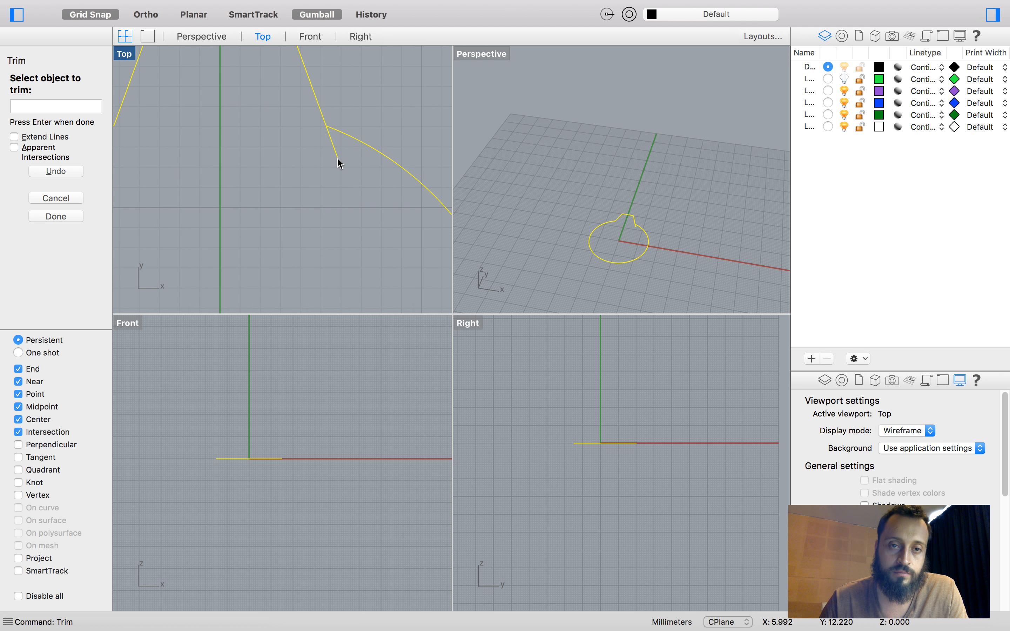
{"action": "left_click", "coordinate": [334, 159]}
{"action": "scroll", "coordinate": [317, 129], "scroll_direction": "up", "scroll_amount": 3}
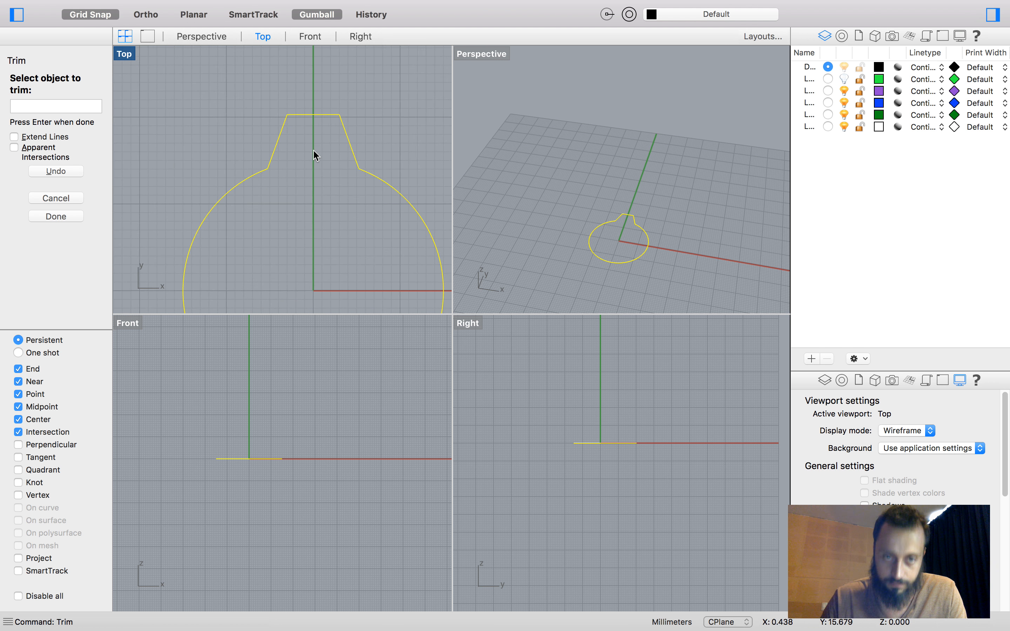
{"action": "scroll", "coordinate": [314, 148], "scroll_direction": "down", "scroll_amount": 3}
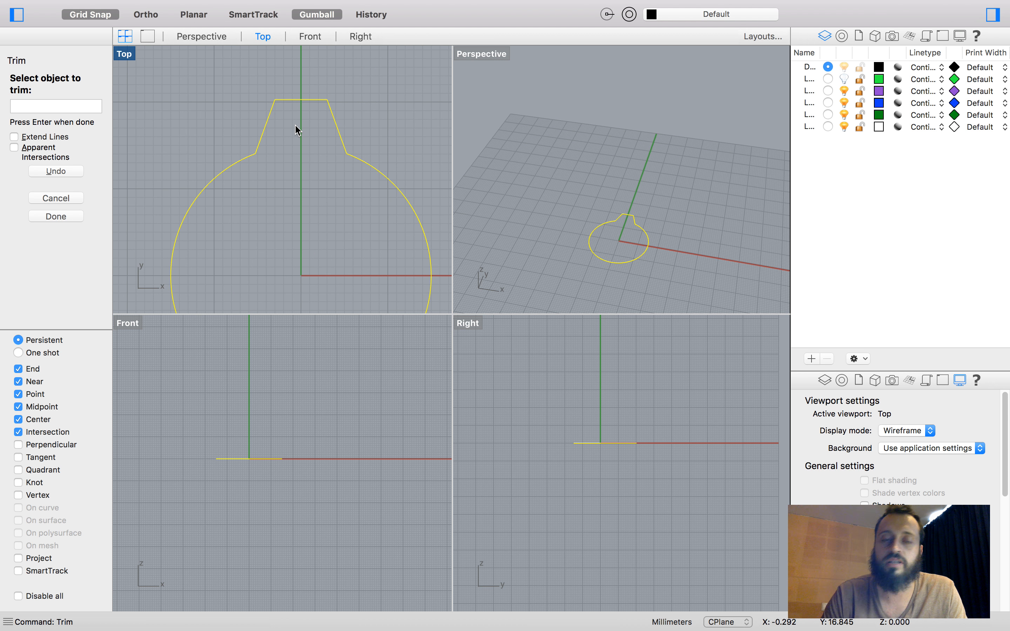
{"action": "key", "text": "Return"}
{"action": "left_click_drag", "start_coordinate": [295, 125], "coordinate": [255, 90]}
{"action": "left_click", "coordinate": [222, 168]}
{"action": "scroll", "coordinate": [233, 107], "scroll_direction": "down", "scroll_amount": 6}
{"action": "scroll", "coordinate": [233, 107], "scroll_direction": "up", "scroll_amount": 6}
{"action": "left_click", "coordinate": [232, 109]}
{"action": "scroll", "coordinate": [292, 116], "scroll_direction": "down", "scroll_amount": 6}
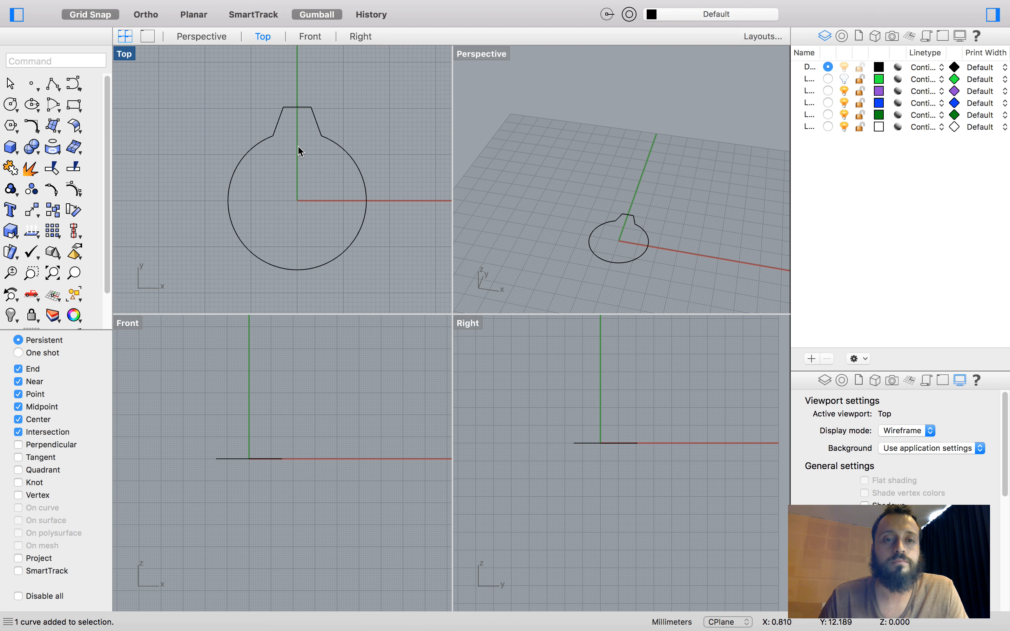
{"action": "scroll", "coordinate": [301, 152], "scroll_direction": "up", "scroll_amount": 2}
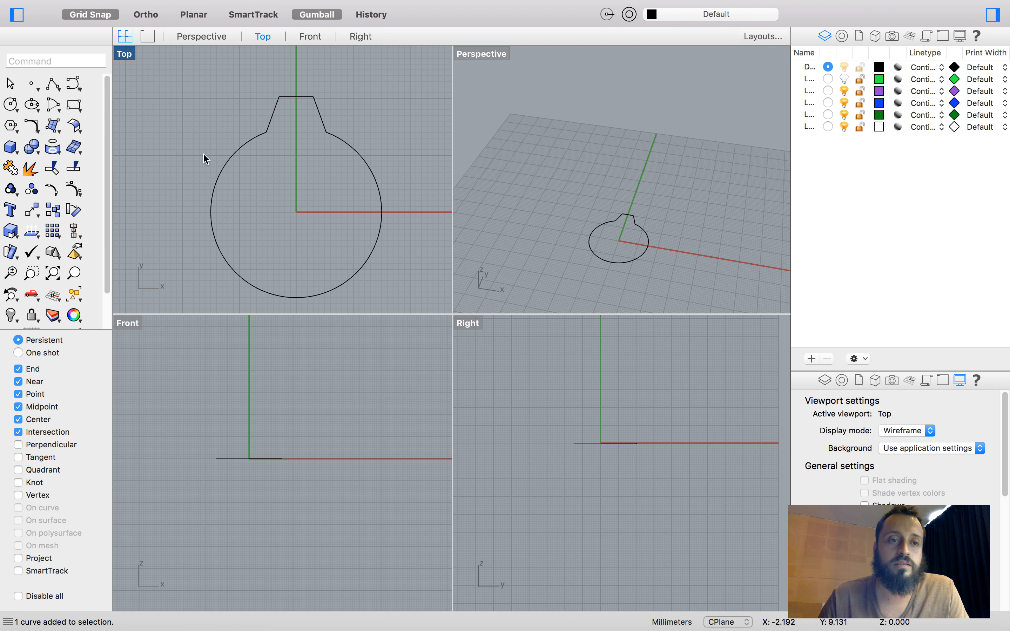
{"action": "left_click_drag", "start_coordinate": [302, 122], "coordinate": [269, 84]}
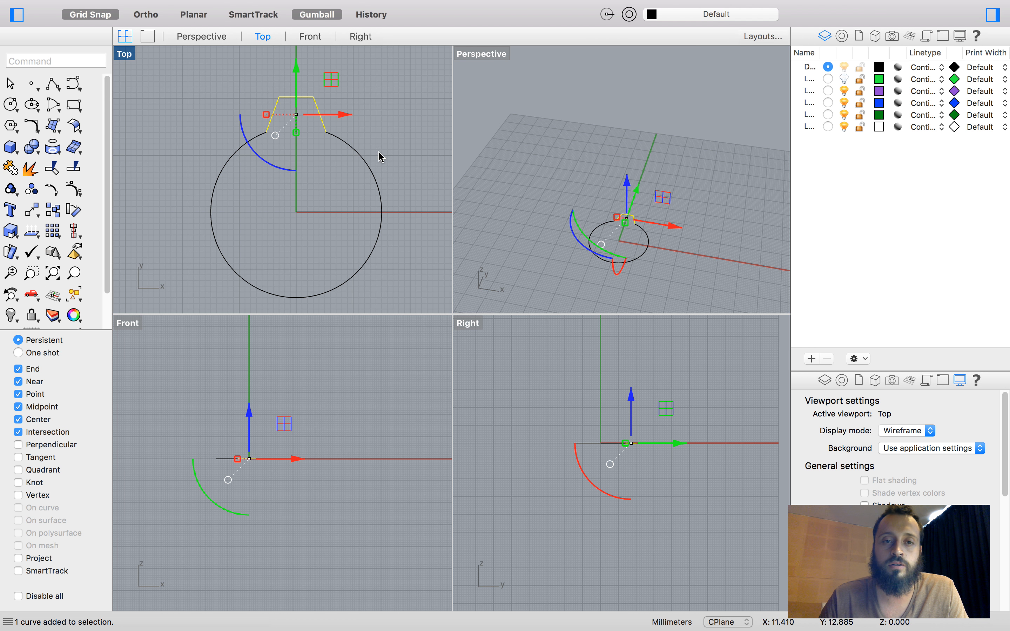
{"action": "scroll", "coordinate": [286, 212], "scroll_direction": "down", "scroll_amount": 3}
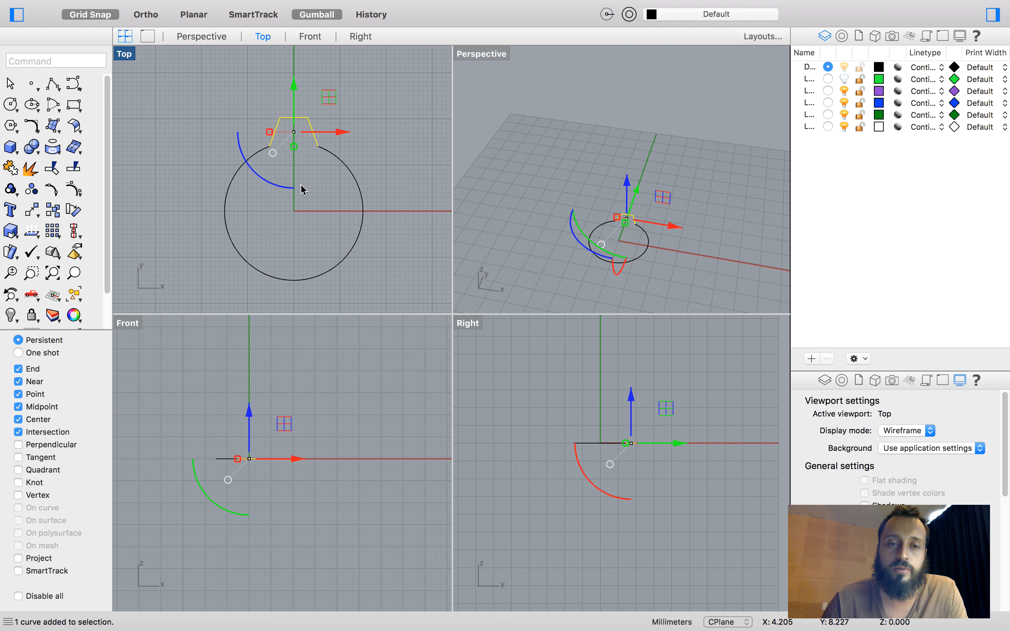
{"action": "type", "text": "Arrayp"}
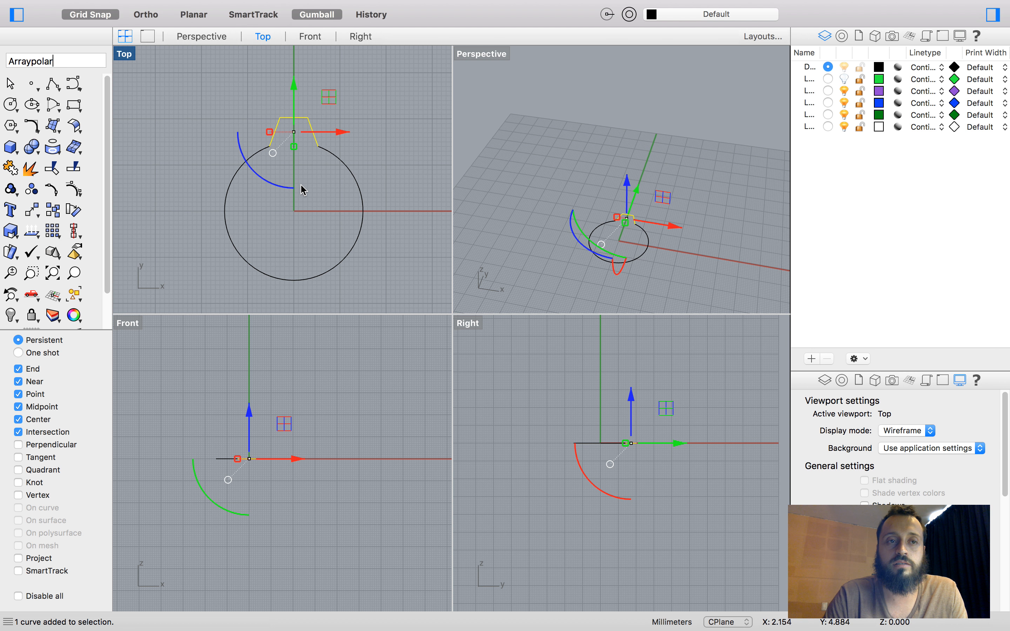
{"action": "type", "text": "olar"}
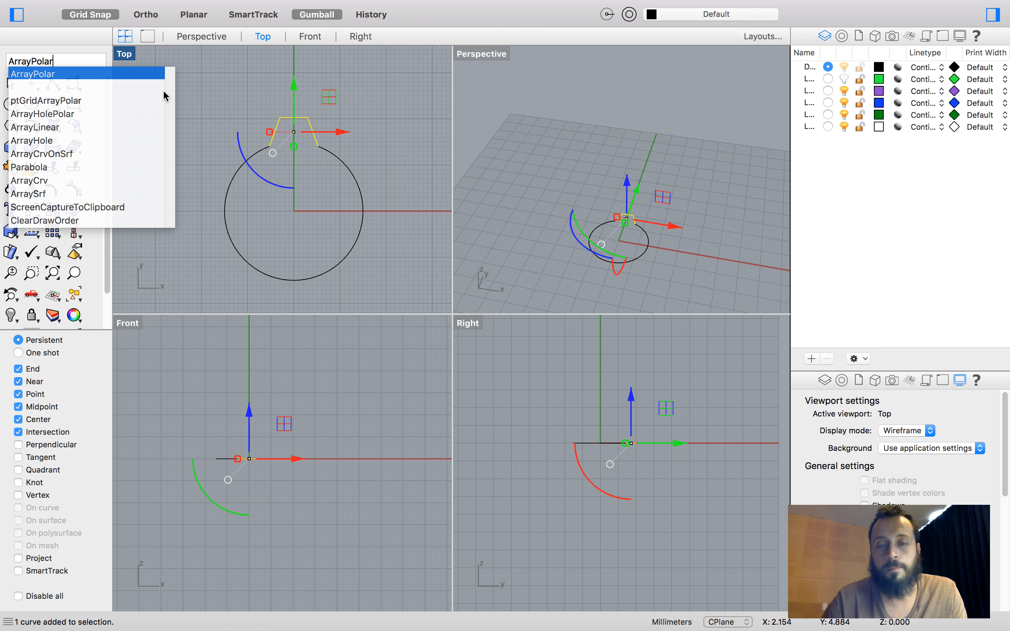
{"action": "key", "text": "Return"}
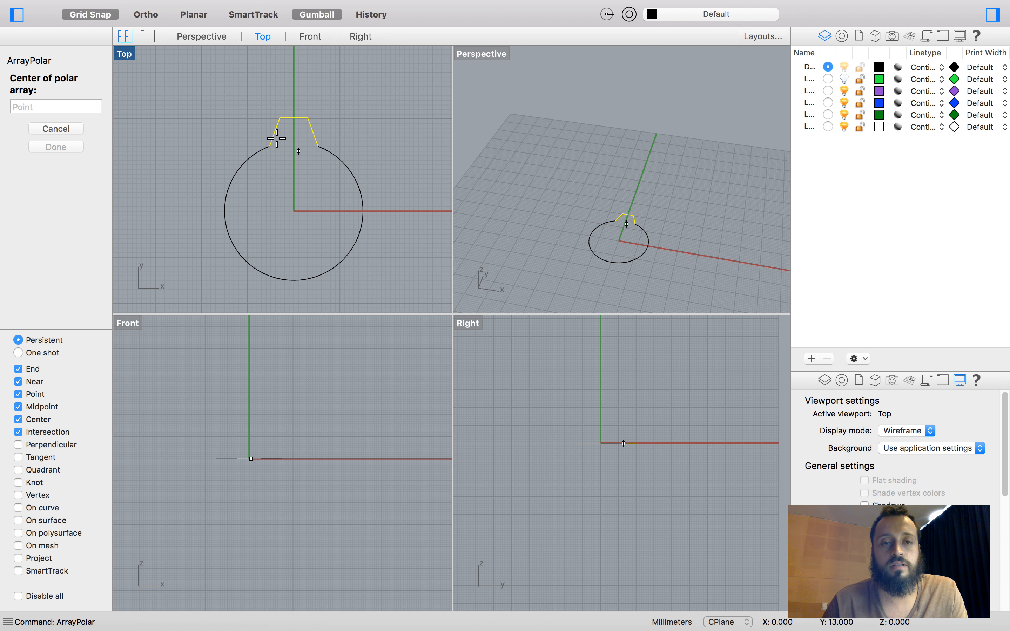
{"action": "key", "text": "Escape"}
{"action": "key", "text": "Escape"}
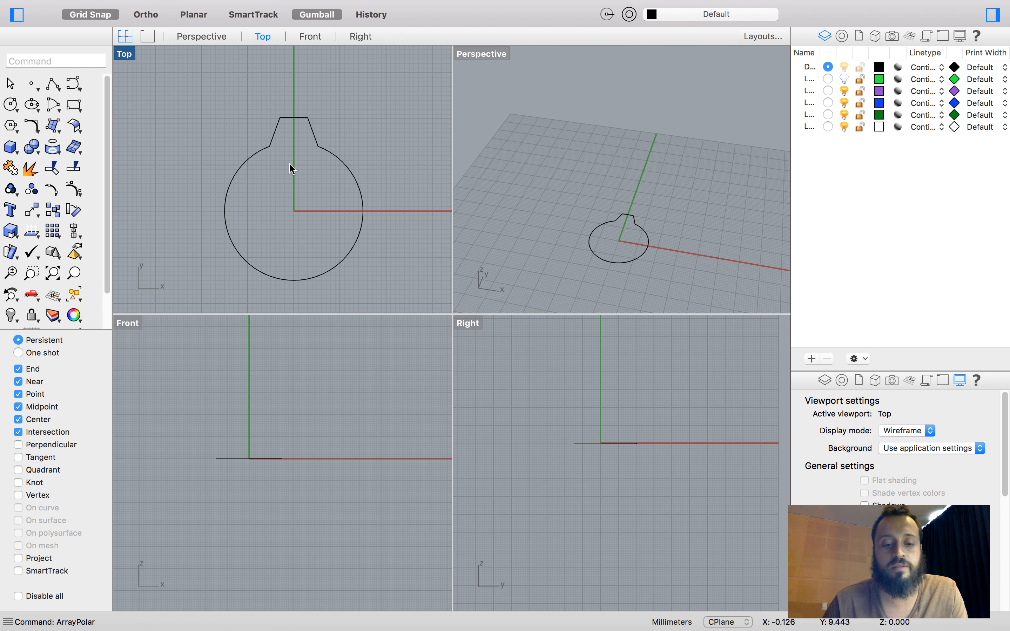
Step: Start a polar array of the trapezoidal tooth with its centre at the off-centre point 6, 6 inside the circle
{"action": "type", "text": "Arry"}
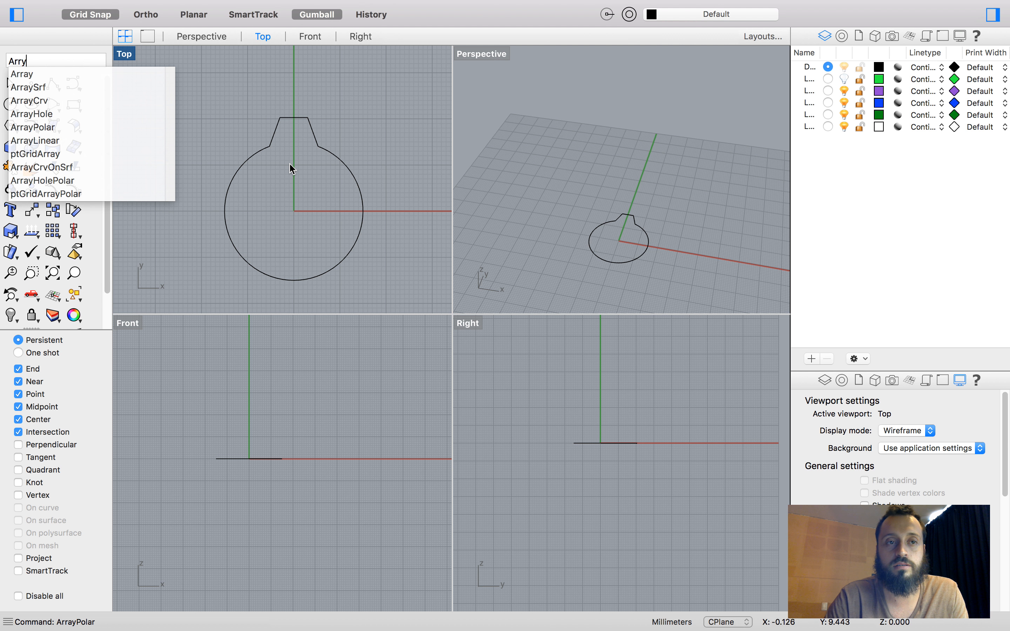
{"action": "key", "text": "BackSpace"}
{"action": "key", "text": "Return"}
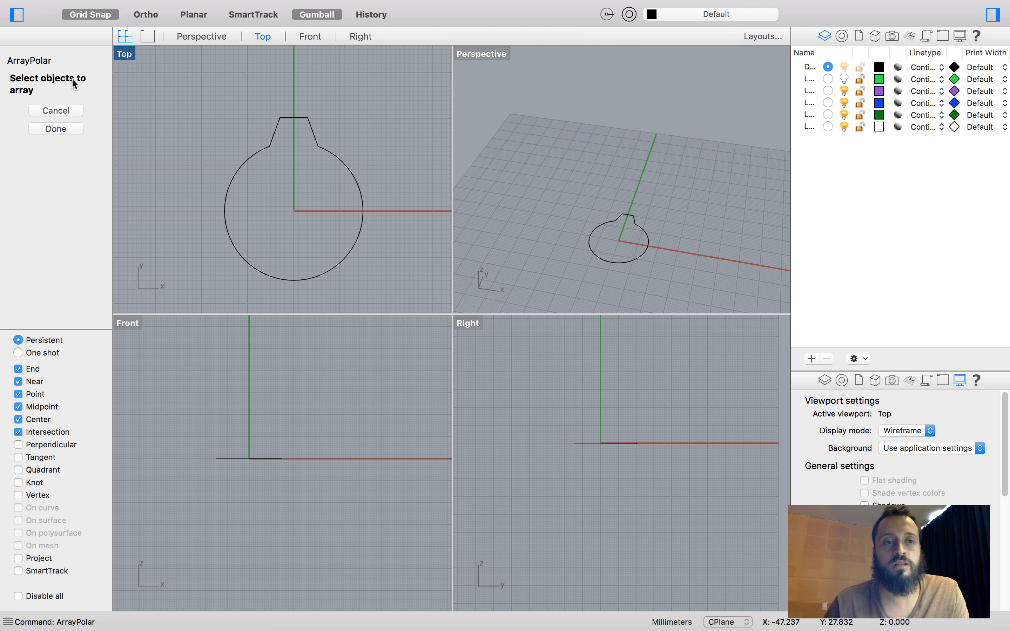
{"action": "scroll", "coordinate": [252, 131], "scroll_direction": "up", "scroll_amount": 3}
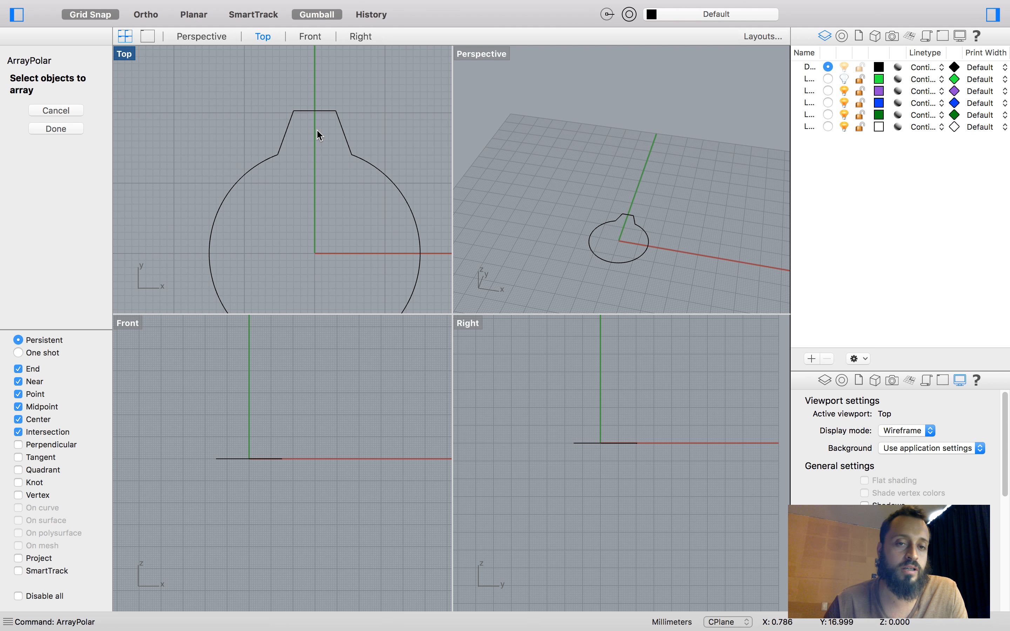
{"action": "left_click", "coordinate": [283, 146]}
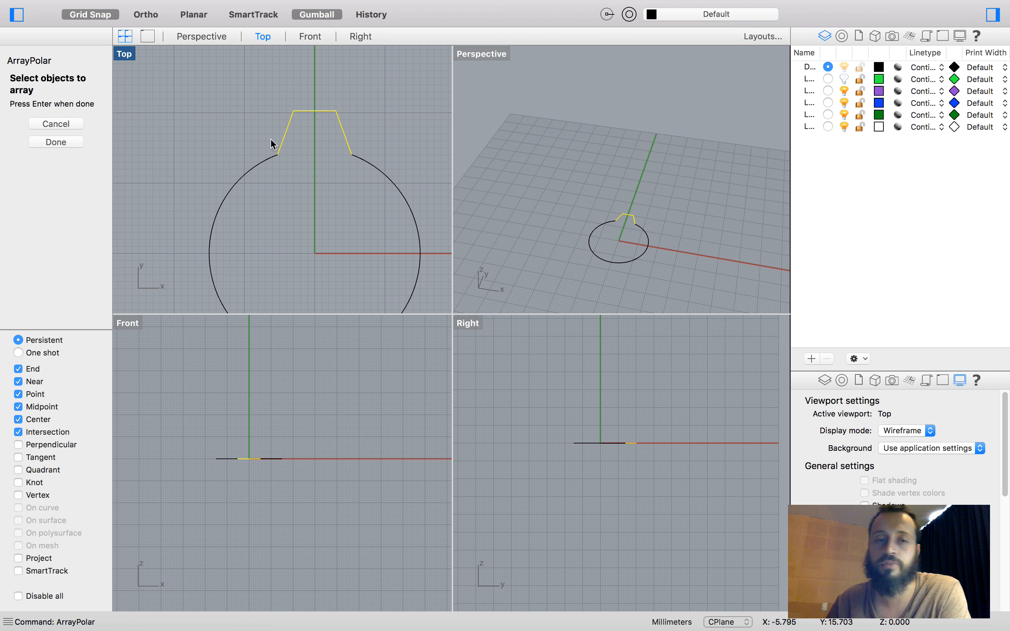
{"action": "key", "text": "Return"}
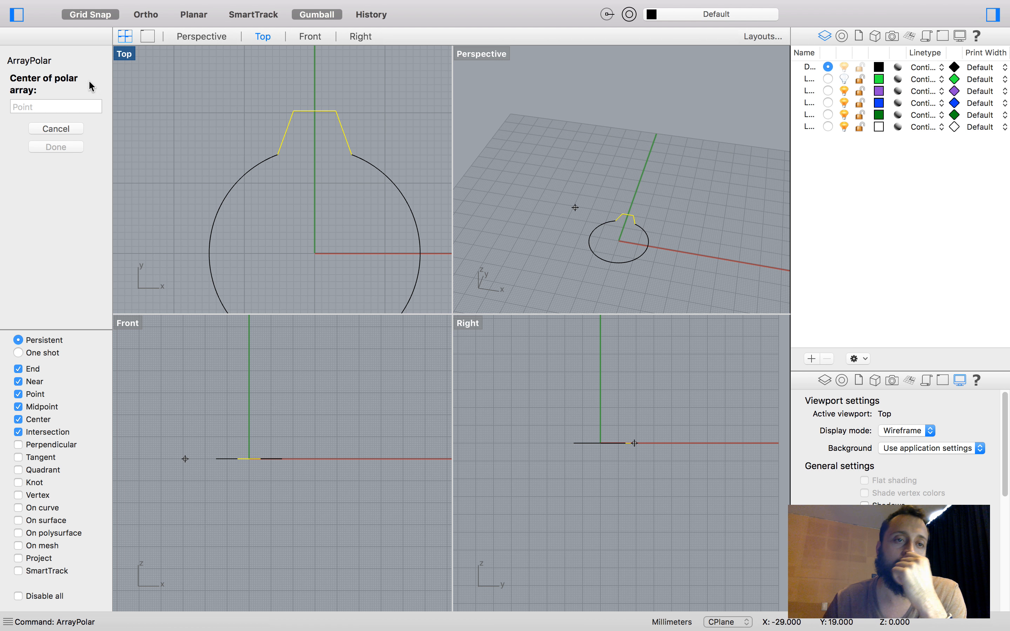
{"action": "scroll", "coordinate": [314, 198], "scroll_direction": "down", "scroll_amount": 5}
{"action": "scroll", "coordinate": [317, 196], "scroll_direction": "up", "scroll_amount": 3}
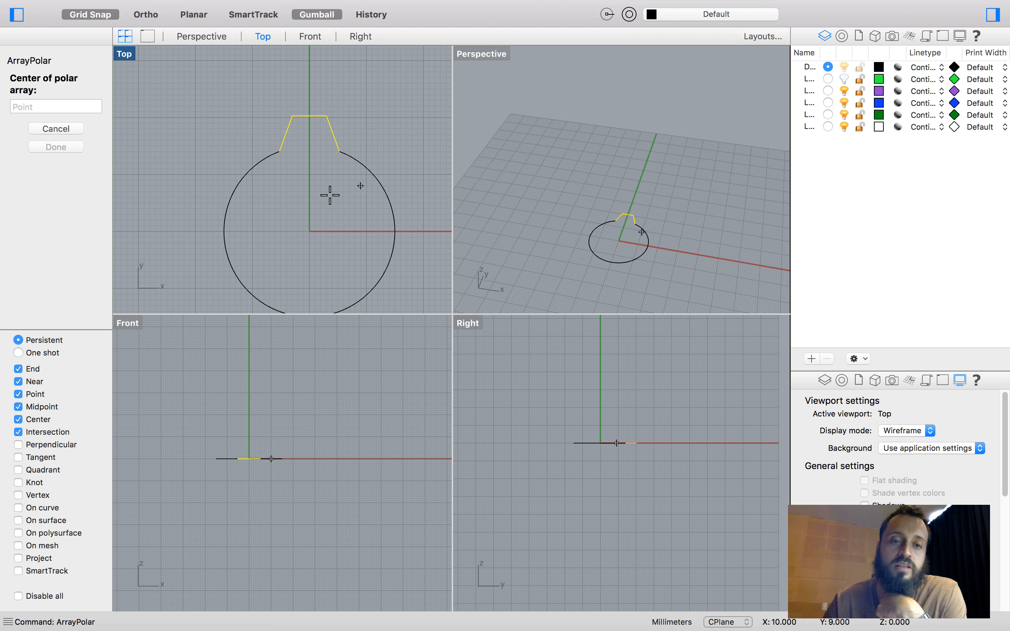
{"action": "scroll", "coordinate": [265, 162], "scroll_direction": "down", "scroll_amount": 3}
{"action": "scroll", "coordinate": [281, 198], "scroll_direction": "up", "scroll_amount": 2}
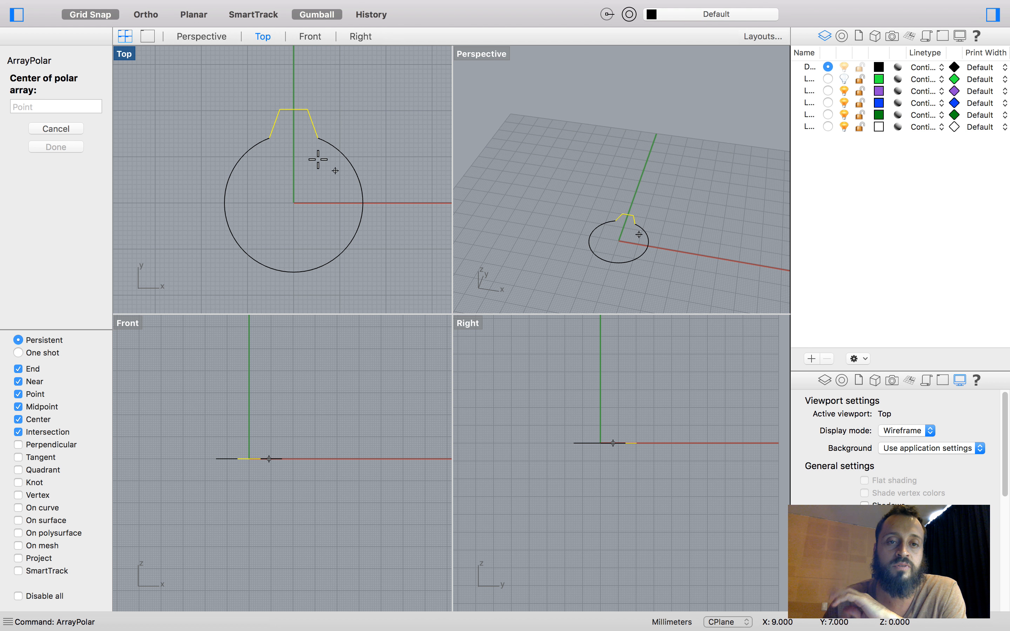
{"action": "scroll", "coordinate": [307, 152], "scroll_direction": "down", "scroll_amount": 3}
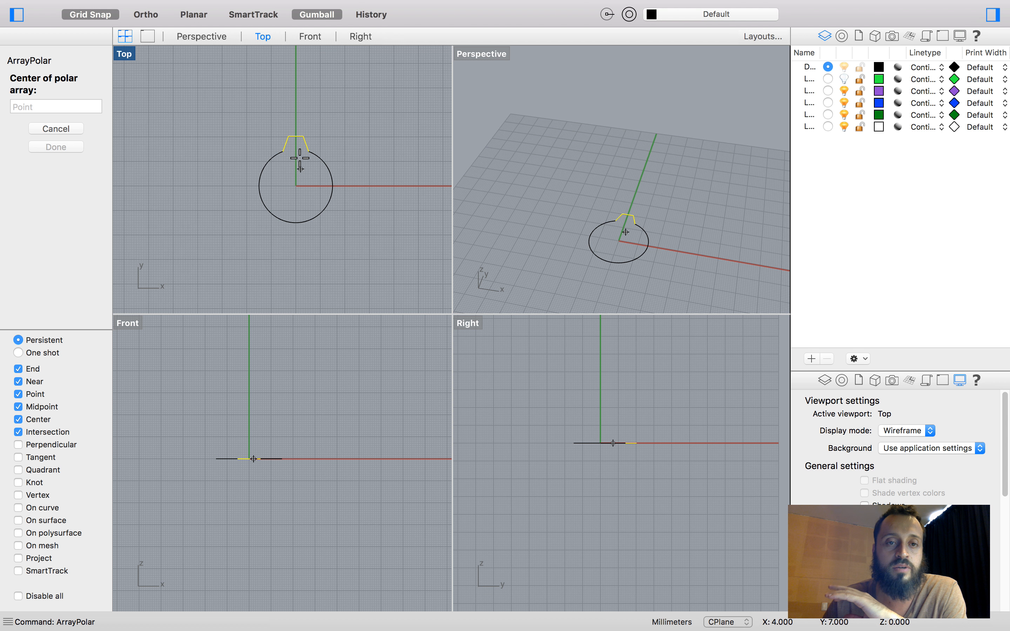
{"action": "scroll", "coordinate": [299, 161], "scroll_direction": "up", "scroll_amount": 3}
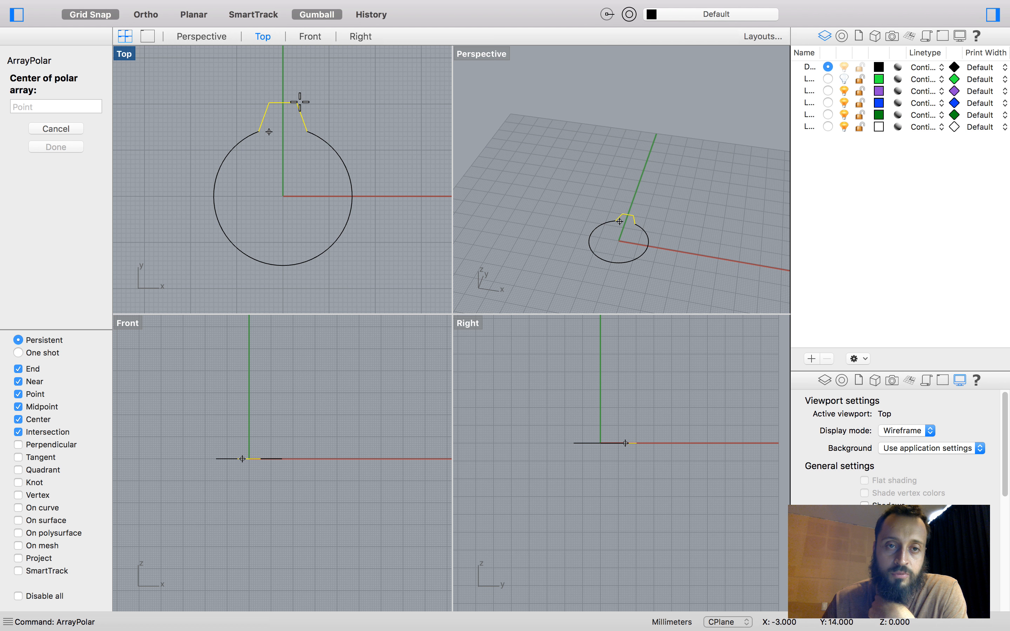
{"action": "left_click", "coordinate": [301, 157]}
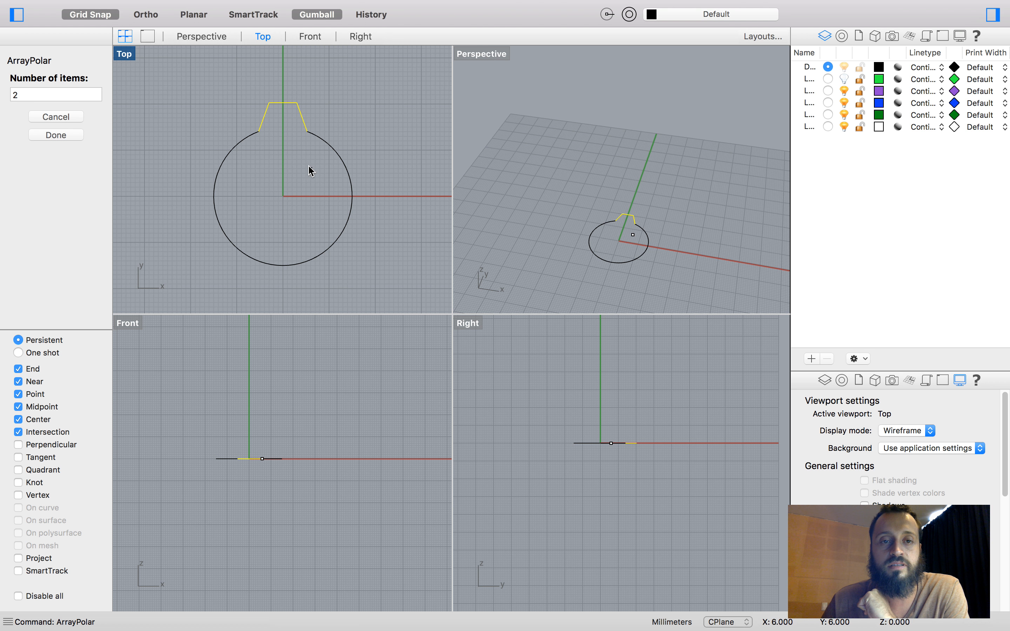
Step: Preview the off-centre polar array with 5 items filling 360 degrees, and cancel it
{"action": "scroll", "coordinate": [302, 172], "scroll_direction": "up", "scroll_amount": 2}
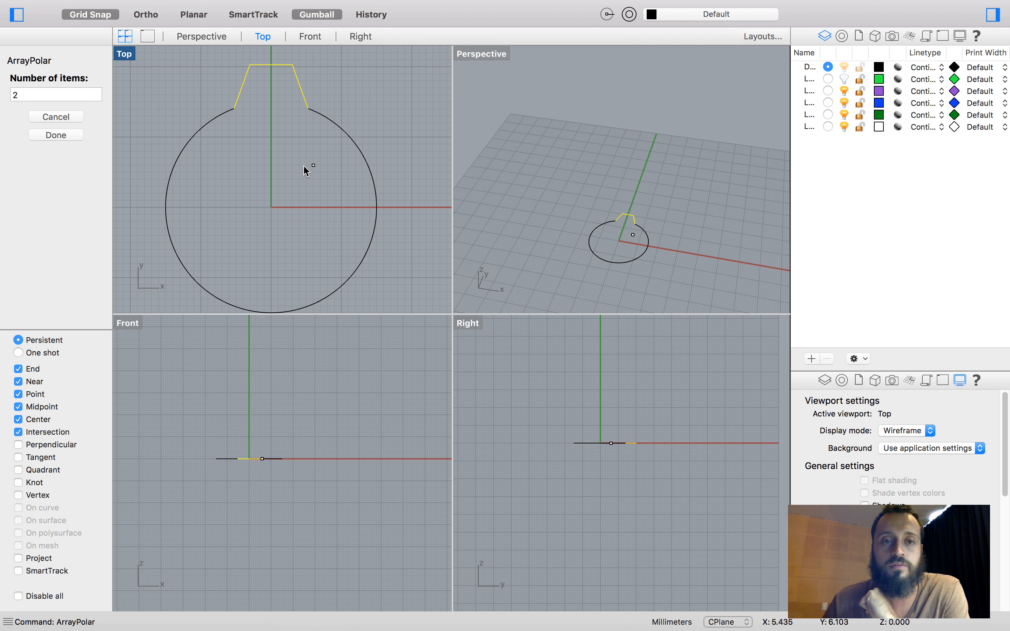
{"action": "left_click", "coordinate": [52, 90]}
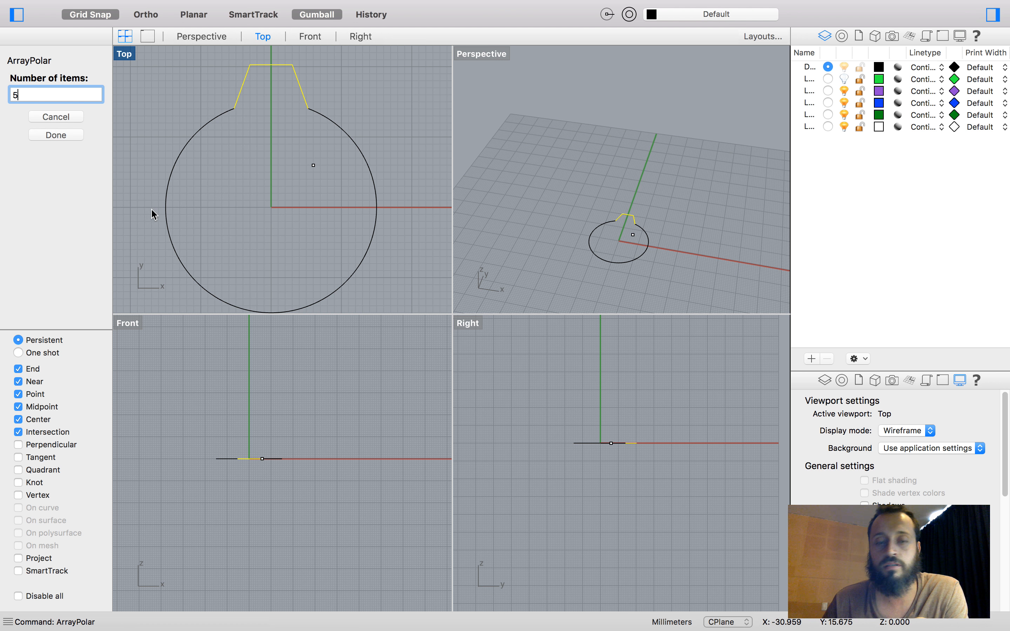
{"action": "key", "text": "Return"}
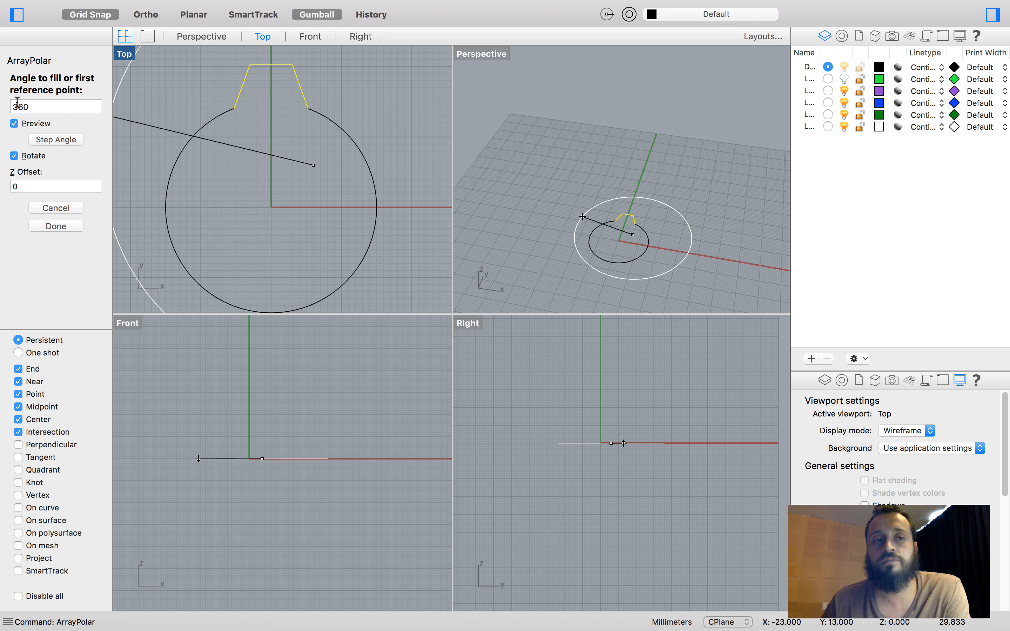
{"action": "scroll", "coordinate": [329, 158], "scroll_direction": "down", "scroll_amount": 5}
{"action": "scroll", "coordinate": [313, 85], "scroll_direction": "up", "scroll_amount": 2}
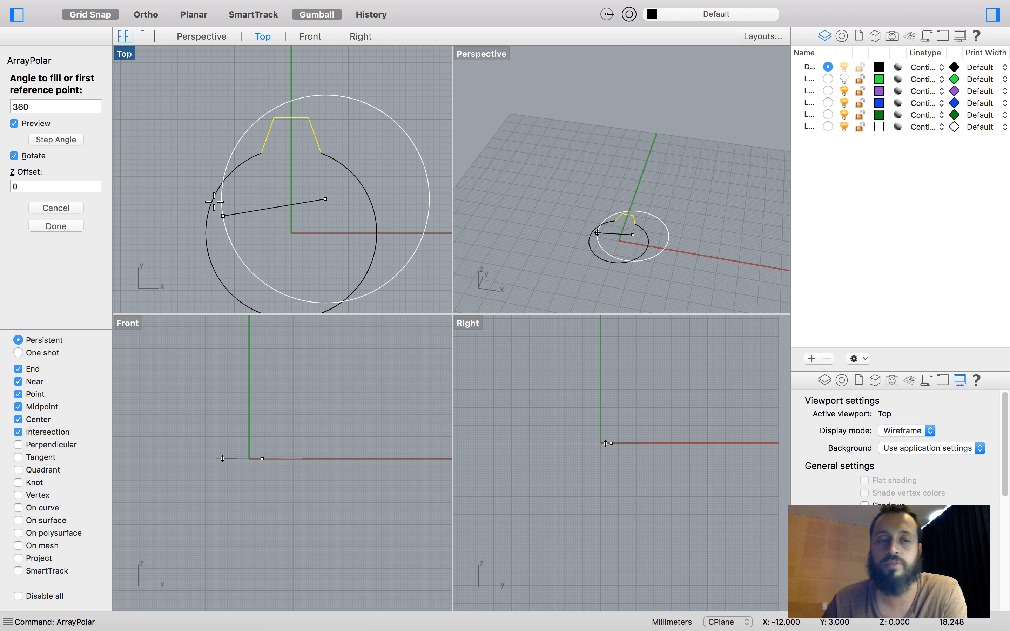
{"action": "left_click", "coordinate": [71, 225]}
{"action": "scroll", "coordinate": [324, 204], "scroll_direction": "up", "scroll_amount": 3}
{"action": "scroll", "coordinate": [284, 197], "scroll_direction": "down", "scroll_amount": 3}
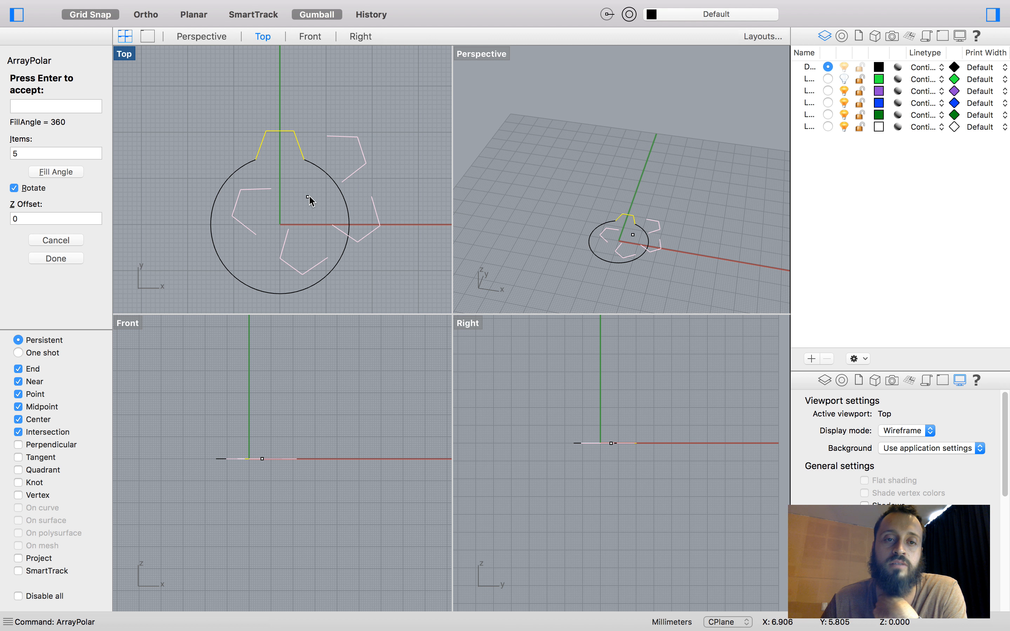
{"action": "scroll", "coordinate": [285, 223], "scroll_direction": "down", "scroll_amount": 2}
{"action": "scroll", "coordinate": [285, 223], "scroll_direction": "up", "scroll_amount": 3}
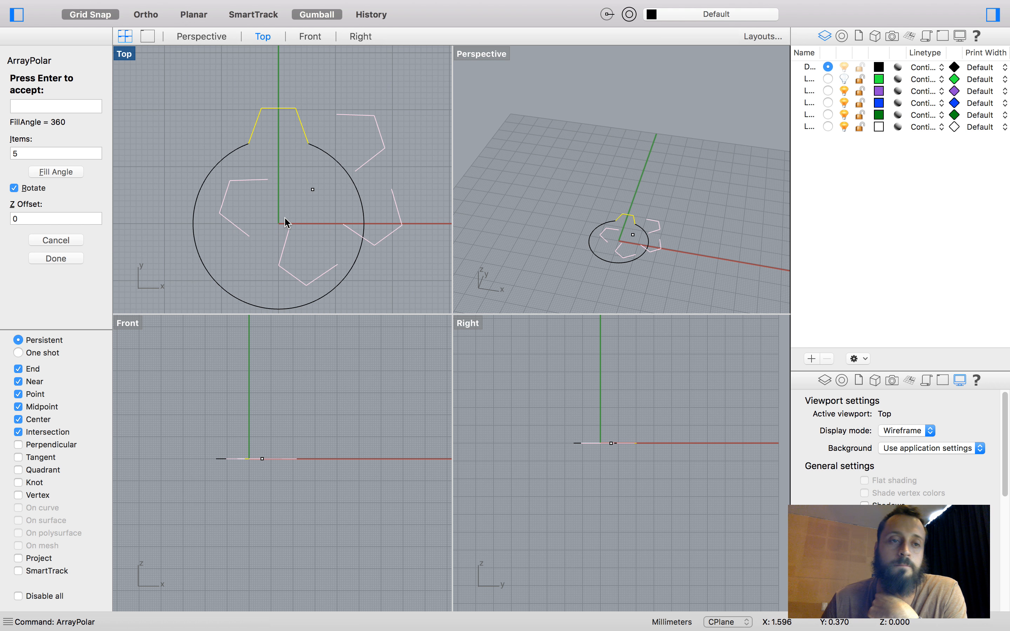
{"action": "scroll", "coordinate": [287, 223], "scroll_direction": "down", "scroll_amount": 1}
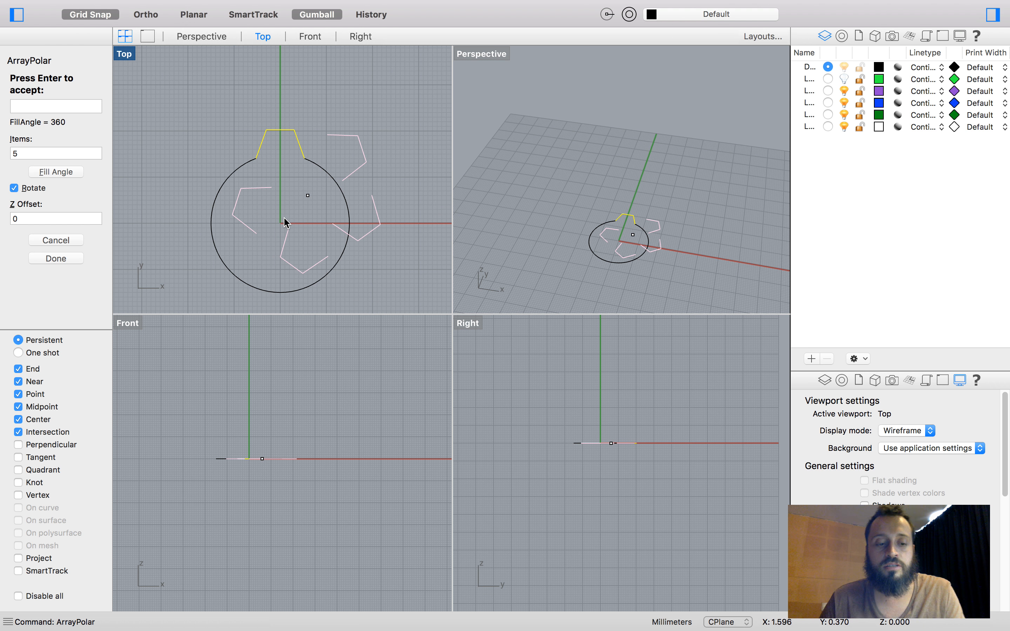
{"action": "key", "text": "Escape"}
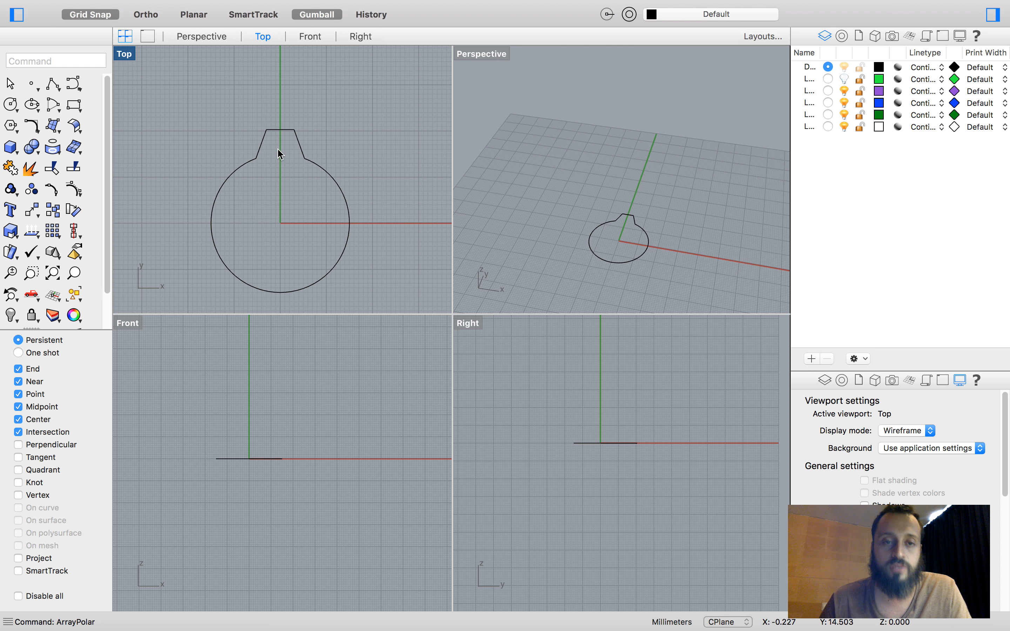
Step: Set up a polar array of the tooth about the circle's centre with 5 items filling 360 degrees
{"action": "left_click", "coordinate": [297, 140]}
{"action": "scroll", "coordinate": [266, 200], "scroll_direction": "up", "scroll_amount": 1}
{"action": "key", "text": "Return"}
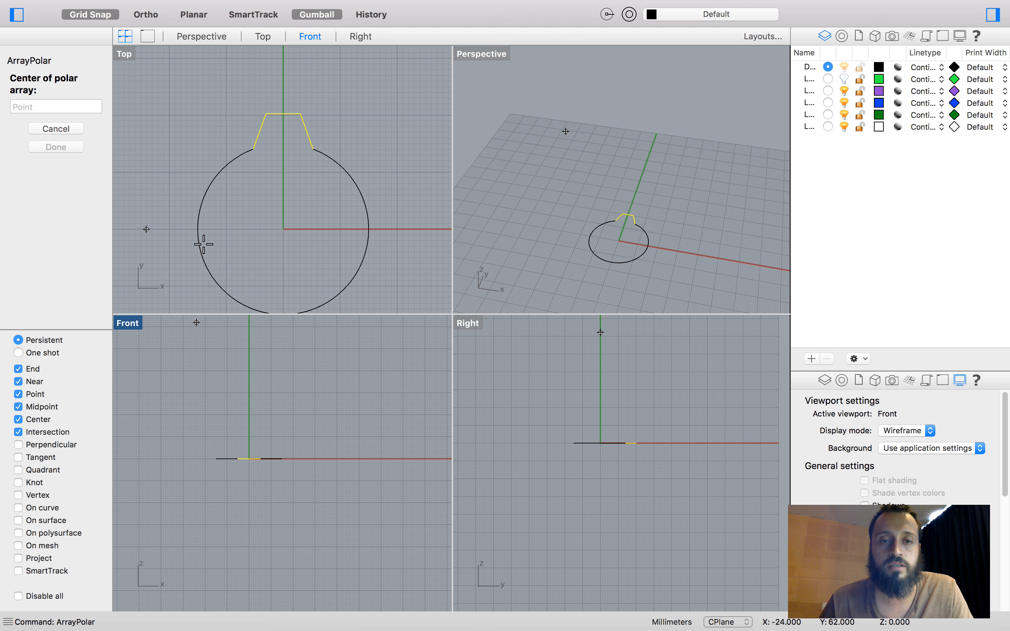
{"action": "left_click", "coordinate": [340, 174]}
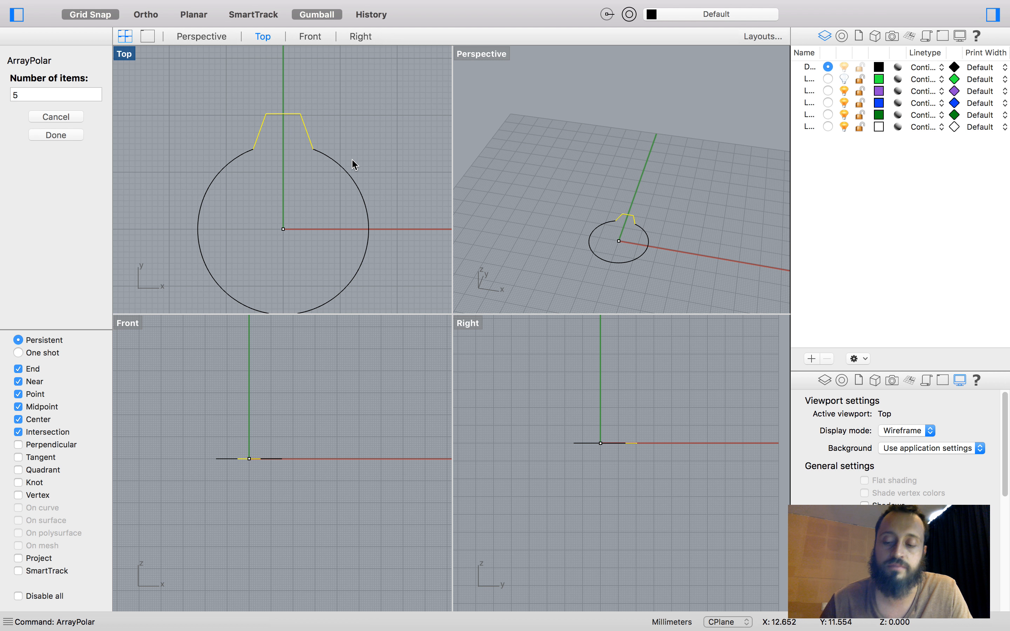
{"action": "key", "text": "Return"}
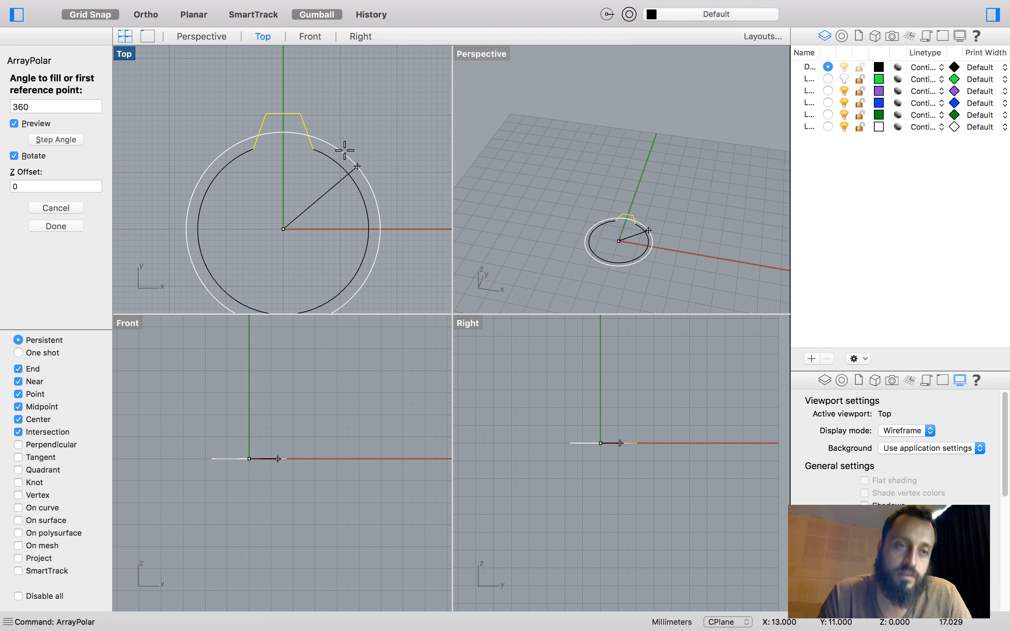
{"action": "key", "text": "Return"}
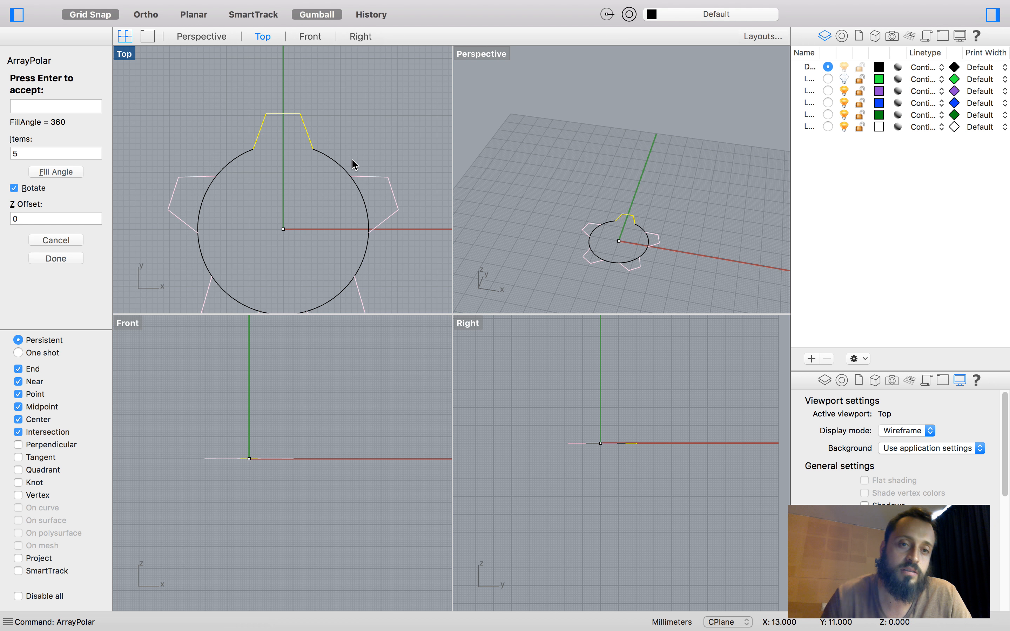
{"action": "scroll", "coordinate": [351, 158], "scroll_direction": "down", "scroll_amount": 3}
{"action": "scroll", "coordinate": [320, 198], "scroll_direction": "up", "scroll_amount": 3}
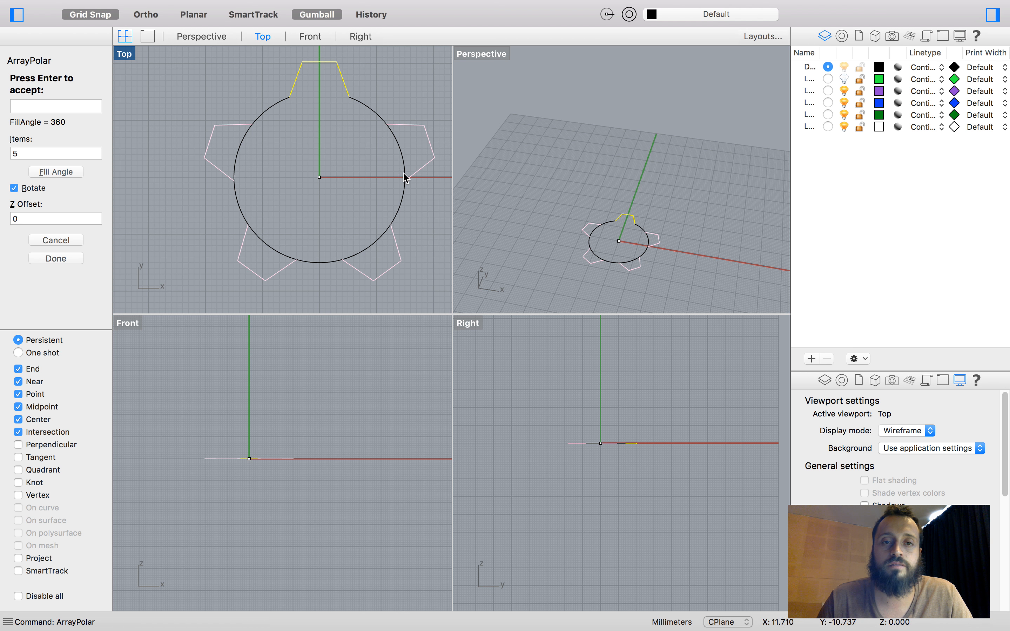
{"action": "scroll", "coordinate": [292, 252], "scroll_direction": "down", "scroll_amount": 2}
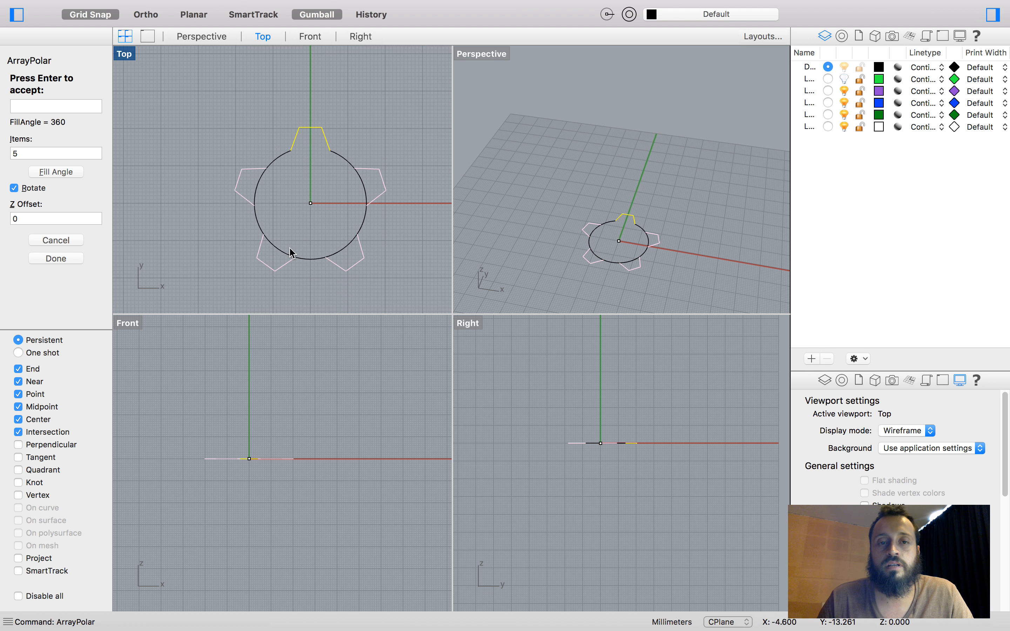
{"action": "scroll", "coordinate": [311, 204], "scroll_direction": "down", "scroll_amount": 3}
{"action": "scroll", "coordinate": [301, 212], "scroll_direction": "up", "scroll_amount": 4}
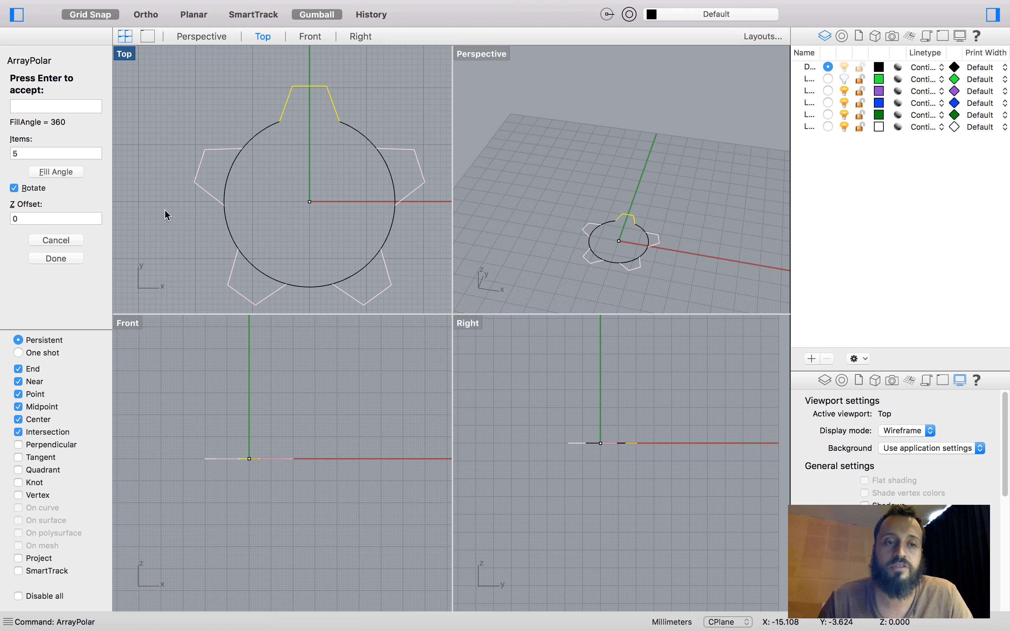
Step: Try to change the array's item count to 7 before accepting it, and undo the resulting polar array
{"action": "left_click", "coordinate": [10, 154]}
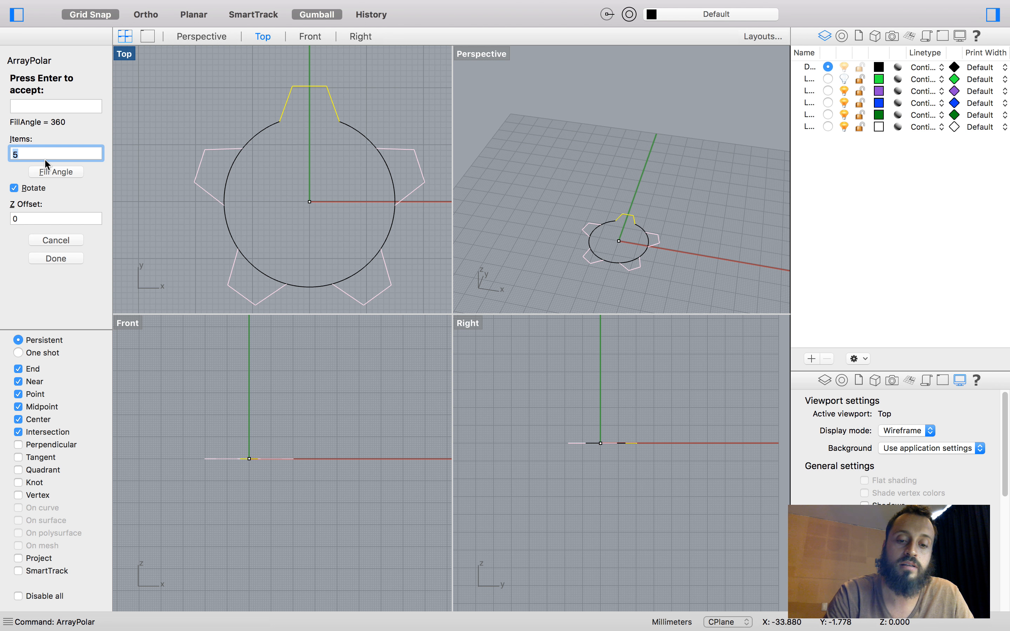
{"action": "type", "text": "7"}
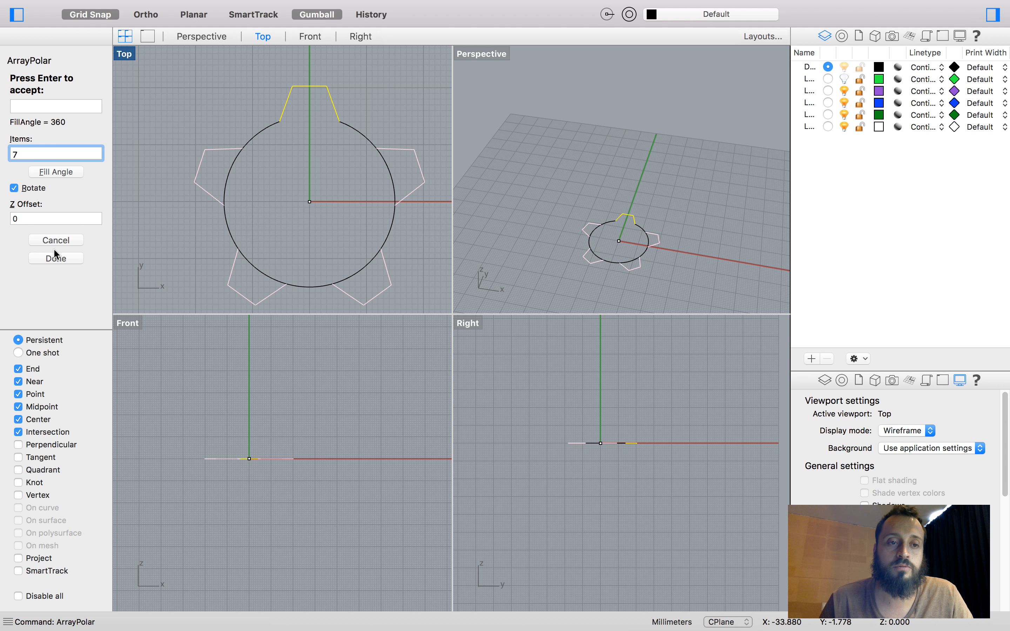
{"action": "left_click", "coordinate": [52, 176]}
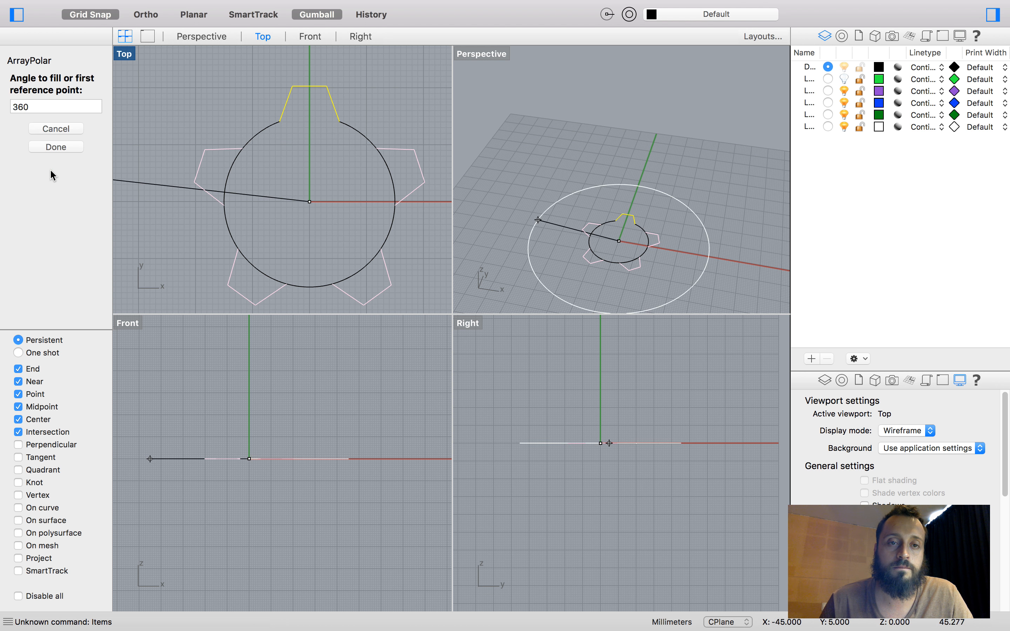
{"action": "left_click", "coordinate": [55, 147]}
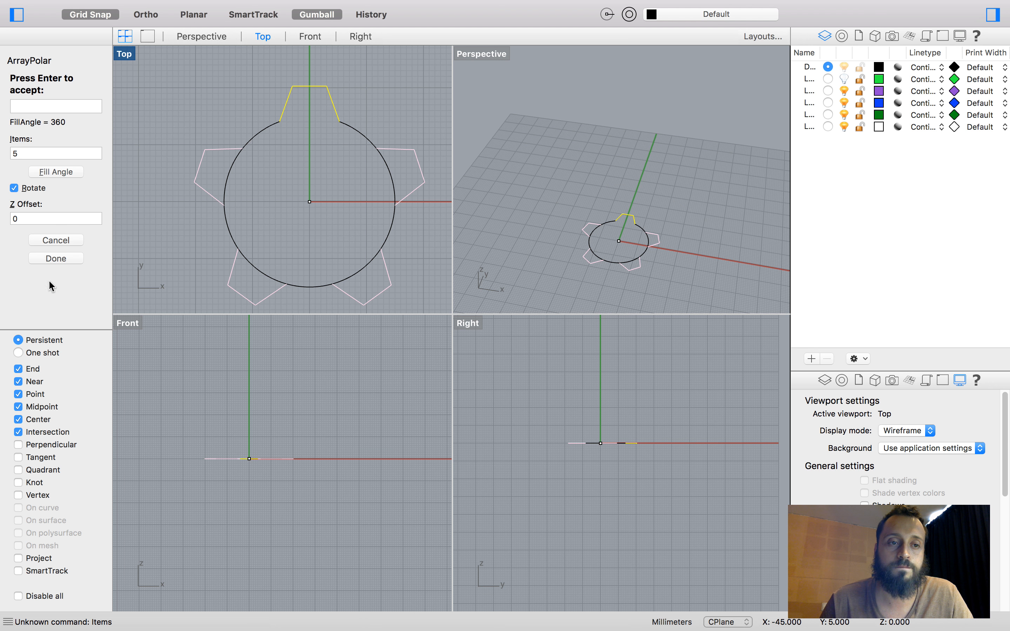
{"action": "left_click", "coordinate": [47, 259]}
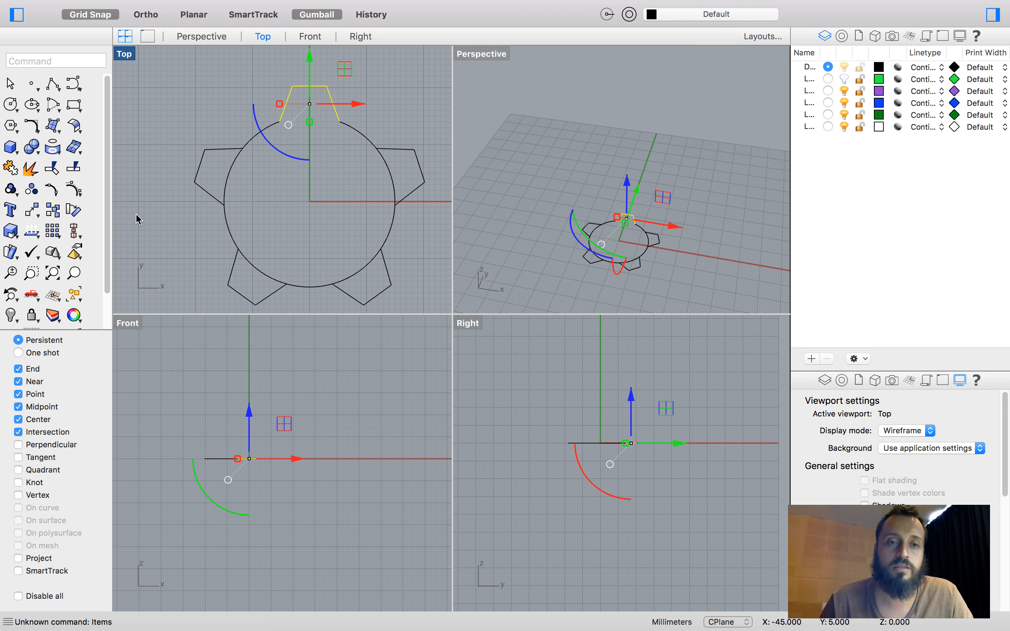
{"action": "key", "text": "super+z"}
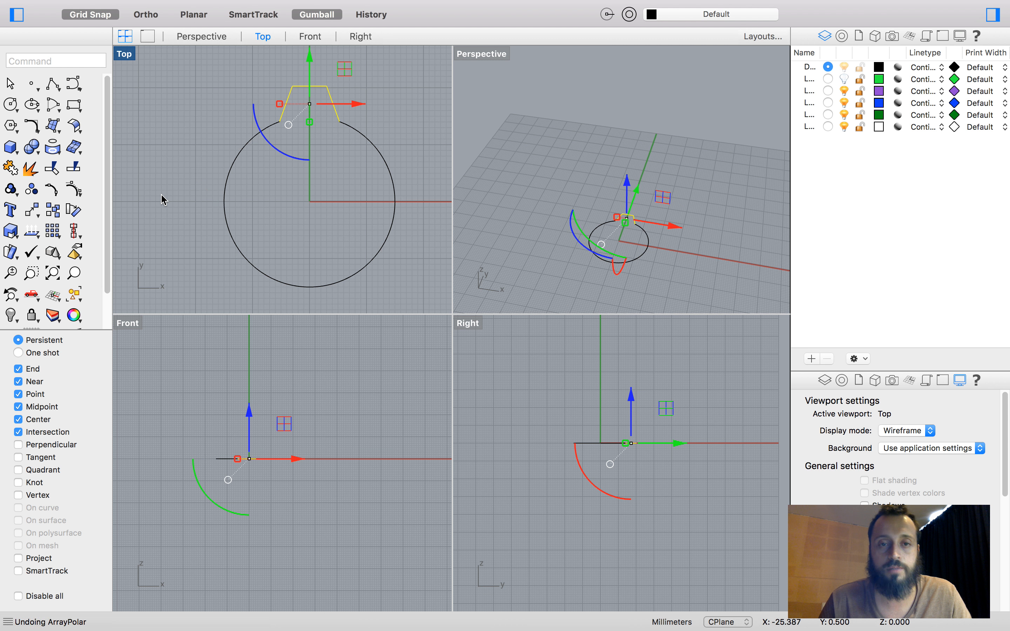
Step: Restart the polar array of the trapezoidal tooth about the circle's centre with 7 items filling 360 degrees
{"action": "key", "text": "Return"}
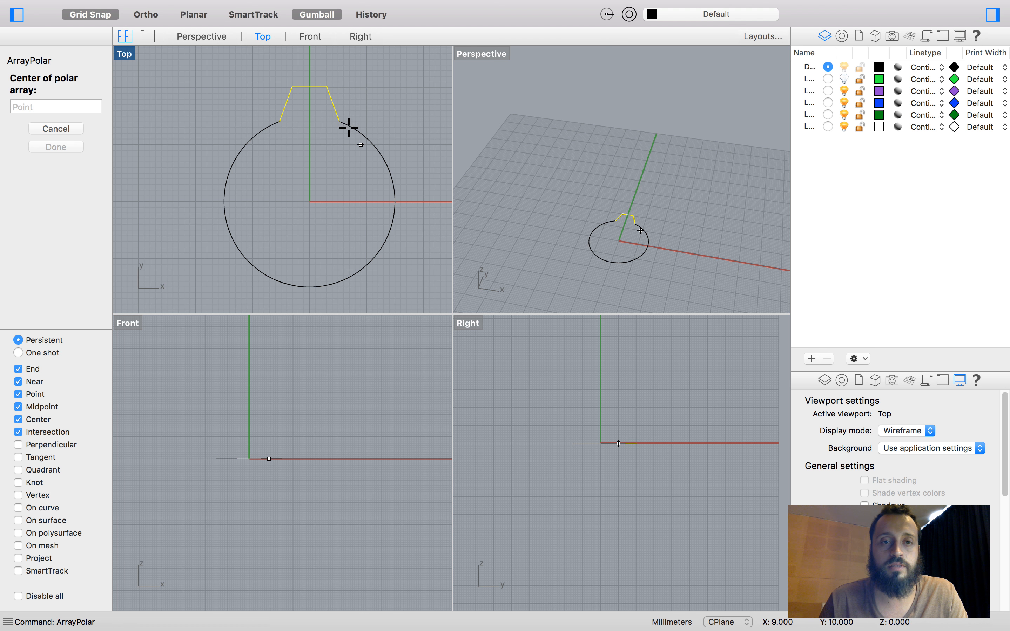
{"action": "left_click", "coordinate": [348, 131]}
{"action": "double_click", "coordinate": [14, 95]}
{"action": "type", "text": "7"}
{"action": "left_click", "coordinate": [46, 134]}
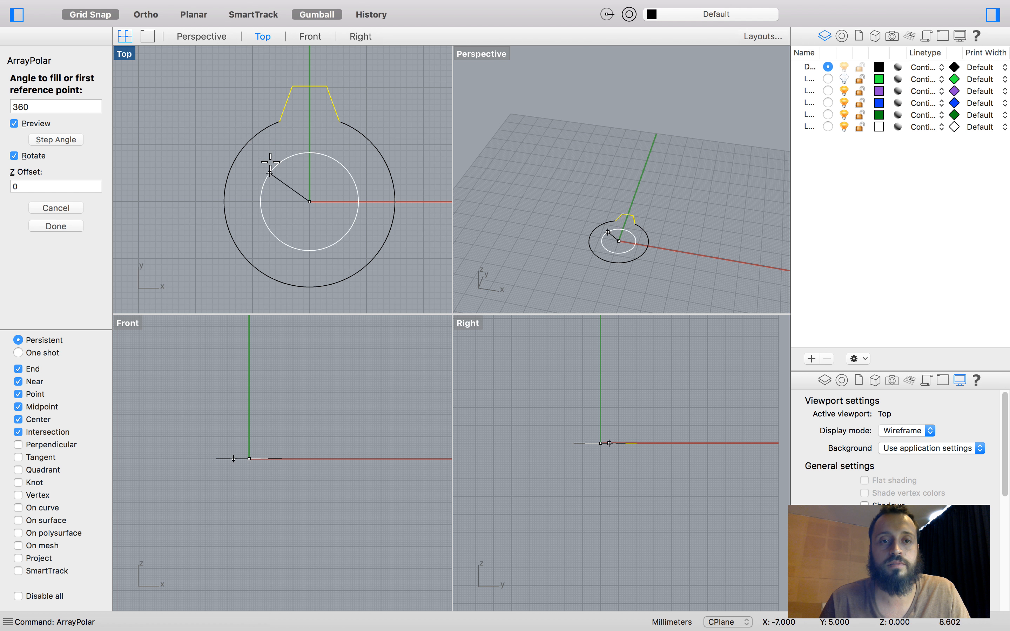
{"action": "key", "text": "Return"}
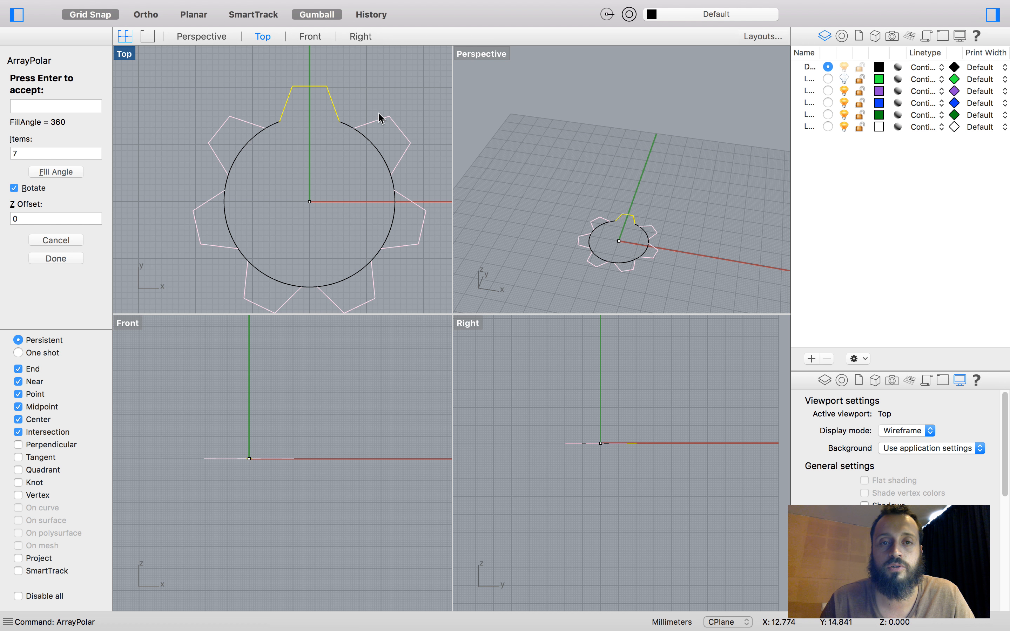
Step: Preview the polar array of the tooth with 8 items
{"action": "double_click", "coordinate": [15, 153]}
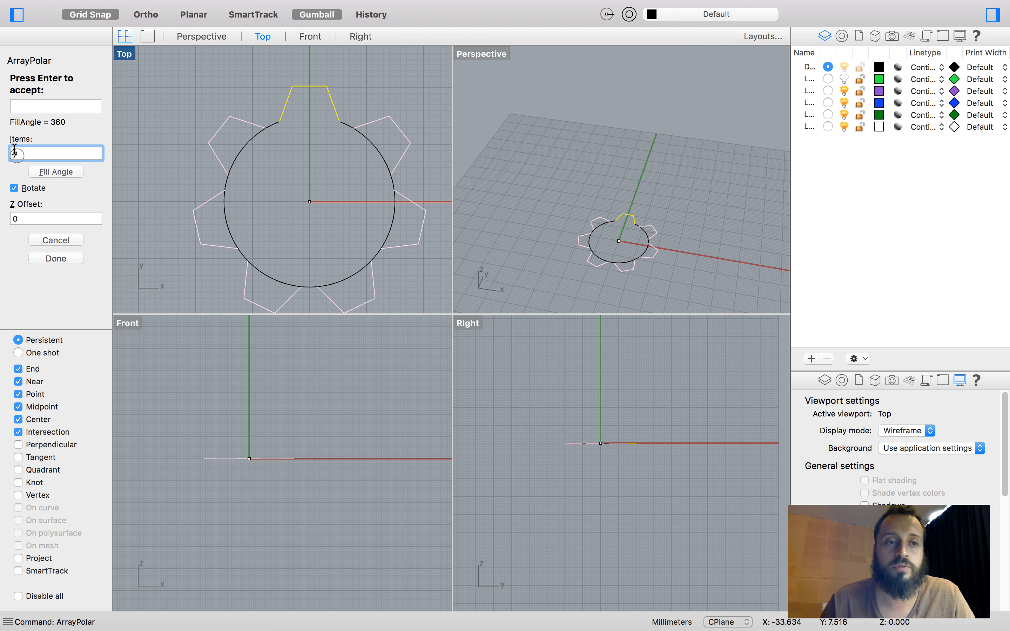
{"action": "type", "text": "8"}
{"action": "key", "text": "Tab"}
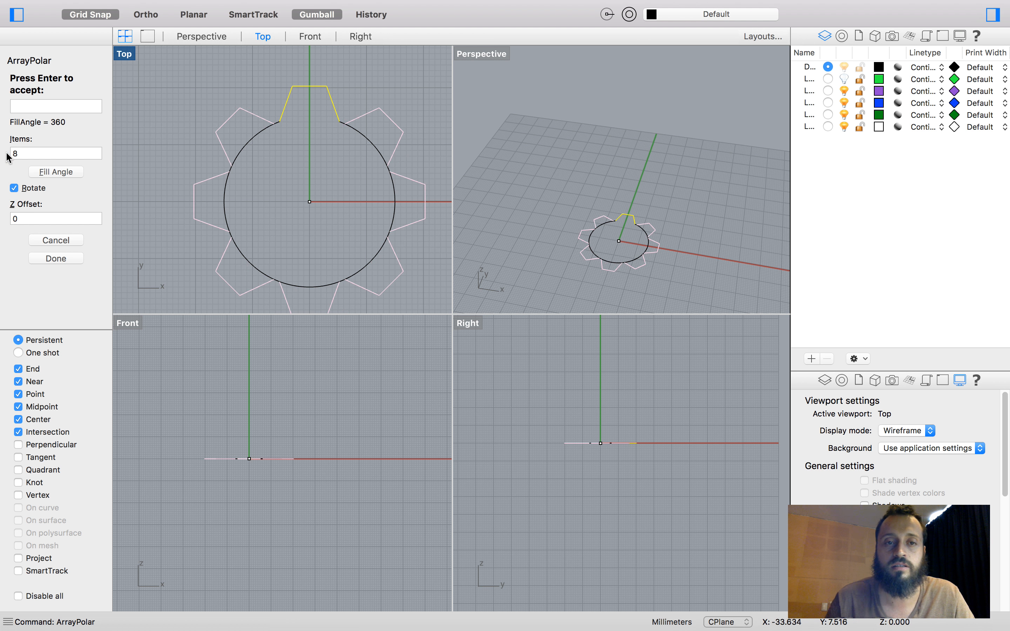
{"action": "scroll", "coordinate": [299, 157], "scroll_direction": "down", "scroll_amount": 3}
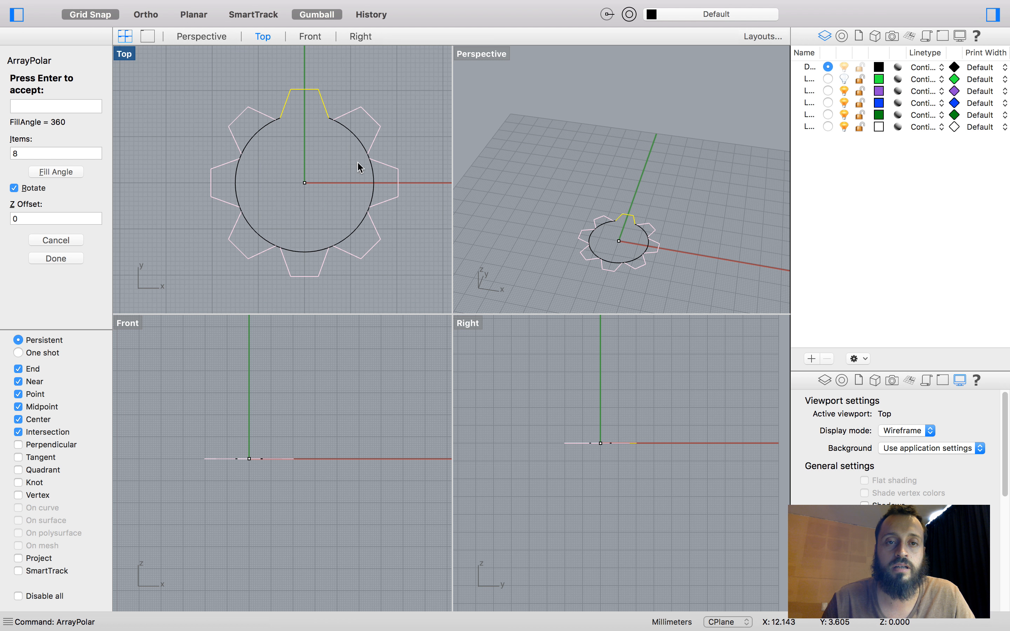
{"action": "scroll", "coordinate": [325, 148], "scroll_direction": "up", "scroll_amount": 3}
Step: Set the array's item count to 7 and accept the polar array
{"action": "double_click", "coordinate": [15, 152]}
{"action": "type", "text": "7"}
{"action": "key", "text": "Tab"}
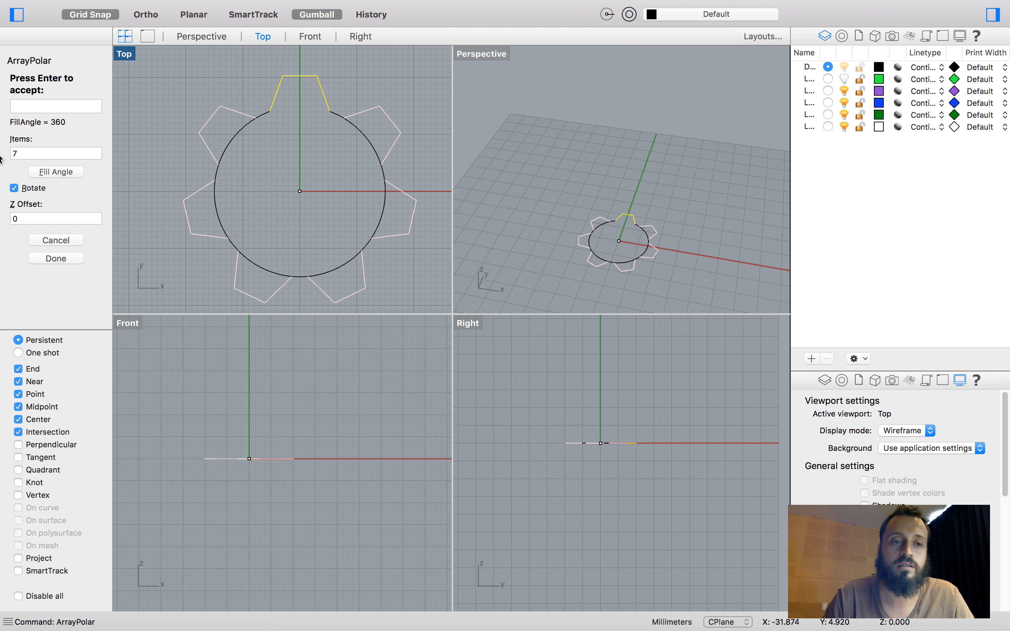
{"action": "key", "text": "Return"}
{"action": "key", "text": "Escape"}
{"action": "scroll", "coordinate": [321, 172], "scroll_direction": "down", "scroll_amount": 2}
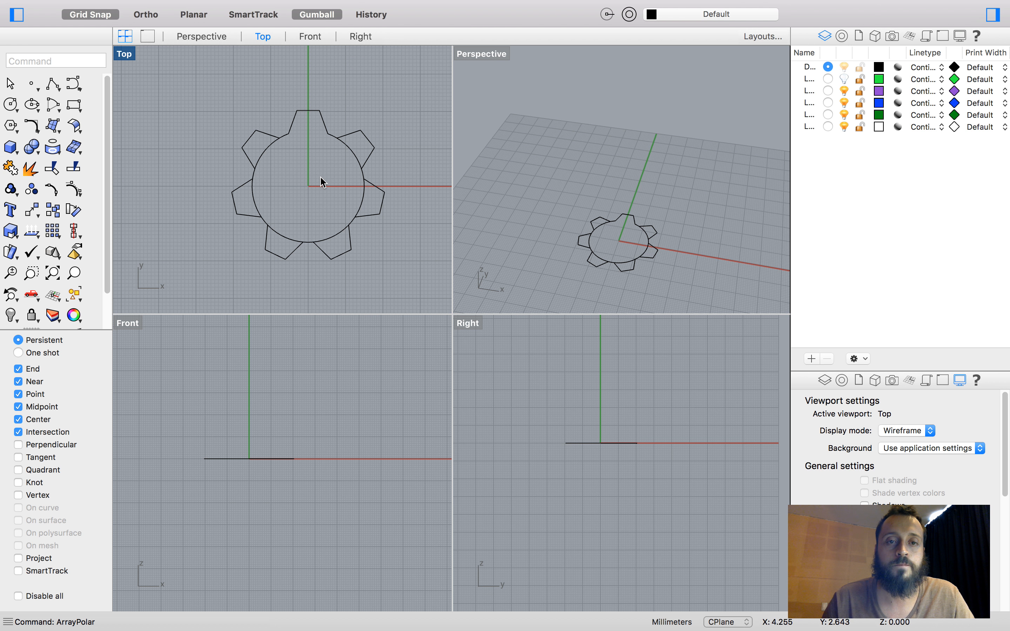
Step: Trim the circle arcs inside the three left-hand teeth, using the circle and all the teeth as cutting objects
{"action": "left_click_drag", "start_coordinate": [190, 89], "coordinate": [403, 275]}
{"action": "scroll", "coordinate": [293, 169], "scroll_direction": "up", "scroll_amount": 2}
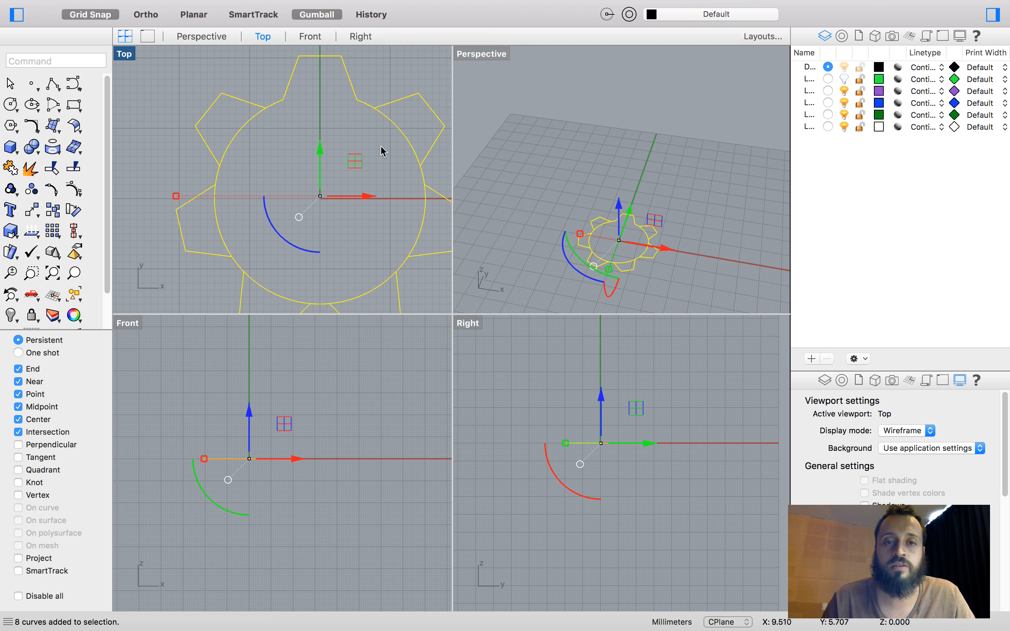
{"action": "scroll", "coordinate": [308, 256], "scroll_direction": "down", "scroll_amount": 3}
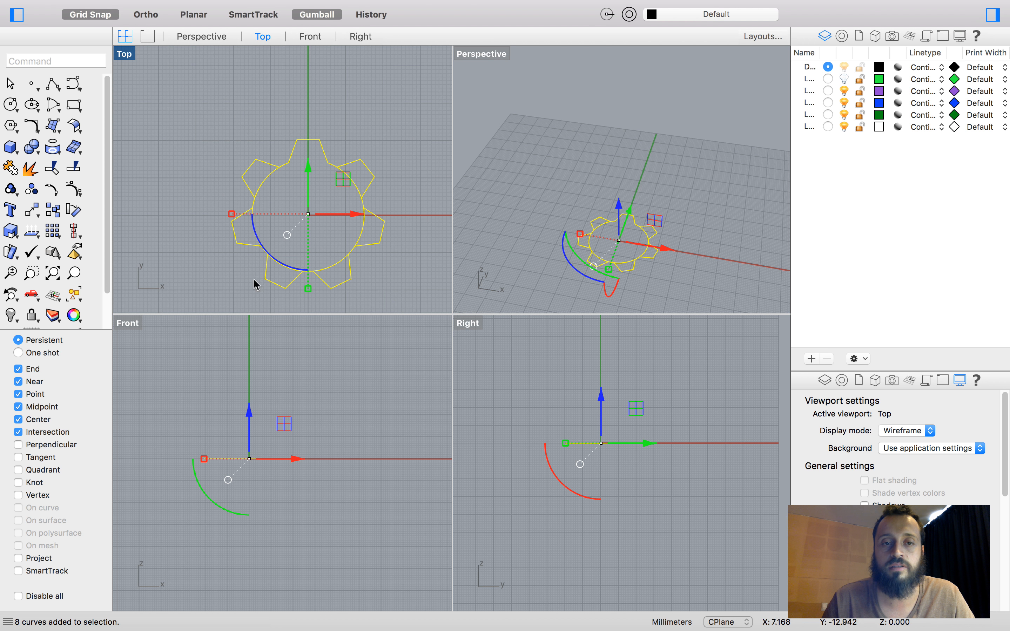
{"action": "scroll", "coordinate": [303, 228], "scroll_direction": "up", "scroll_amount": 2}
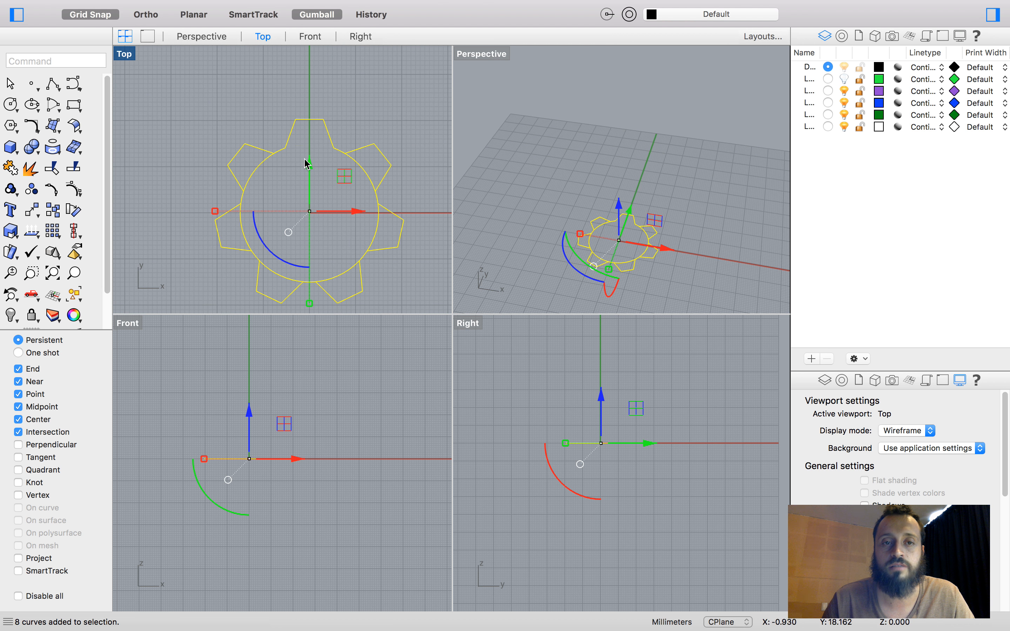
{"action": "scroll", "coordinate": [228, 108], "scroll_direction": "down", "scroll_amount": 2}
{"action": "scroll", "coordinate": [218, 131], "scroll_direction": "up", "scroll_amount": 2}
{"action": "scroll", "coordinate": [185, 95], "scroll_direction": "down", "scroll_amount": 2}
{"action": "left_click_drag", "start_coordinate": [169, 77], "coordinate": [371, 255]}
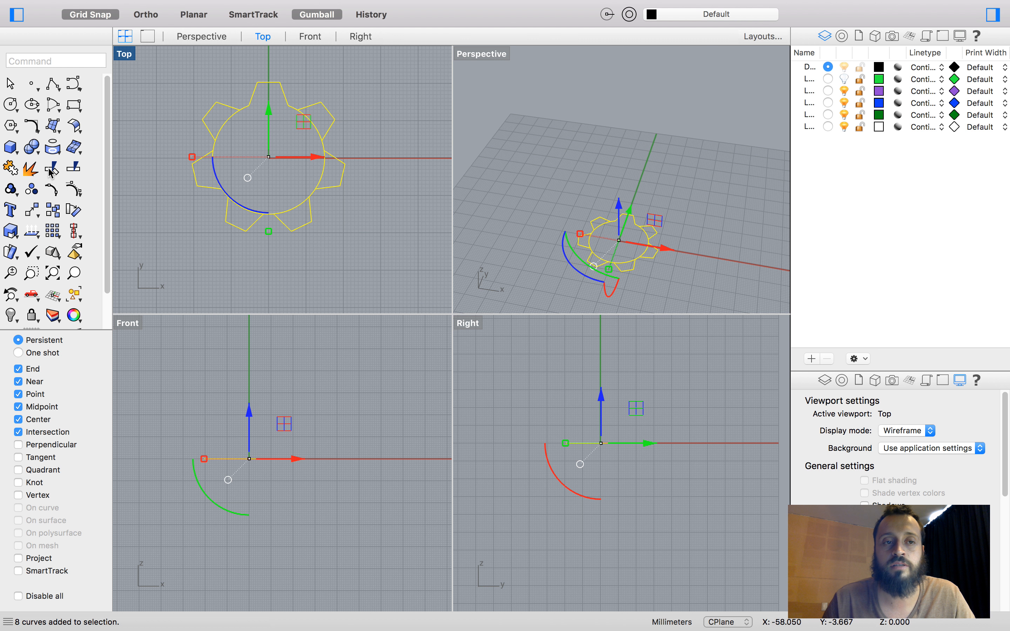
{"action": "type", "text": "Trim"}
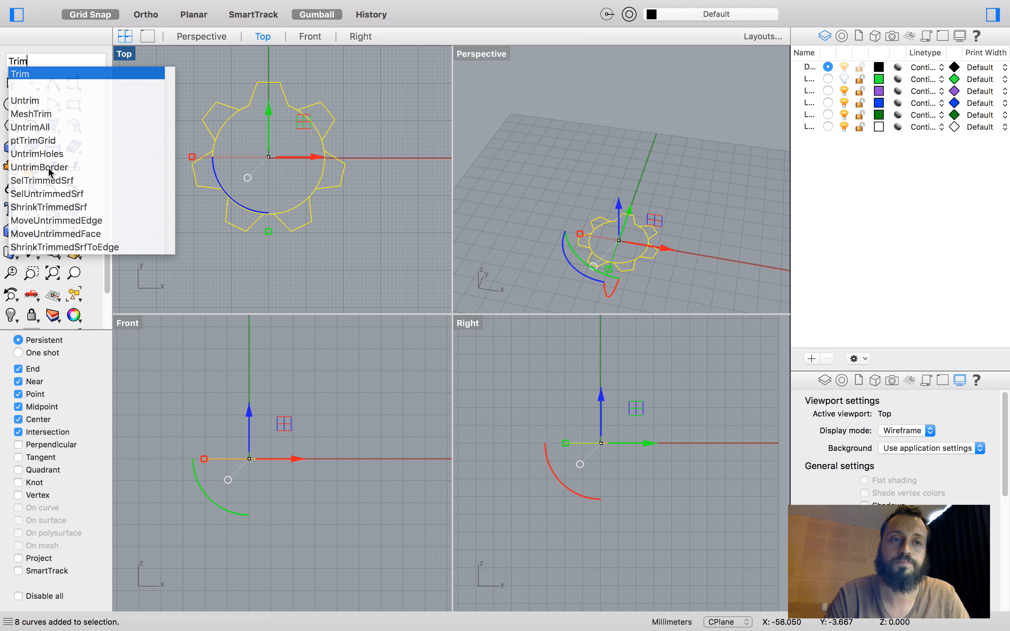
{"action": "key", "text": "Return"}
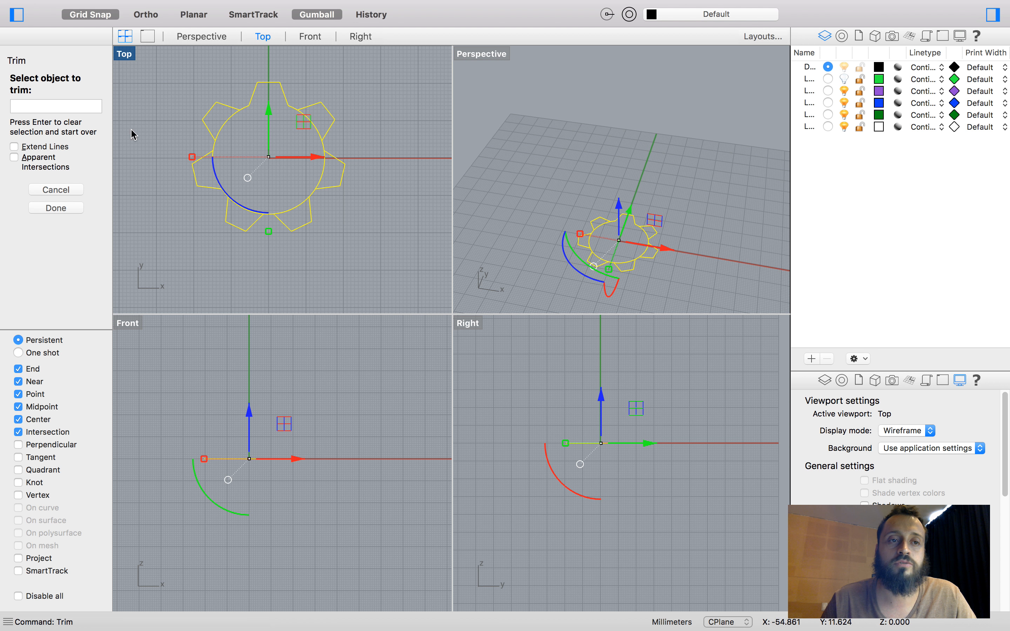
{"action": "scroll", "coordinate": [177, 140], "scroll_direction": "up", "scroll_amount": 3}
{"action": "left_click", "coordinate": [262, 112]}
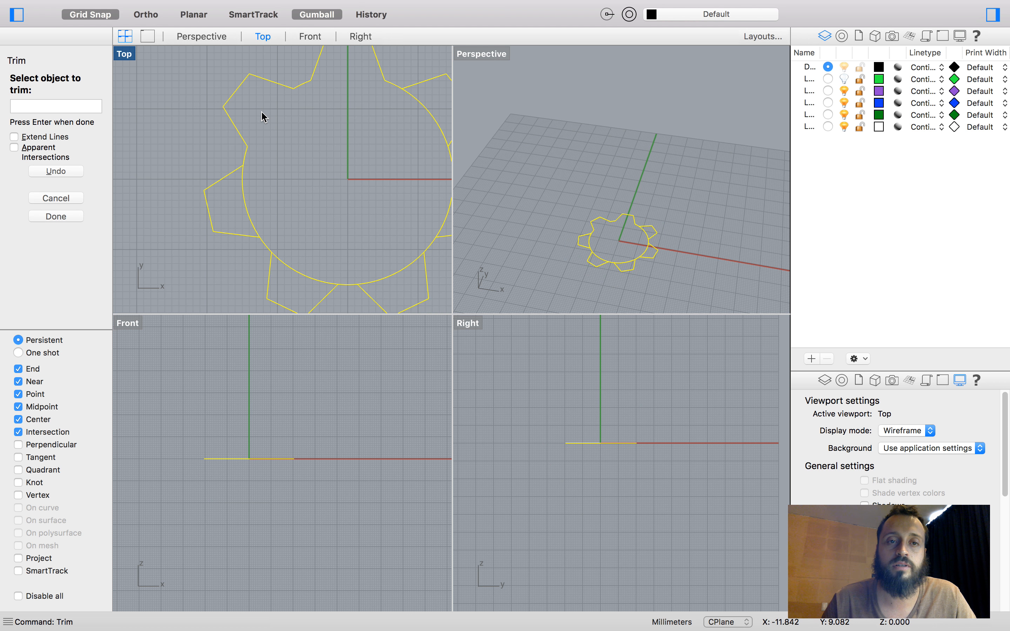
{"action": "left_click", "coordinate": [242, 193]}
{"action": "left_click", "coordinate": [301, 271]}
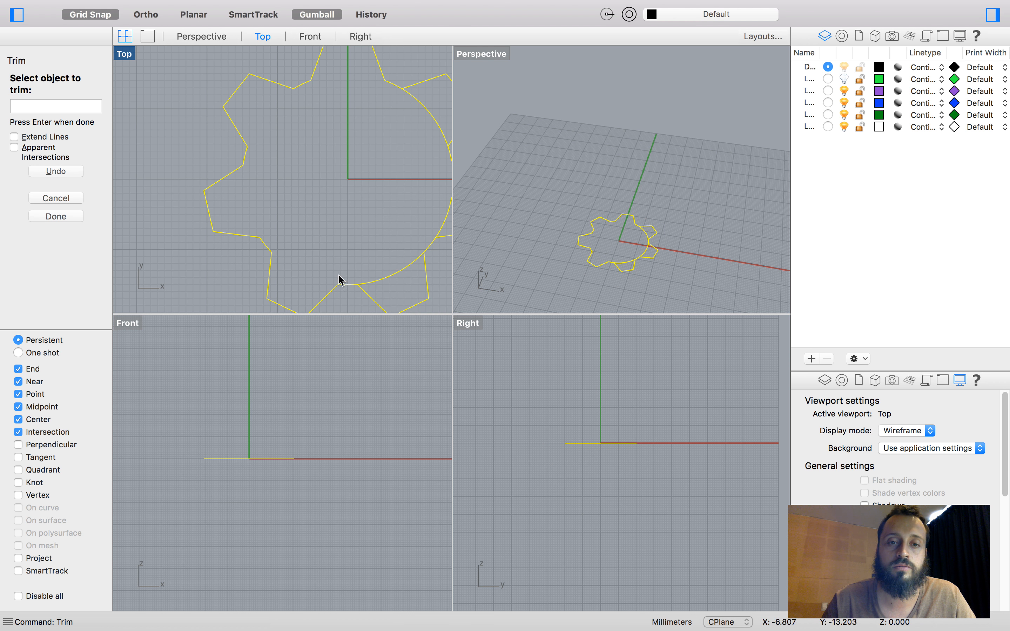
Step: Trim the circle arcs inside the three right-hand teeth and finish the Trim command
{"action": "left_click", "coordinate": [367, 282]}
{"action": "scroll", "coordinate": [320, 263], "scroll_direction": "down", "scroll_amount": 3}
{"action": "scroll", "coordinate": [397, 229], "scroll_direction": "up", "scroll_amount": 2}
{"action": "left_click", "coordinate": [406, 228]}
{"action": "left_click", "coordinate": [396, 153]}
{"action": "scroll", "coordinate": [252, 204], "scroll_direction": "down", "scroll_amount": 2}
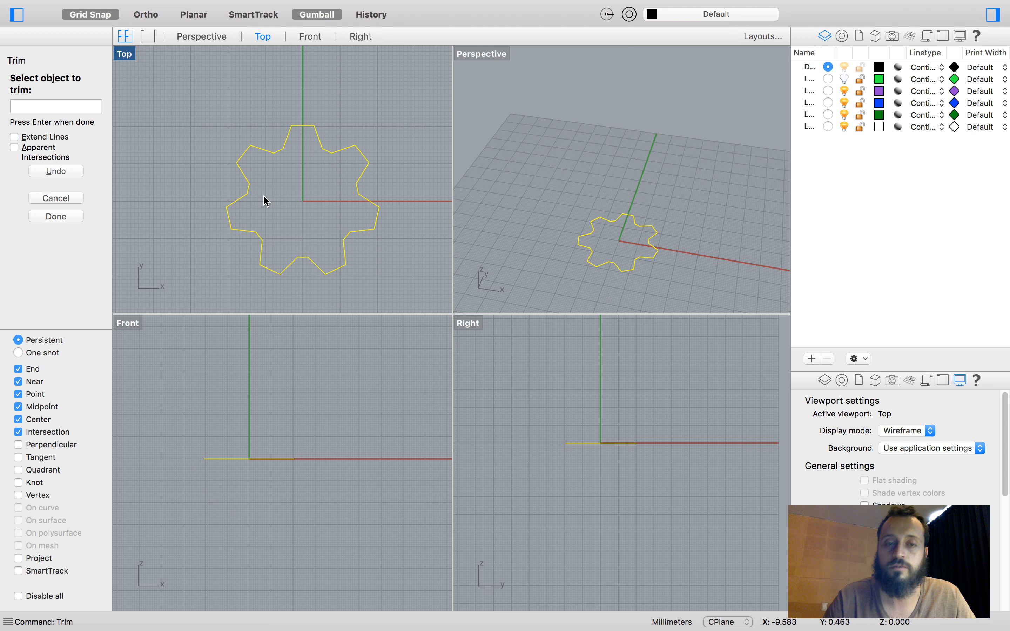
{"action": "key", "text": "Return"}
{"action": "key", "text": "Escape"}
Step: Examine the upper tooth and arc curves of the trimmed outline by selecting them one at a time
{"action": "scroll", "coordinate": [276, 155], "scroll_direction": "up", "scroll_amount": 2}
{"action": "left_click", "coordinate": [276, 144]}
{"action": "left_click", "coordinate": [291, 110]}
{"action": "left_click", "coordinate": [294, 133]}
{"action": "left_click", "coordinate": [339, 156]}
{"action": "left_click", "coordinate": [351, 147]}
{"action": "left_click", "coordinate": [375, 158]}
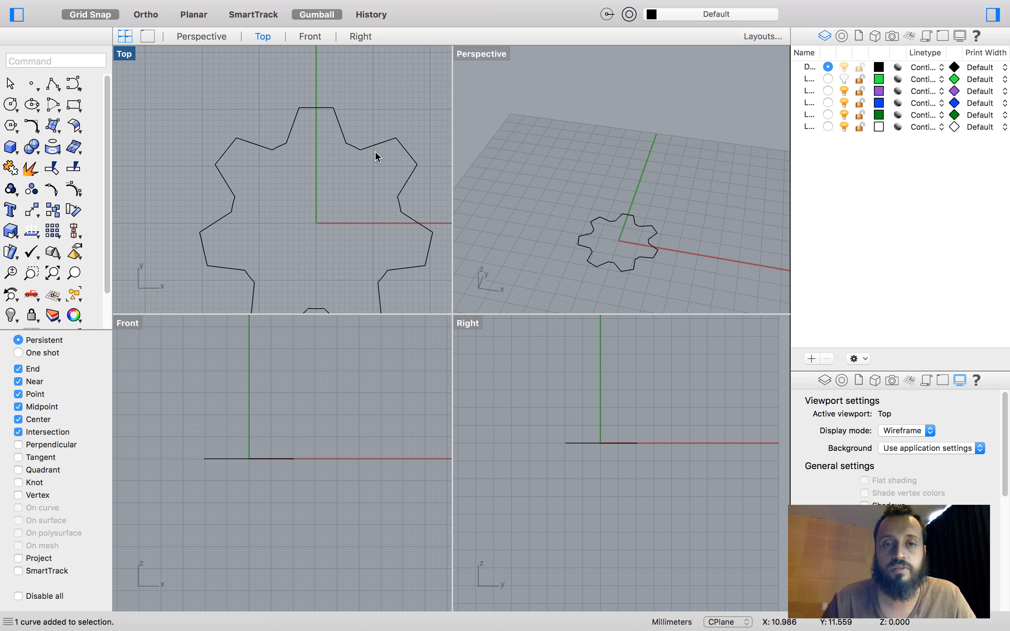
Step: Select the entire gear outline, check the command history, and join the curves into one closed curve
{"action": "scroll", "coordinate": [271, 125], "scroll_direction": "down", "scroll_amount": 3}
{"action": "left_click_drag", "start_coordinate": [211, 90], "coordinate": [414, 251]}
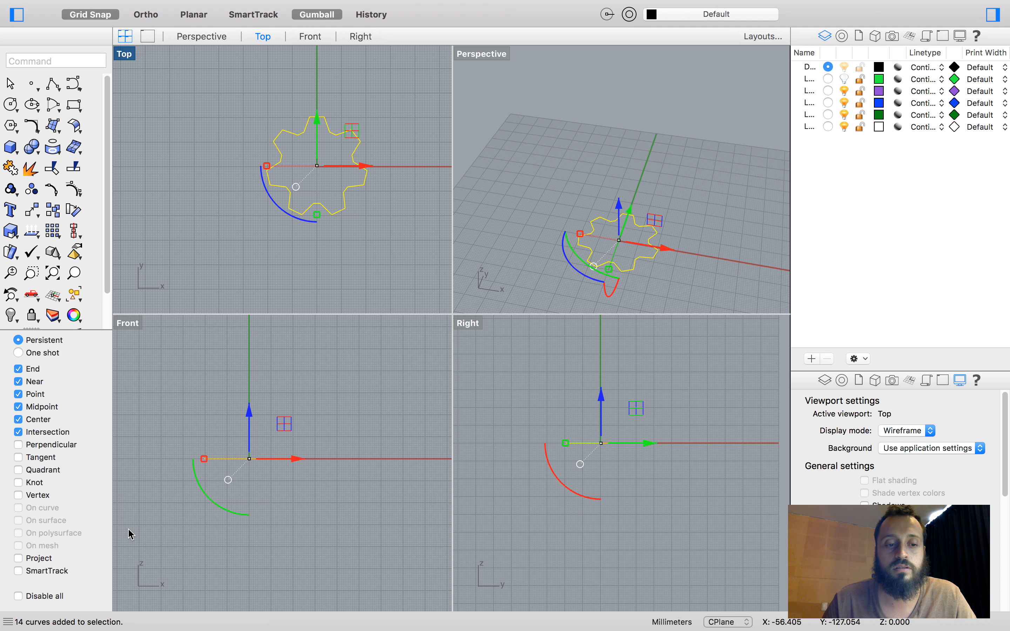
{"action": "left_click", "coordinate": [8, 622]}
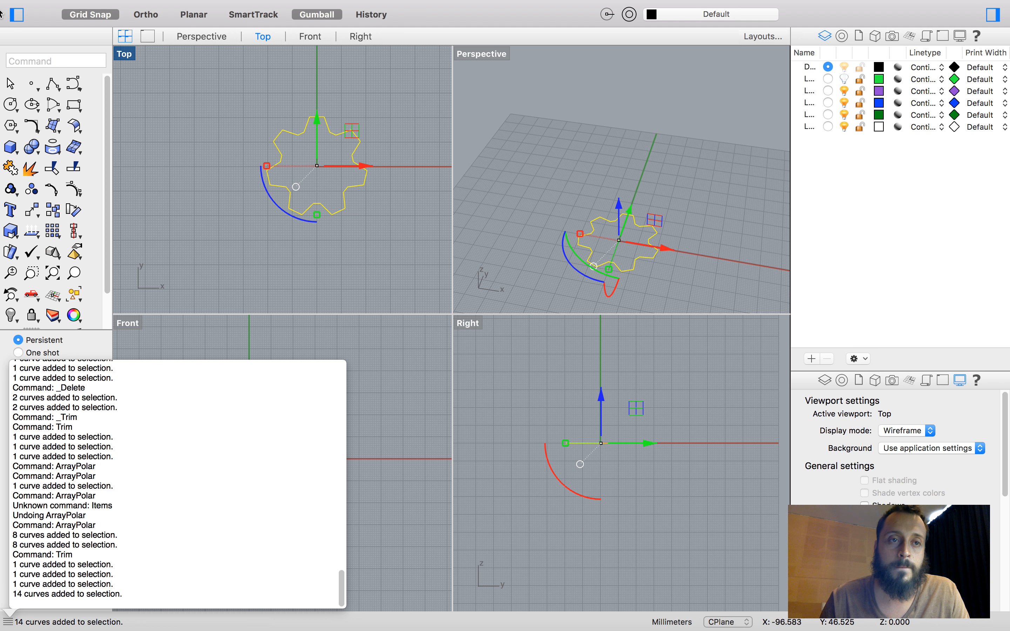
{"action": "left_click", "coordinate": [11, 169]}
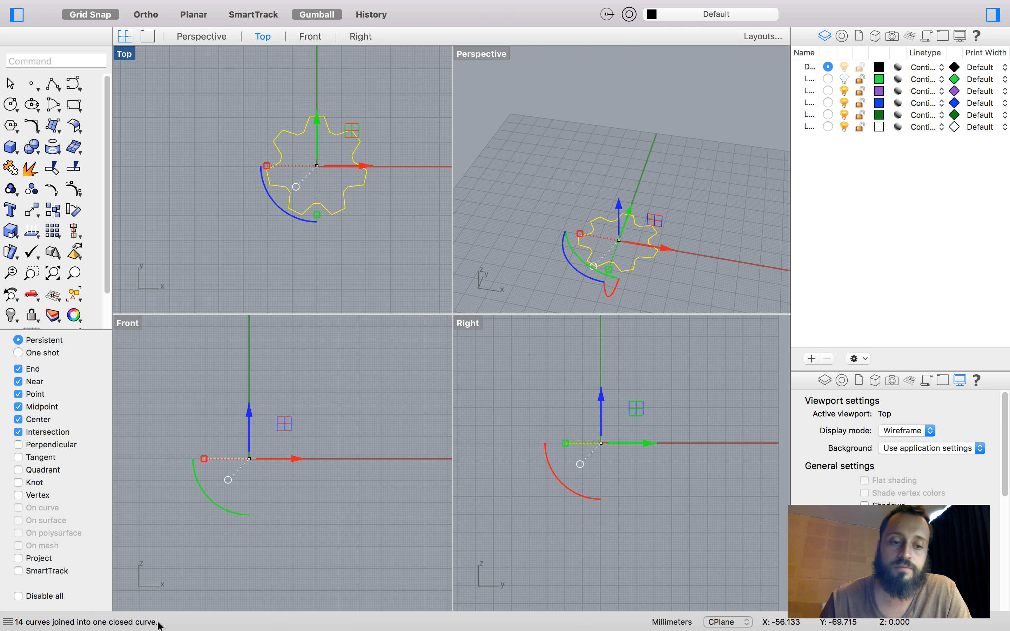
Step: Explode the joined gear outline into separate segments
{"action": "scroll", "coordinate": [304, 165], "scroll_direction": "up", "scroll_amount": 2}
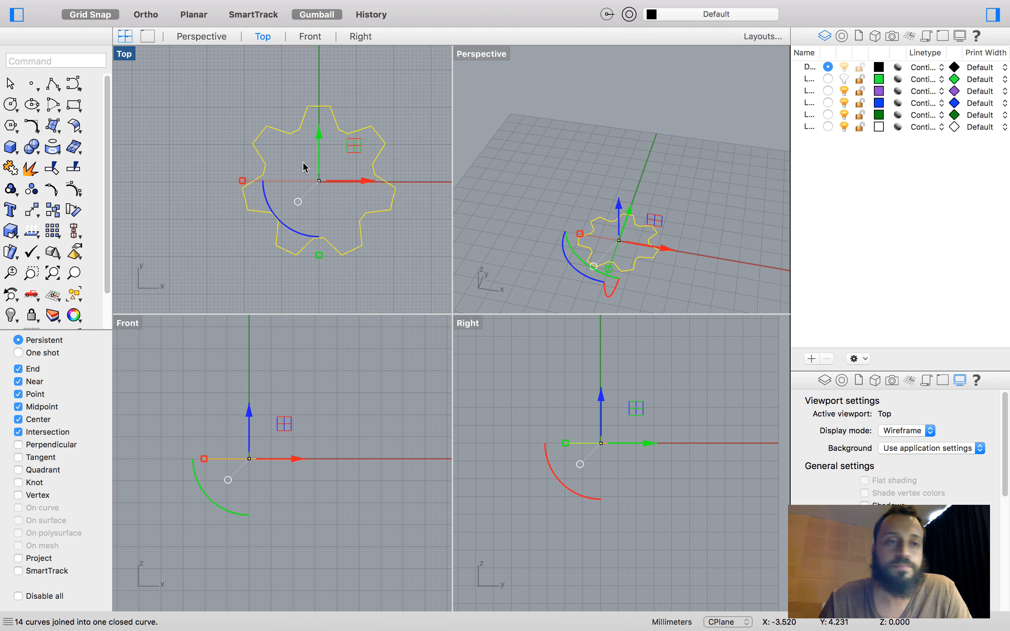
{"action": "scroll", "coordinate": [309, 165], "scroll_direction": "up", "scroll_amount": 2}
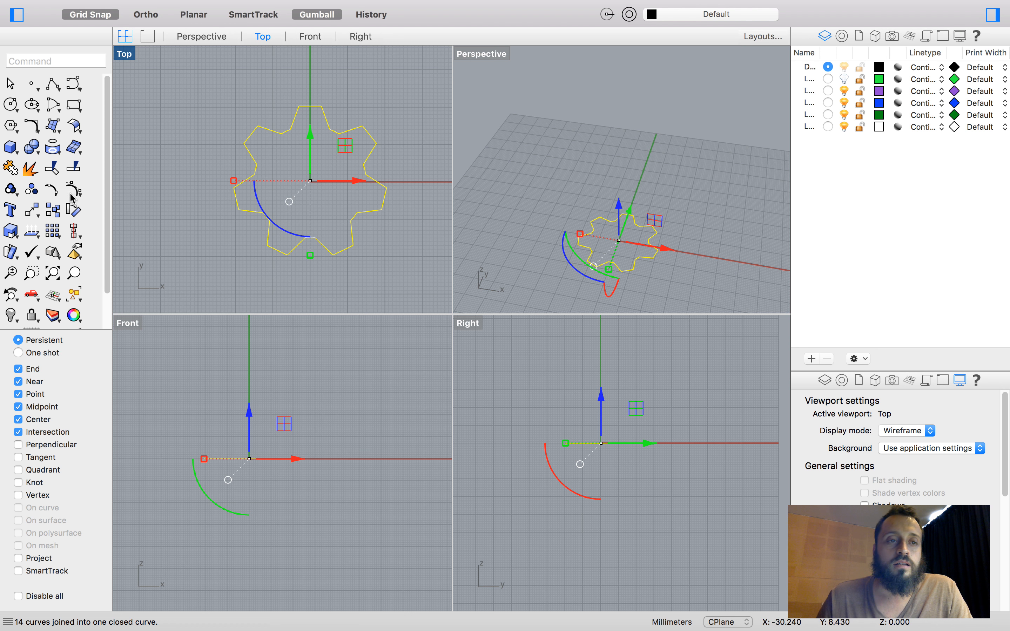
{"action": "scroll", "coordinate": [309, 184], "scroll_direction": "up", "scroll_amount": 4}
{"action": "scroll", "coordinate": [309, 184], "scroll_direction": "down", "scroll_amount": 4}
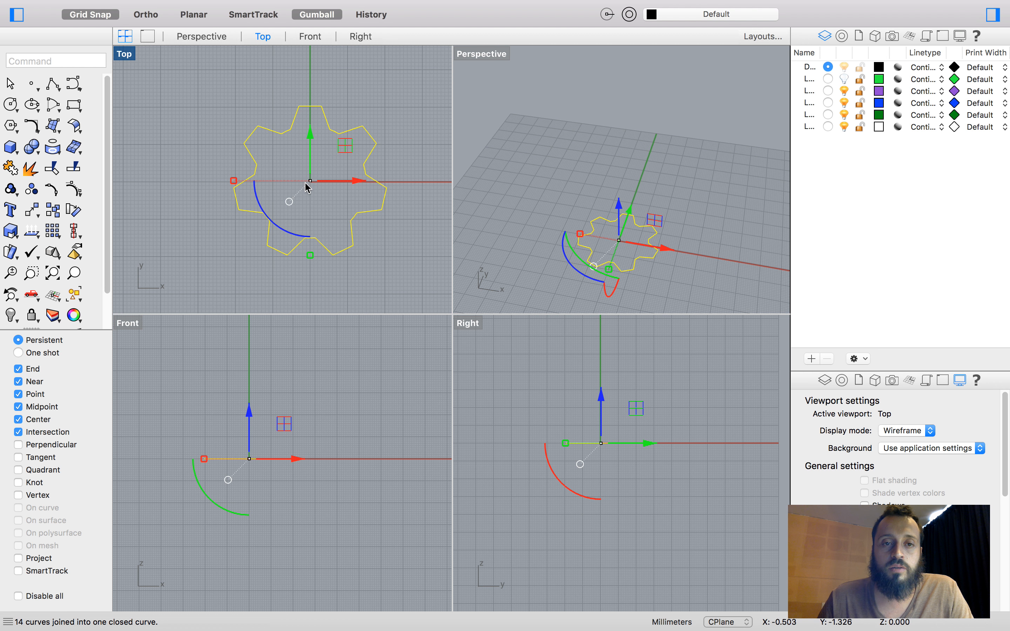
{"action": "left_click", "coordinate": [26, 171]}
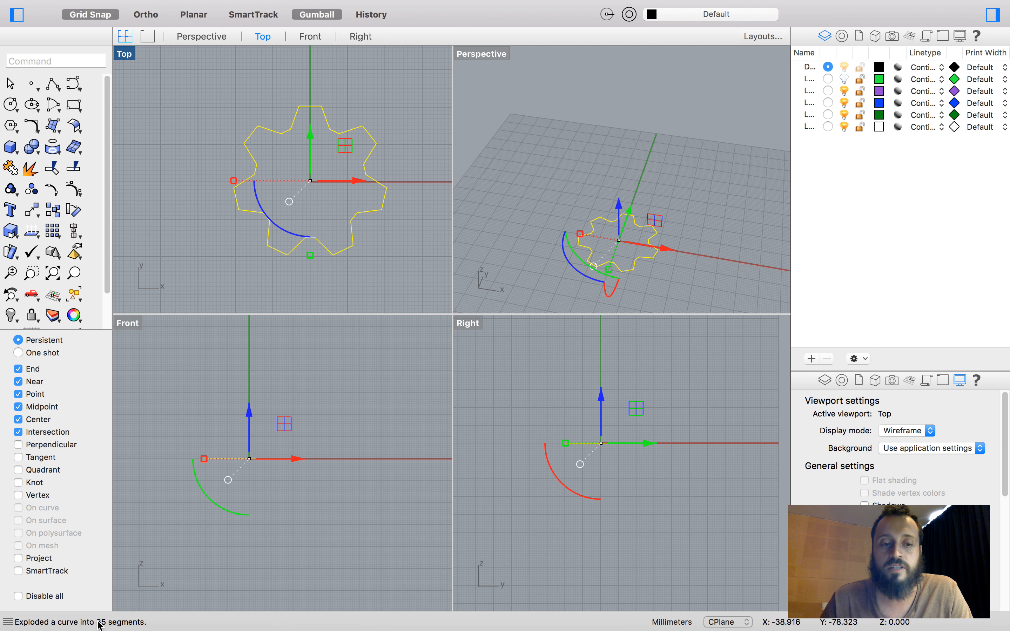
Step: Examine the exploded segments around the top tooth by selecting its half top edge, sloped side and adjoining arc
{"action": "scroll", "coordinate": [309, 104], "scroll_direction": "up", "scroll_amount": 4}
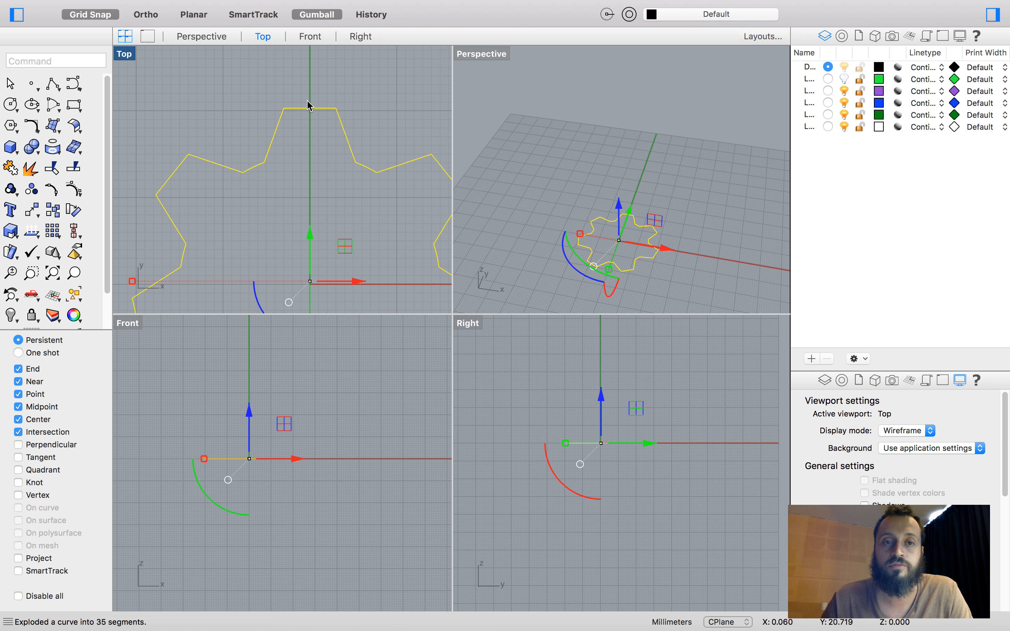
{"action": "left_click", "coordinate": [297, 109]}
{"action": "scroll", "coordinate": [311, 128], "scroll_direction": "up", "scroll_amount": 5}
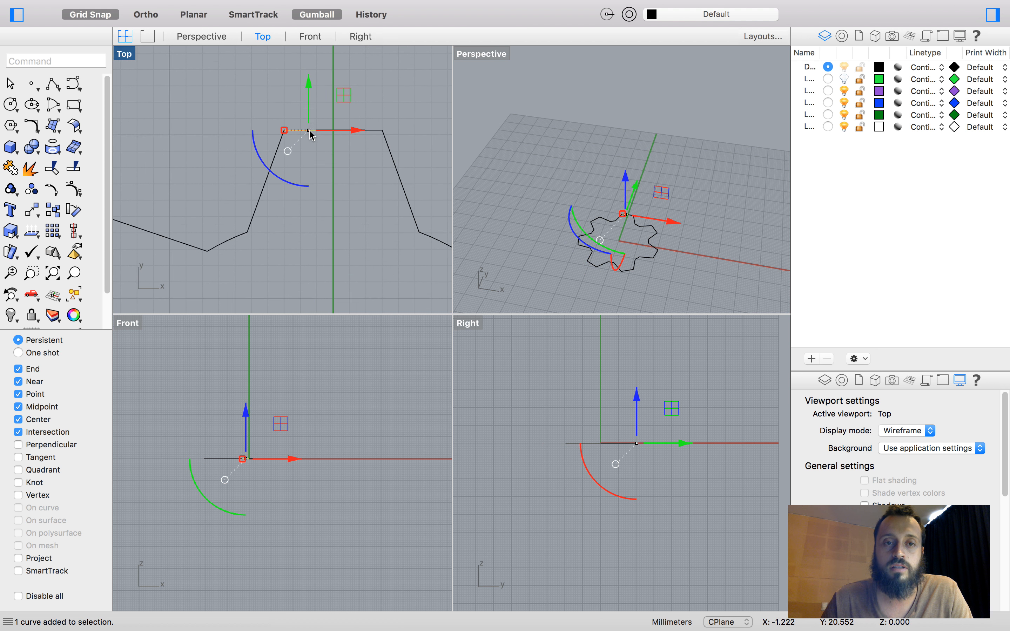
{"action": "left_click", "coordinate": [316, 184]}
{"action": "left_click_drag", "start_coordinate": [316, 184], "coordinate": [251, 127]}
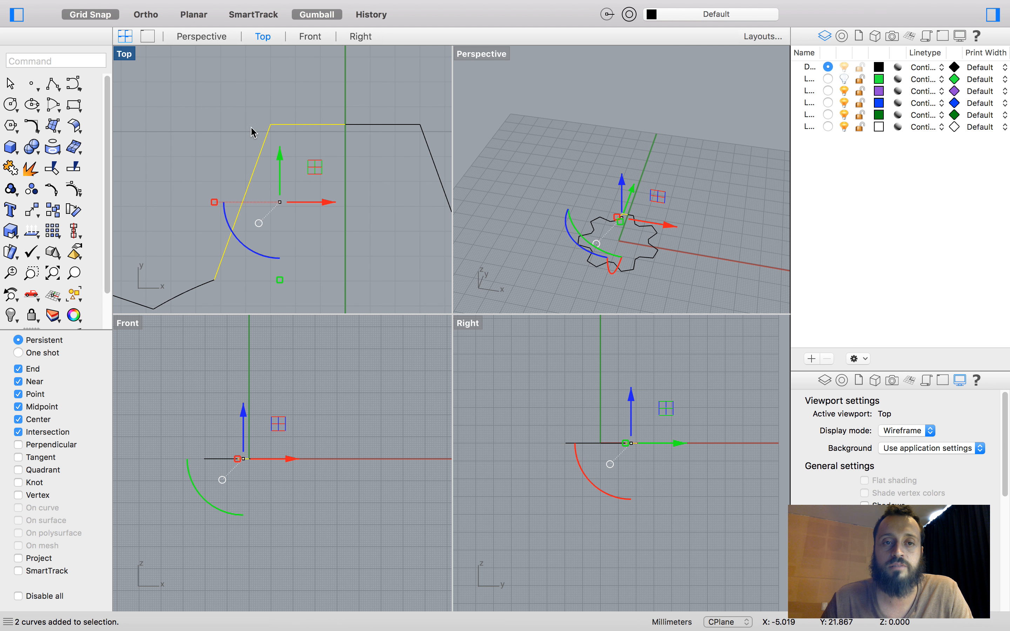
{"action": "scroll", "coordinate": [232, 97], "scroll_direction": "down", "scroll_amount": 4}
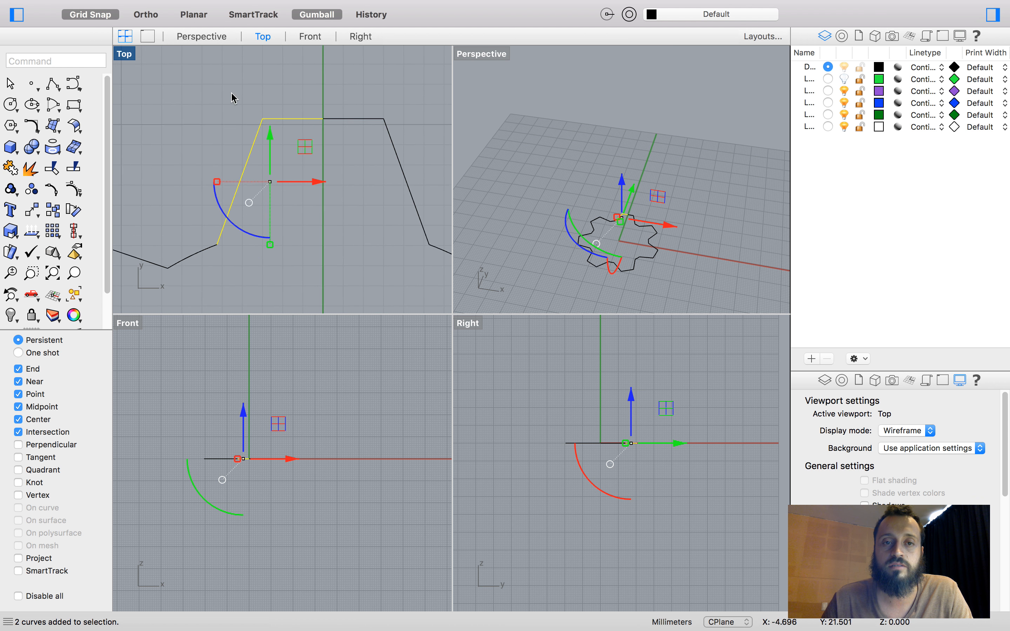
{"action": "left_click", "coordinate": [204, 183]}
{"action": "scroll", "coordinate": [266, 106], "scroll_direction": "down", "scroll_amount": 3}
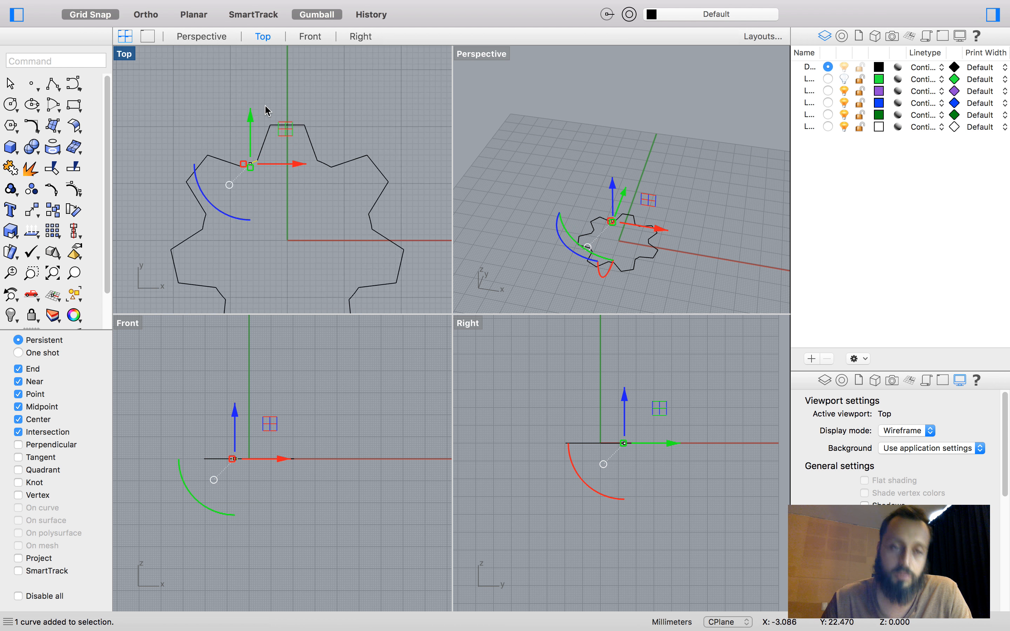
Step: Select all exploded segments of the gear outline, join them back into one closed curve, and clear the selection
{"action": "scroll", "coordinate": [173, 88], "scroll_direction": "down", "scroll_amount": 3}
{"action": "left_click_drag", "start_coordinate": [173, 88], "coordinate": [345, 254]}
{"action": "scroll", "coordinate": [166, 90], "scroll_direction": "up", "scroll_amount": 3}
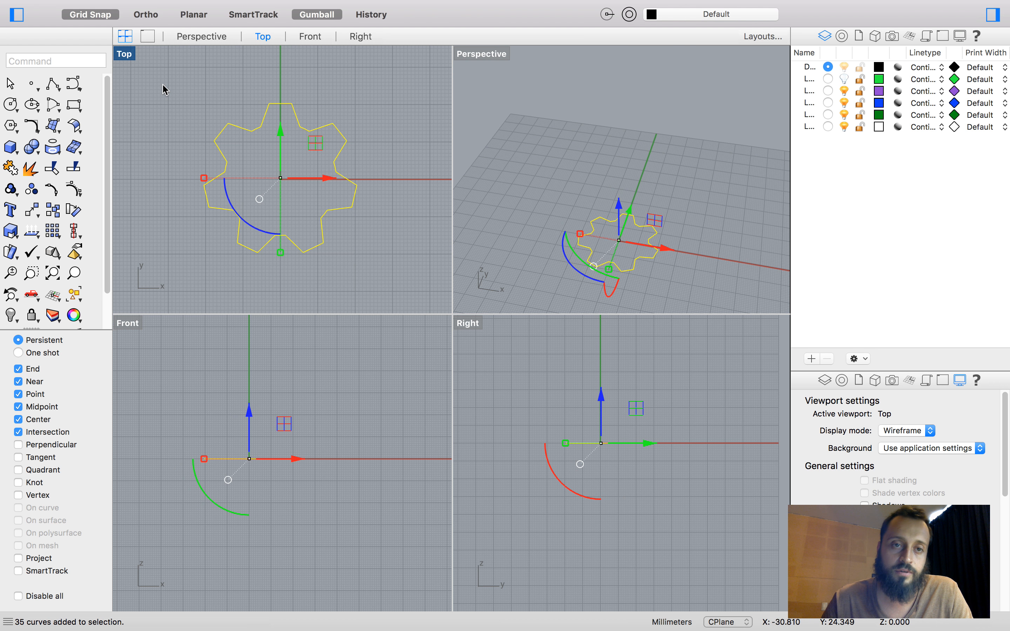
{"action": "left_click", "coordinate": [10, 169]}
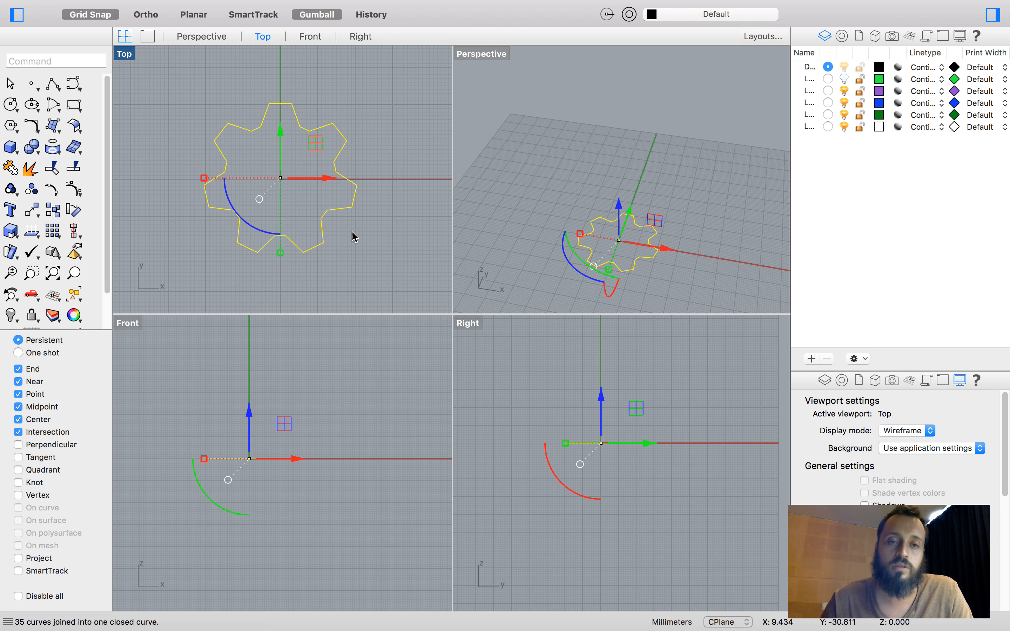
{"action": "left_click", "coordinate": [368, 215]}
Step: Examine the closed gear outline in the Top and Perspective views
{"action": "scroll", "coordinate": [361, 217], "scroll_direction": "down", "scroll_amount": 7}
{"action": "scroll", "coordinate": [336, 218], "scroll_direction": "up", "scroll_amount": 9}
{"action": "scroll", "coordinate": [338, 221], "scroll_direction": "down", "scroll_amount": 6}
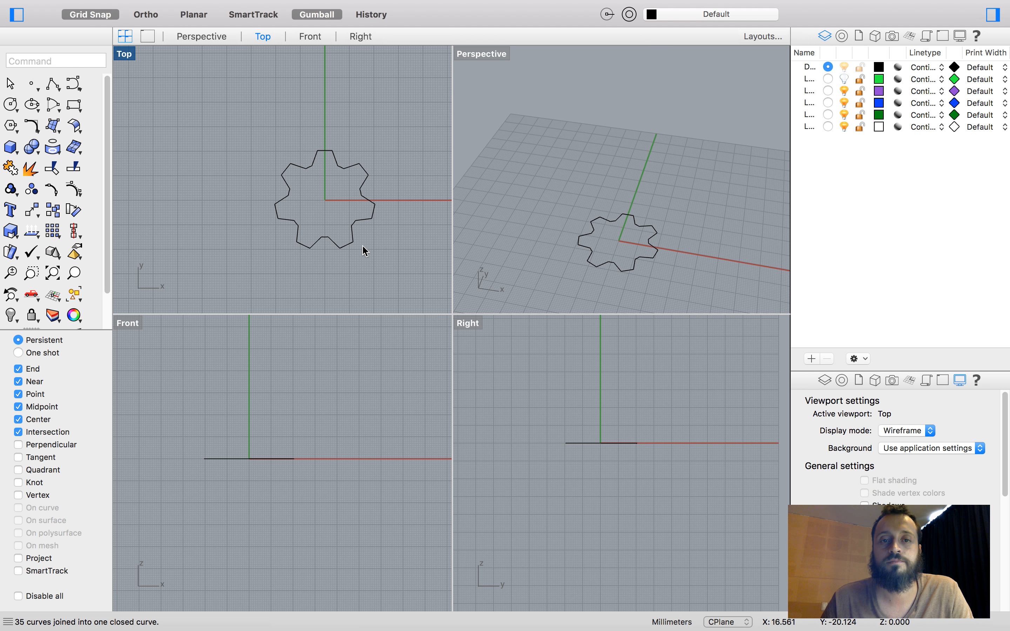
{"action": "left_click", "coordinate": [623, 243]}
{"action": "scroll", "coordinate": [573, 212], "scroll_direction": "up", "scroll_amount": 6}
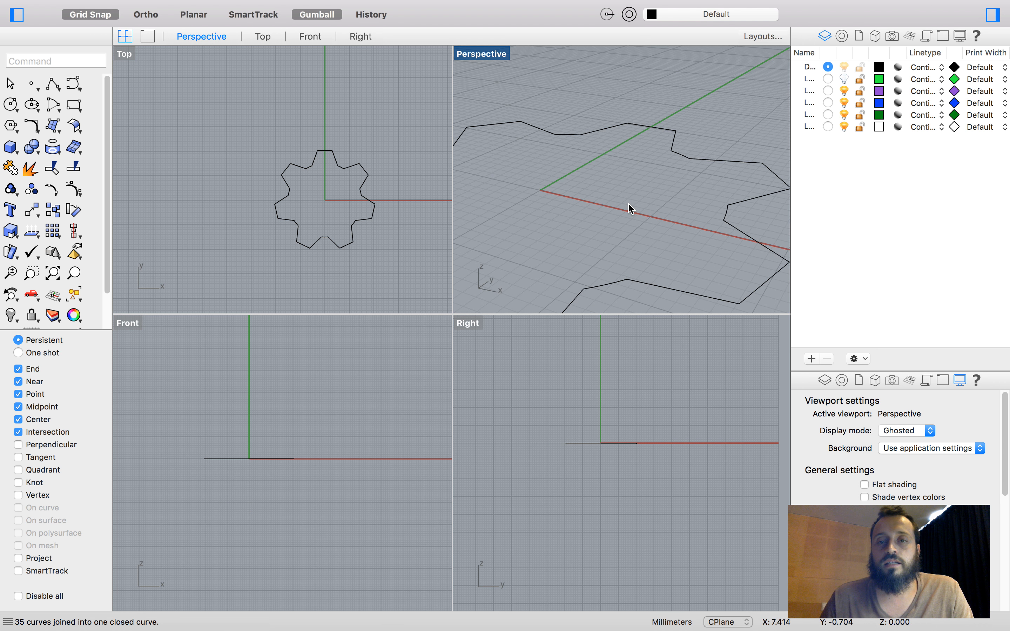
{"action": "scroll", "coordinate": [589, 210], "scroll_direction": "down", "scroll_amount": 3}
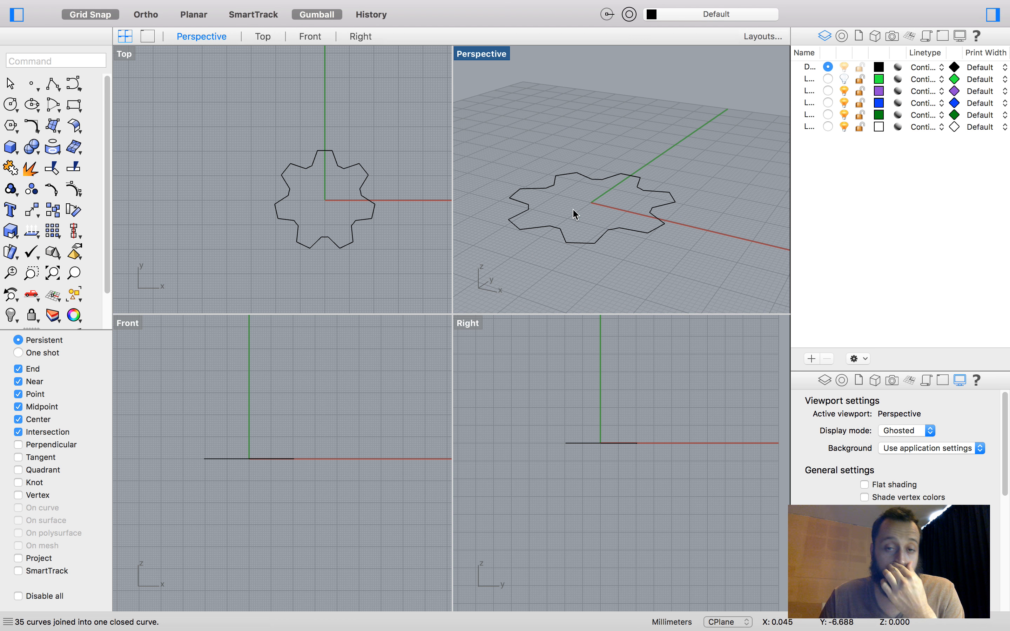
Step: Create a planar surface from the closed gear outline with PlanarSrf and clear the selection
{"action": "scroll", "coordinate": [597, 205], "scroll_direction": "up", "scroll_amount": 5}
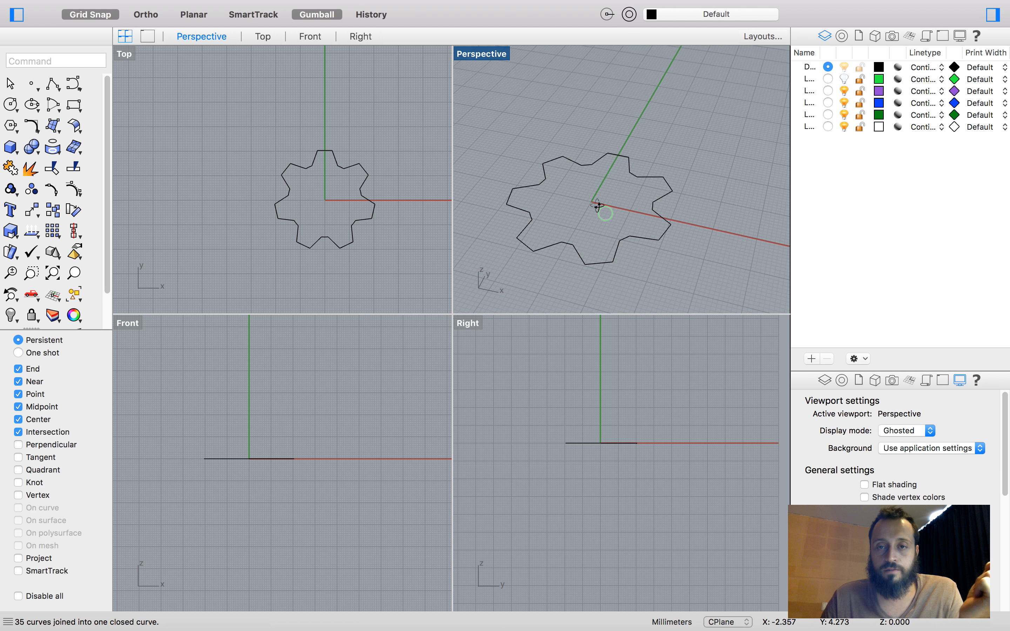
{"action": "right_click_drag", "start_coordinate": [579, 224], "coordinate": [547, 190]}
{"action": "scroll", "coordinate": [609, 192], "scroll_direction": "down", "scroll_amount": 5}
{"action": "right_click_drag", "start_coordinate": [608, 191], "coordinate": [637, 198]}
{"action": "scroll", "coordinate": [618, 195], "scroll_direction": "up", "scroll_amount": 5}
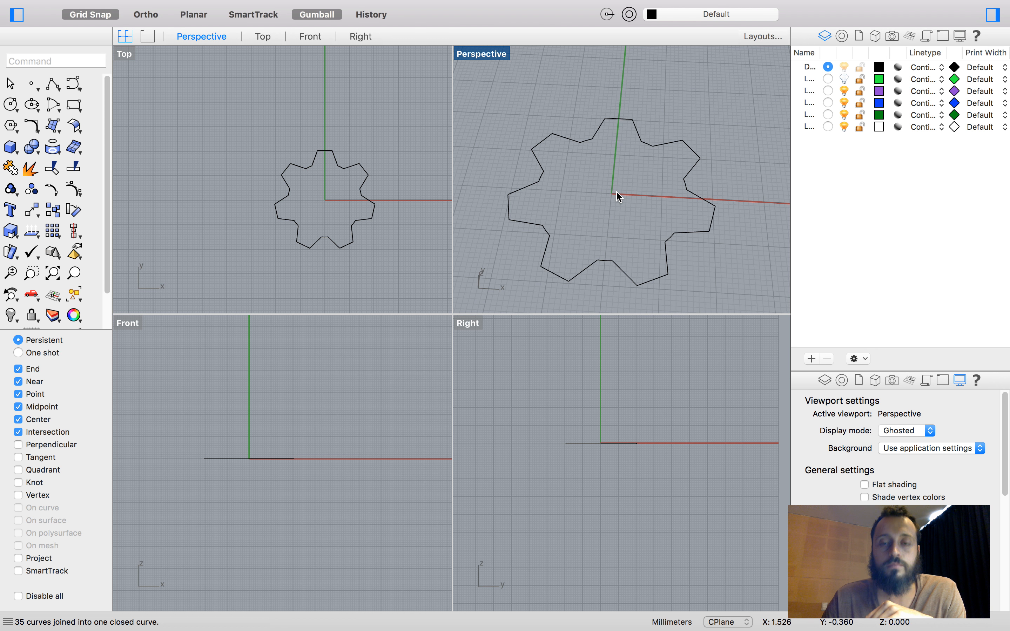
{"action": "left_click", "coordinate": [642, 143]}
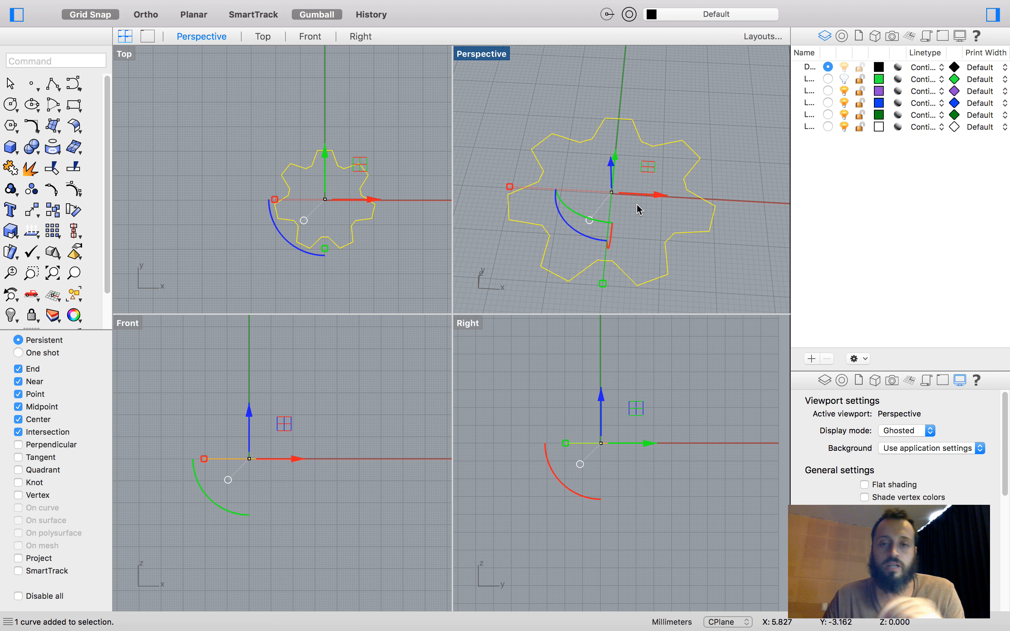
{"action": "type", "text": "Plana"}
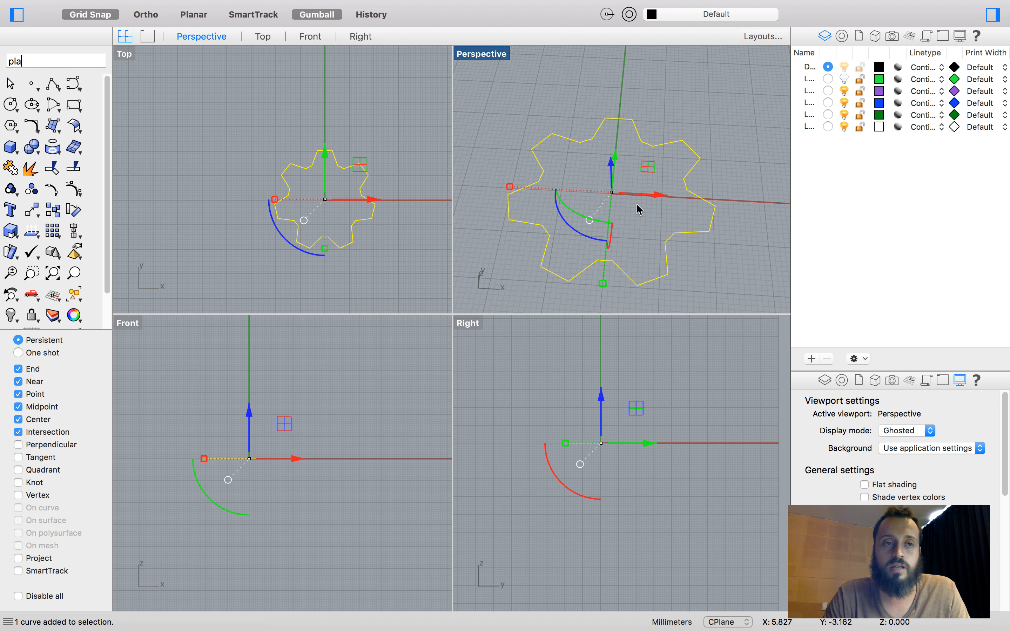
{"action": "type", "text": "r"}
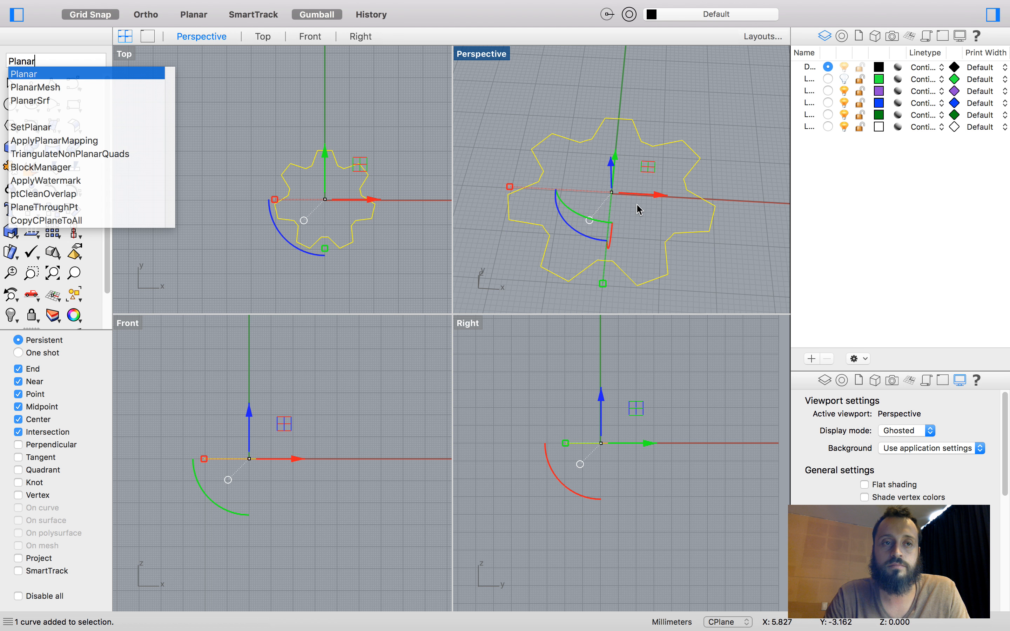
{"action": "type", "text": "Srf"}
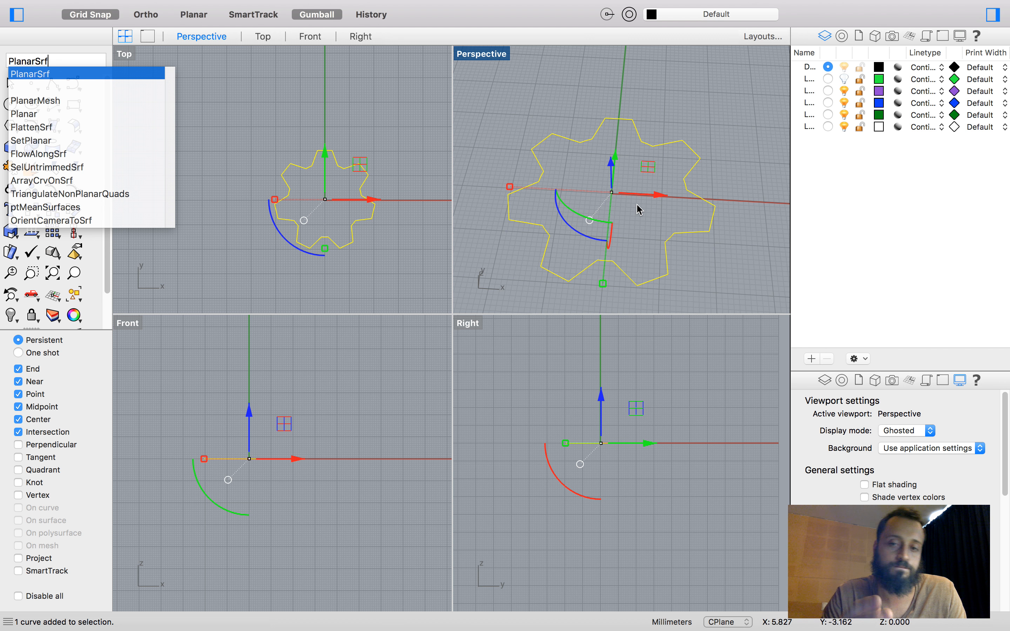
{"action": "key", "text": "Return"}
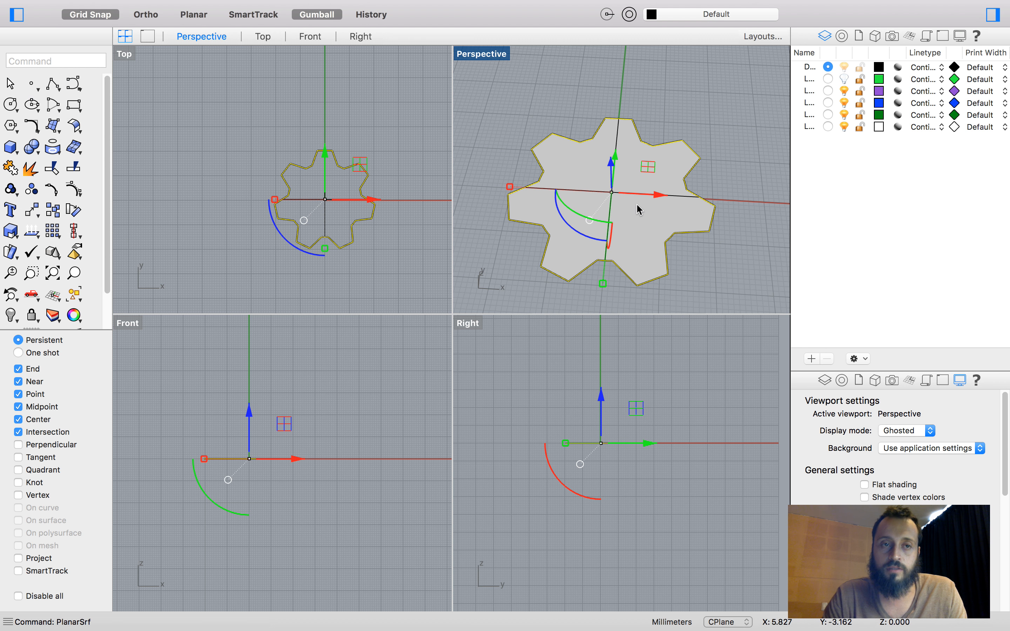
{"action": "left_click", "coordinate": [567, 104]}
Step: Check the Perspective viewport's display mode and examine the gear surface from several angles
{"action": "right_click_drag", "start_coordinate": [666, 137], "coordinate": [527, 102]}
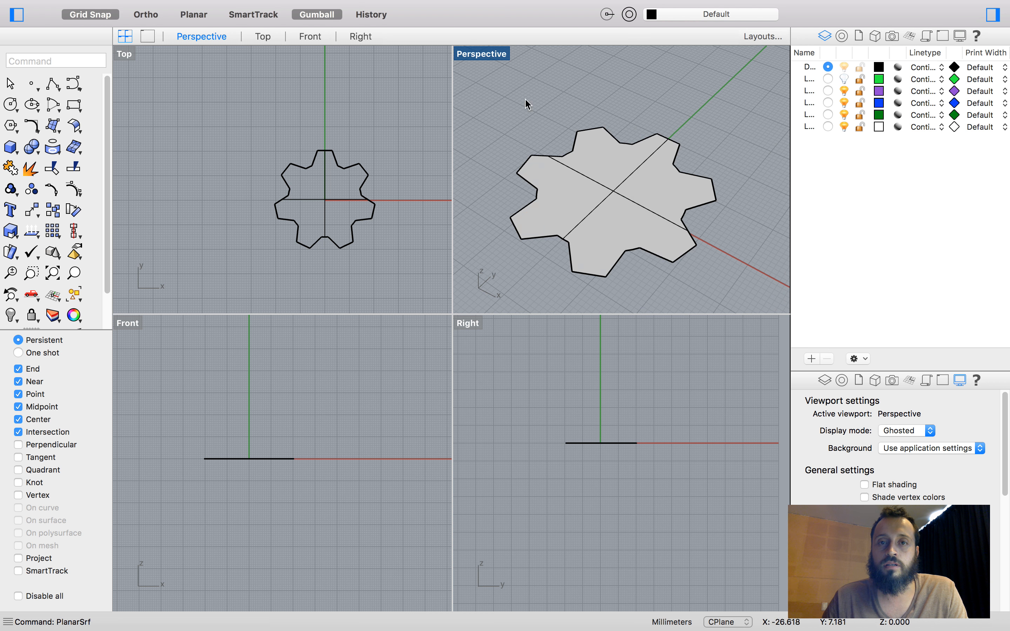
{"action": "left_click", "coordinate": [480, 50]}
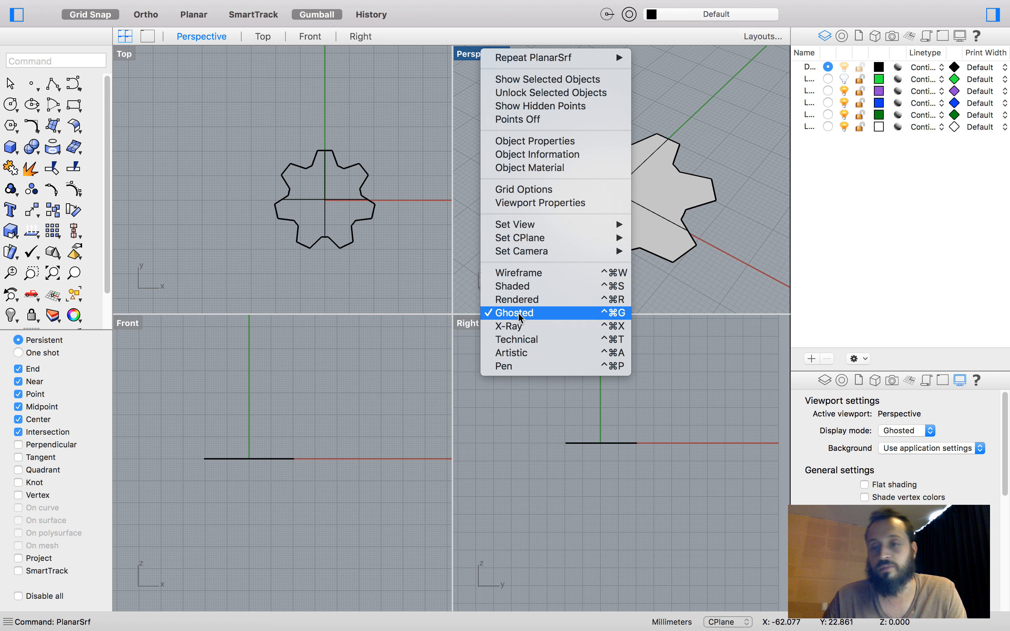
{"action": "right_click_drag", "start_coordinate": [642, 241], "coordinate": [601, 194]}
{"action": "left_click", "coordinate": [601, 194]}
{"action": "scroll", "coordinate": [558, 143], "scroll_direction": "up", "scroll_amount": 5}
{"action": "scroll", "coordinate": [561, 144], "scroll_direction": "down", "scroll_amount": 2}
{"action": "scroll", "coordinate": [561, 144], "scroll_direction": "down", "scroll_amount": 4}
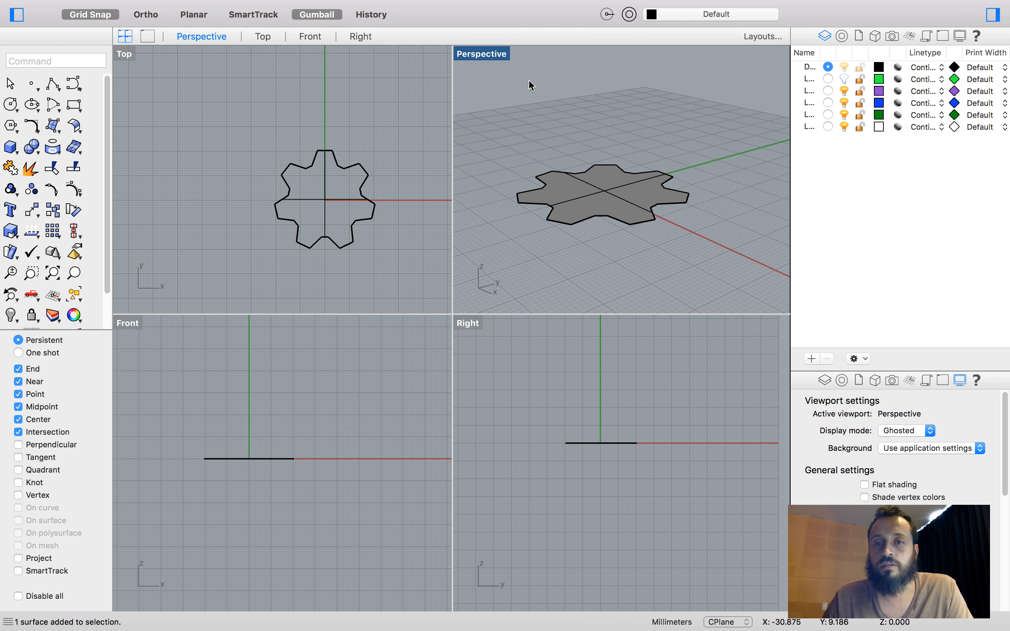
Step: Switch the Perspective viewport to Wireframe display and examine the gear surface, selecting and deselecting it
{"action": "left_click", "coordinate": [503, 57]}
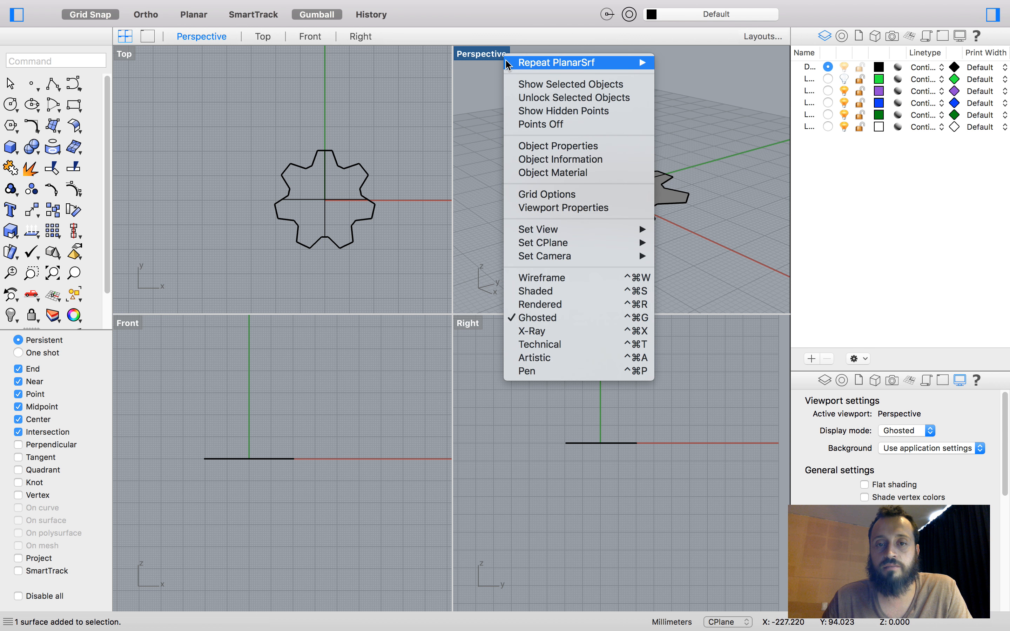
{"action": "left_click", "coordinate": [570, 284]}
{"action": "right_click_drag", "start_coordinate": [552, 226], "coordinate": [592, 172]}
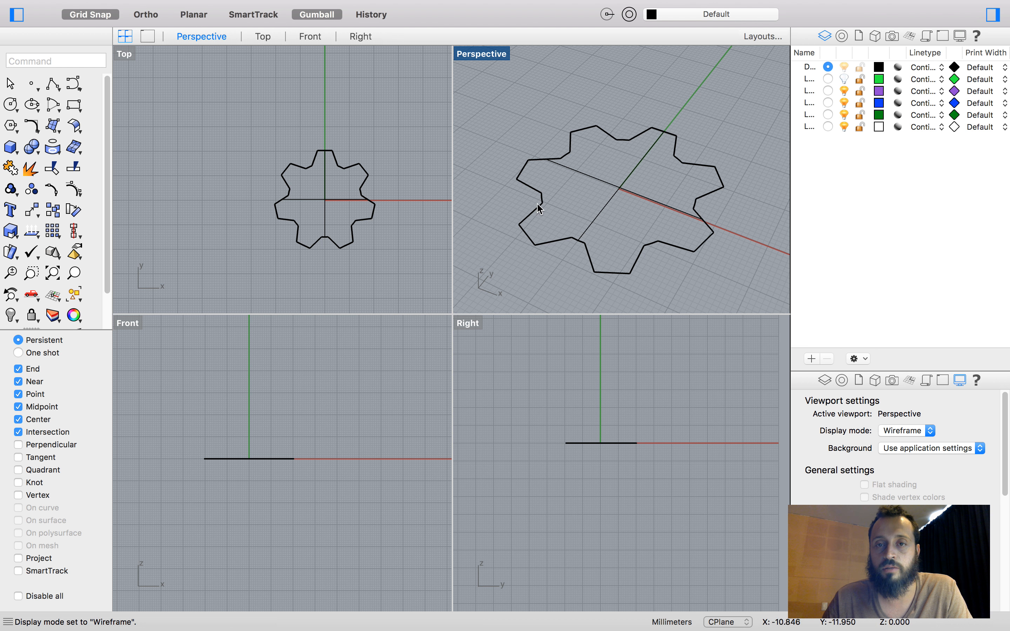
{"action": "left_click", "coordinate": [585, 173]}
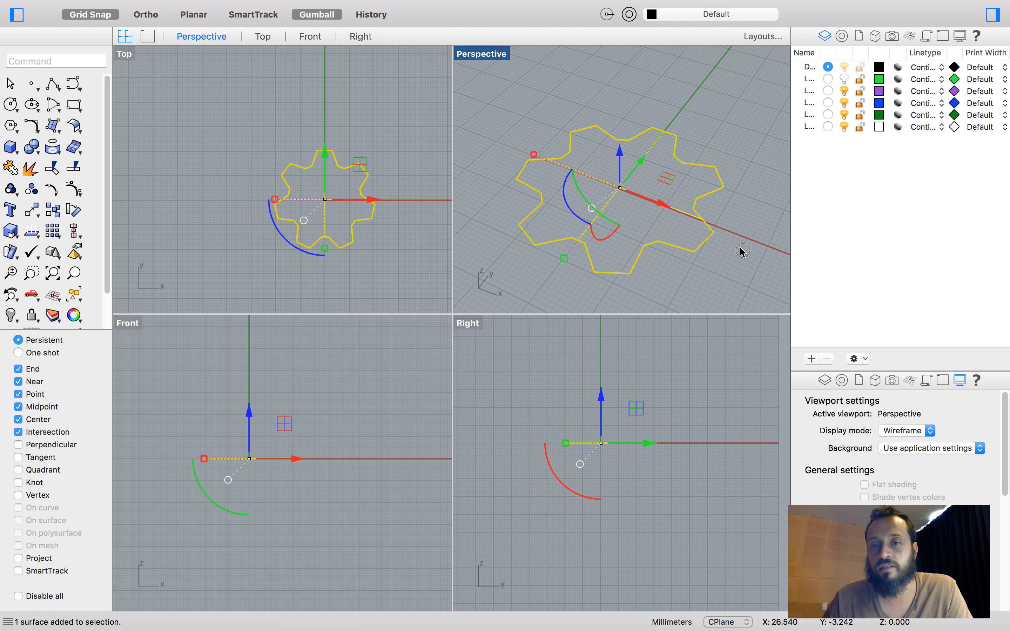
{"action": "key", "text": "Escape"}
{"action": "right_click_drag", "start_coordinate": [582, 176], "coordinate": [493, 71]}
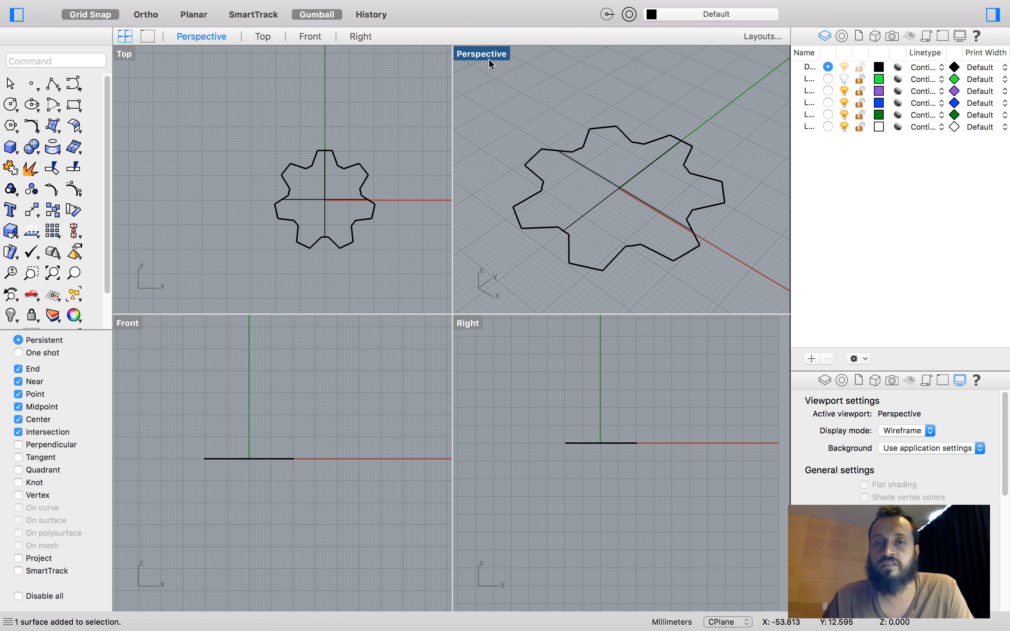
Step: Set the Perspective viewport to Shaded display, then return it to Ghosted
{"action": "left_click", "coordinate": [492, 55]}
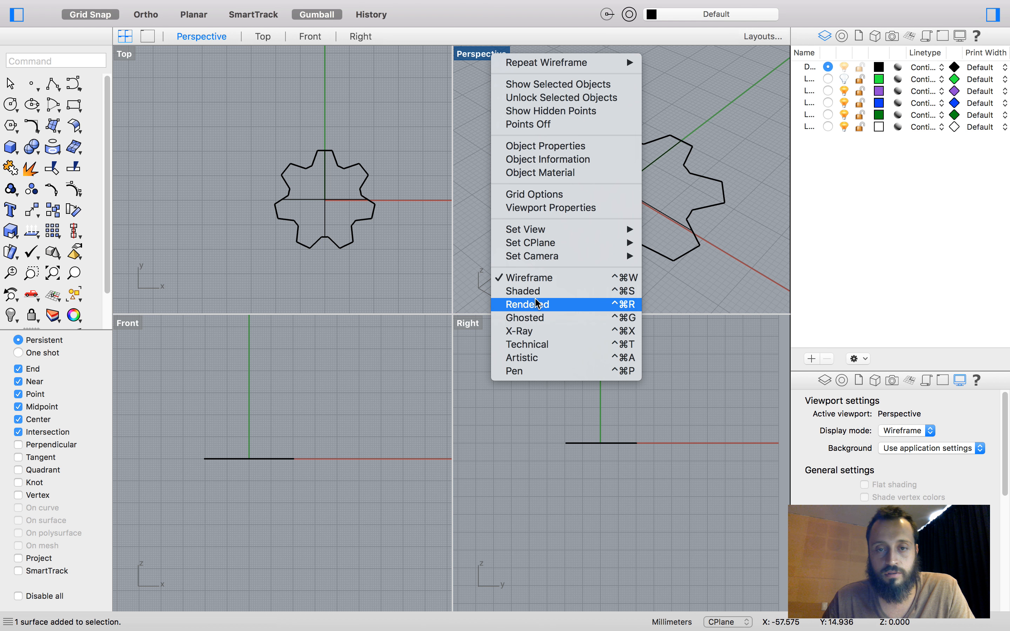
{"action": "left_click", "coordinate": [527, 293]}
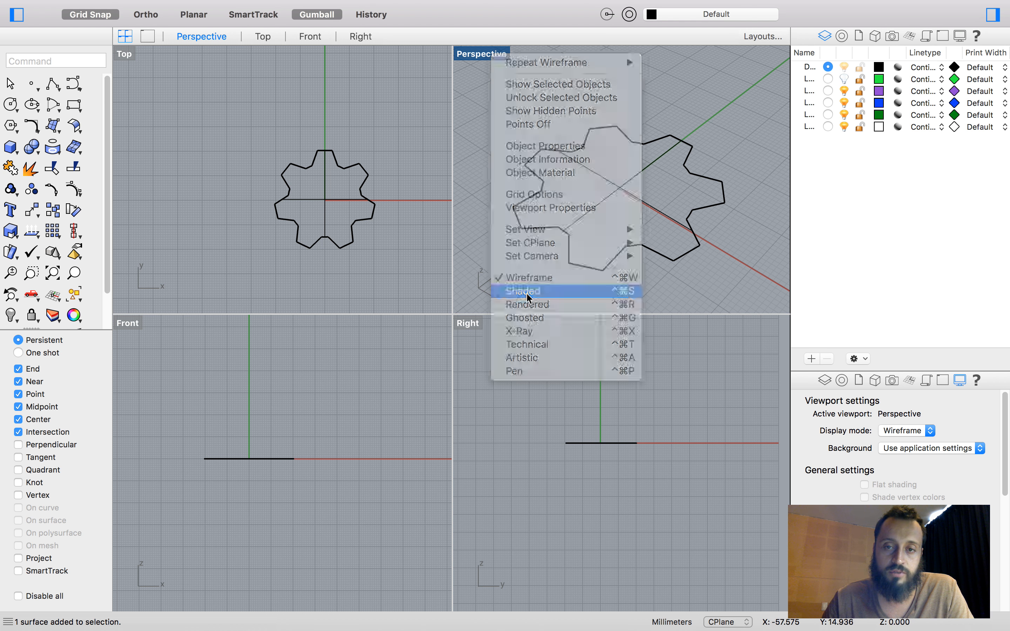
{"action": "left_click", "coordinate": [488, 55]}
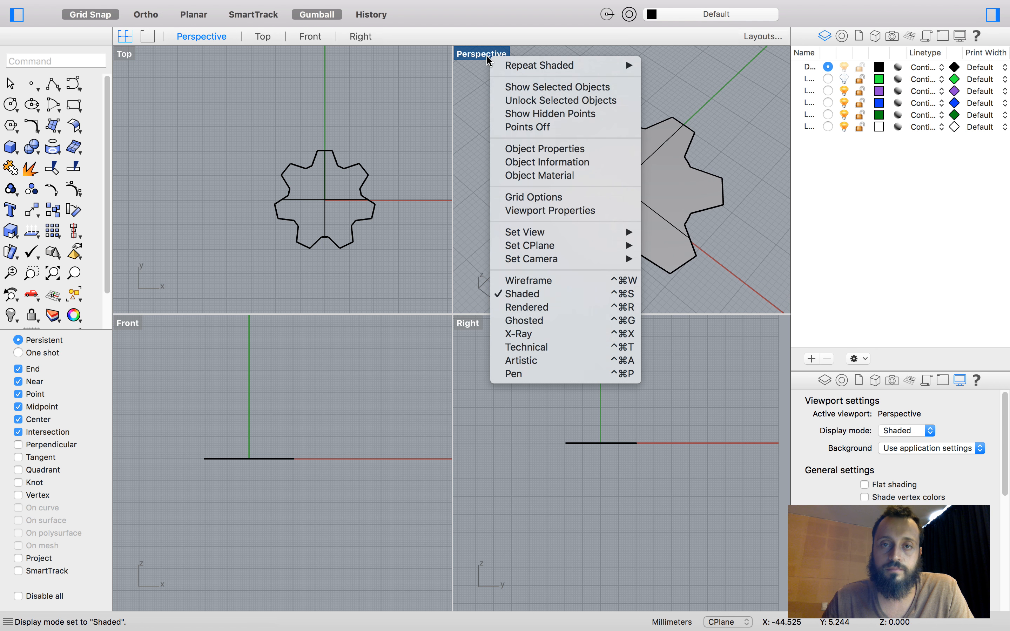
{"action": "left_click", "coordinate": [594, 320]}
Step: Move the gear surface away from its outline curve along the Y axis, then undo the move
{"action": "left_click", "coordinate": [599, 199]}
{"action": "mouse_move", "coordinate": [599, 200]}
{"action": "right_mouse_down"}
{"action": "mouse_move", "coordinate": [548, 209]}
{"action": "mouse_move", "coordinate": [612, 205]}
{"action": "right_mouse_up"}
{"action": "left_click_drag", "start_coordinate": [617, 190], "coordinate": [665, 126]}
{"action": "left_click", "coordinate": [701, 221]}
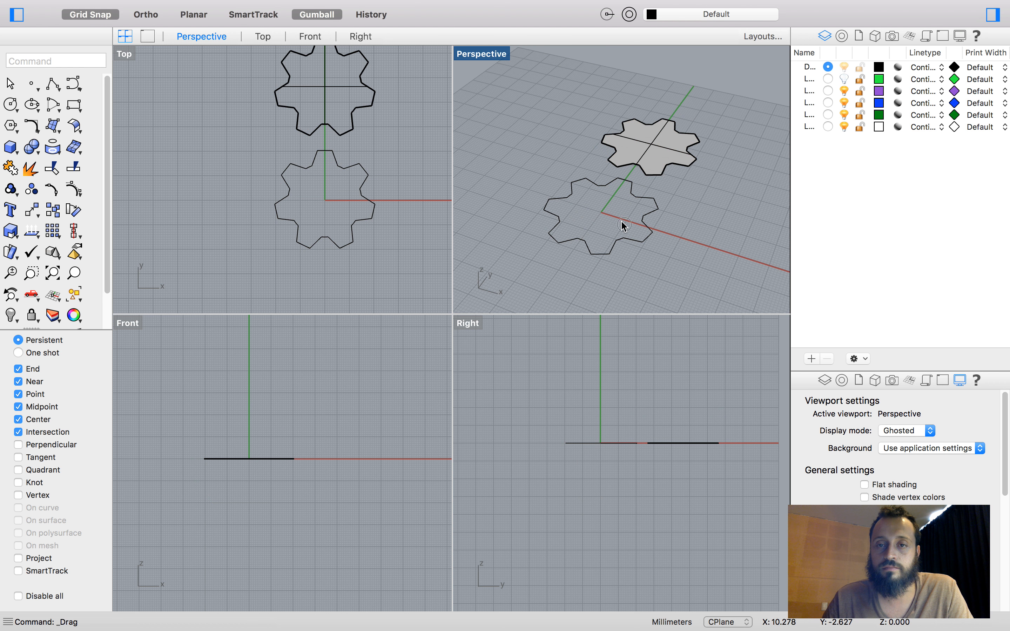
{"action": "left_click", "coordinate": [638, 241]}
{"action": "left_click", "coordinate": [505, 136]}
{"action": "right_click_drag", "start_coordinate": [505, 135], "coordinate": [529, 141]}
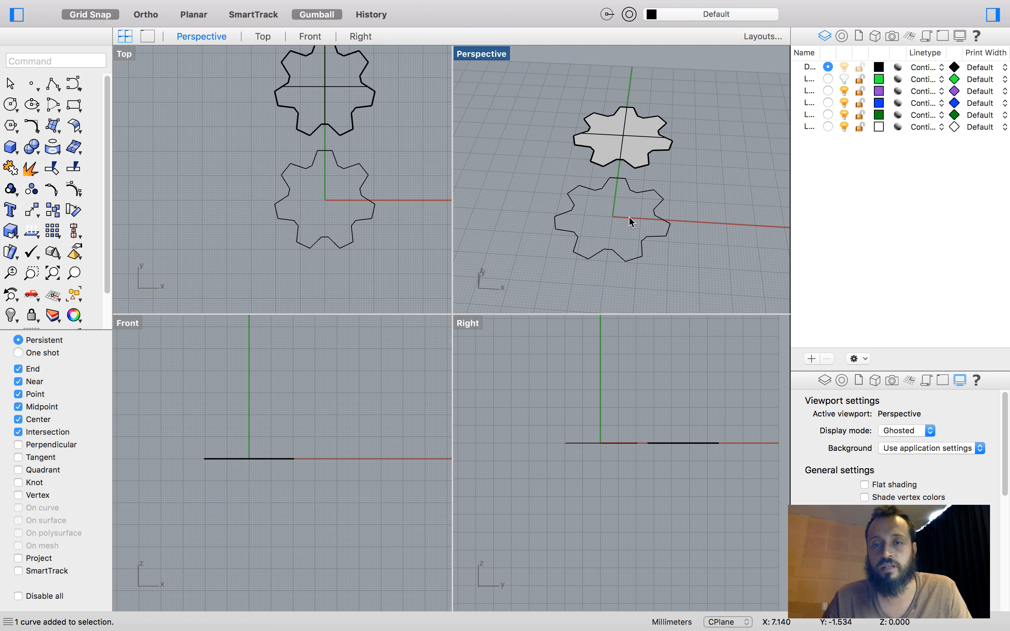
{"action": "key", "text": "super+z"}
Step: Select the gear outline curve instead of the surface and move it along the Y axis, clear of the surface
{"action": "left_click", "coordinate": [678, 211]}
{"action": "left_click", "coordinate": [656, 192]}
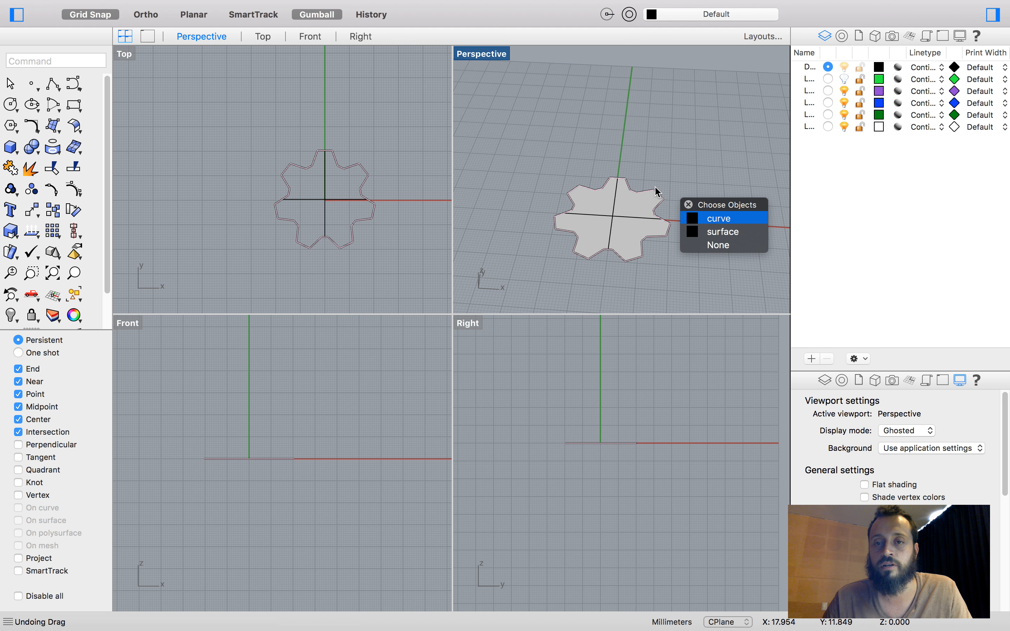
{"action": "left_click", "coordinate": [722, 218]}
{"action": "right_click_drag", "start_coordinate": [674, 149], "coordinate": [645, 192]}
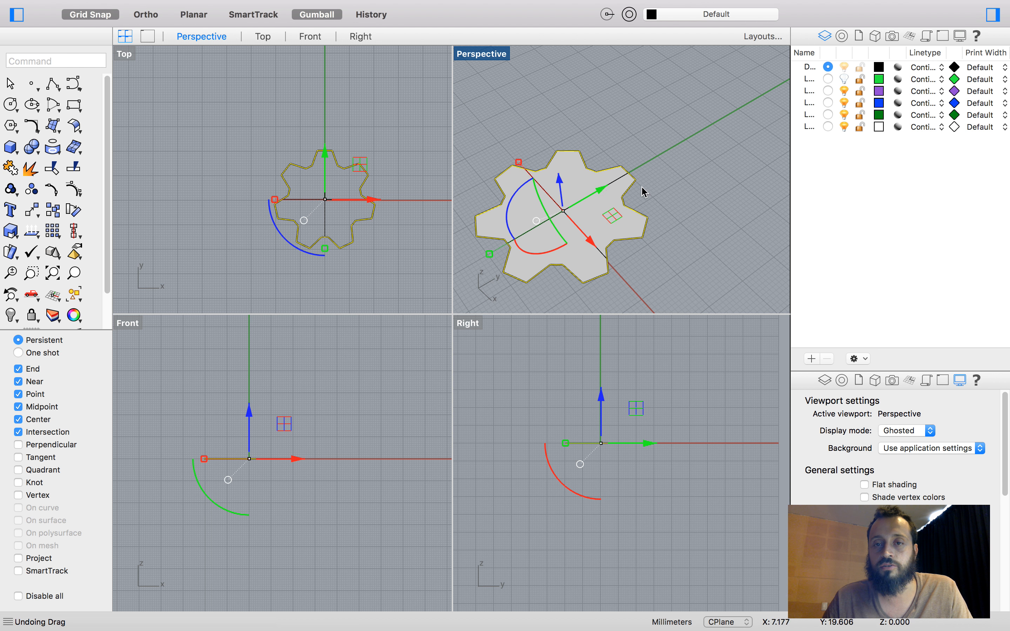
{"action": "left_click_drag", "start_coordinate": [602, 190], "coordinate": [788, 125]}
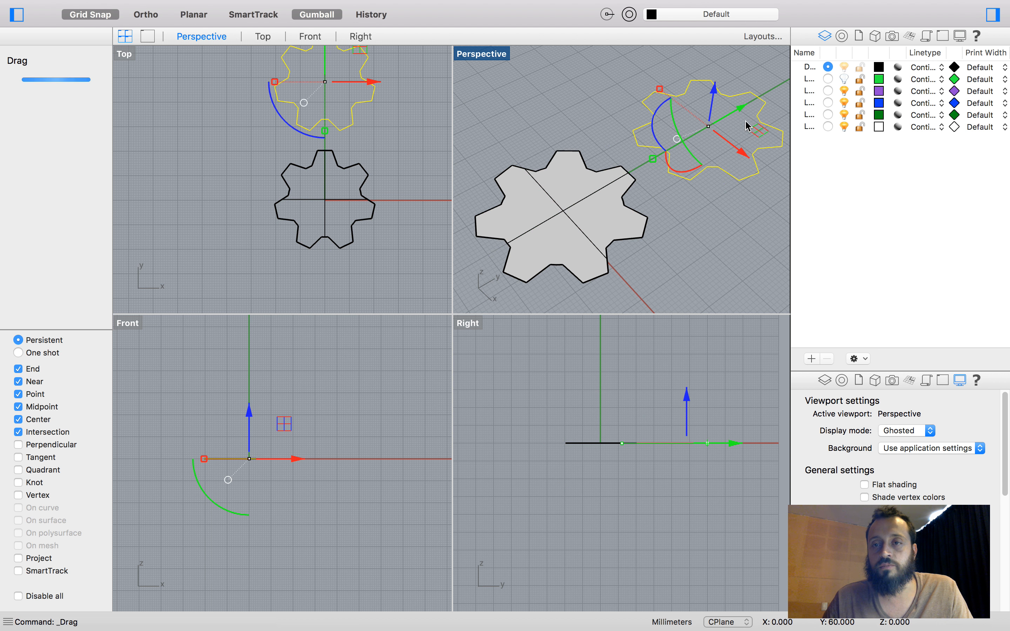
Step: Copy the separated gear outline to the hidden light green layer, then move the original curve to that layer too
{"action": "right_click", "coordinate": [927, 79]}
{"action": "left_click", "coordinate": [836, 236]}
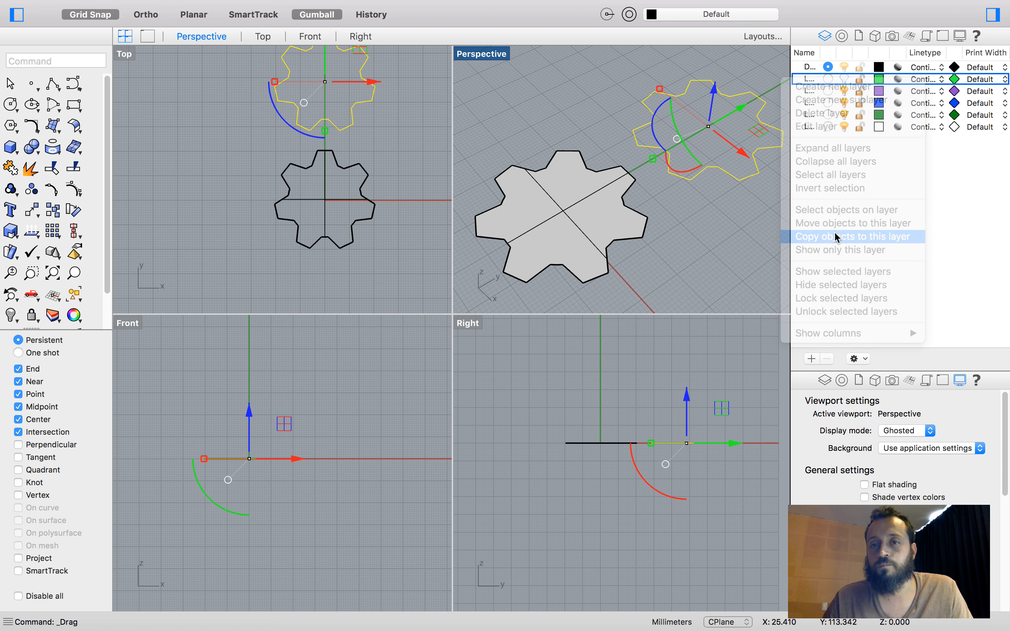
{"action": "left_click", "coordinate": [687, 198]}
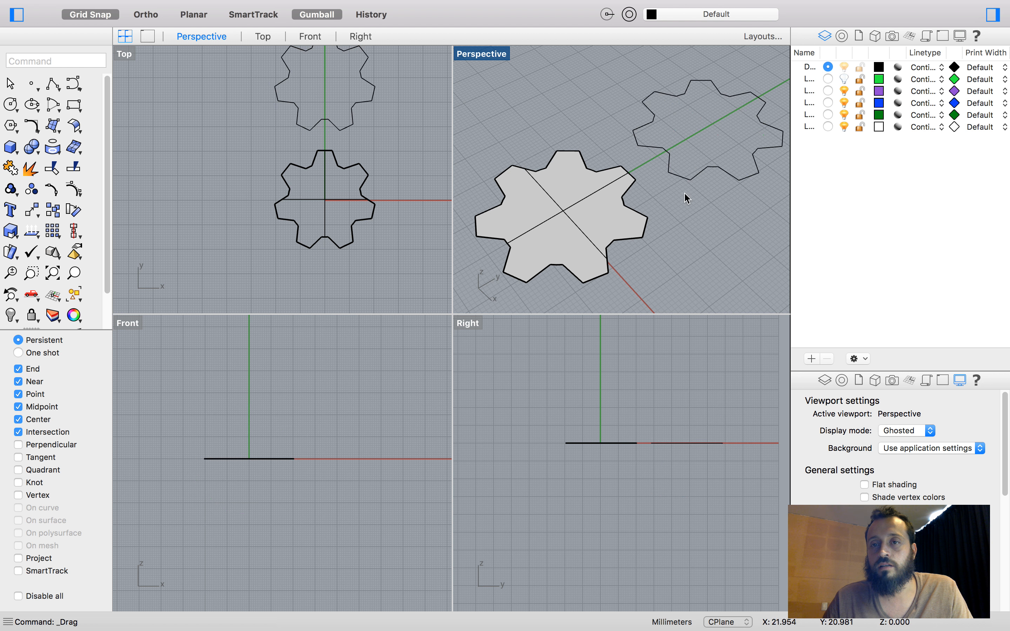
{"action": "left_click", "coordinate": [688, 173]}
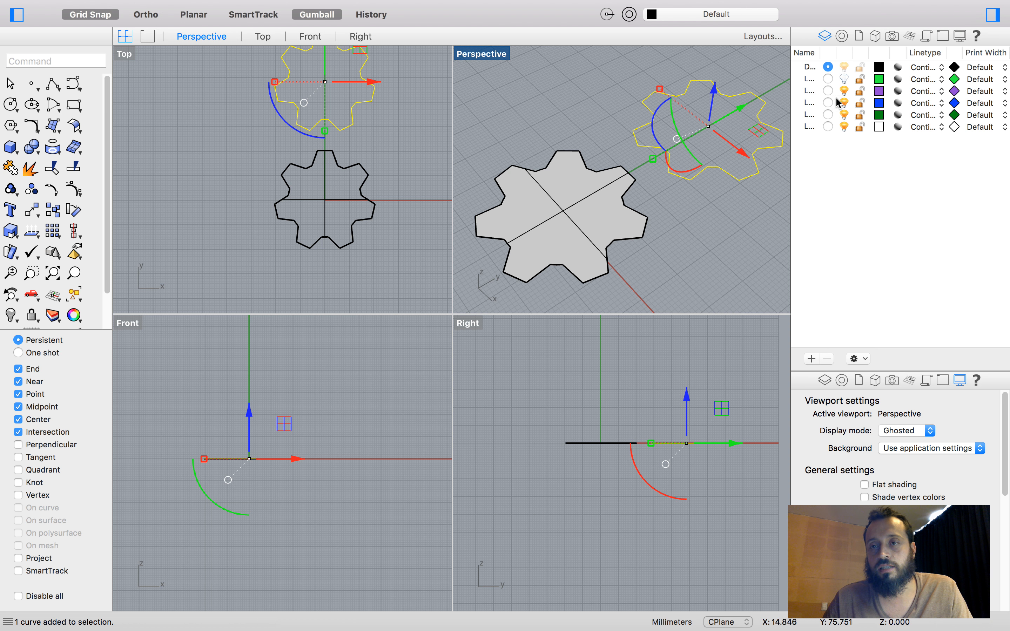
{"action": "right_click", "coordinate": [928, 78]}
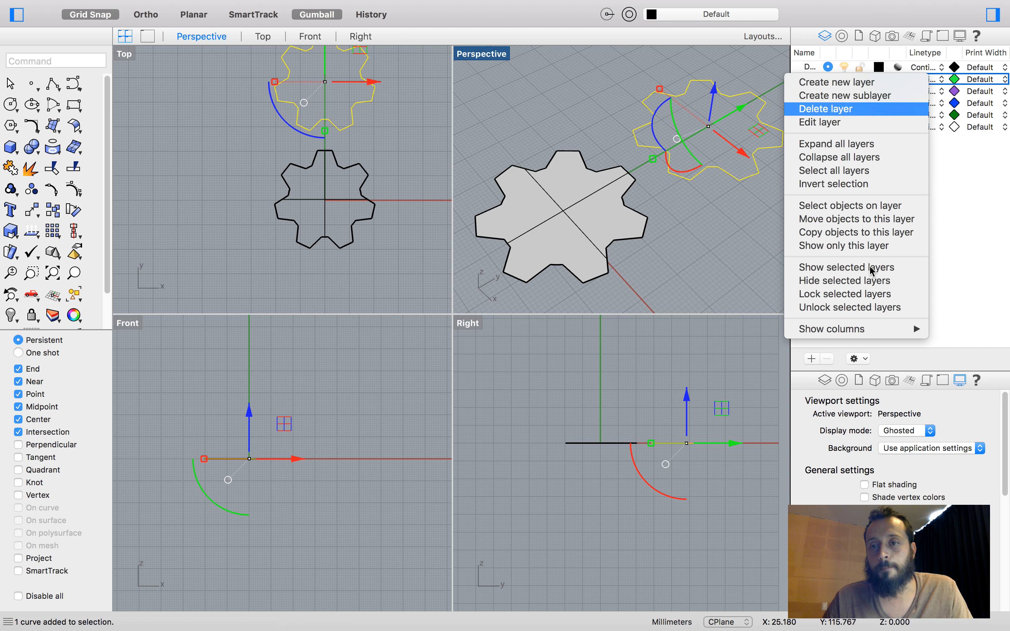
{"action": "left_click", "coordinate": [823, 219]}
Step: Show the light green layer, check its curves by selecting the stored gear outline, and hide the layer again
{"action": "left_click", "coordinate": [845, 79]}
{"action": "left_click", "coordinate": [637, 177]}
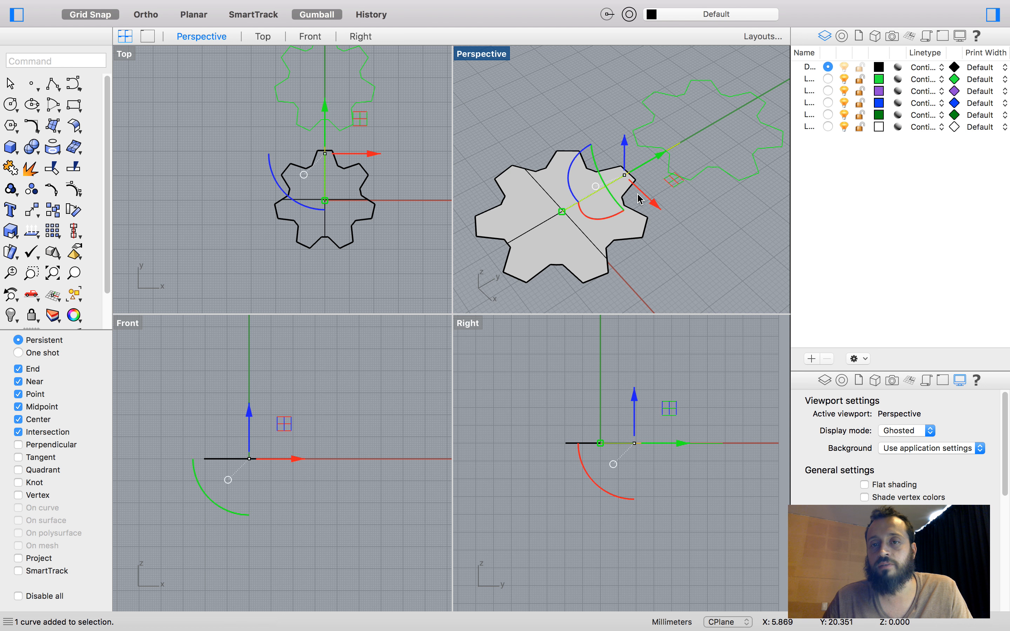
{"action": "left_click", "coordinate": [708, 171]}
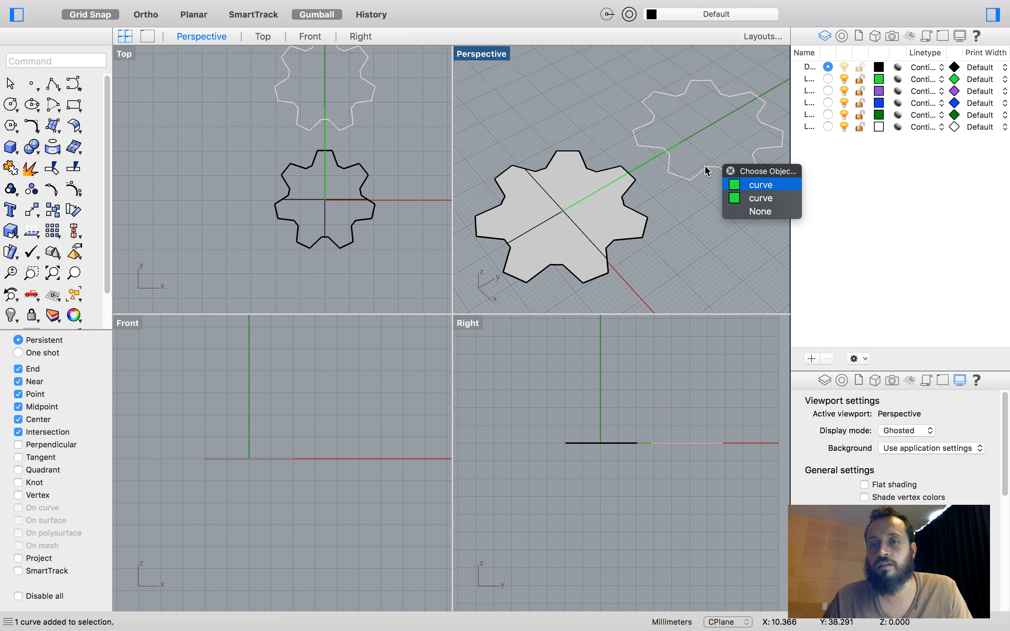
{"action": "left_click", "coordinate": [744, 185]}
{"action": "right_click_drag", "start_coordinate": [702, 181], "coordinate": [617, 194]}
{"action": "left_click", "coordinate": [843, 78]}
Step: Start ExtrudeSrf on the gear surface and preview the Both Sides and Solid options, ending with only Solid enabled
{"action": "right_click_drag", "start_coordinate": [476, 164], "coordinate": [671, 183]}
{"action": "left_click", "coordinate": [618, 229]}
{"action": "scroll", "coordinate": [597, 177], "scroll_direction": "up", "scroll_amount": 5}
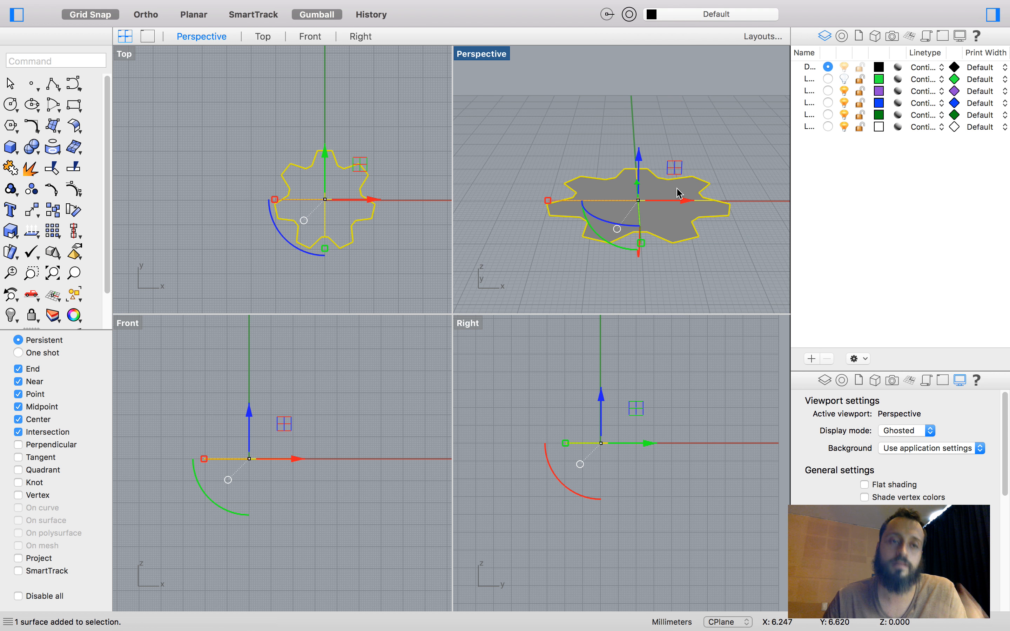
{"action": "right_click_drag", "start_coordinate": [679, 192], "coordinate": [661, 217]}
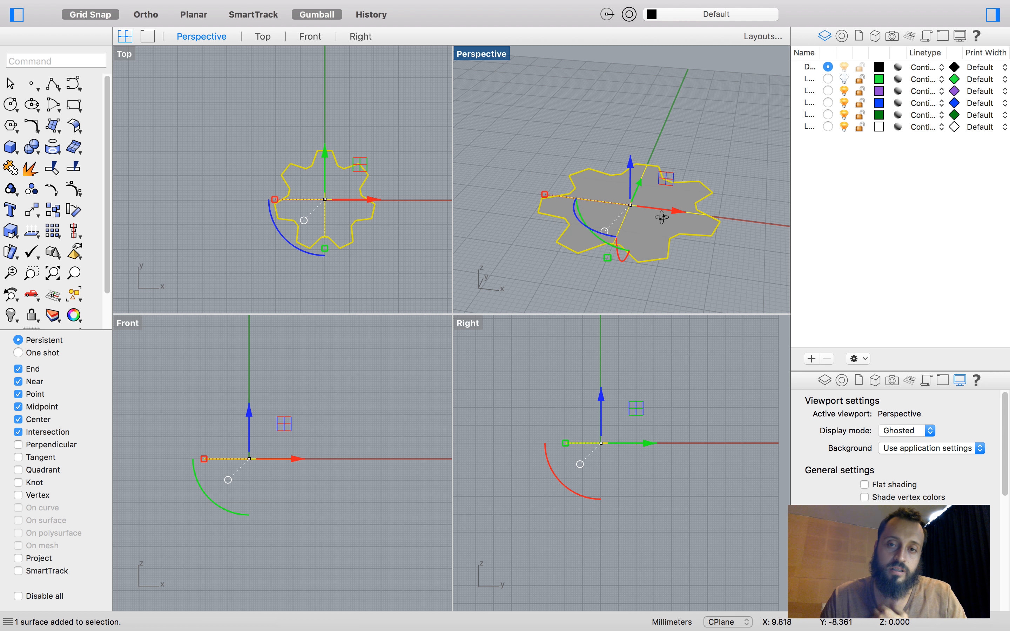
{"action": "type", "text": "ex"}
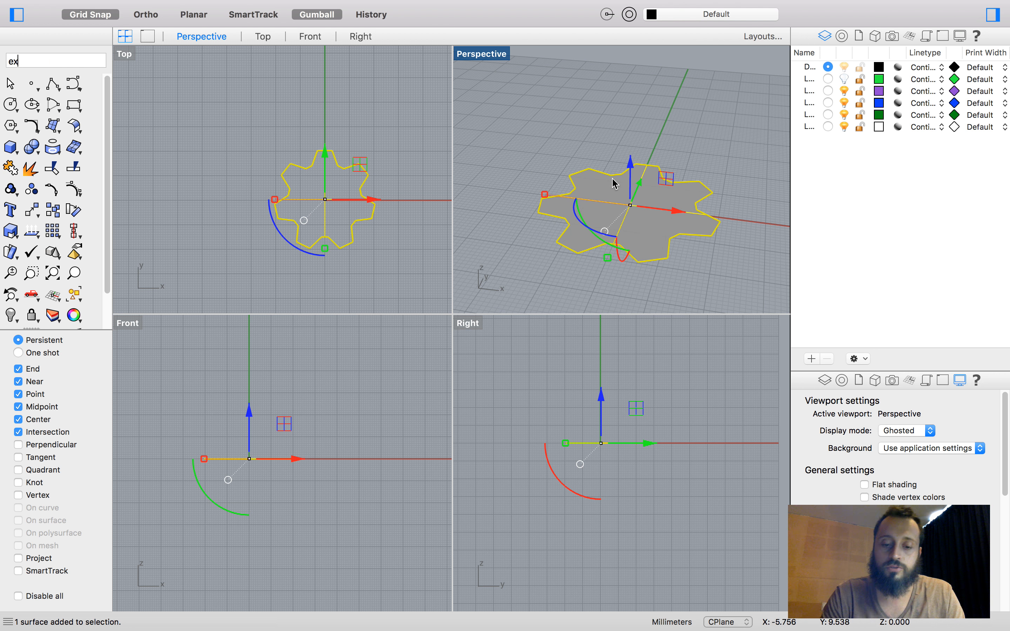
{"action": "type", "text": "trudeSrf"}
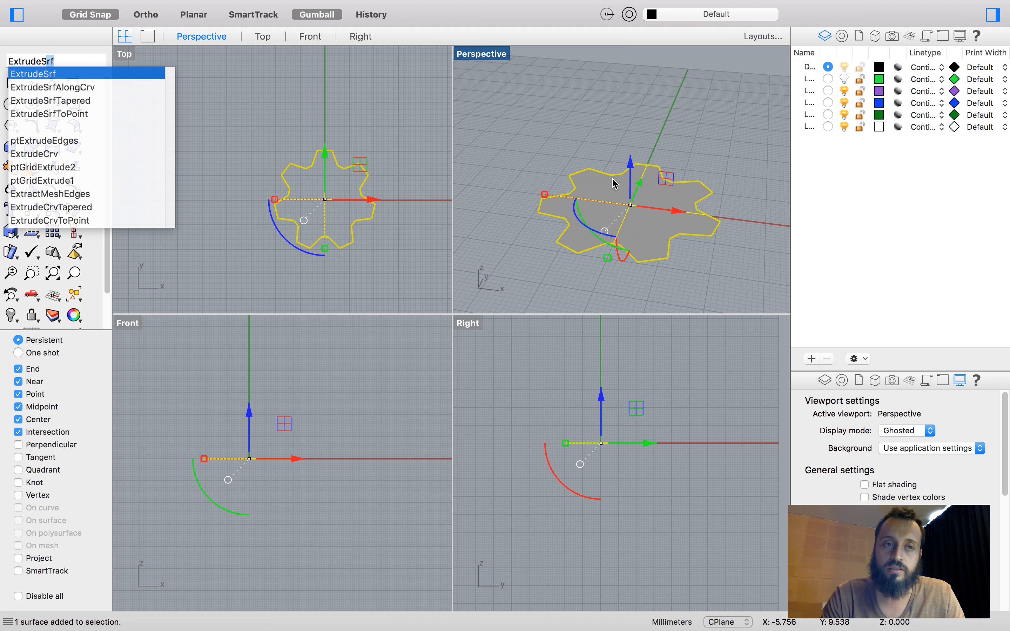
{"action": "type", "text": "r"}
{"action": "key", "text": "Return"}
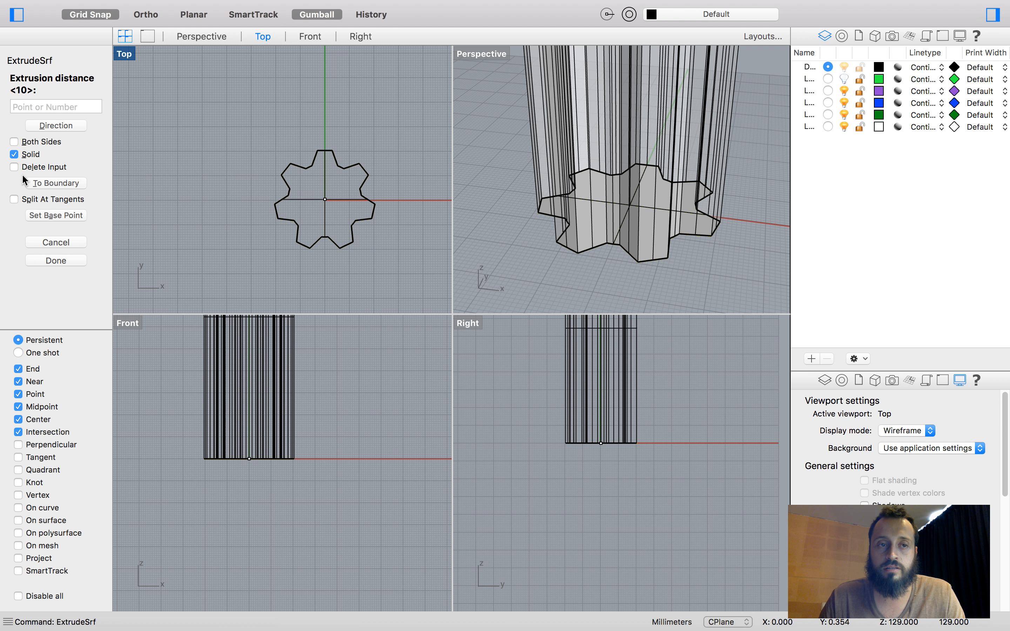
{"action": "left_click", "coordinate": [14, 142]}
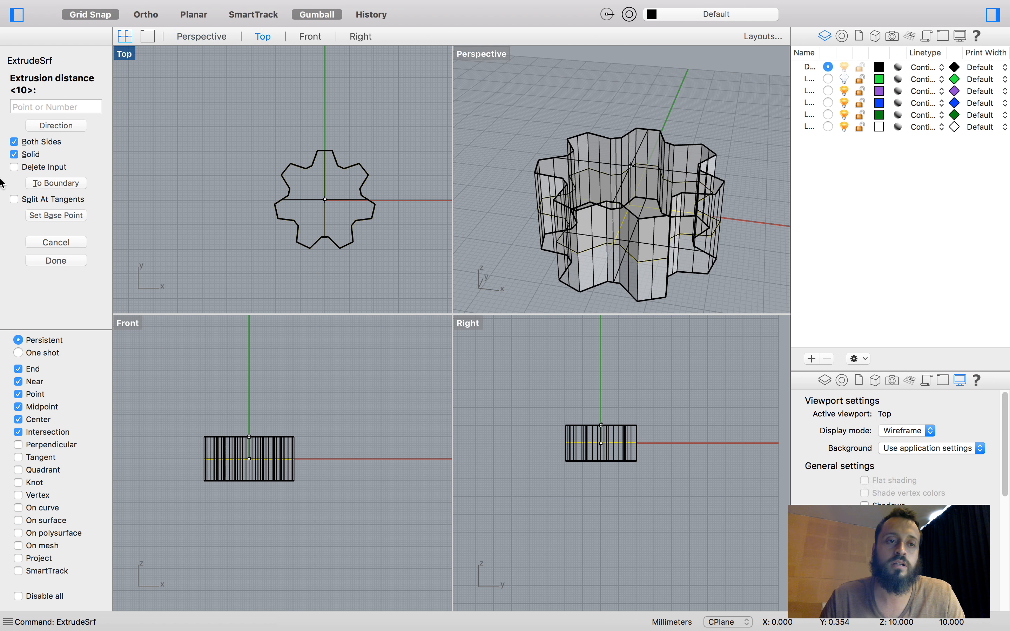
{"action": "left_click", "coordinate": [14, 142]}
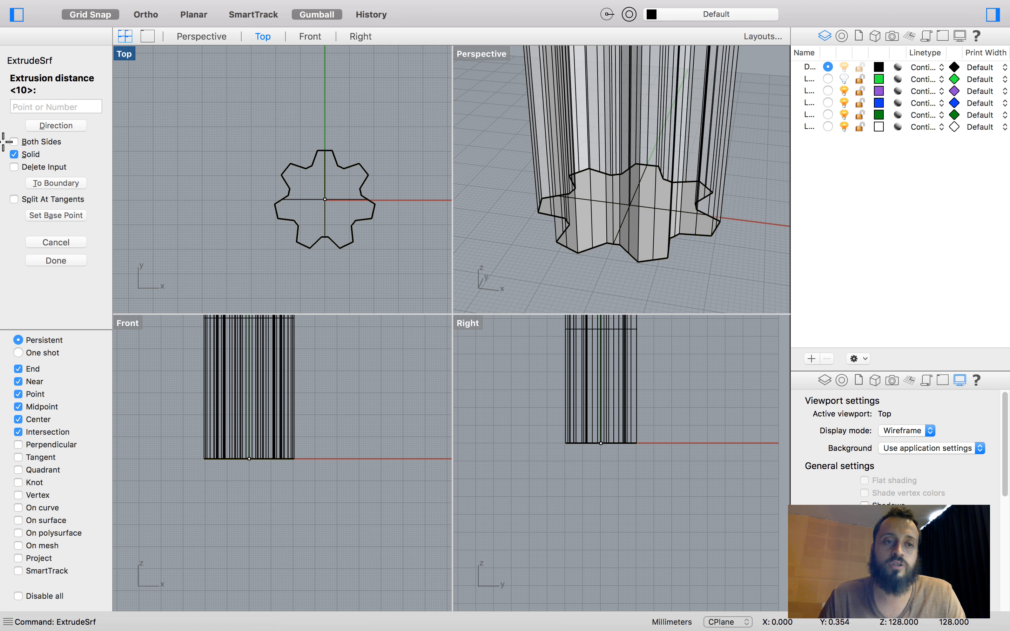
{"action": "left_click", "coordinate": [14, 154]}
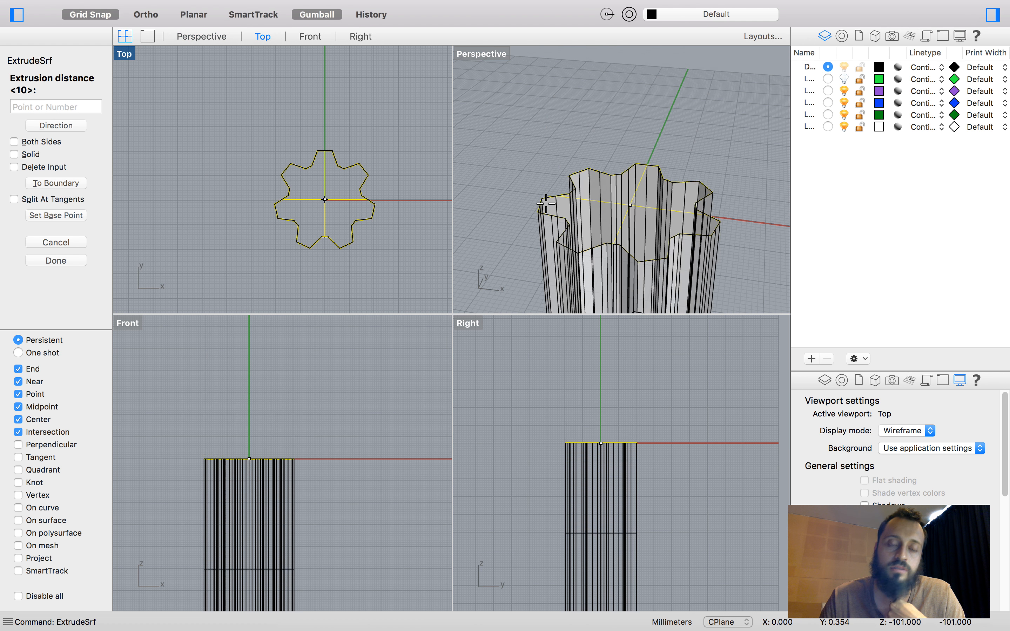
{"action": "left_click", "coordinate": [14, 154]}
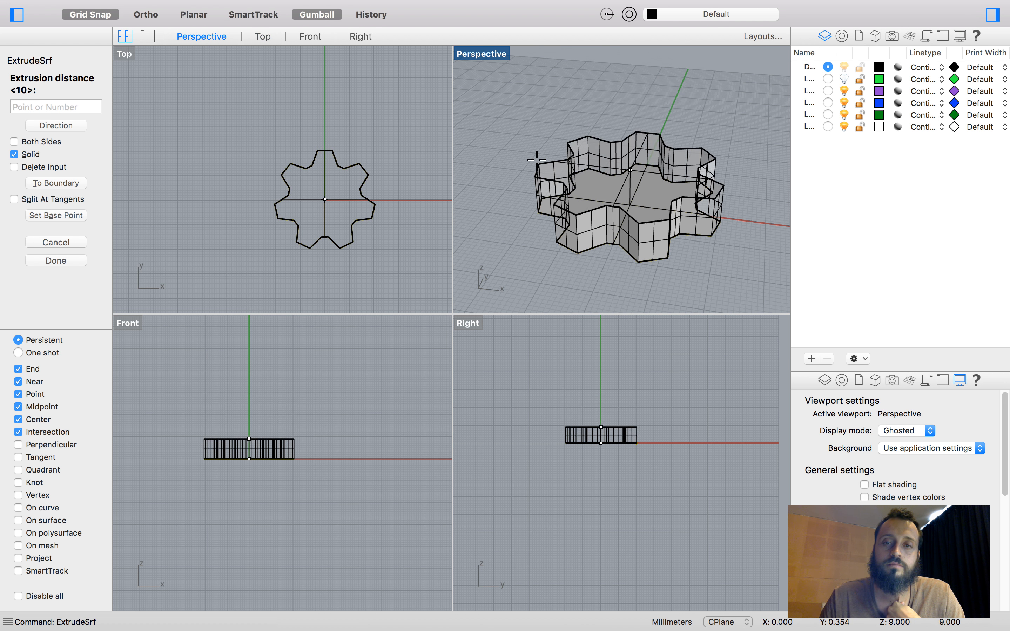
Step: Finish the gear surface's solid extrusion at a height of about 12 mm, then undo it
{"action": "left_click", "coordinate": [517, 169]}
{"action": "left_click", "coordinate": [501, 225]}
{"action": "right_click_drag", "start_coordinate": [501, 226], "coordinate": [559, 141]}
{"action": "key", "text": "super+z"}
Step: Extrude the gear surface upward about 7 mm with the Solid option disabled, producing open side walls
{"action": "left_click", "coordinate": [613, 202]}
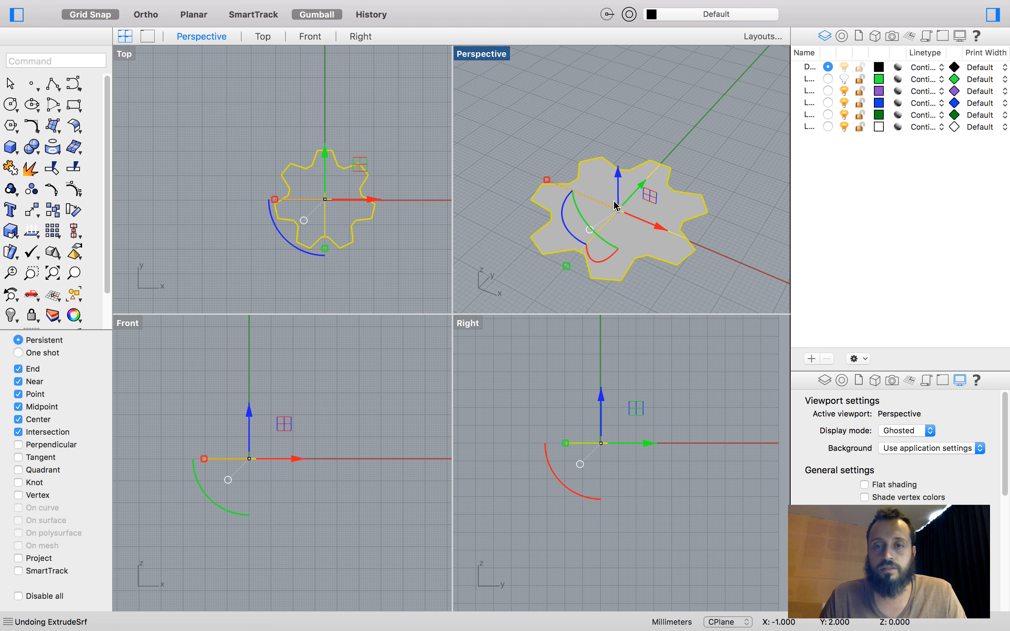
{"action": "type", "text": "eSrf"}
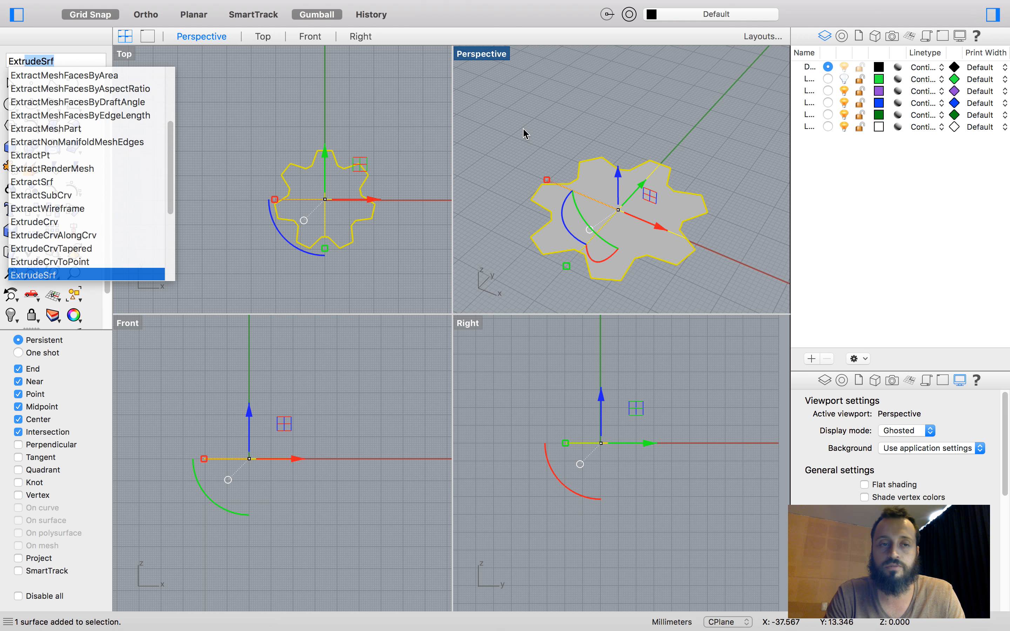
{"action": "key", "text": "Return"}
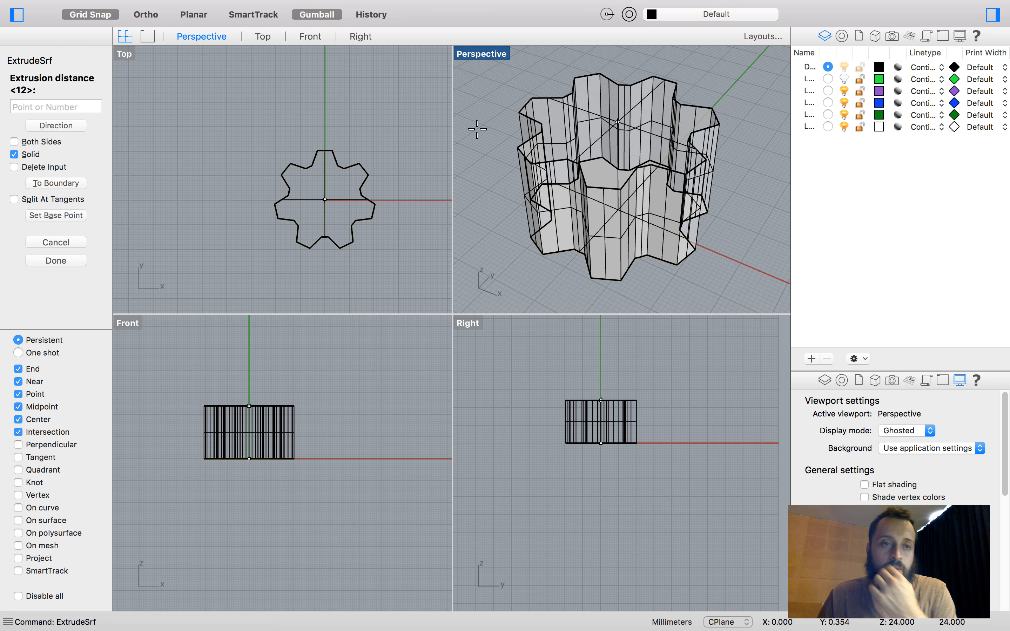
{"action": "left_click", "coordinate": [23, 154]}
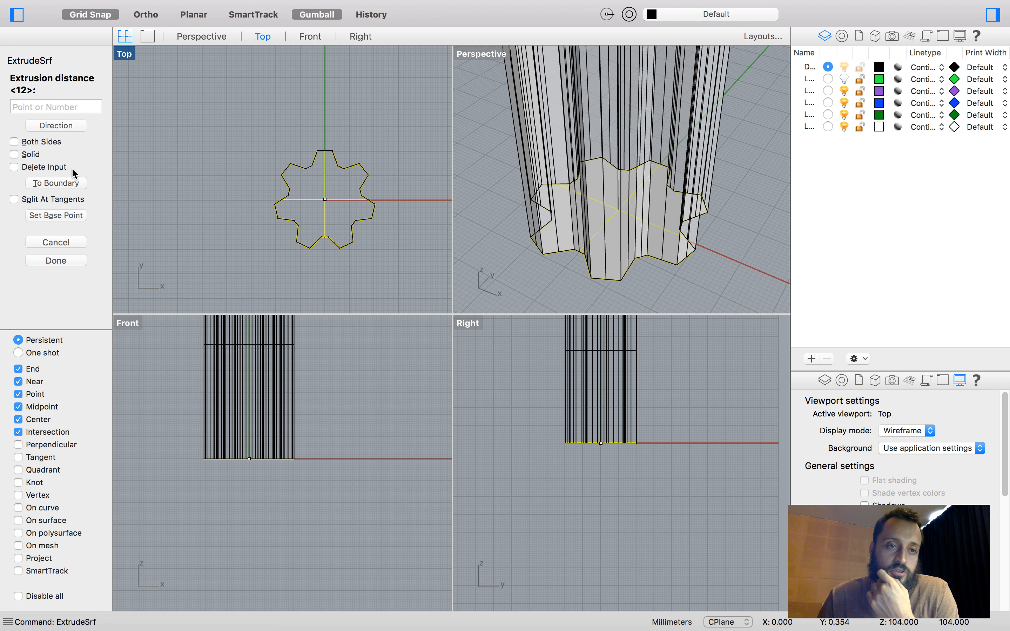
{"action": "left_click", "coordinate": [549, 193]}
{"action": "key", "text": "Escape"}
Step: Move the open gear walls away from the flat gear surface, clear of it along negative X
{"action": "right_click_drag", "start_coordinate": [536, 158], "coordinate": [690, 190]}
{"action": "left_click", "coordinate": [608, 166]}
{"action": "left_click_drag", "start_coordinate": [691, 186], "coordinate": [533, 193]}
{"action": "right_click_drag", "start_coordinate": [705, 223], "coordinate": [597, 226]}
{"action": "scroll", "coordinate": [598, 226], "scroll_direction": "up", "scroll_amount": 6}
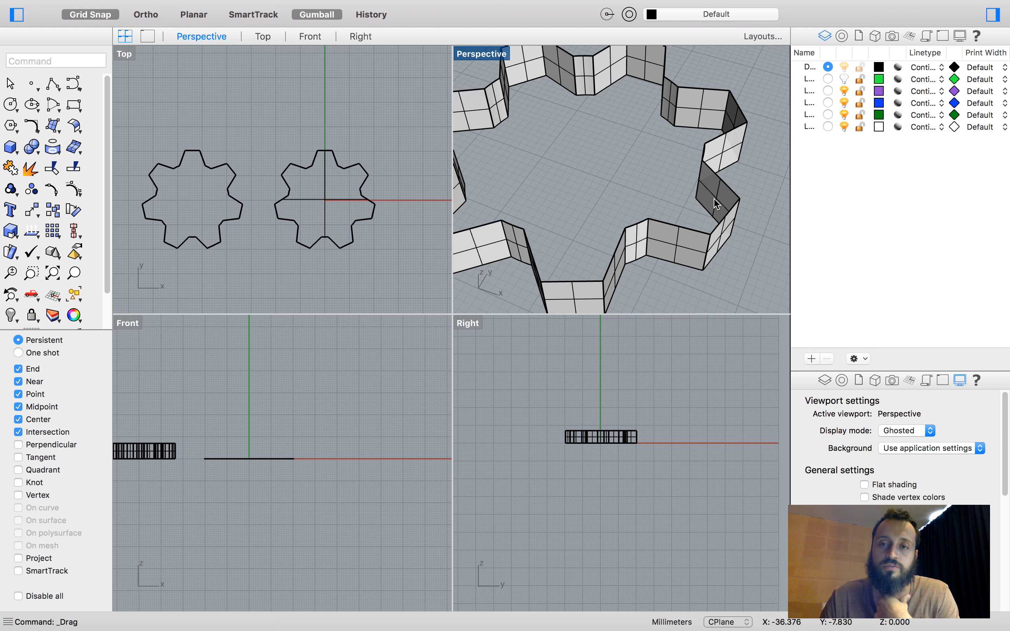
{"action": "scroll", "coordinate": [712, 102], "scroll_direction": "down", "scroll_amount": 4}
Step: Close the open ends of the separated gear walls with Cap
{"action": "left_click", "coordinate": [673, 148]}
{"action": "scroll", "coordinate": [669, 158], "scroll_direction": "up", "scroll_amount": 2}
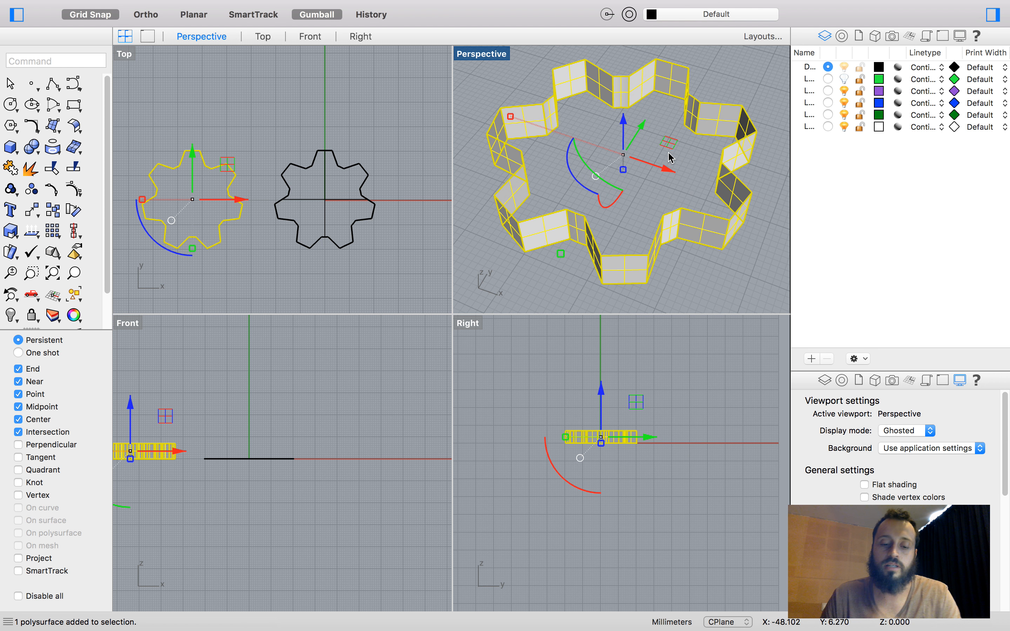
{"action": "type", "text": "cap"}
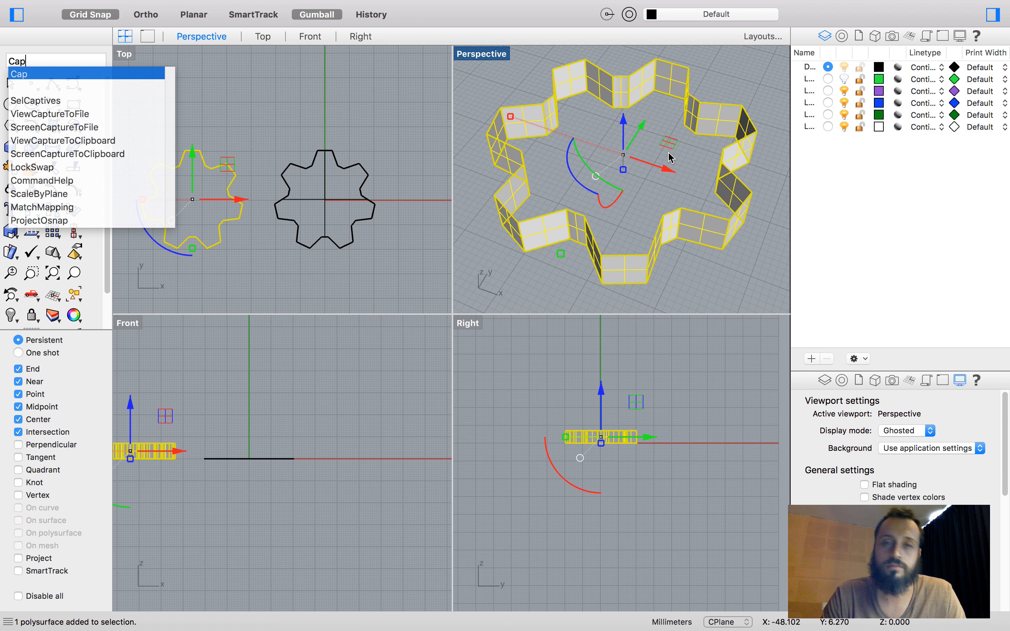
{"action": "key", "text": "Return"}
{"action": "left_click", "coordinate": [779, 172]}
{"action": "right_click_drag", "start_coordinate": [735, 177], "coordinate": [663, 212]}
{"action": "scroll", "coordinate": [652, 191], "scroll_direction": "down", "scroll_amount": 6}
Step: Extrude the flat gear surface by the default distance of 7 mm without Solid, then undo the extrusion
{"action": "left_click", "coordinate": [700, 216]}
{"action": "key", "text": "Return"}
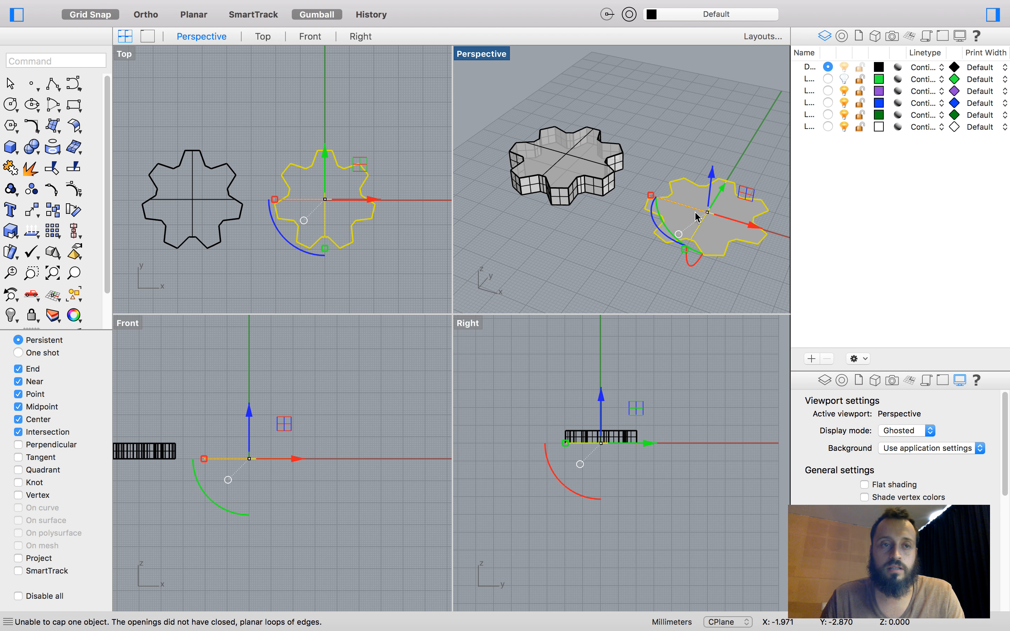
{"action": "type", "text": "ExtrudeSrf"}
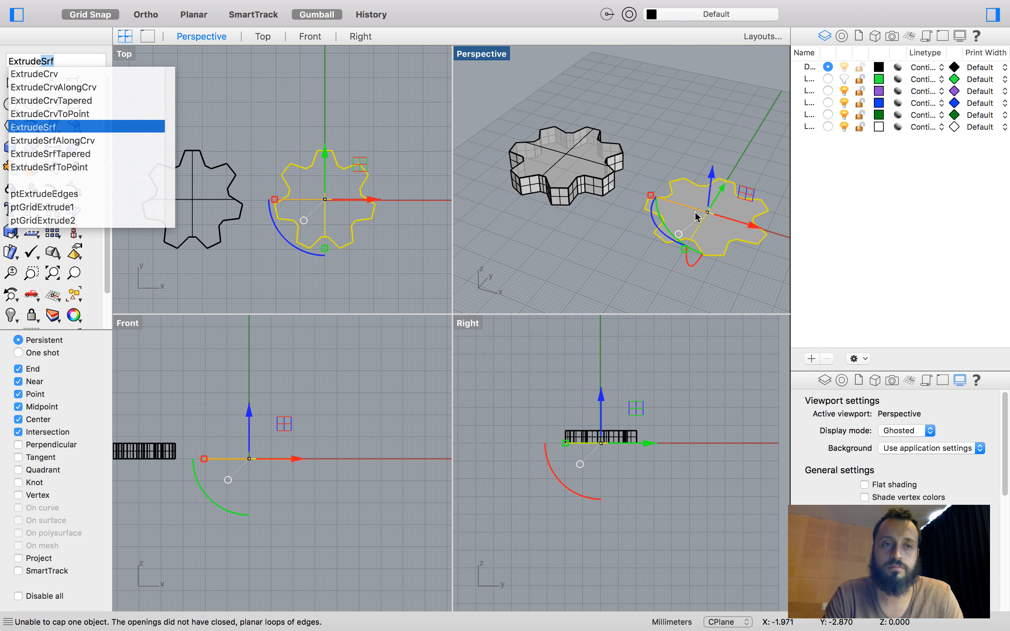
{"action": "key", "text": "Return"}
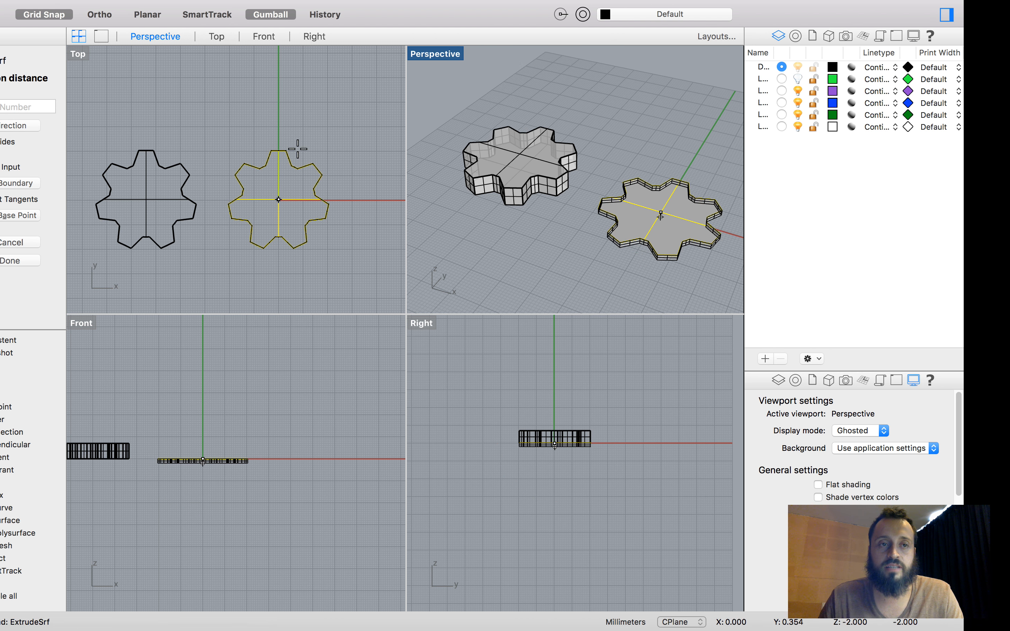
{"action": "left_click", "coordinate": [59, 106]}
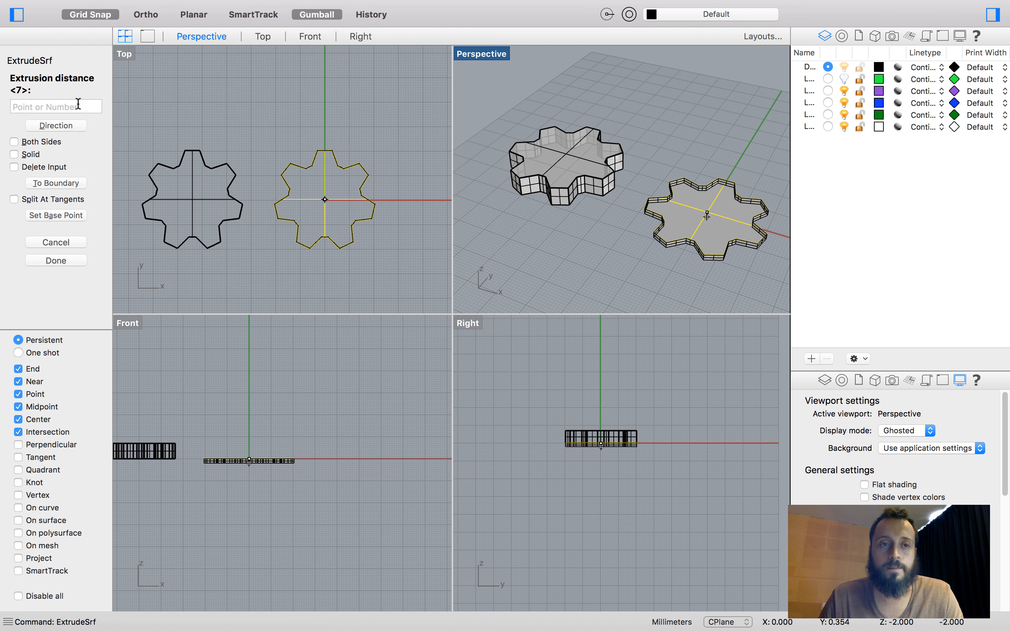
{"action": "right_click", "coordinate": [175, 155]}
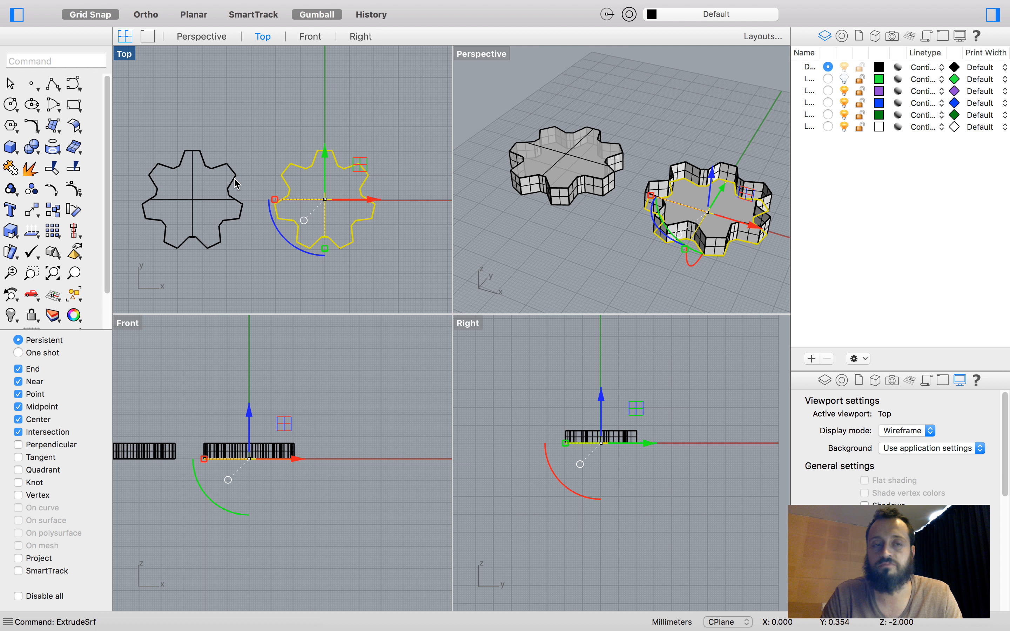
{"action": "type", "text": "4"}
{"action": "key", "text": "BackSpace"}
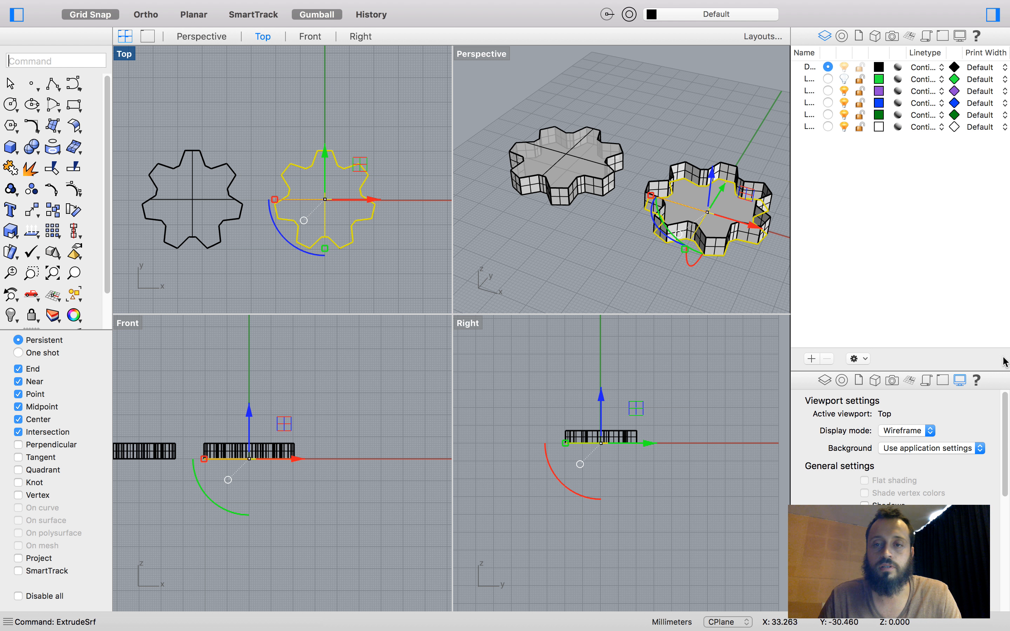
{"action": "key", "text": "super+z"}
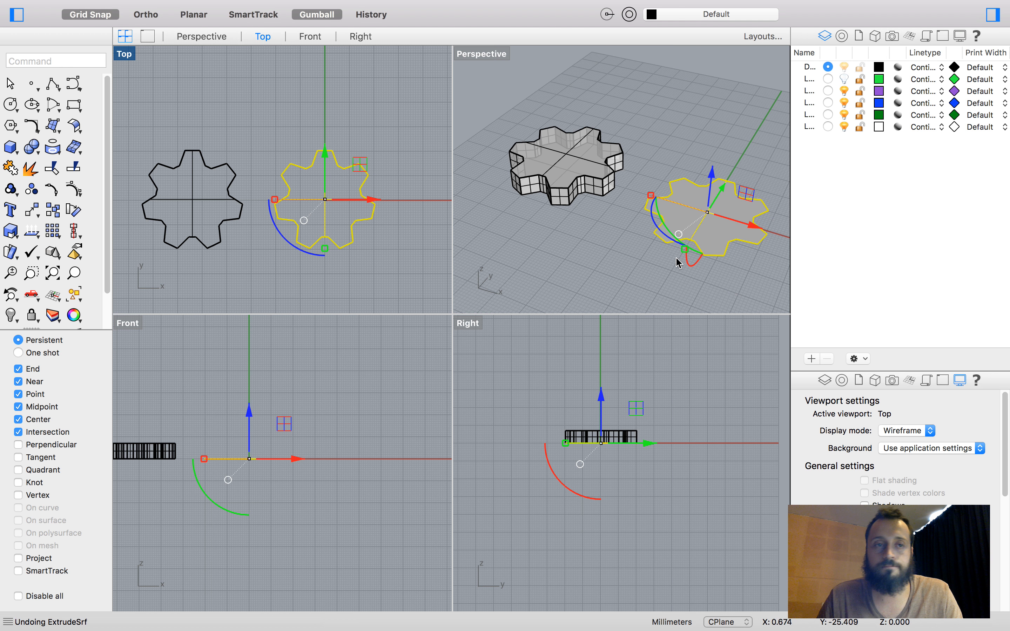
Step: Extrude the flat gear surface 4 mm without Solid, cancel the repeated command, and undo the extrusion
{"action": "right_click", "coordinate": [632, 249]}
{"action": "type", "text": "4"}
{"action": "right_click", "coordinate": [564, 193]}
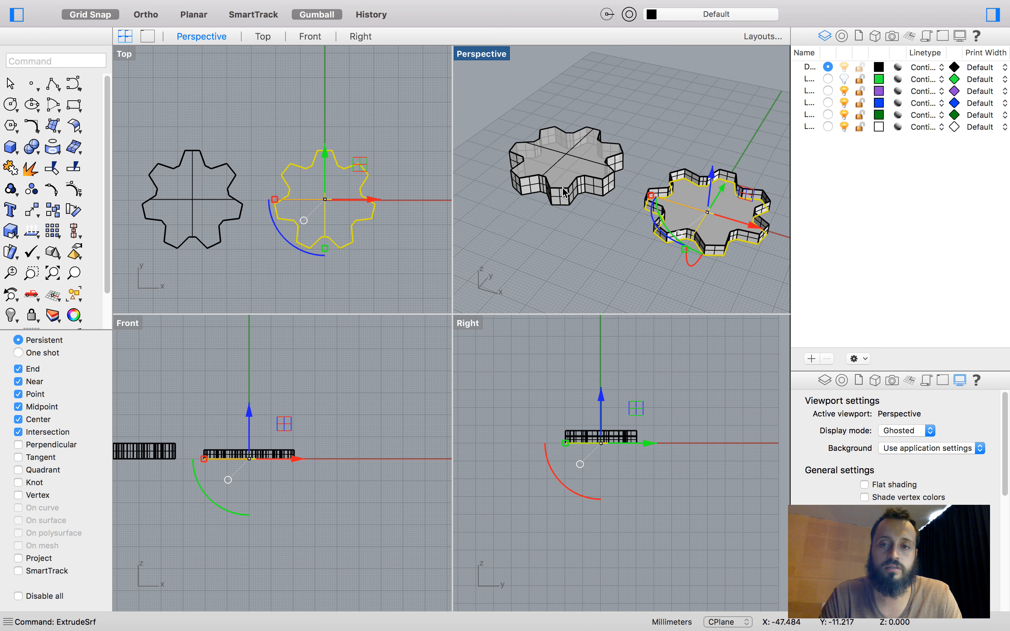
{"action": "key", "text": "Escape"}
{"action": "right_click", "coordinate": [564, 192]}
{"action": "key", "text": "Escape"}
{"action": "key", "text": "super+z"}
Step: Extrude the gear surface at the origin 4 mm upward as open side walls
{"action": "left_click", "coordinate": [705, 203]}
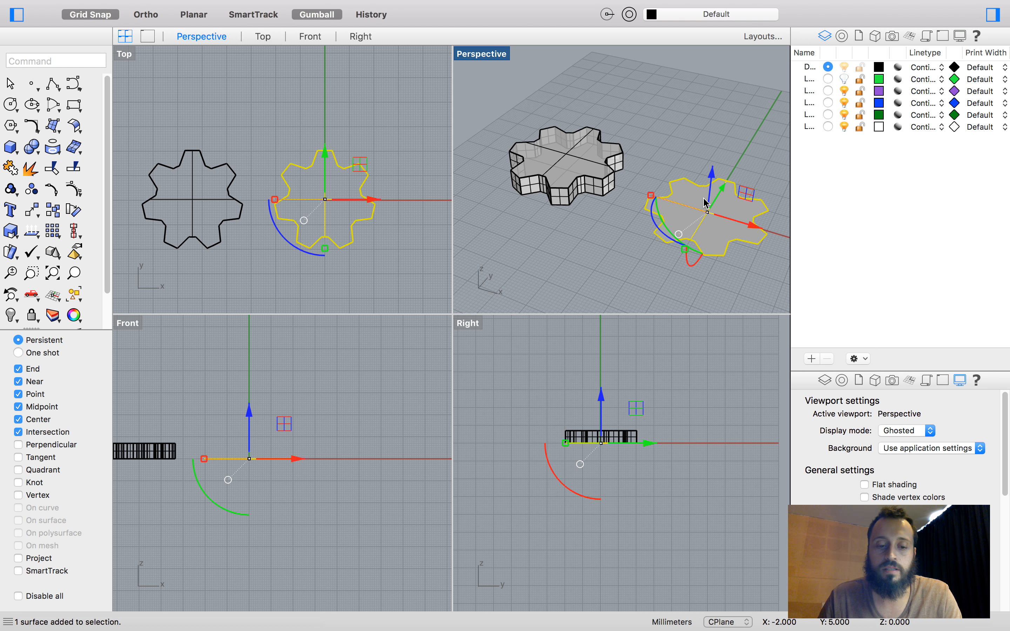
{"action": "right_click", "coordinate": [705, 203]}
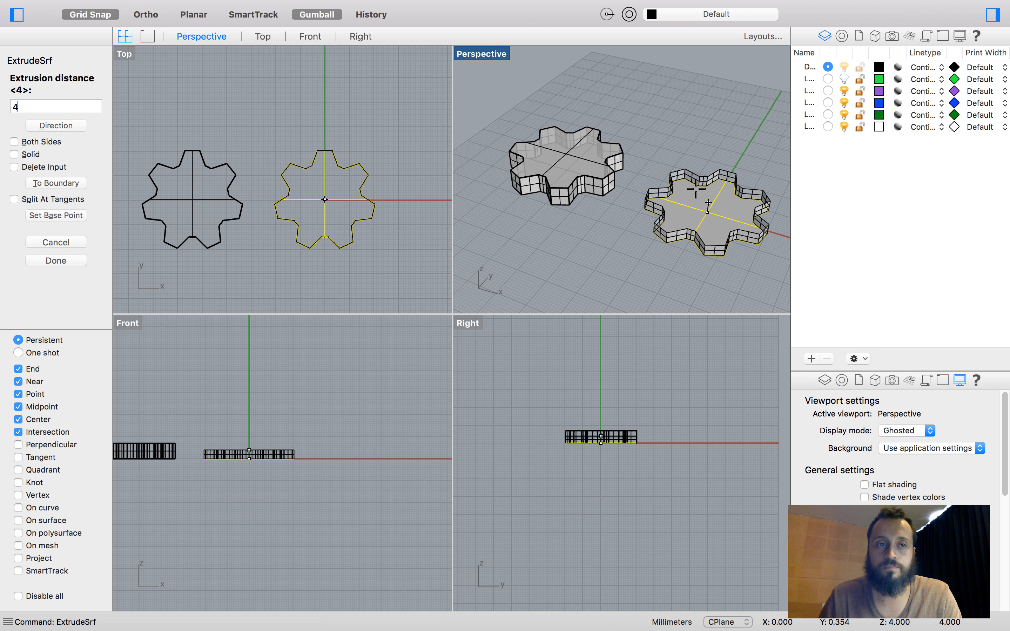
{"action": "right_click", "coordinate": [705, 203]}
{"action": "scroll", "coordinate": [766, 194], "scroll_direction": "up", "scroll_amount": 5}
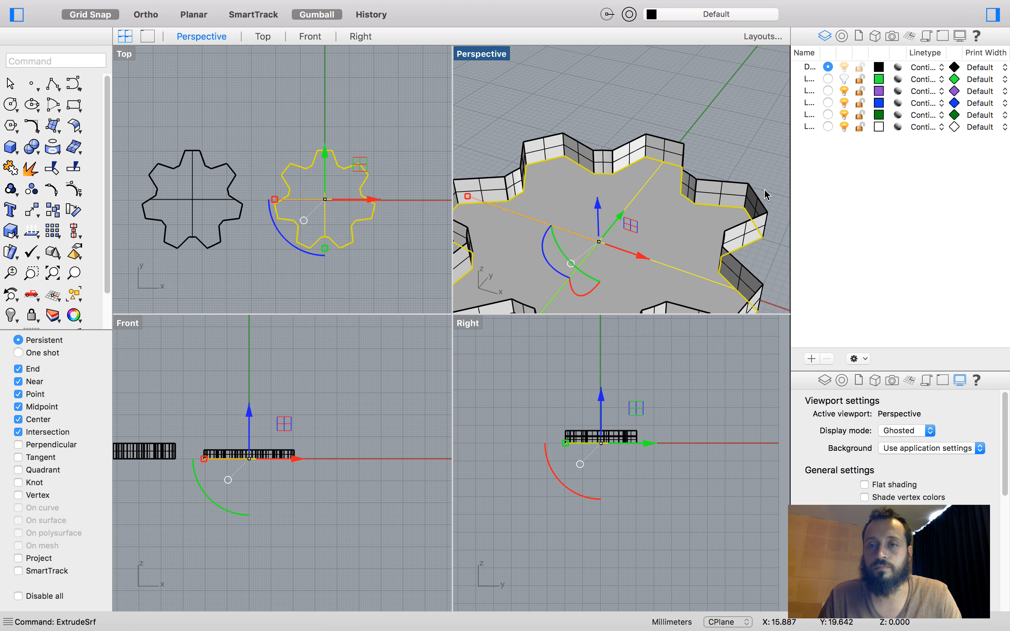
Step: Select the 4 mm gear walls as a polysurface and close their open ends with Cap
{"action": "left_click", "coordinate": [746, 181]}
{"action": "right_click_drag", "start_coordinate": [739, 172], "coordinate": [737, 153]}
{"action": "left_click", "coordinate": [696, 134]}
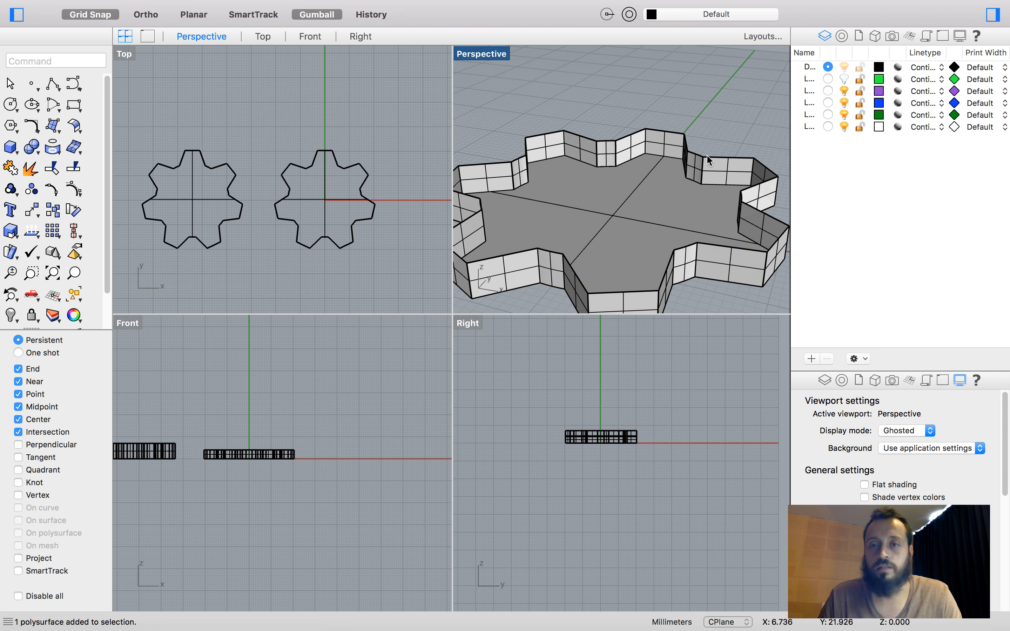
{"action": "scroll", "coordinate": [695, 136], "scroll_direction": "down", "scroll_amount": 6}
{"action": "scroll", "coordinate": [674, 166], "scroll_direction": "up", "scroll_amount": 5}
{"action": "left_click", "coordinate": [680, 146]}
{"action": "left_click", "coordinate": [676, 136]}
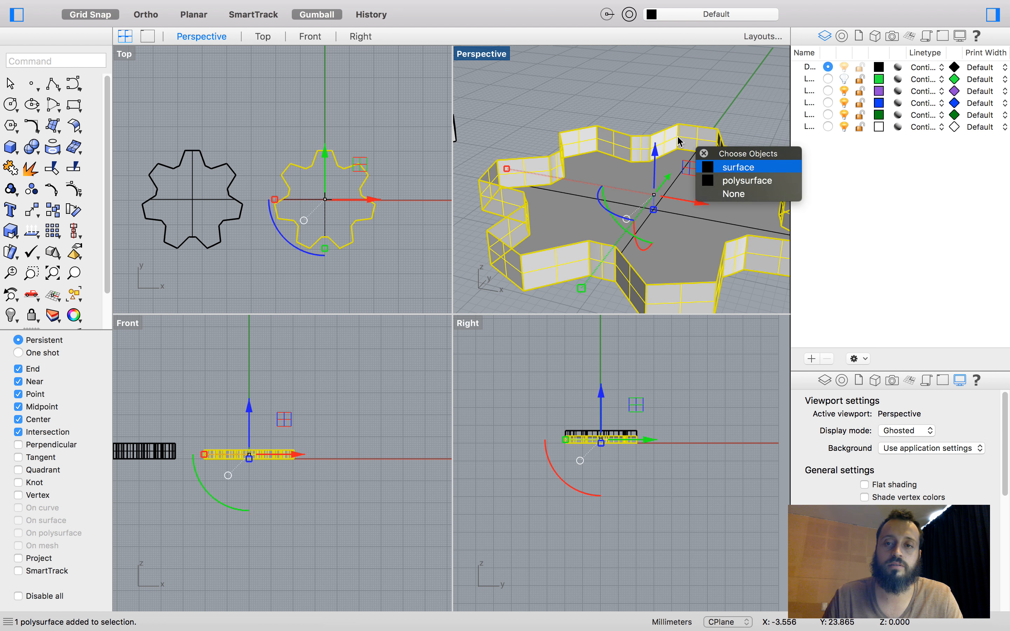
{"action": "type", "text": "Cap"}
{"action": "key", "text": "Return"}
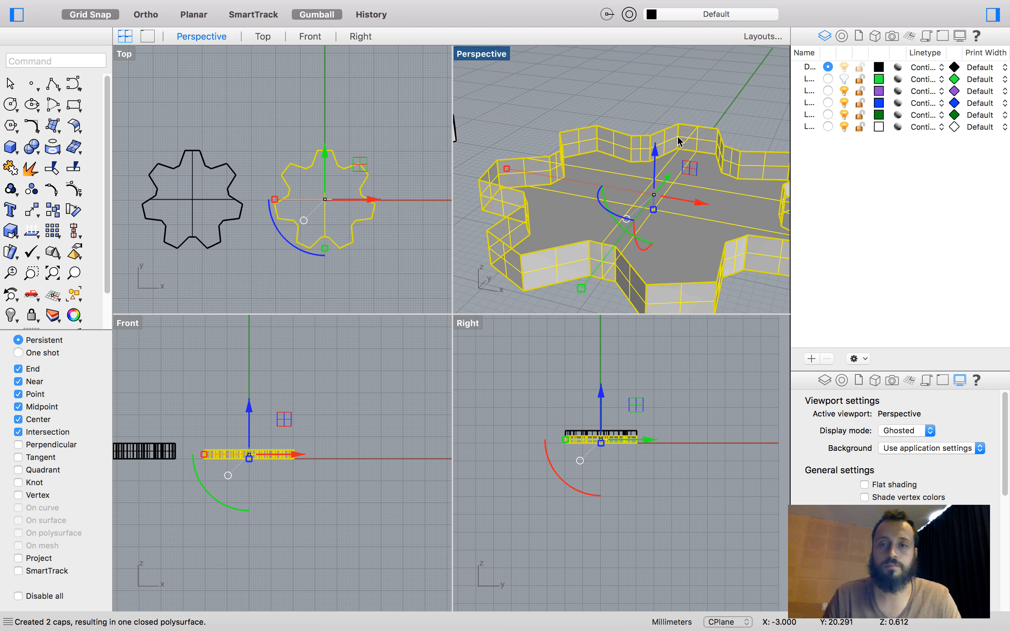
{"action": "key", "text": "Escape"}
Step: Select both capped gears and move them together along negative X, clear of the flat gear surface
{"action": "scroll", "coordinate": [643, 131], "scroll_direction": "down", "scroll_amount": 5}
{"action": "mouse_move", "coordinate": [643, 126]}
{"action": "right_mouse_down"}
{"action": "mouse_move", "coordinate": [659, 147]}
{"action": "mouse_move", "coordinate": [649, 136]}
{"action": "right_mouse_up"}
{"action": "left_click", "coordinate": [649, 137]}
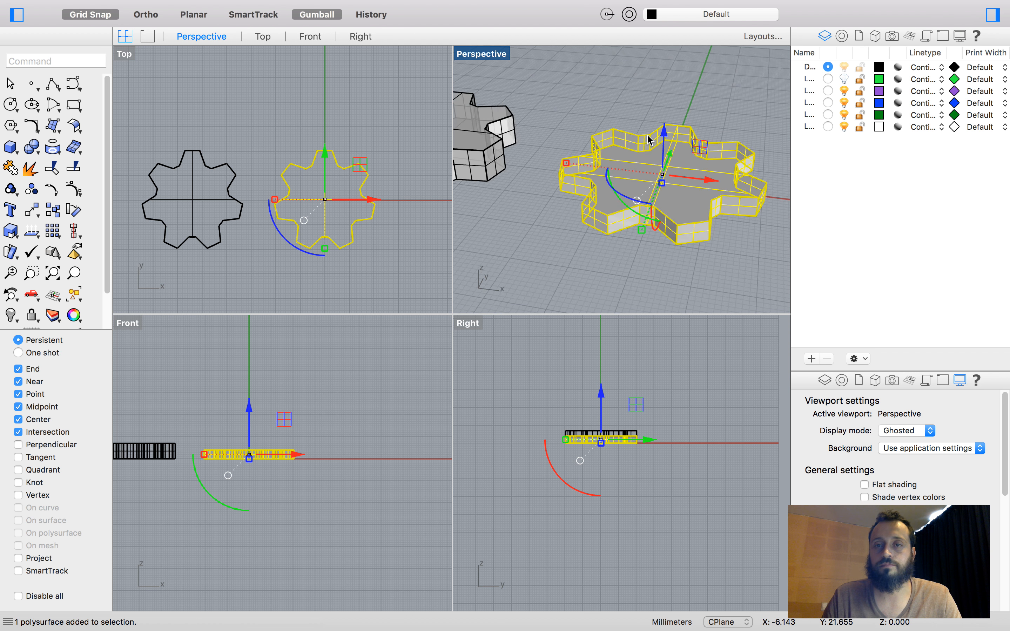
{"action": "scroll", "coordinate": [651, 136], "scroll_direction": "down", "scroll_amount": 7}
{"action": "left_click", "coordinate": [582, 130], "text": "shift"}
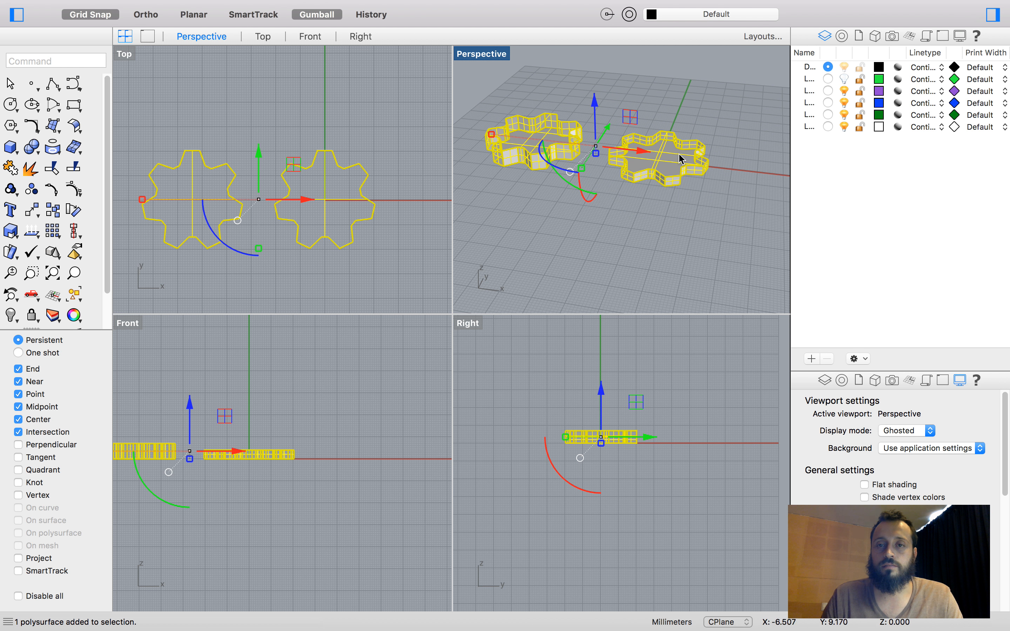
{"action": "scroll", "coordinate": [669, 151], "scroll_direction": "down", "scroll_amount": 5}
{"action": "right_click_drag", "start_coordinate": [671, 151], "coordinate": [678, 166]}
{"action": "scroll", "coordinate": [678, 167], "scroll_direction": "up", "scroll_amount": 4}
{"action": "scroll", "coordinate": [679, 167], "scroll_direction": "down", "scroll_amount": 2}
{"action": "left_click_drag", "start_coordinate": [667, 158], "coordinate": [570, 141]}
Step: Add the flat gear surface to the selection and move all three gears away from the origin toward negative X and positive Y
{"action": "left_click", "coordinate": [643, 165], "text": "shift"}
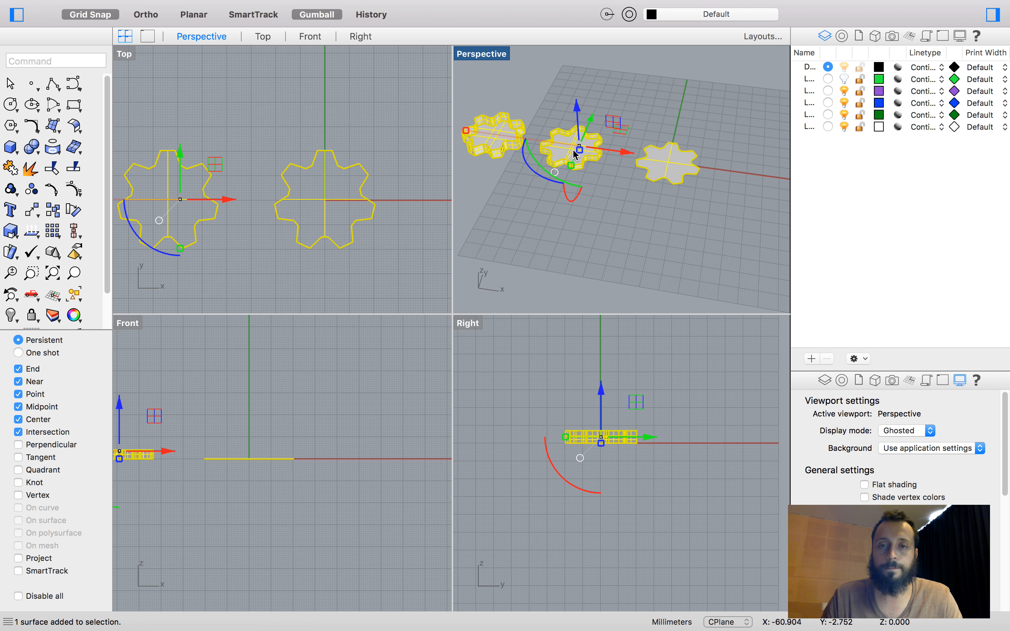
{"action": "scroll", "coordinate": [632, 178], "scroll_direction": "down", "scroll_amount": 6}
{"action": "right_click_drag", "start_coordinate": [634, 173], "coordinate": [647, 183]}
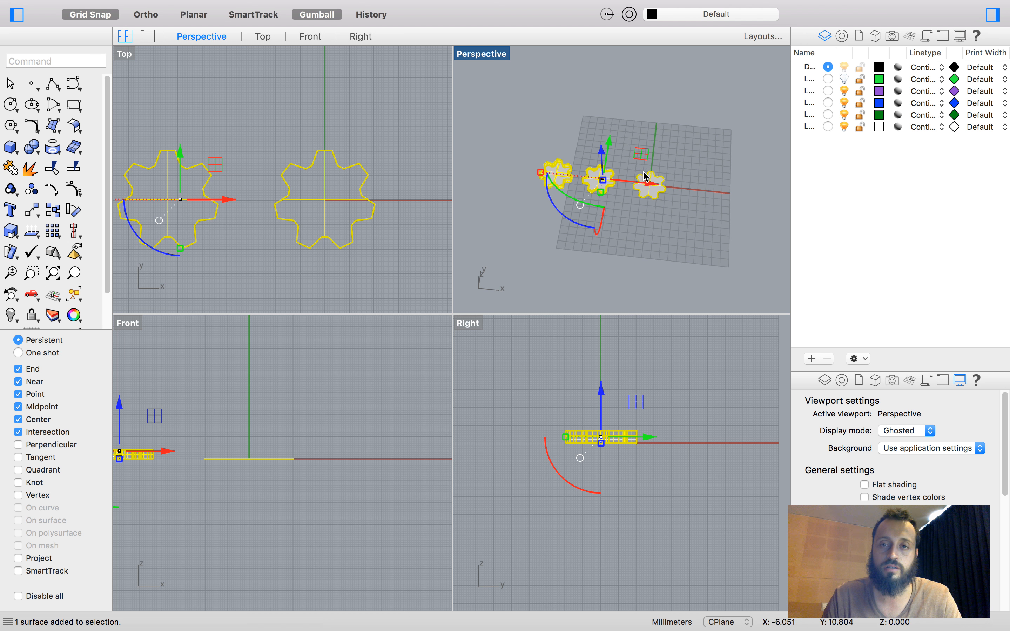
{"action": "left_click_drag", "start_coordinate": [638, 151], "coordinate": [592, 136]}
{"action": "left_click", "coordinate": [620, 208]}
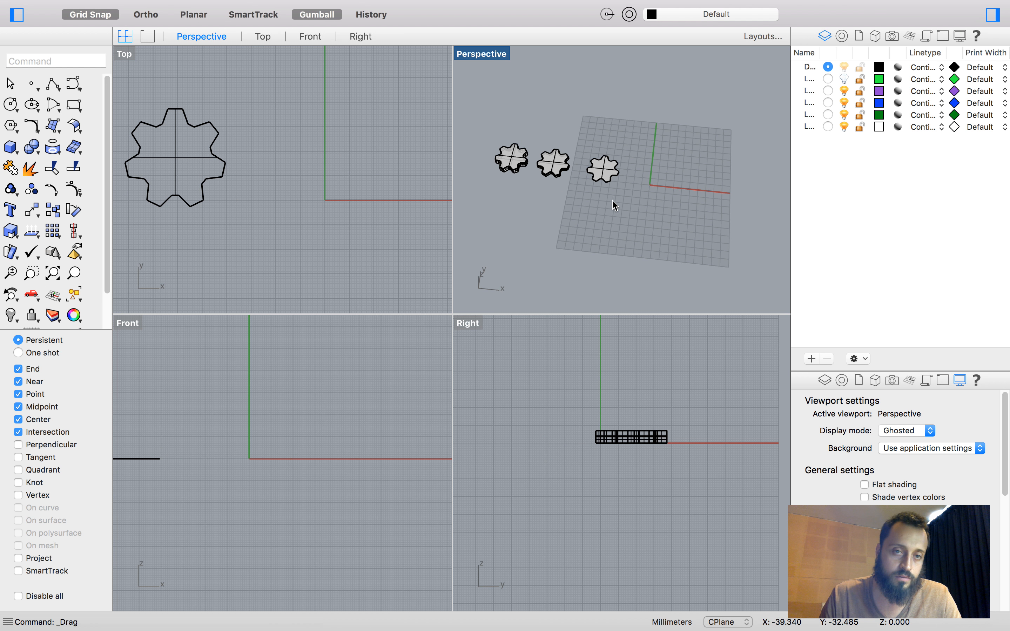
Step: Start a polyline at the origin and draw its first segment 10 mm long, straight up along positive Y
{"action": "scroll", "coordinate": [613, 202], "scroll_direction": "up", "scroll_amount": 8}
{"action": "scroll", "coordinate": [620, 194], "scroll_direction": "down", "scroll_amount": 6}
{"action": "scroll", "coordinate": [627, 196], "scroll_direction": "up", "scroll_amount": 6}
{"action": "scroll", "coordinate": [627, 188], "scroll_direction": "down", "scroll_amount": 4}
{"action": "scroll", "coordinate": [628, 189], "scroll_direction": "up", "scroll_amount": 6}
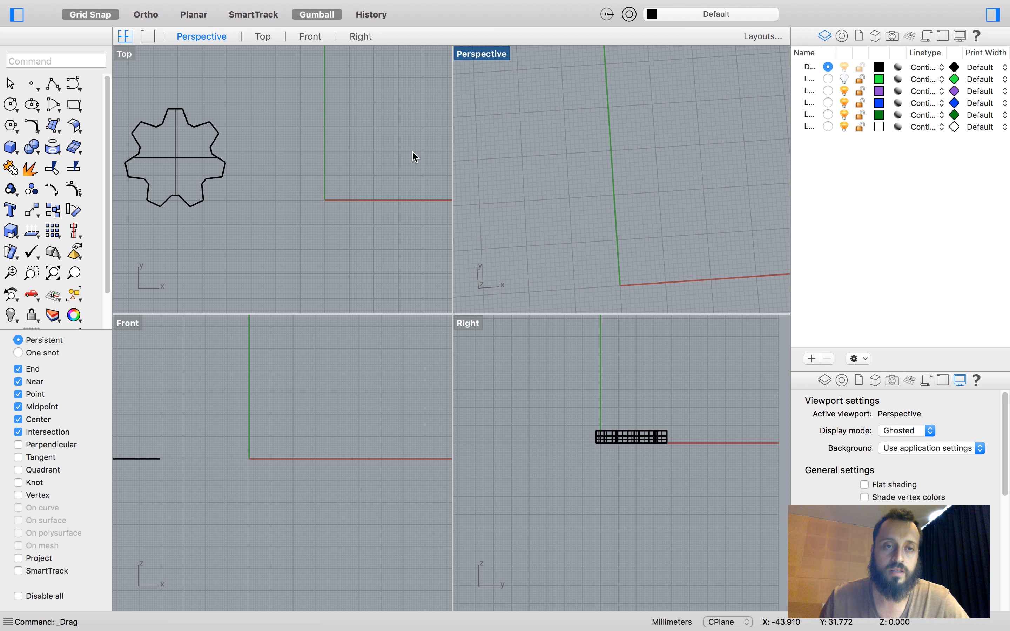
{"action": "left_click", "coordinate": [50, 83]}
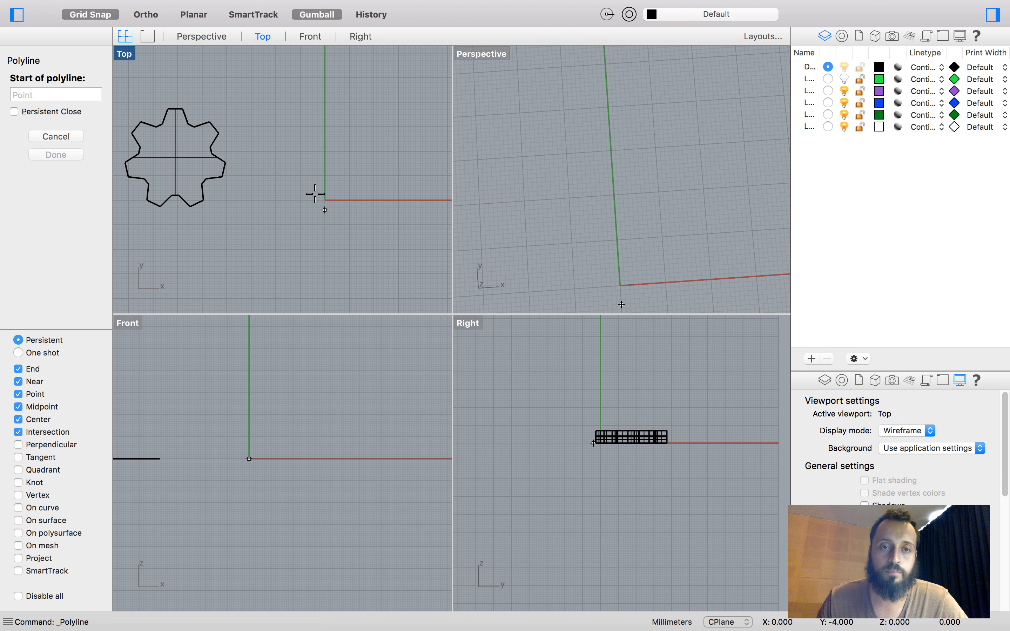
{"action": "scroll", "coordinate": [311, 186], "scroll_direction": "up", "scroll_amount": 4}
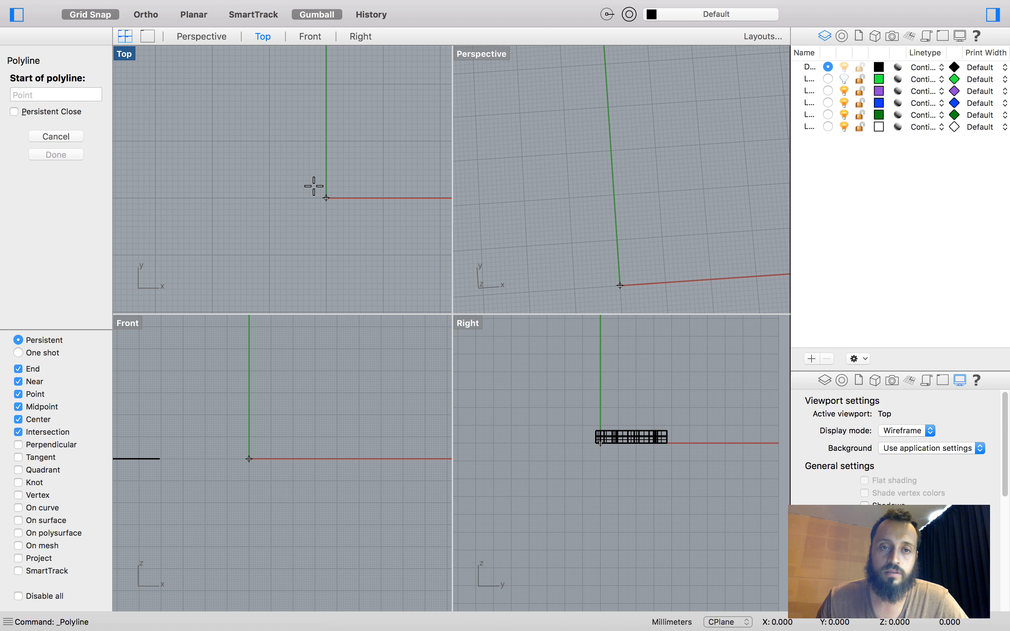
{"action": "left_click", "coordinate": [313, 185]}
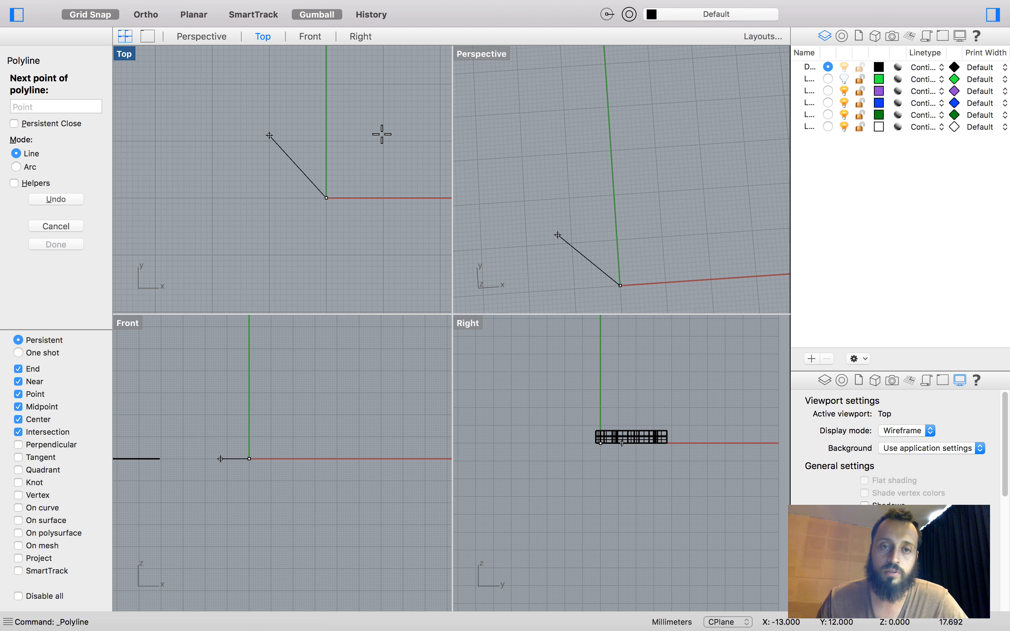
{"action": "type", "text": "10"}
{"action": "key", "text": "Return"}
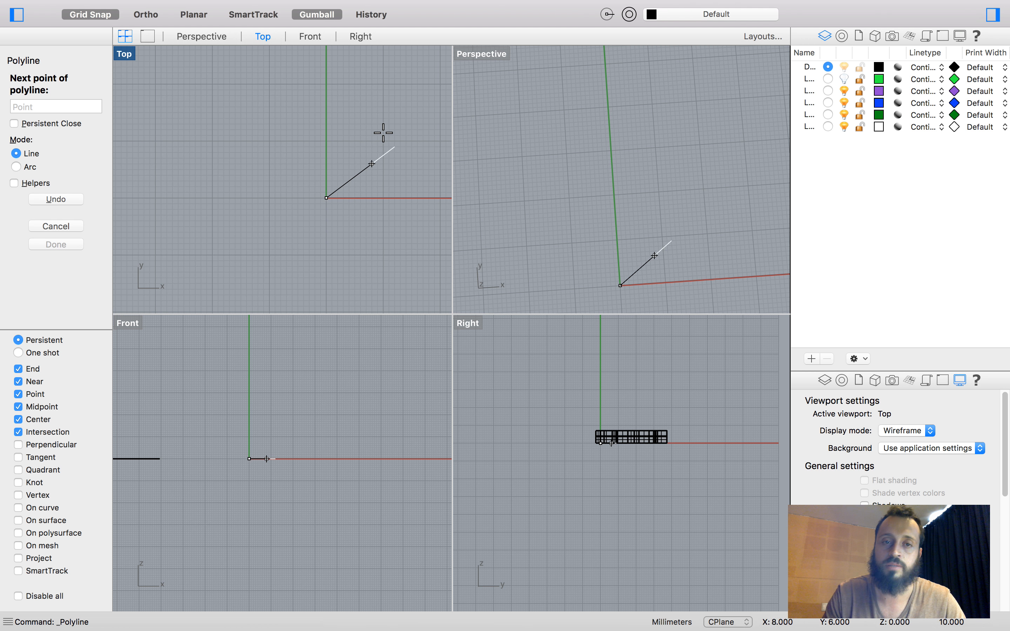
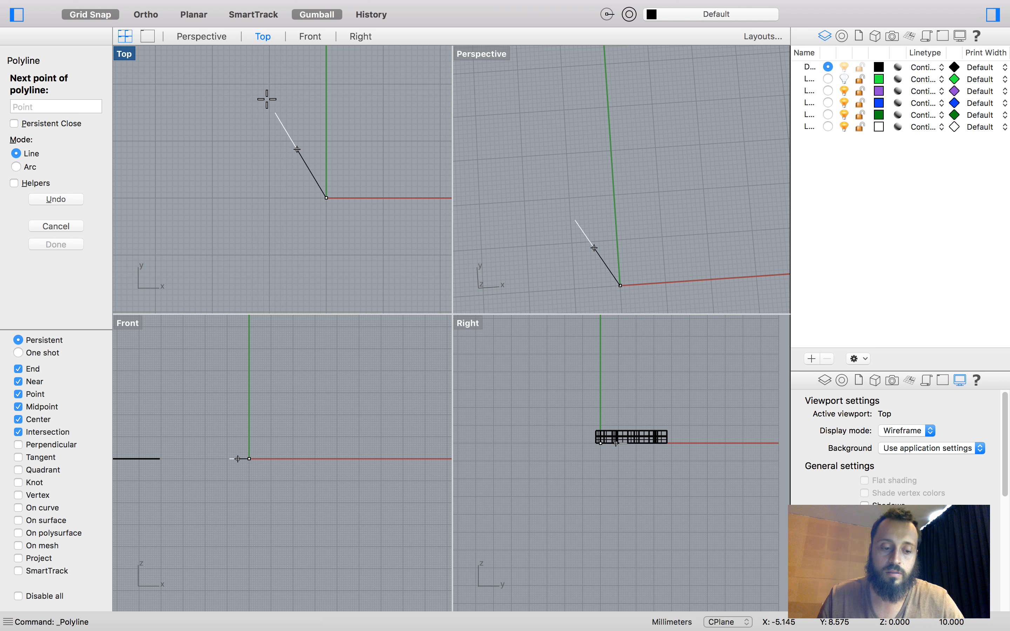
{"action": "left_click", "coordinate": [318, 97], "text": "shift"}
Step: Add a diagonal segment from the vertical line's end to X 10, Y 20 and finish the polyline
{"action": "scroll", "coordinate": [362, 121], "scroll_direction": "up", "scroll_amount": 6}
{"action": "scroll", "coordinate": [334, 123], "scroll_direction": "down", "scroll_amount": 4}
{"action": "scroll", "coordinate": [351, 90], "scroll_direction": "up", "scroll_amount": 2}
{"action": "scroll", "coordinate": [362, 75], "scroll_direction": "up", "scroll_amount": 2}
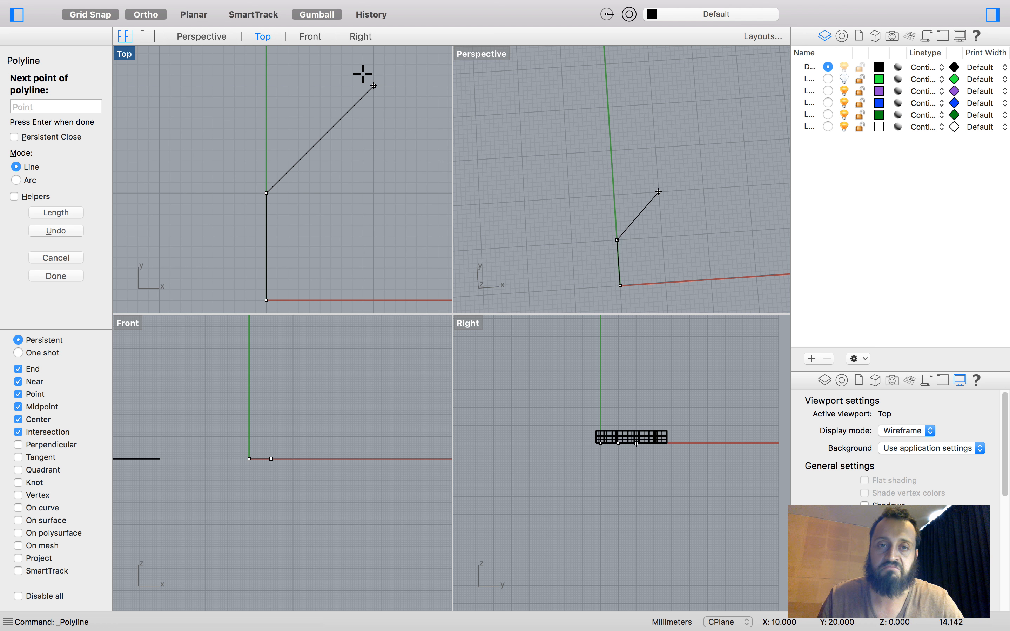
{"action": "left_click", "coordinate": [362, 74]}
{"action": "key", "text": "Return"}
Step: Select the bent polyline and move it off the origin, about 10 mm along positive X and 1 mm along positive Y
{"action": "scroll", "coordinate": [354, 166], "scroll_direction": "down", "scroll_amount": 3}
{"action": "scroll", "coordinate": [316, 192], "scroll_direction": "up", "scroll_amount": 2}
{"action": "left_click", "coordinate": [316, 192]}
{"action": "scroll", "coordinate": [273, 186], "scroll_direction": "down", "scroll_amount": 3}
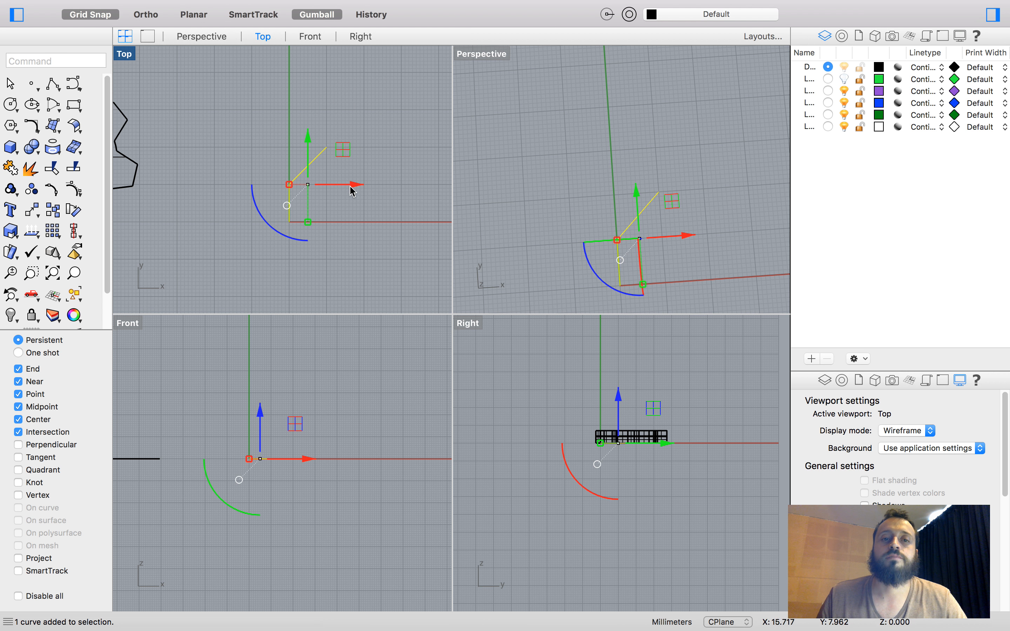
{"action": "left_click_drag", "start_coordinate": [352, 191], "coordinate": [345, 135]}
{"action": "scroll", "coordinate": [302, 168], "scroll_direction": "down", "scroll_amount": 4}
{"action": "scroll", "coordinate": [383, 144], "scroll_direction": "up", "scroll_amount": 6}
{"action": "scroll", "coordinate": [317, 190], "scroll_direction": "down", "scroll_amount": 3}
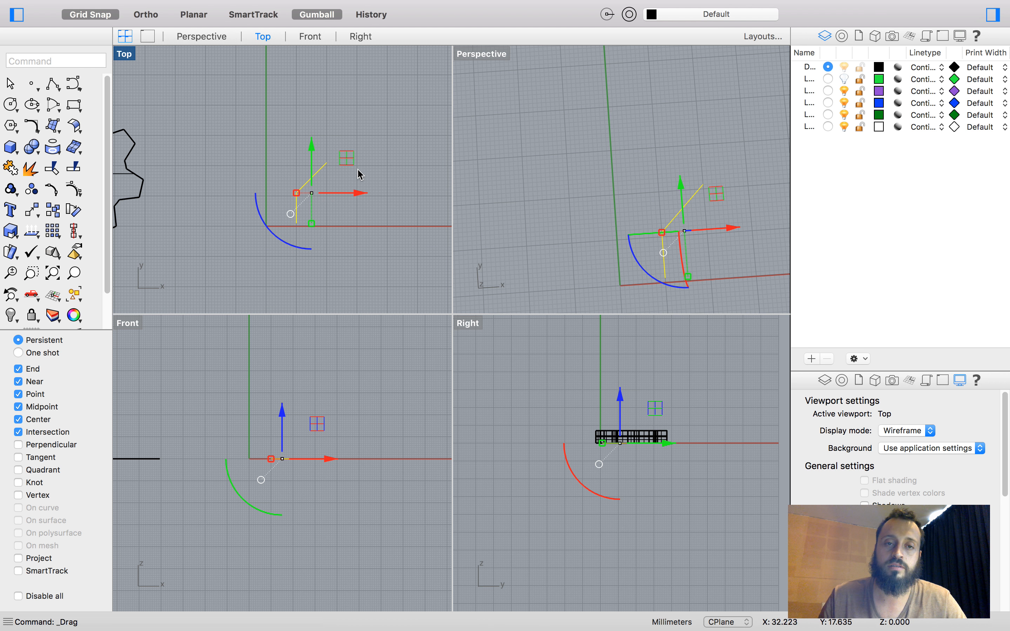
{"action": "scroll", "coordinate": [325, 192], "scroll_direction": "up", "scroll_amount": 3}
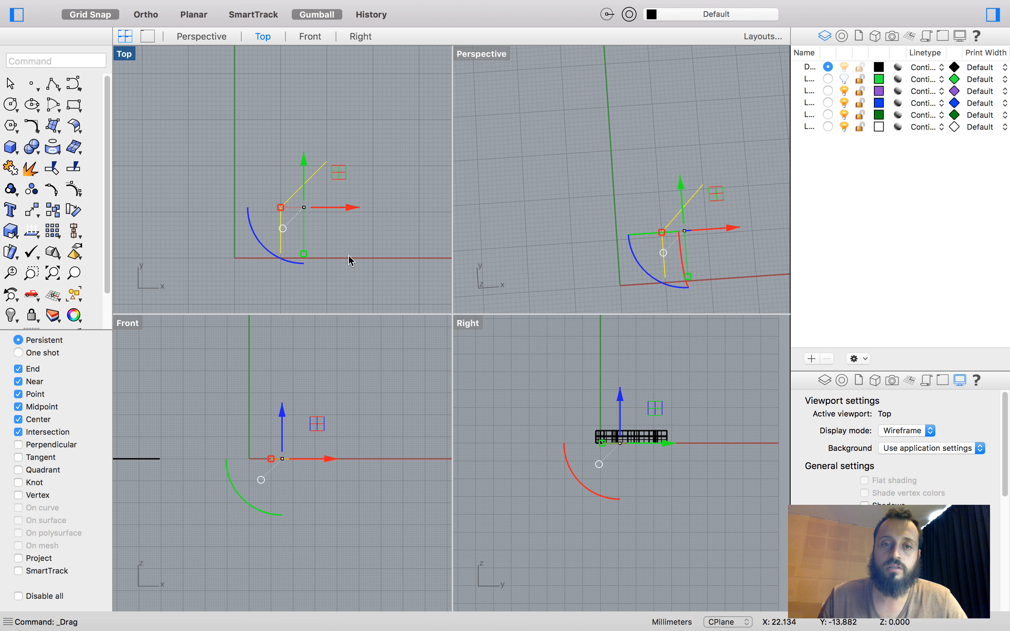
Step: Make two copies of the bent polyline along positive X, about 11 mm and 20 mm from the original
{"action": "left_click_drag", "start_coordinate": [348, 206], "coordinate": [399, 212]}
{"action": "key", "text": "Escape"}
{"action": "scroll", "coordinate": [202, 149], "scroll_direction": "down", "scroll_amount": 4}
{"action": "scroll", "coordinate": [244, 164], "scroll_direction": "up", "scroll_amount": 4}
{"action": "left_click_drag", "start_coordinate": [337, 202], "coordinate": [218, 149]}
{"action": "scroll", "coordinate": [250, 180], "scroll_direction": "down", "scroll_amount": 3}
{"action": "key", "text": "alt"}
{"action": "left_click_drag", "start_coordinate": [323, 193], "coordinate": [385, 207]}
{"action": "key", "text": "Escape"}
{"action": "scroll", "coordinate": [250, 202], "scroll_direction": "up", "scroll_amount": 5}
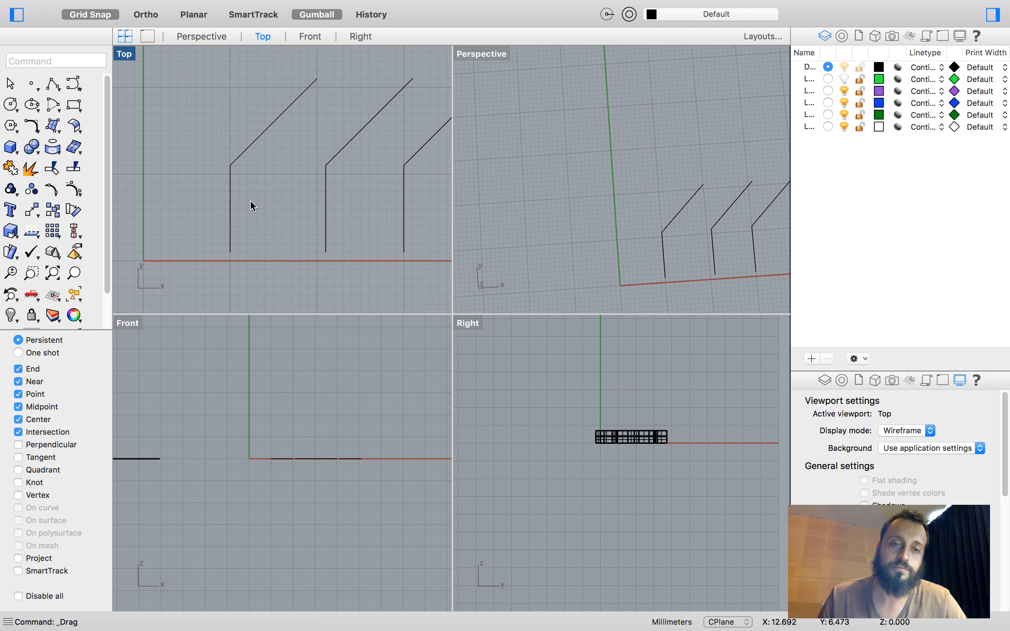
Step: Fillet the corner of the first polyline, nearest the Y axis, with a 1 mm radius, keeping Trim on
{"action": "scroll", "coordinate": [266, 194], "scroll_direction": "down", "scroll_amount": 3}
{"action": "scroll", "coordinate": [234, 166], "scroll_direction": "up", "scroll_amount": 2}
{"action": "scroll", "coordinate": [232, 164], "scroll_direction": "up", "scroll_amount": 5}
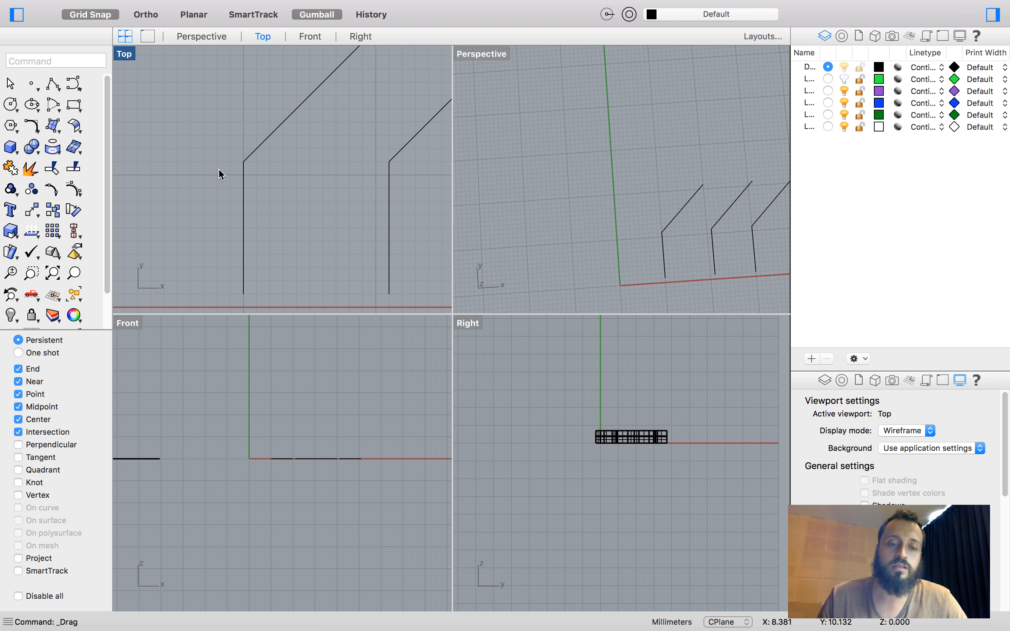
{"action": "scroll", "coordinate": [218, 170], "scroll_direction": "down", "scroll_amount": 5}
{"action": "scroll", "coordinate": [241, 182], "scroll_direction": "up", "scroll_amount": 5}
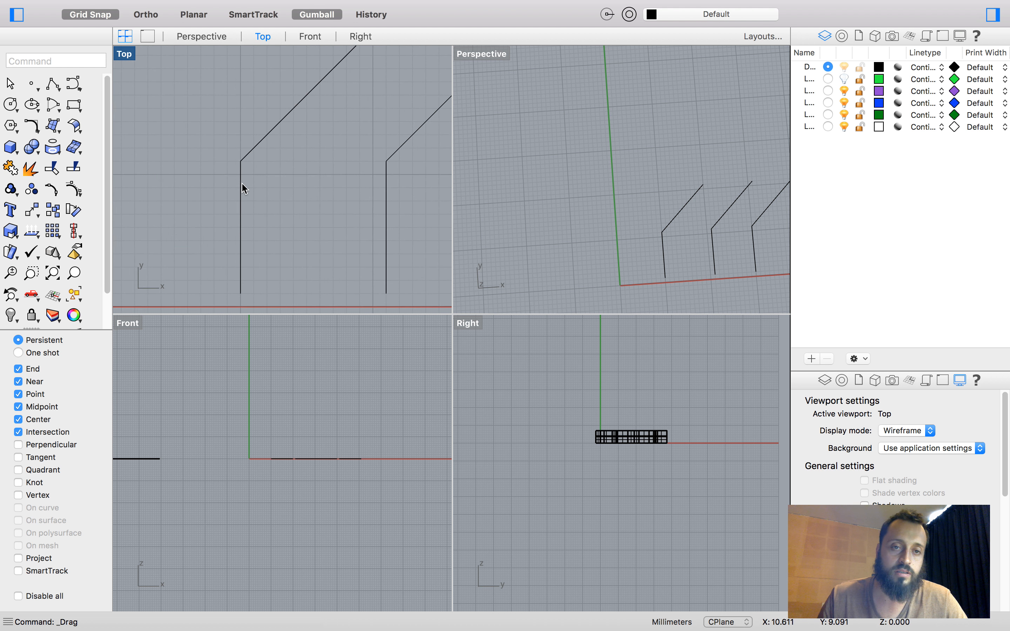
{"action": "type", "text": "Fillet"}
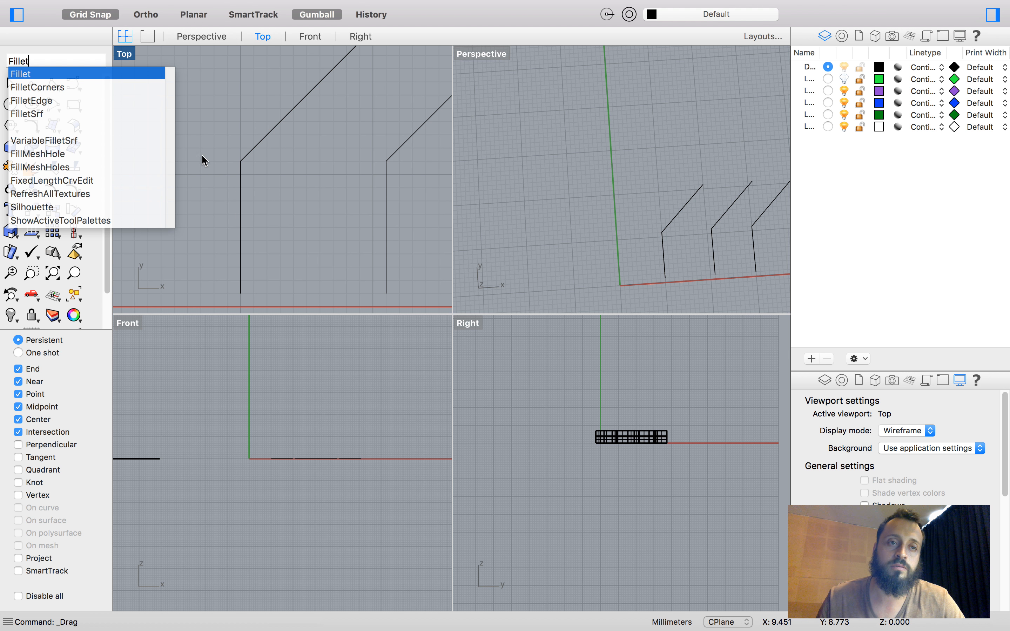
{"action": "left_click", "coordinate": [33, 72]}
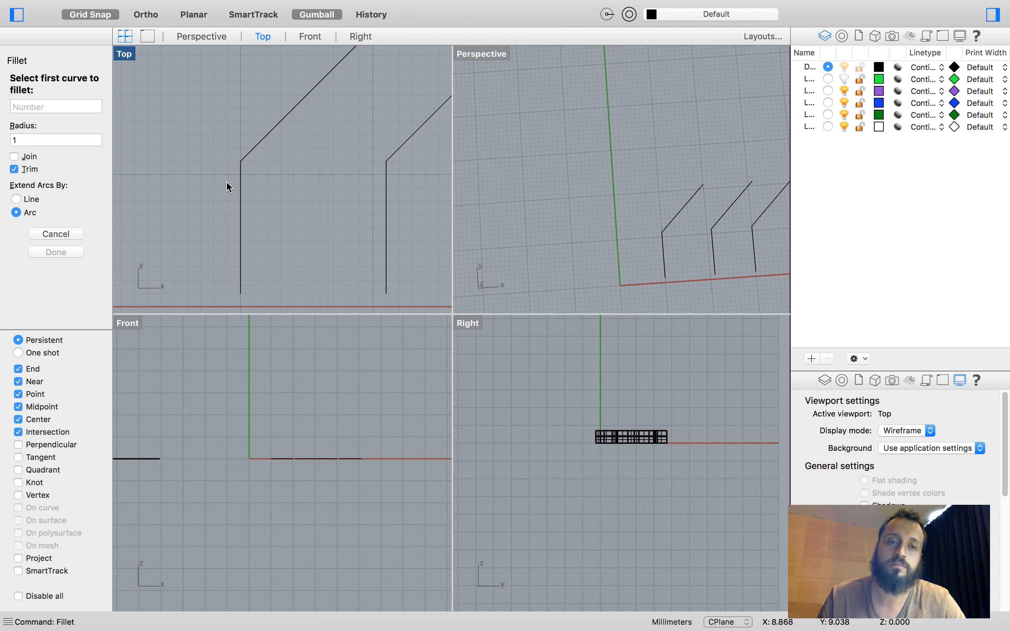
{"action": "left_click", "coordinate": [241, 183]}
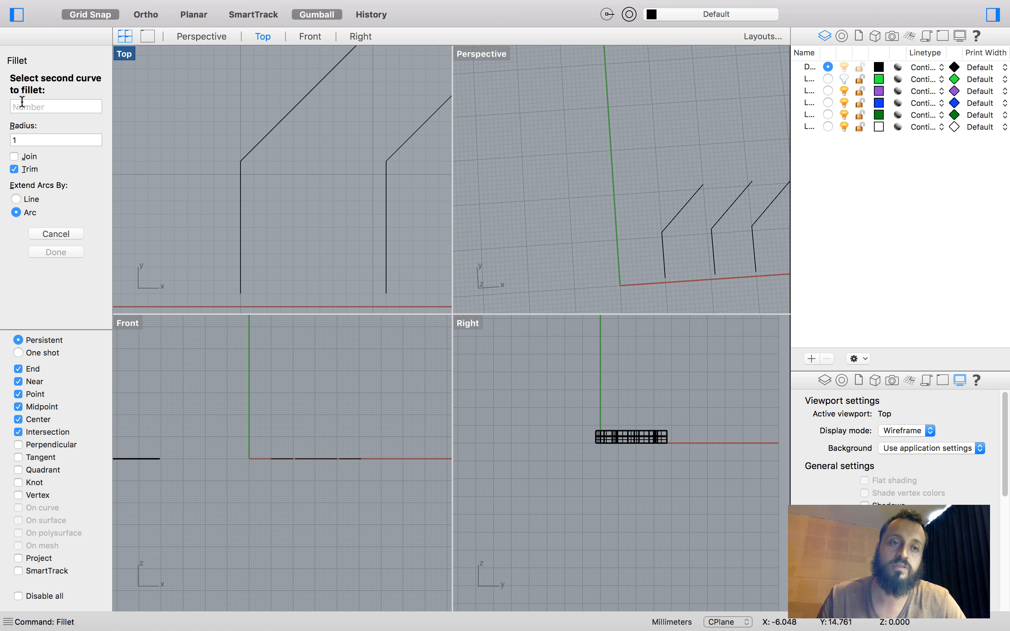
{"action": "left_click", "coordinate": [251, 149]}
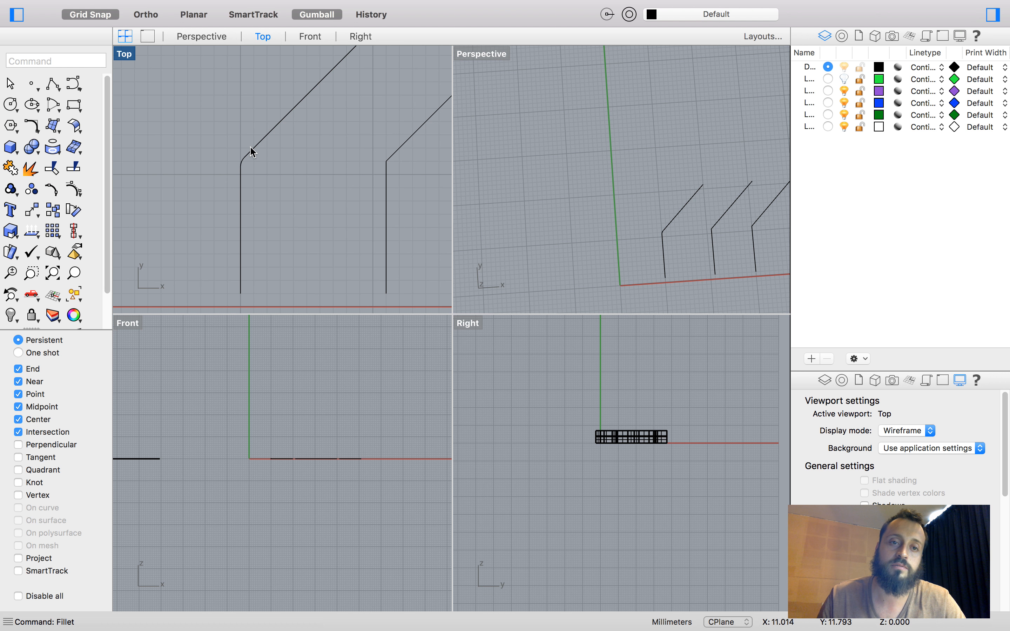
{"action": "scroll", "coordinate": [243, 157], "scroll_direction": "up", "scroll_amount": 3}
{"action": "scroll", "coordinate": [243, 157], "scroll_direction": "up", "scroll_amount": 3}
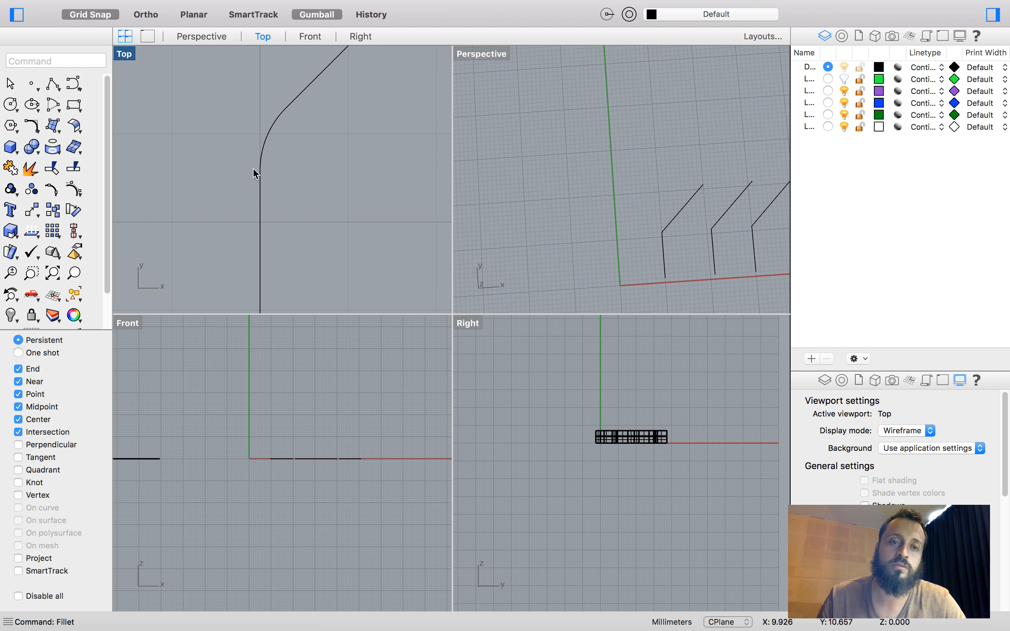
Step: Compare the rounded corner with the neighbouring sharp one and undo the 1 mm fillet
{"action": "scroll", "coordinate": [224, 174], "scroll_direction": "down", "scroll_amount": 5}
{"action": "scroll", "coordinate": [295, 167], "scroll_direction": "up", "scroll_amount": 4}
{"action": "scroll", "coordinate": [322, 174], "scroll_direction": "down", "scroll_amount": 5}
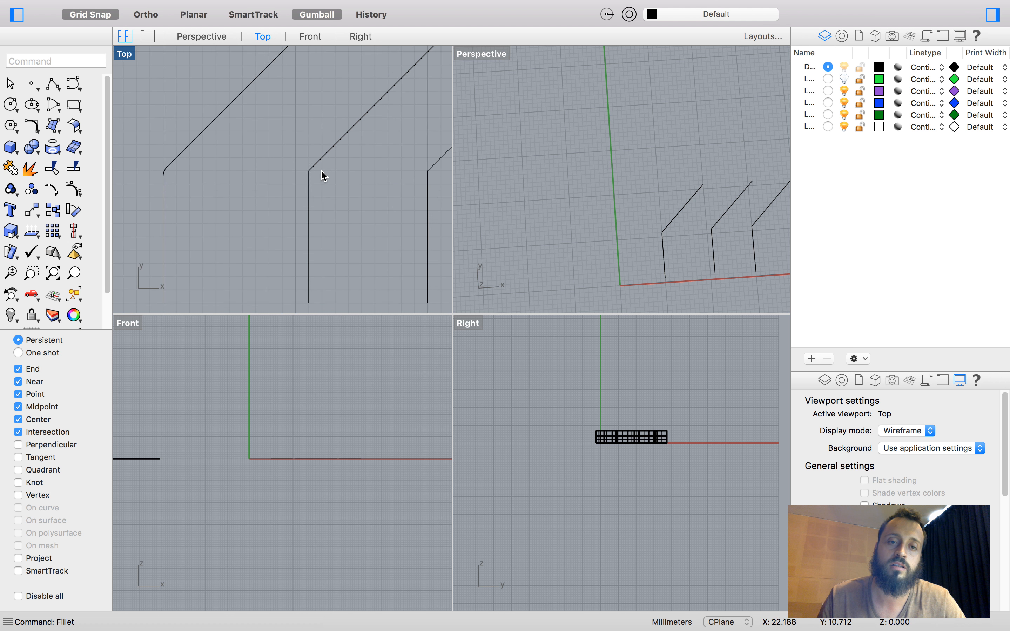
{"action": "scroll", "coordinate": [290, 177], "scroll_direction": "up", "scroll_amount": 4}
{"action": "scroll", "coordinate": [292, 178], "scroll_direction": "up", "scroll_amount": 2}
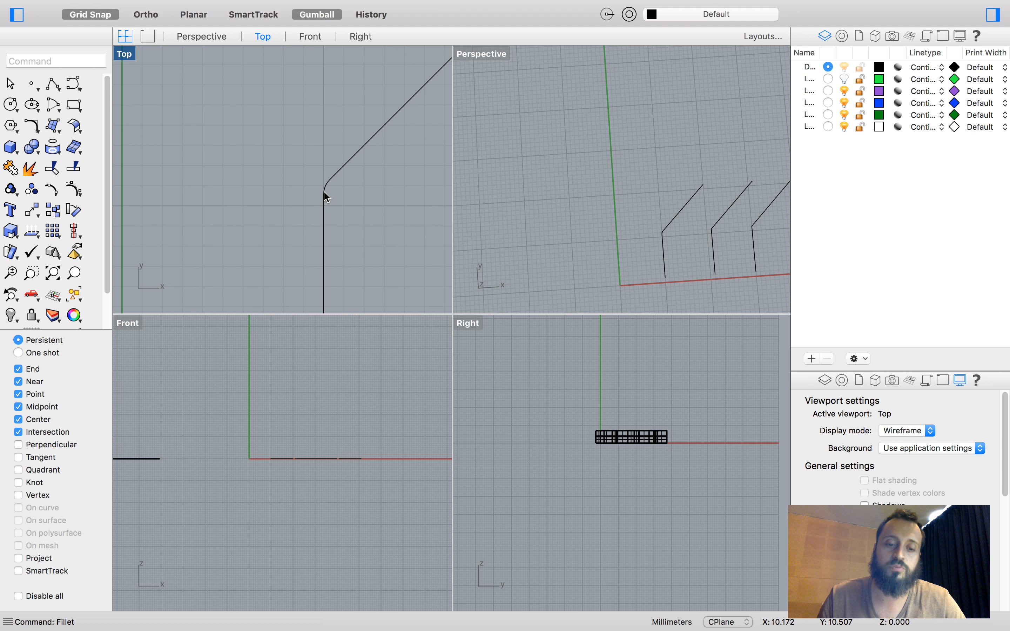
{"action": "key", "text": "super+z"}
Step: Fillet the corner between the vertical and diagonal segments of the first polyline with a 7 mm radius
{"action": "scroll", "coordinate": [273, 194], "scroll_direction": "down", "scroll_amount": 3}
{"action": "scroll", "coordinate": [271, 191], "scroll_direction": "up", "scroll_amount": 3}
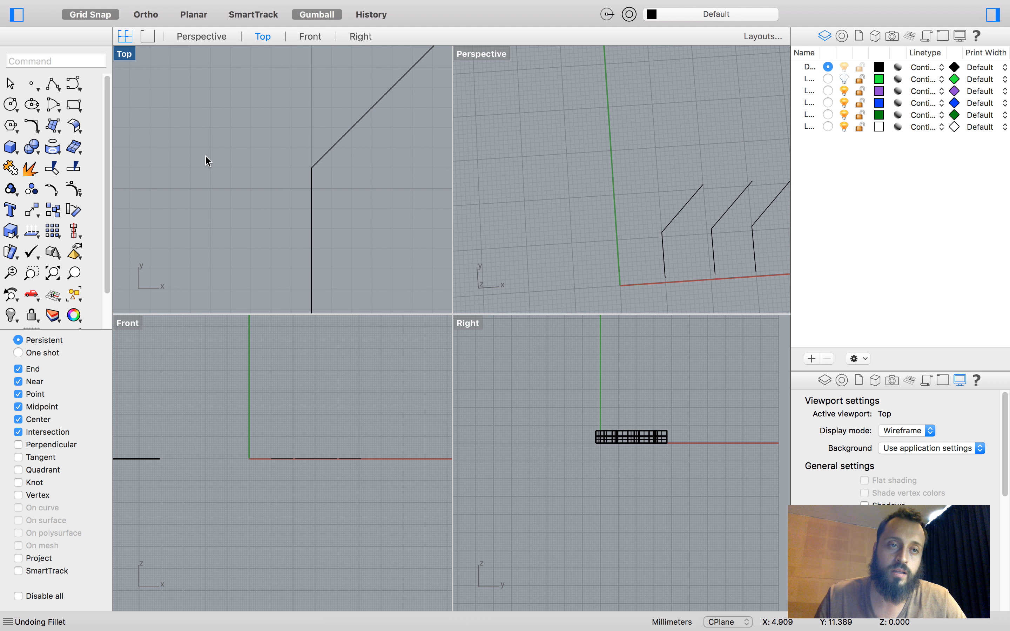
{"action": "type", "text": "fillet"}
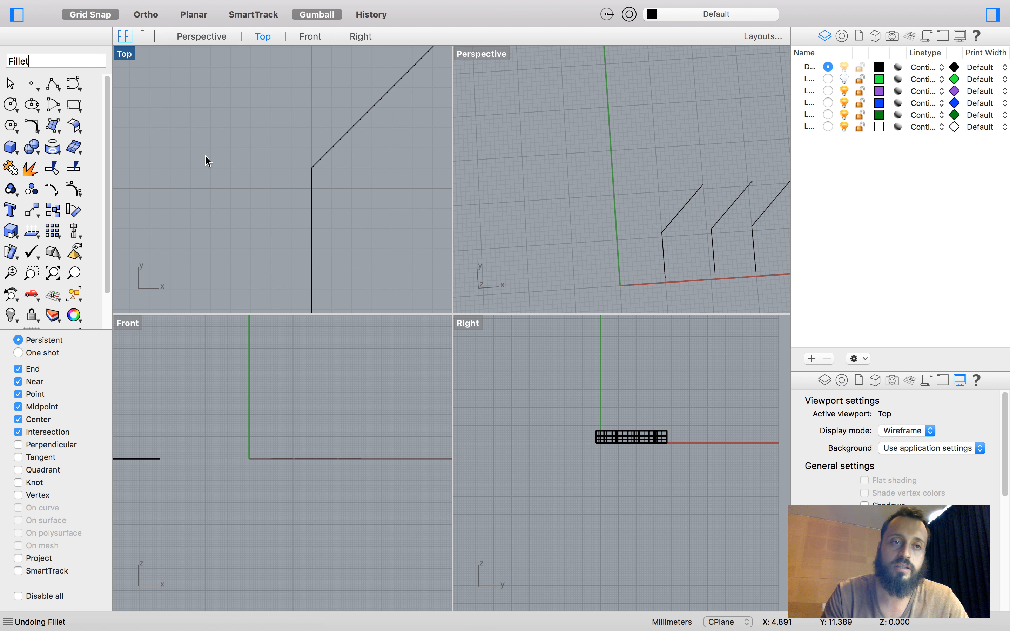
{"action": "key", "text": "Return"}
{"action": "left_click", "coordinate": [21, 137]}
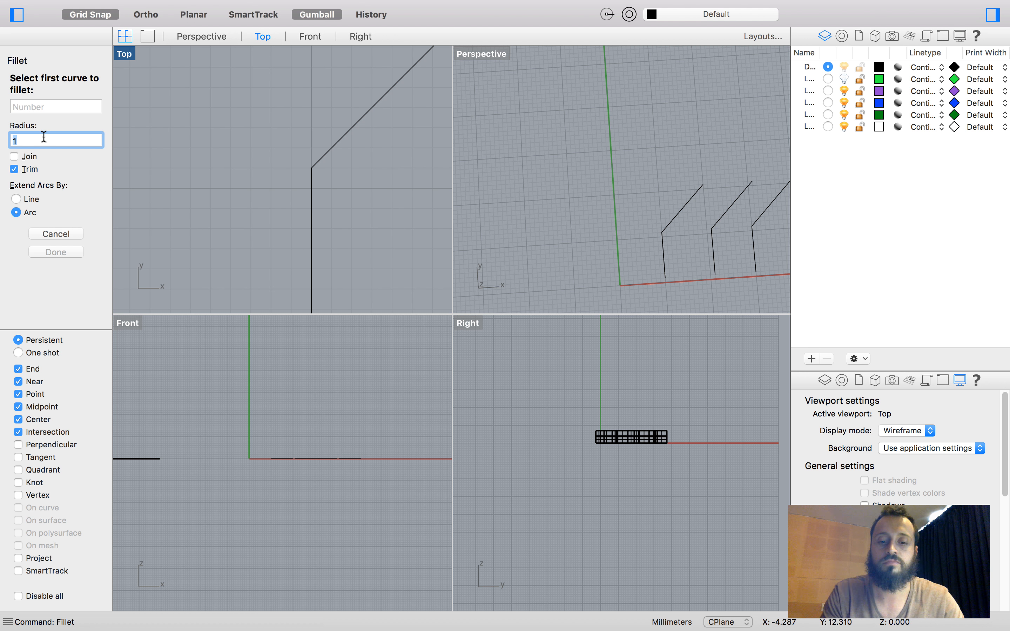
{"action": "type", "text": "7"}
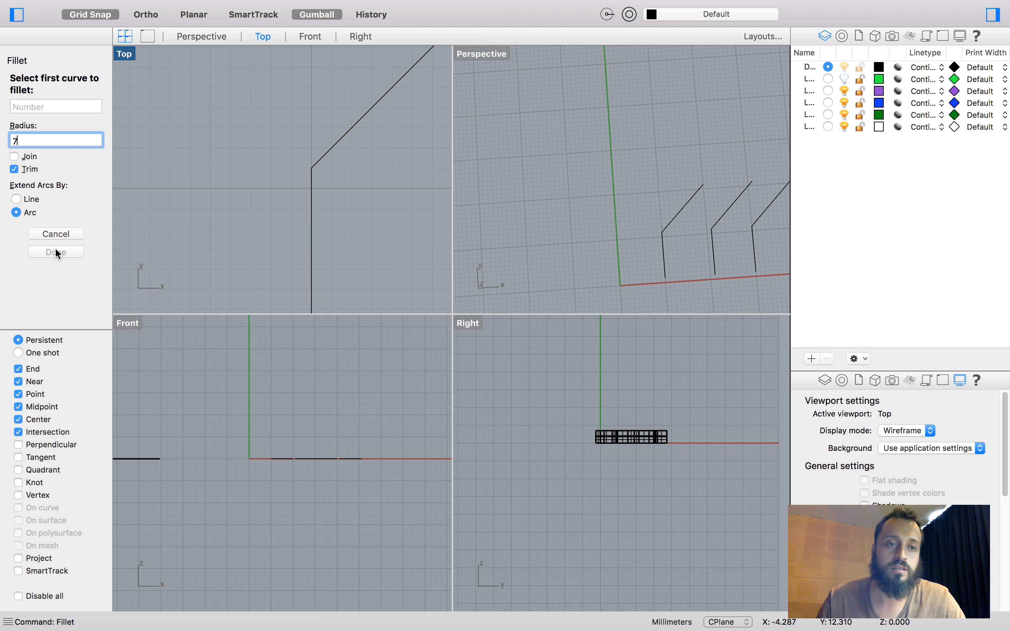
{"action": "key", "text": "Return"}
{"action": "left_click", "coordinate": [312, 190]}
{"action": "left_click", "coordinate": [320, 155]}
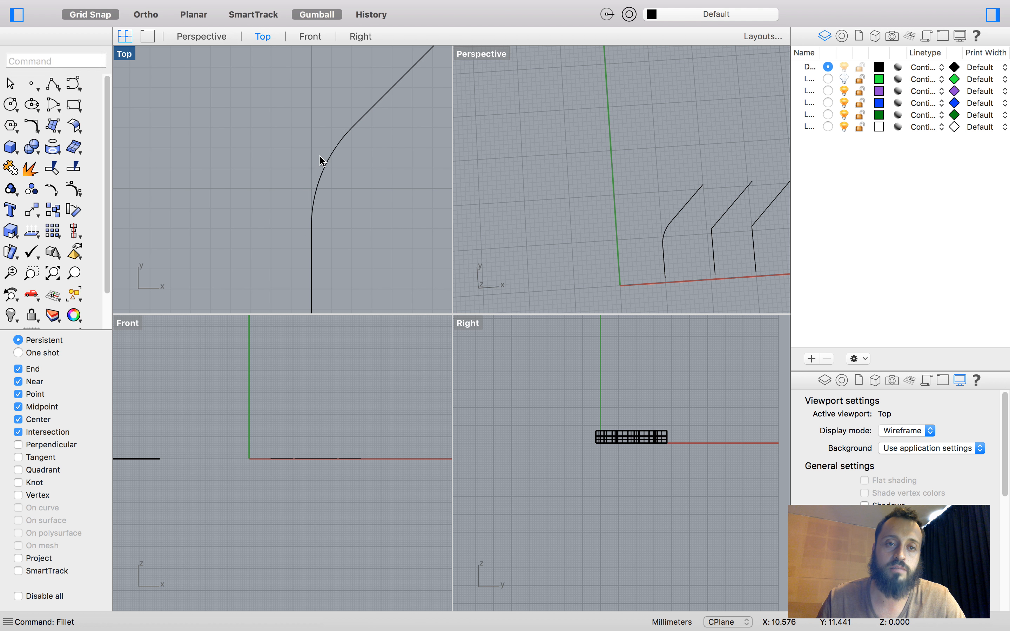
{"action": "scroll", "coordinate": [313, 193], "scroll_direction": "down", "scroll_amount": 3}
{"action": "scroll", "coordinate": [309, 167], "scroll_direction": "up", "scroll_amount": 3}
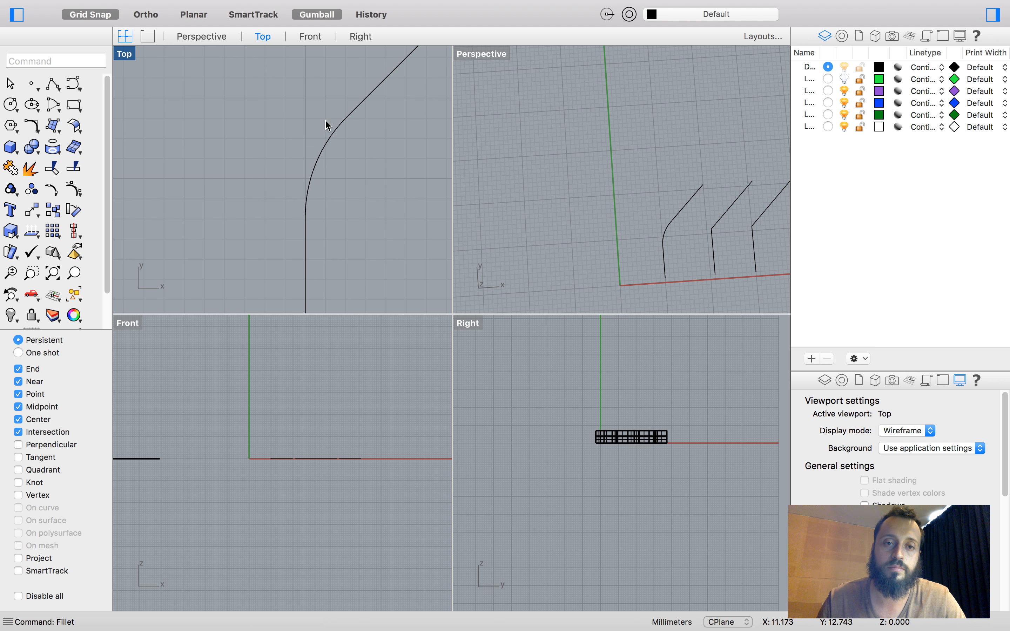
{"action": "scroll", "coordinate": [303, 182], "scroll_direction": "down", "scroll_amount": 3}
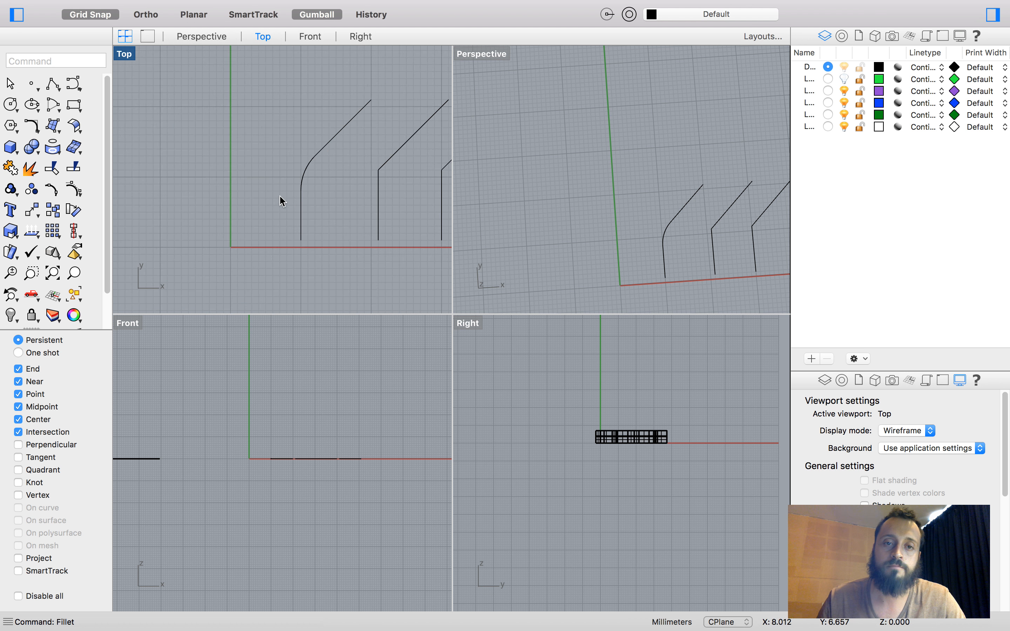
Step: Chamfer the corner of the middle polyline with first and second distances of 1 mm, keeping Trim on
{"action": "scroll", "coordinate": [285, 191], "scroll_direction": "down", "scroll_amount": 2}
{"action": "scroll", "coordinate": [338, 185], "scroll_direction": "up", "scroll_amount": 5}
{"action": "scroll", "coordinate": [317, 172], "scroll_direction": "up", "scroll_amount": 2}
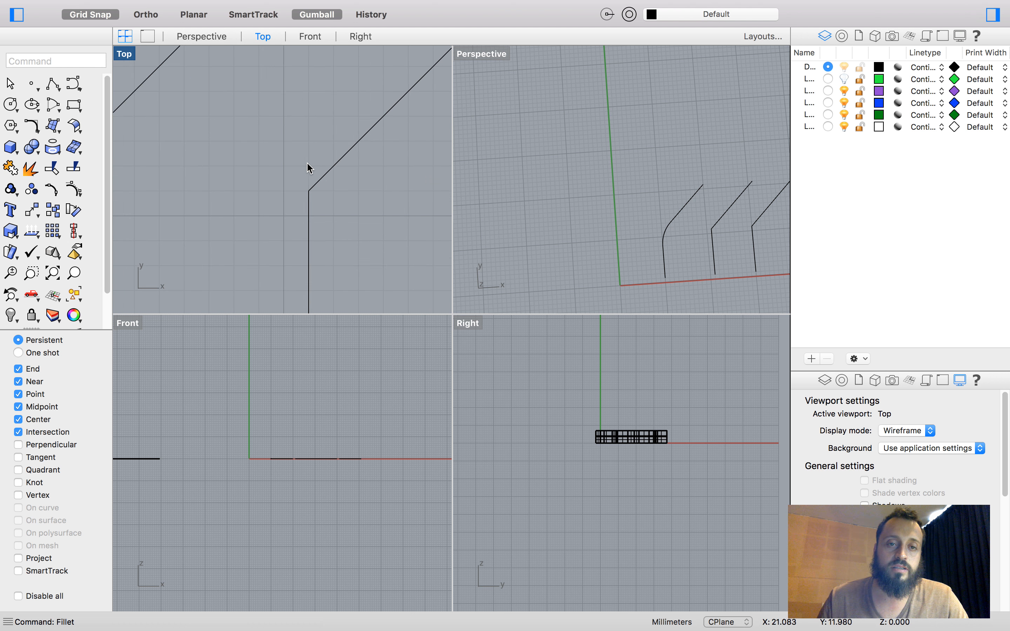
{"action": "type", "text": "chamfer"}
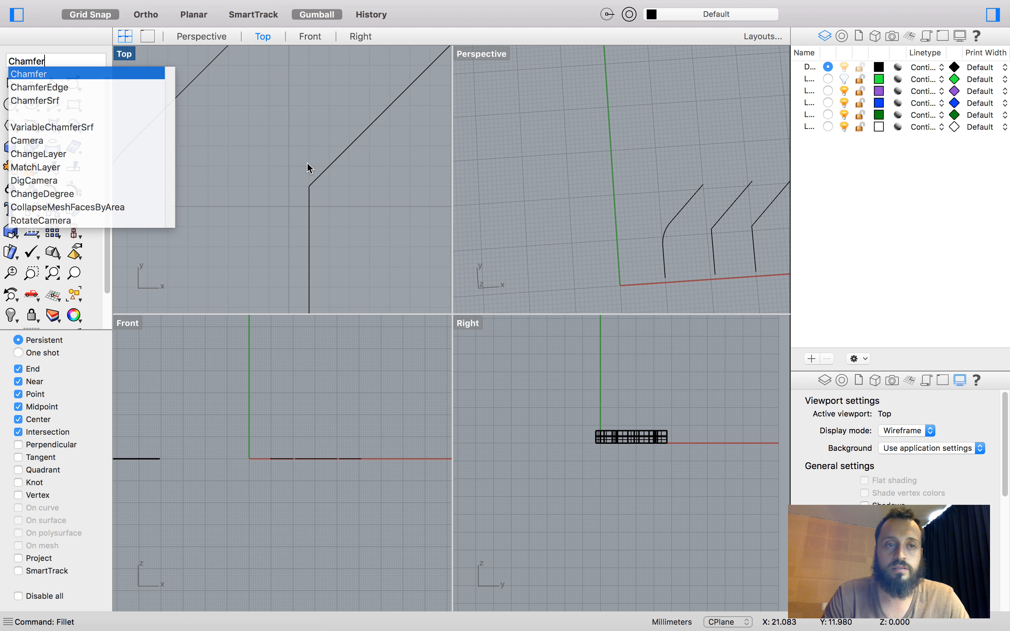
{"action": "key", "text": "Return"}
{"action": "scroll", "coordinate": [371, 186], "scroll_direction": "down", "scroll_amount": 3}
{"action": "scroll", "coordinate": [213, 202], "scroll_direction": "up", "scroll_amount": 2}
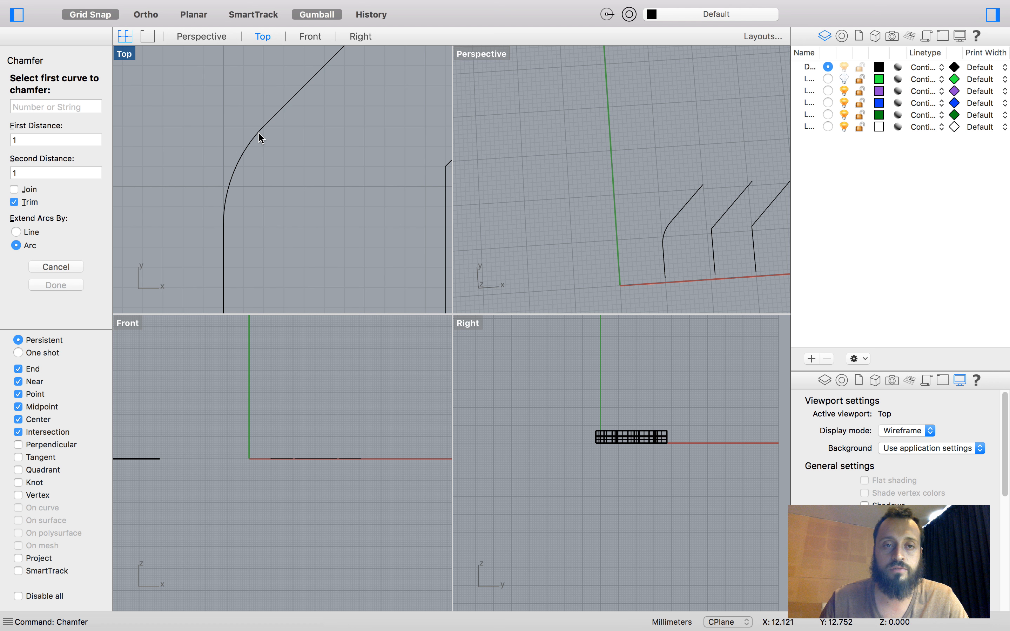
{"action": "scroll", "coordinate": [213, 208], "scroll_direction": "down", "scroll_amount": 2}
{"action": "scroll", "coordinate": [314, 208], "scroll_direction": "up", "scroll_amount": 3}
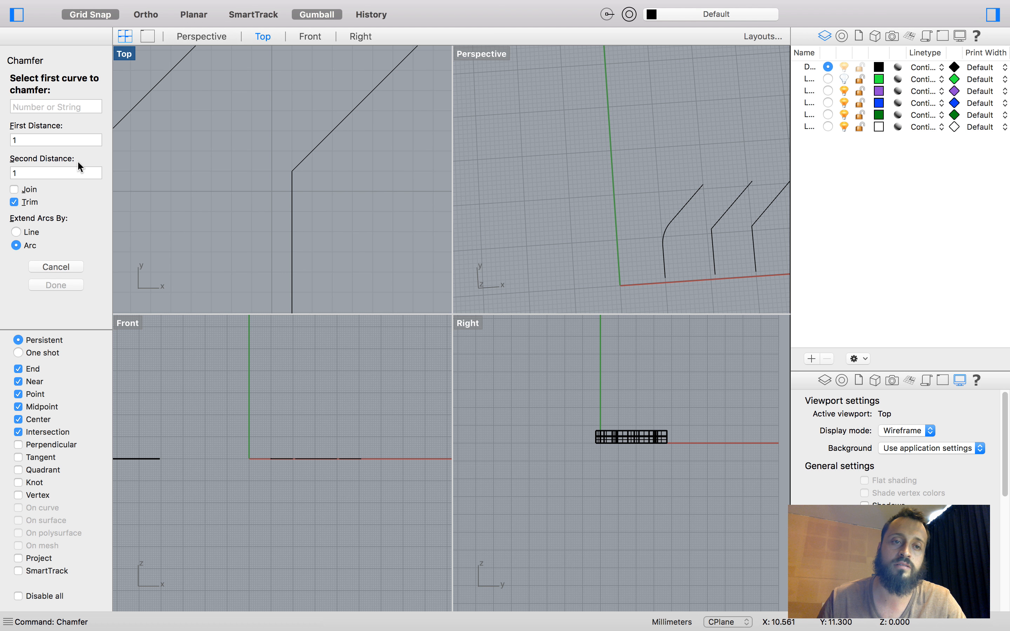
{"action": "left_click", "coordinate": [292, 188]}
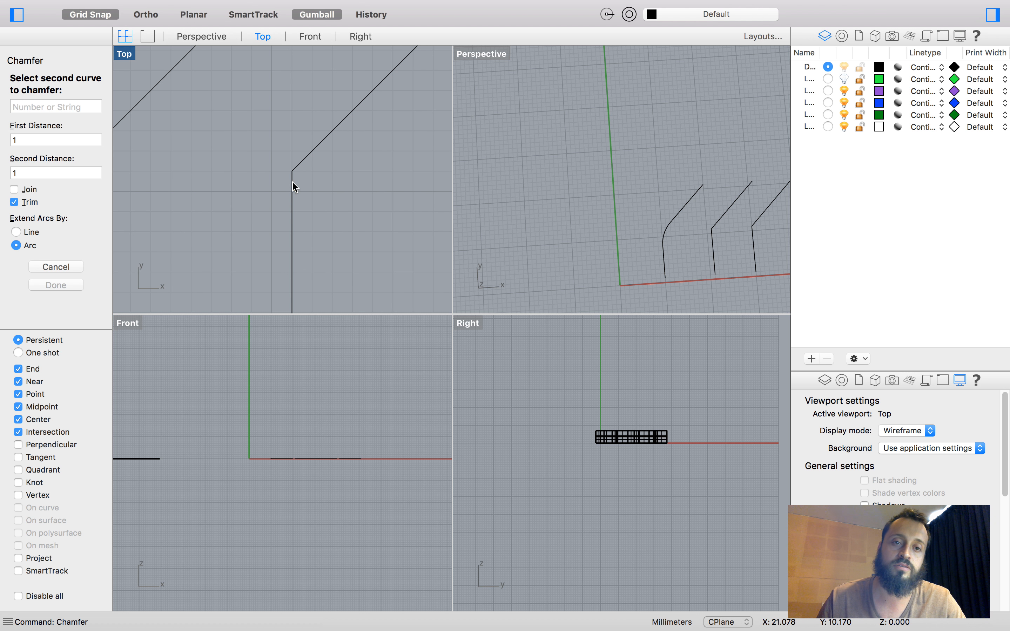
{"action": "left_click", "coordinate": [304, 167]}
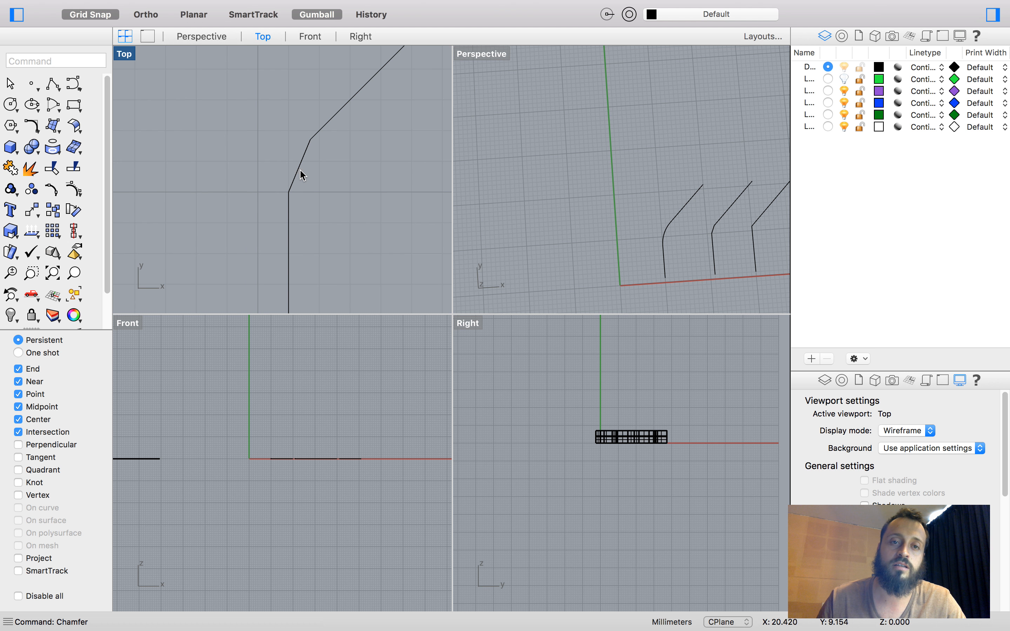
Step: Undo the chamfer on the middle polyline
{"action": "scroll", "coordinate": [294, 167], "scroll_direction": "up", "scroll_amount": 2}
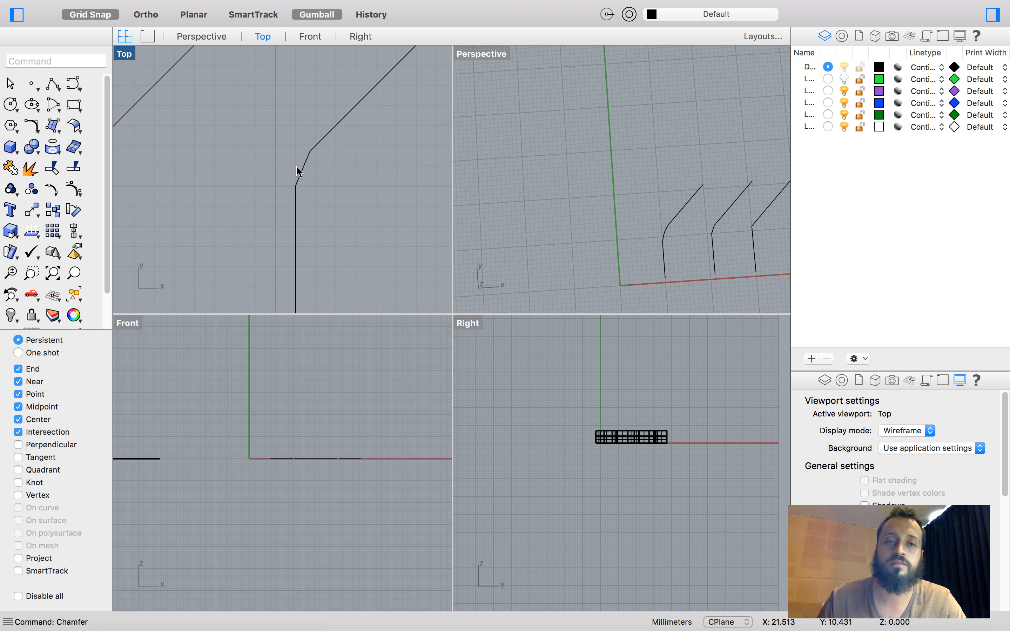
{"action": "key", "text": "super+z"}
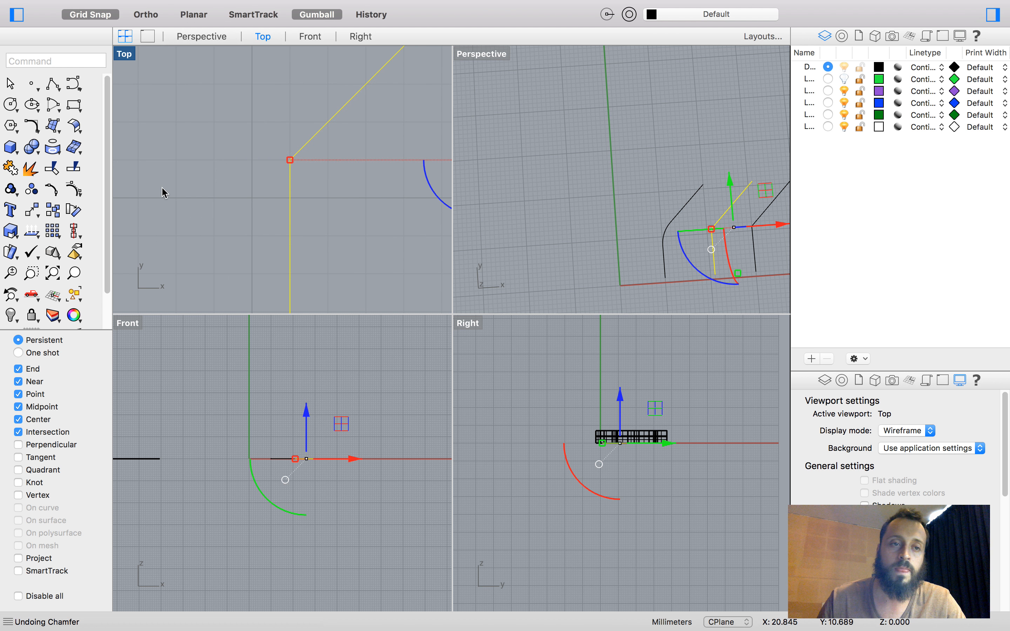
Step: Chamfer the corner of the second polyline with a first distance of 4 mm and a second distance of 3 mm, keeping Trim on
{"action": "key", "text": "Return"}
{"action": "left_click", "coordinate": [16, 139]}
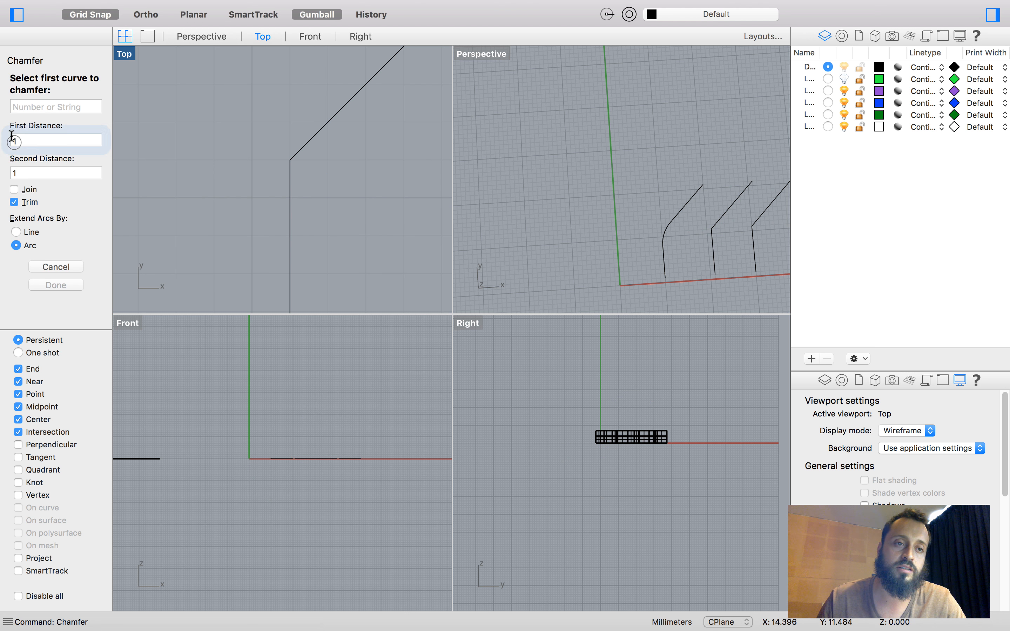
{"action": "type", "text": "5"}
{"action": "left_click", "coordinate": [17, 173]}
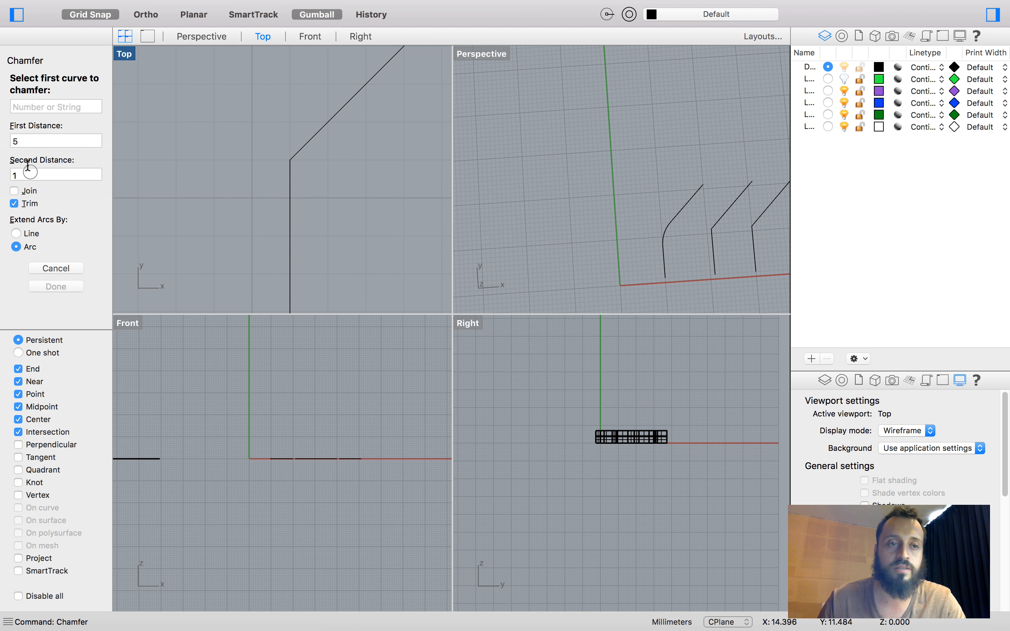
{"action": "type", "text": "4"}
{"action": "key", "text": "Return"}
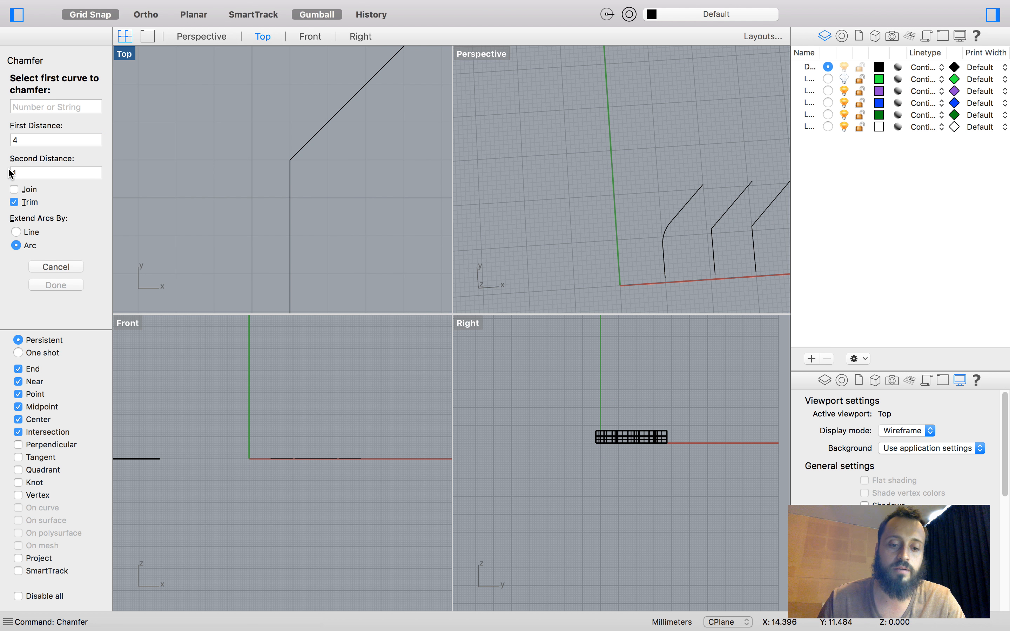
{"action": "type", "text": "1"}
{"action": "key", "text": "Return"}
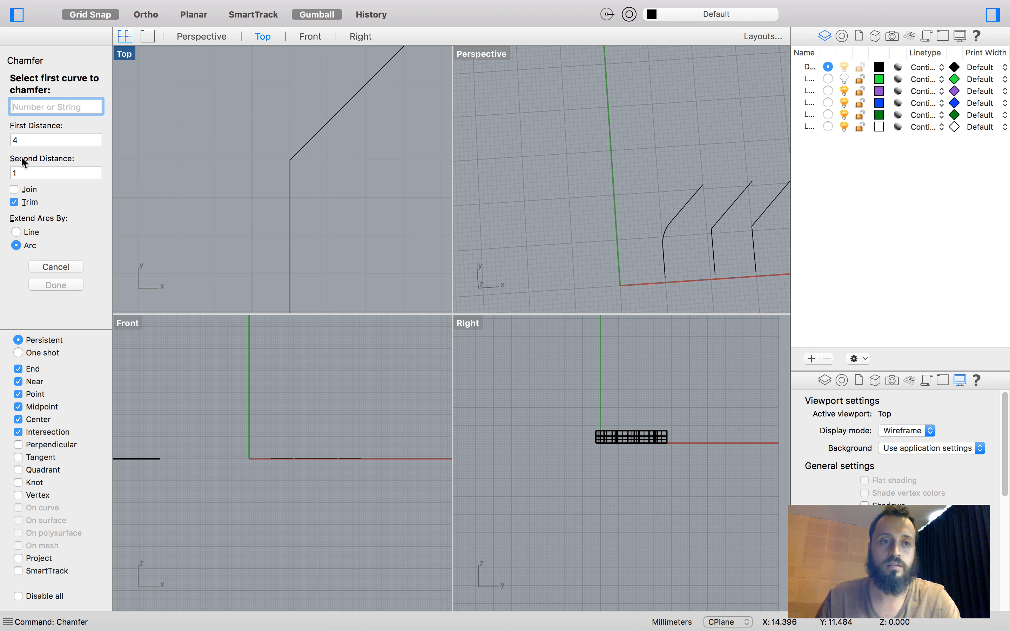
{"action": "key", "text": "Escape"}
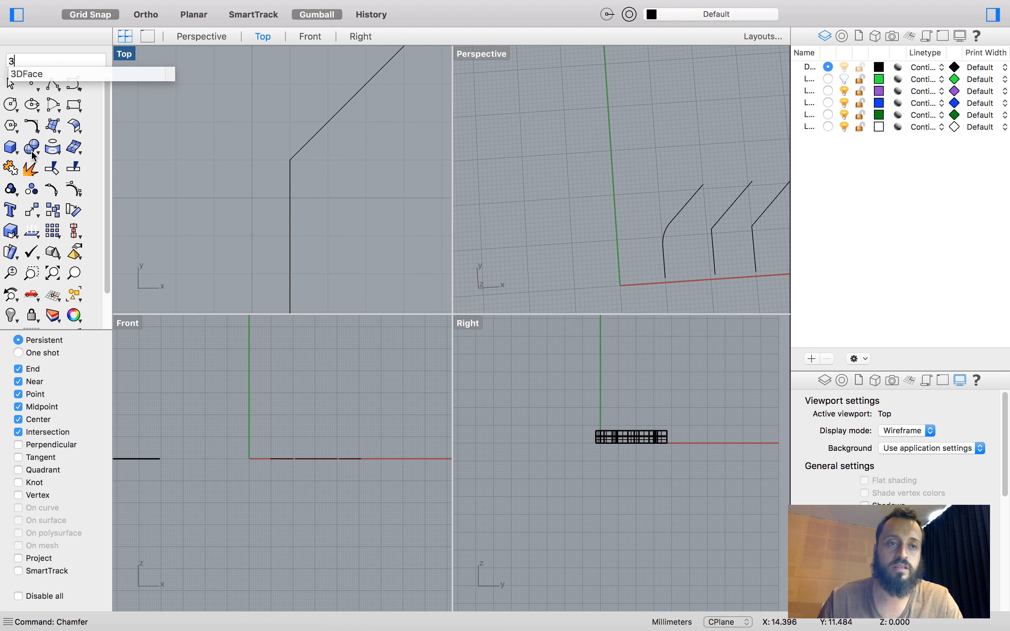
{"action": "key", "text": "Return"}
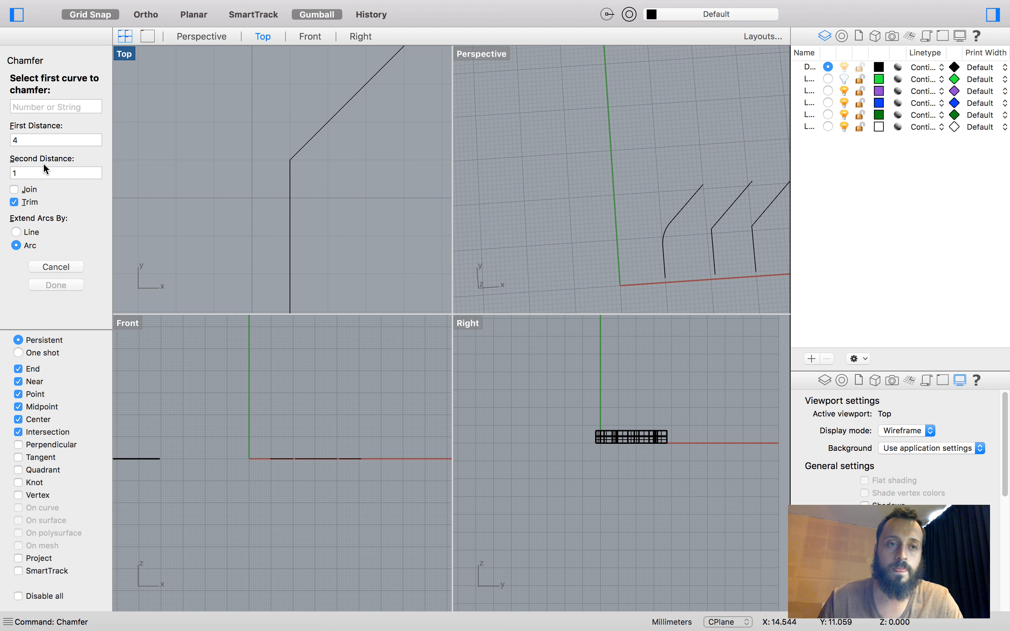
{"action": "double_click", "coordinate": [21, 172]}
{"action": "type", "text": "3"}
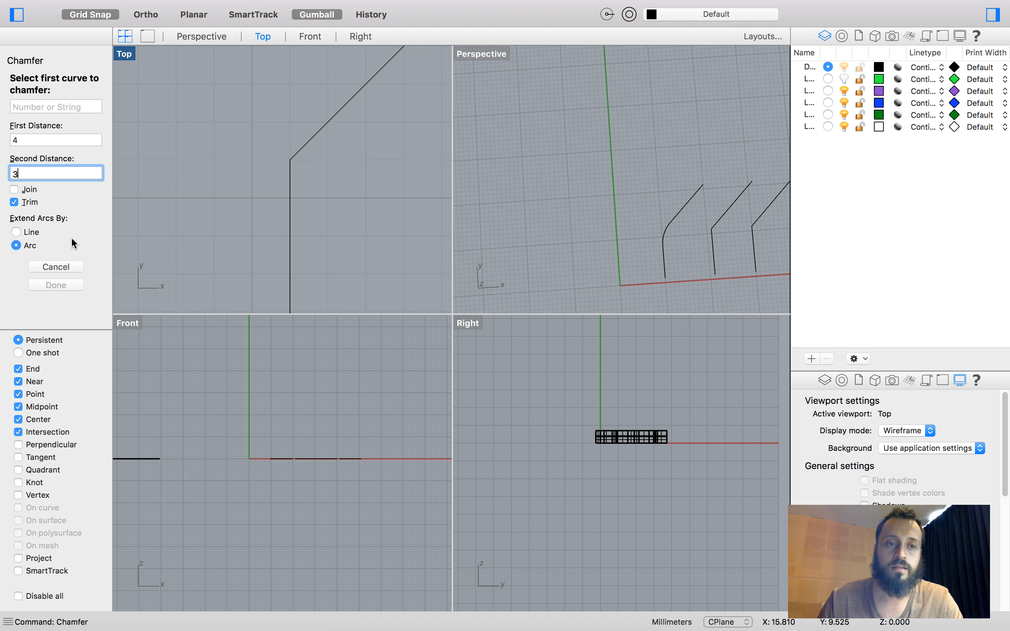
{"action": "left_click", "coordinate": [291, 185]}
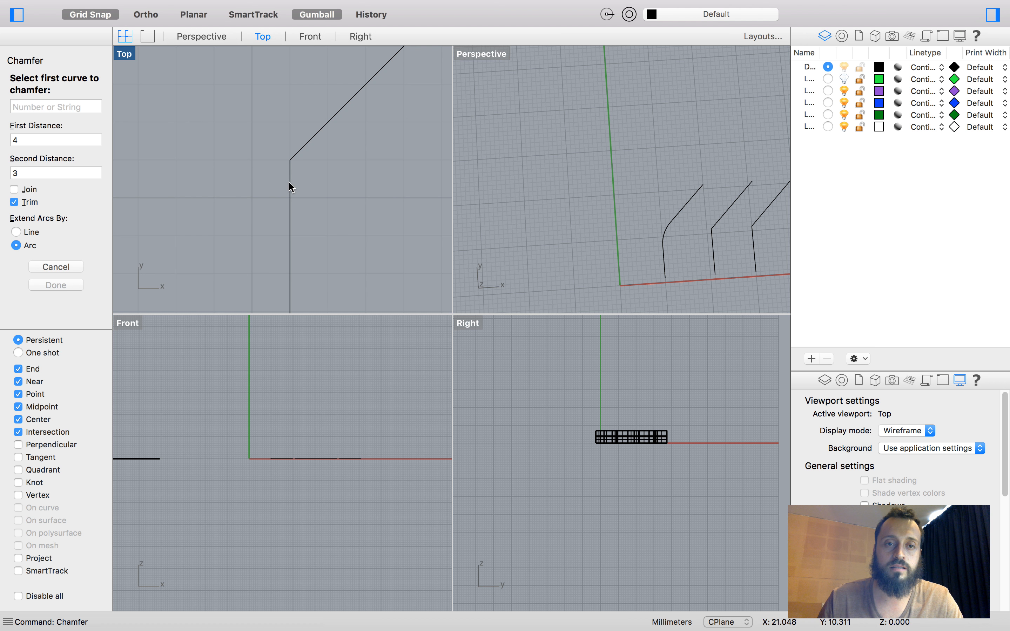
{"action": "left_click", "coordinate": [301, 154]}
Step: Compare the second polyline's asymmetric chamfer with the first polyline's rounded corner and the neighbouring sharp corners
{"action": "scroll", "coordinate": [264, 214], "scroll_direction": "down", "scroll_amount": 5}
{"action": "scroll", "coordinate": [293, 211], "scroll_direction": "up", "scroll_amount": 2}
{"action": "scroll", "coordinate": [291, 214], "scroll_direction": "down", "scroll_amount": 3}
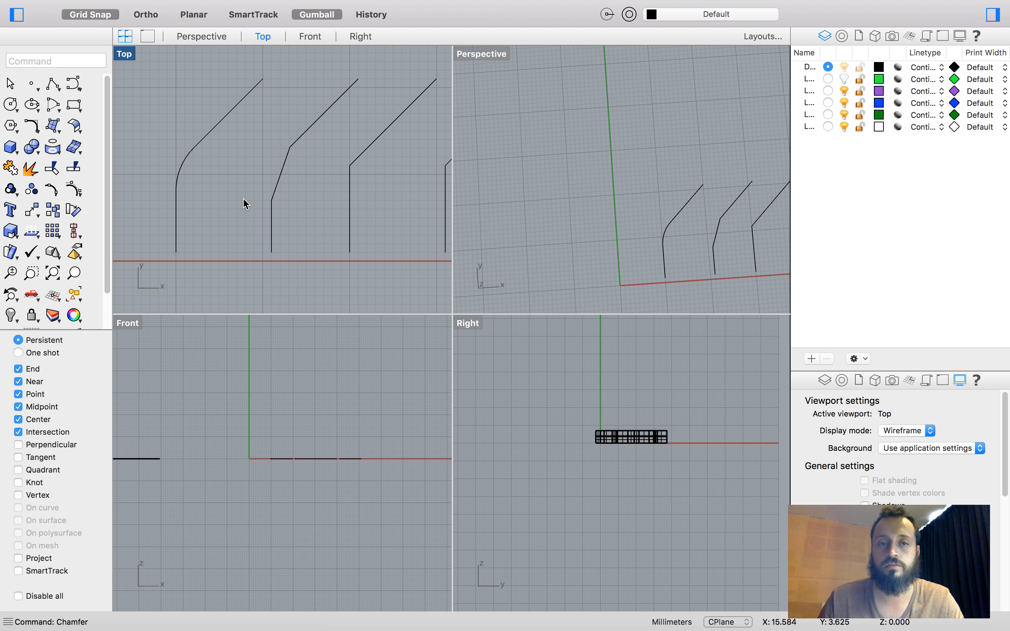
{"action": "scroll", "coordinate": [252, 200], "scroll_direction": "down", "scroll_amount": 3}
{"action": "scroll", "coordinate": [264, 195], "scroll_direction": "up", "scroll_amount": 3}
{"action": "scroll", "coordinate": [277, 204], "scroll_direction": "down", "scroll_amount": 2}
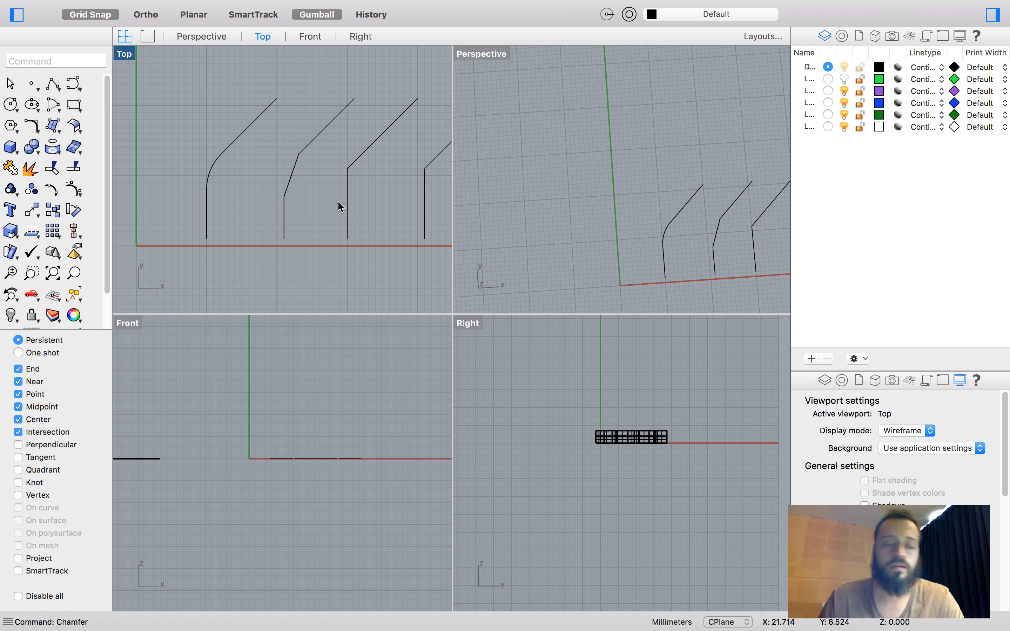
{"action": "scroll", "coordinate": [240, 167], "scroll_direction": "up", "scroll_amount": 2}
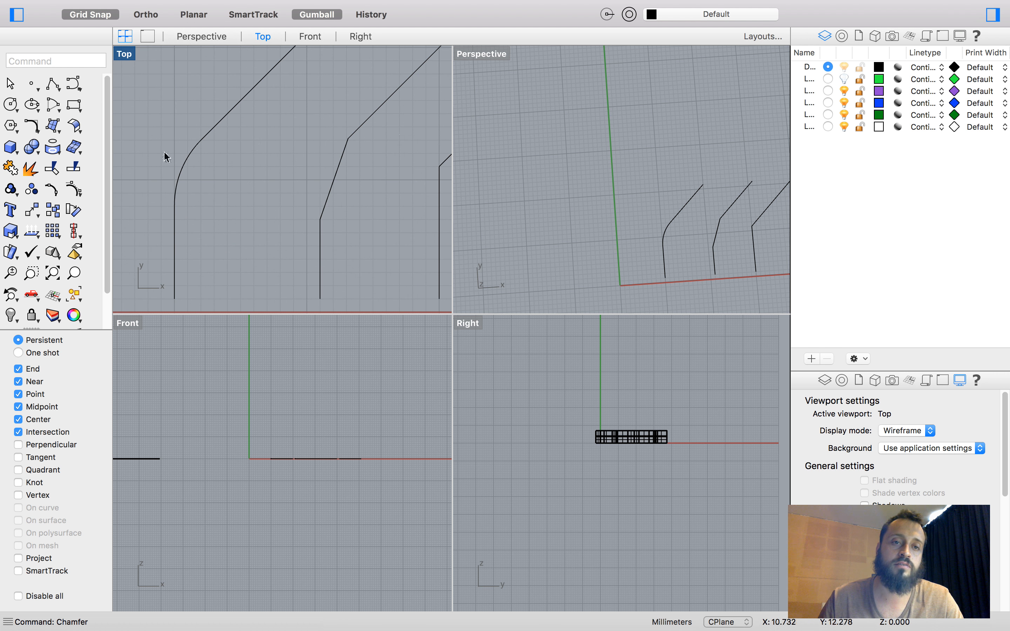
{"action": "scroll", "coordinate": [389, 124], "scroll_direction": "up", "scroll_amount": 2}
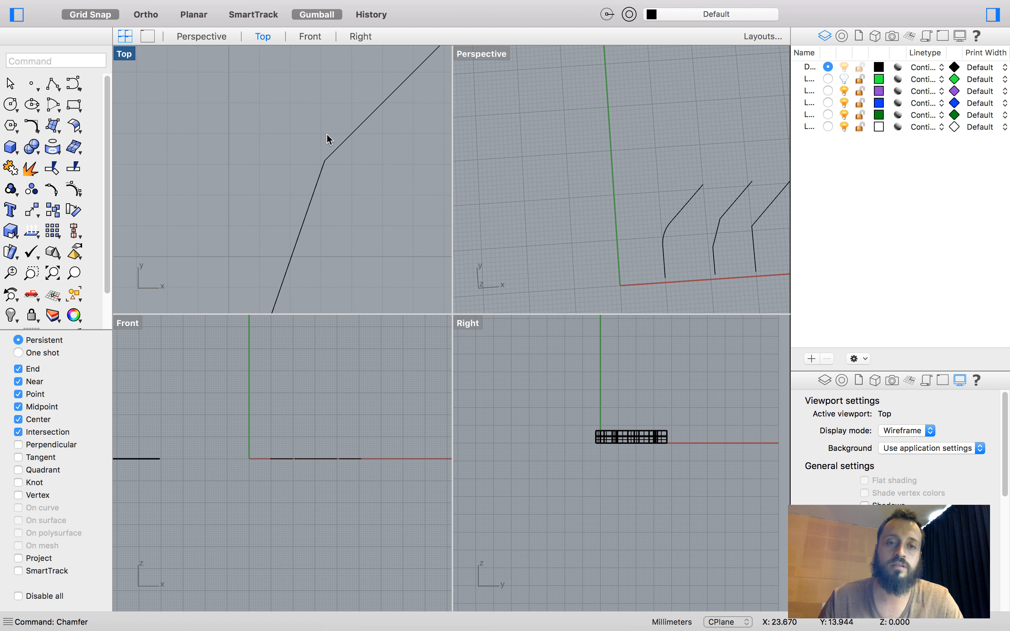
Step: Fillet the upper corner between the chamfer segment and the diagonal of the second polyline with a 7 mm radius
{"action": "scroll", "coordinate": [325, 154], "scroll_direction": "down", "scroll_amount": 1}
{"action": "scroll", "coordinate": [320, 163], "scroll_direction": "down", "scroll_amount": 2}
{"action": "scroll", "coordinate": [280, 209], "scroll_direction": "up", "scroll_amount": 3}
{"action": "type", "text": "Fillet"}
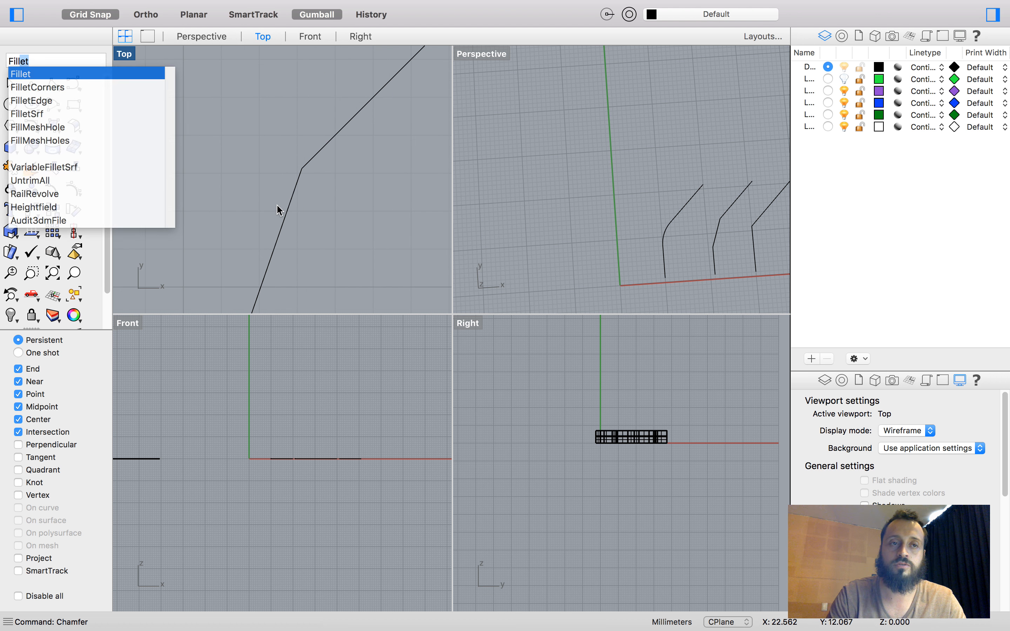
{"action": "key", "text": "Return"}
{"action": "left_click", "coordinate": [300, 193]}
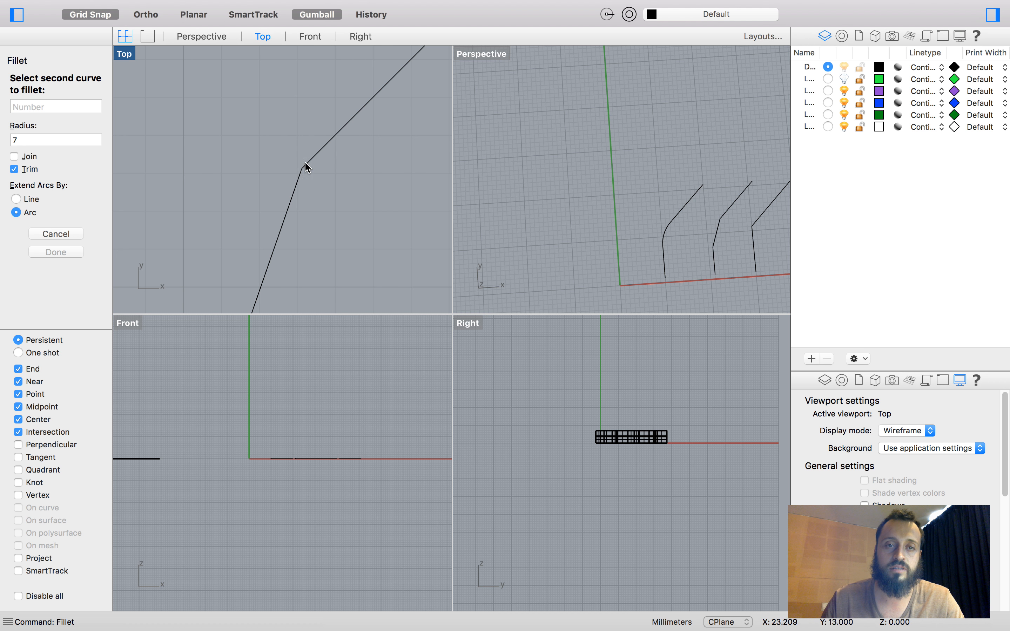
{"action": "left_click", "coordinate": [306, 163]}
{"action": "scroll", "coordinate": [365, 110], "scroll_direction": "up", "scroll_amount": 2}
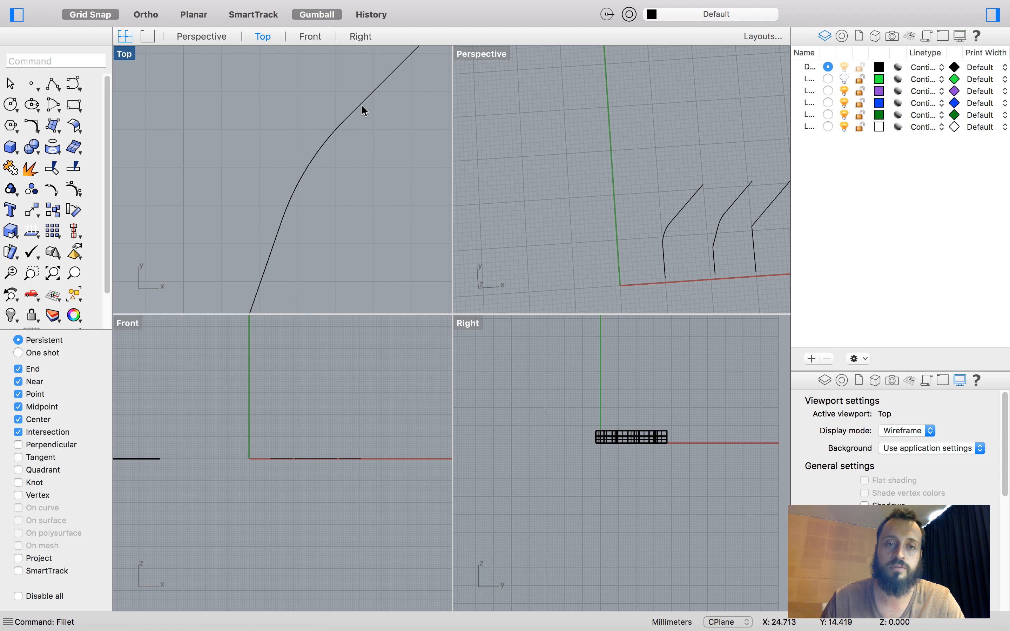
Step: Delete all four bent polylines beside the origin in the Top view
{"action": "scroll", "coordinate": [275, 242], "scroll_direction": "down", "scroll_amount": 6}
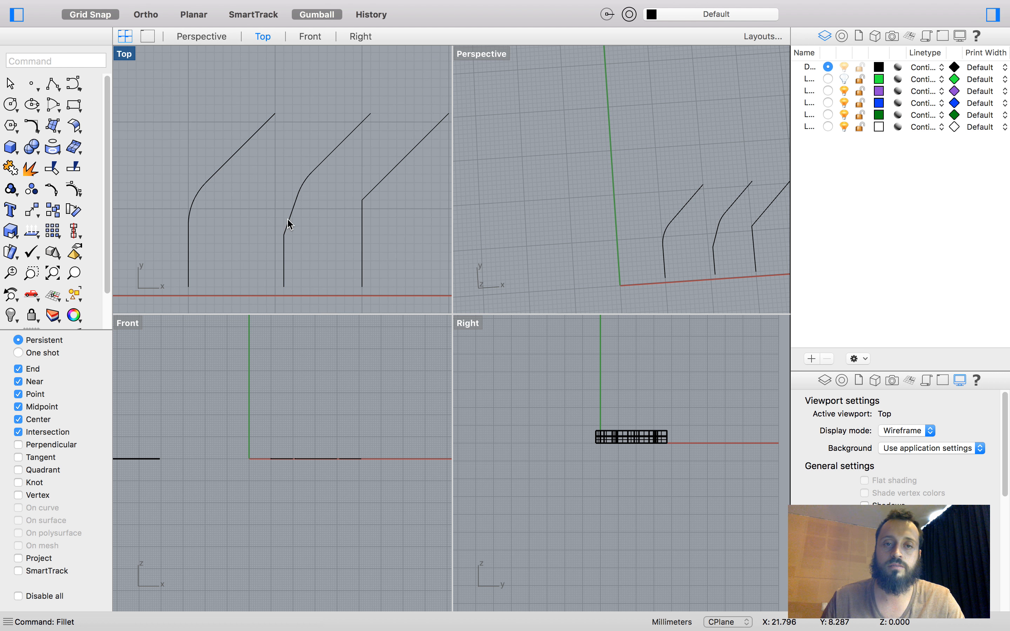
{"action": "scroll", "coordinate": [288, 216], "scroll_direction": "down", "scroll_amount": 2}
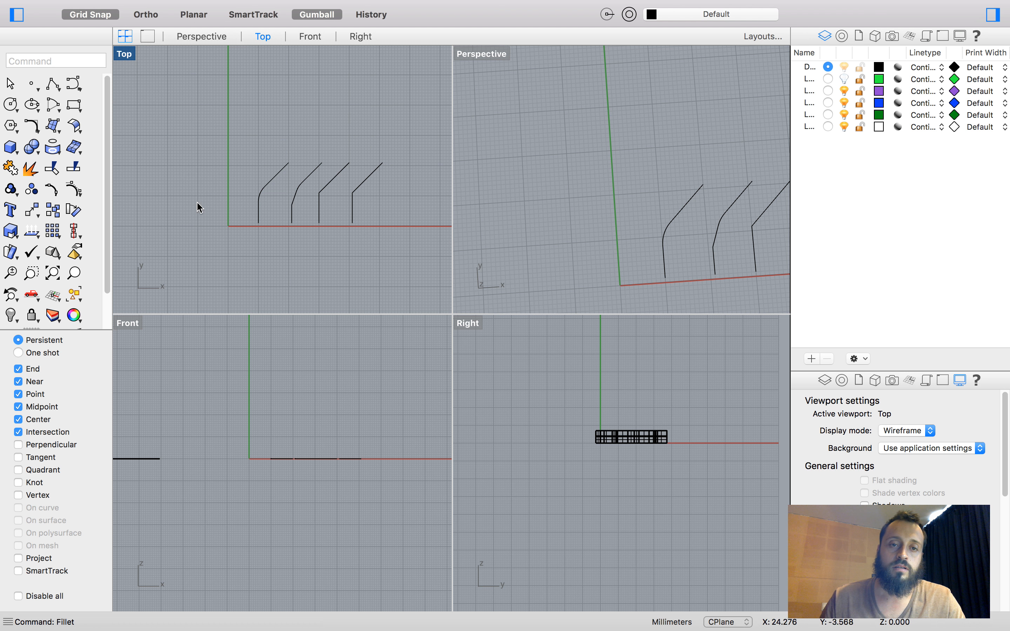
{"action": "scroll", "coordinate": [257, 201], "scroll_direction": "up", "scroll_amount": 4}
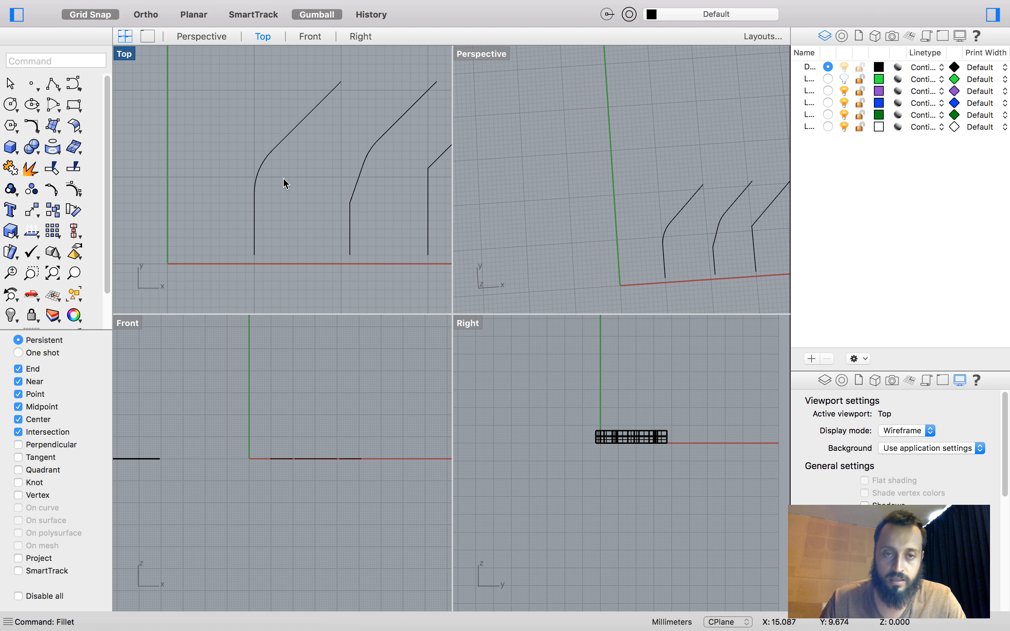
{"action": "scroll", "coordinate": [284, 196], "scroll_direction": "down", "scroll_amount": 3}
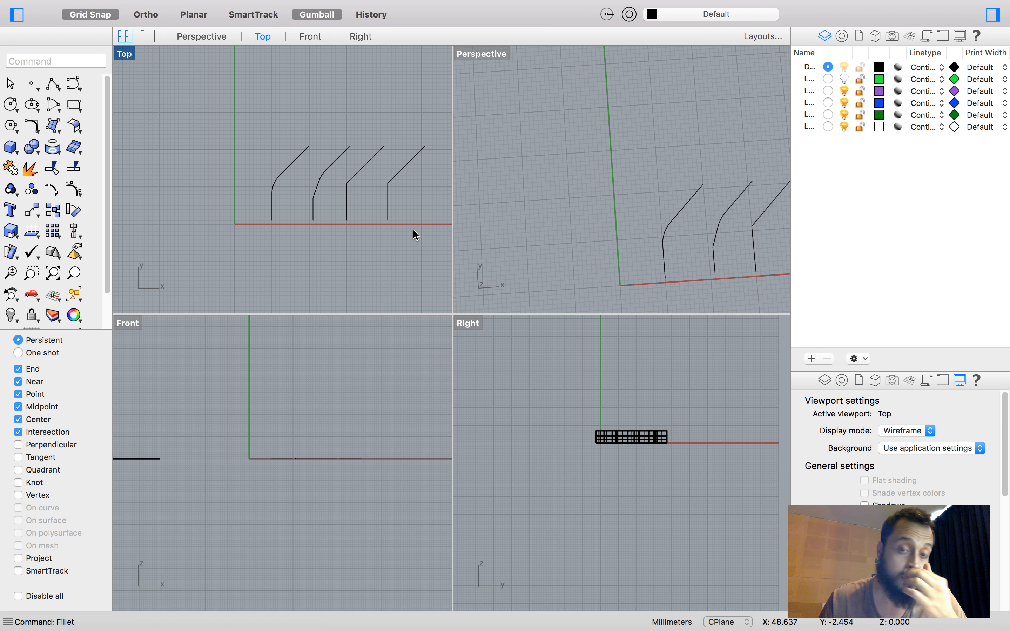
{"action": "right_click_drag", "start_coordinate": [394, 226], "coordinate": [332, 218]}
{"action": "left_click_drag", "start_coordinate": [370, 230], "coordinate": [176, 175]}
{"action": "key", "text": "Delete"}
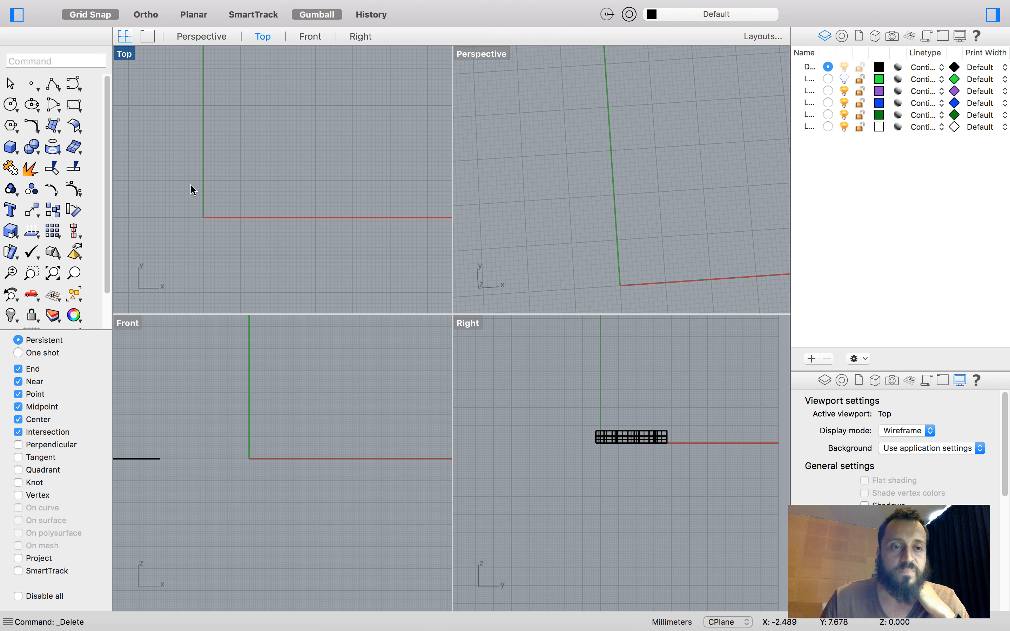
Step: Review the available surface creation commands, such as corner points, planar curves, Loft, Patch, Extrude, Sweep and Revolve
{"action": "left_click", "coordinate": [53, 126]}
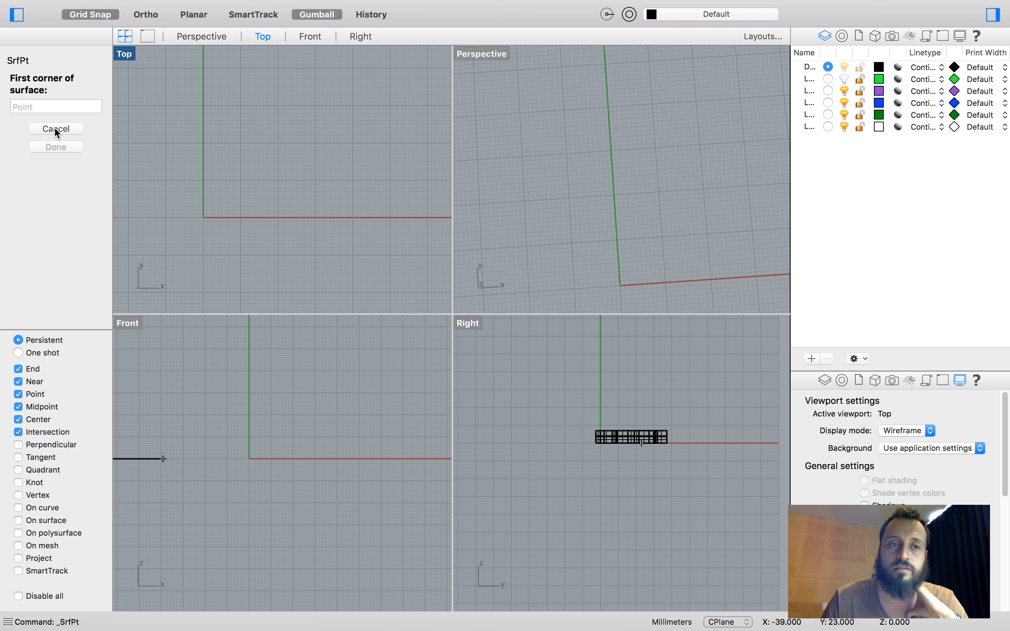
{"action": "left_click", "coordinate": [56, 129]}
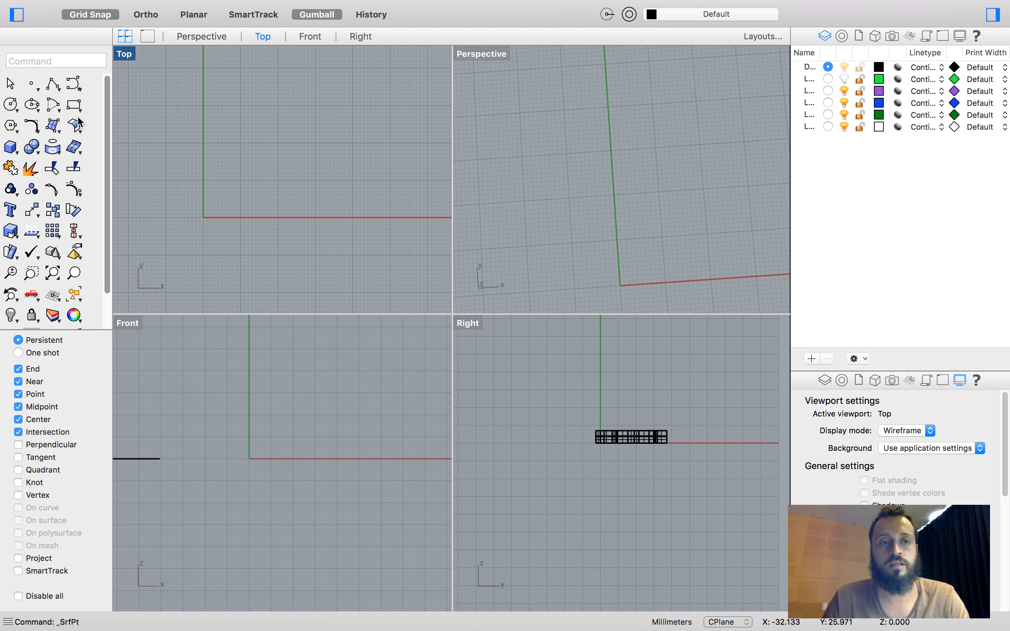
{"action": "left_click", "coordinate": [57, 131]}
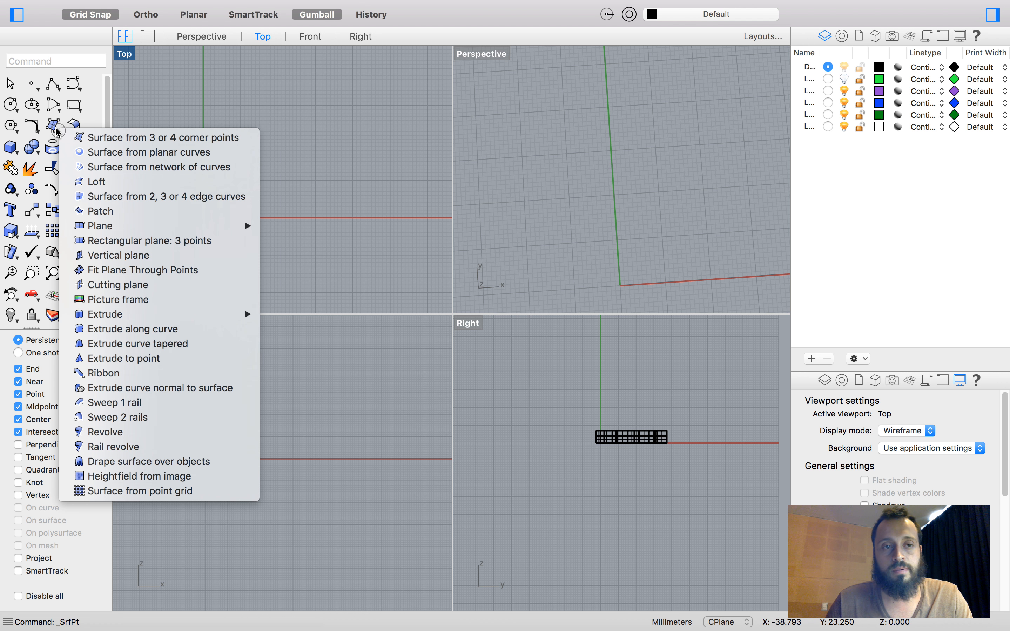
{"action": "left_click", "coordinate": [57, 131]}
{"action": "left_click", "coordinate": [56, 130]}
{"action": "left_click", "coordinate": [55, 130]}
{"action": "left_click", "coordinate": [55, 130]}
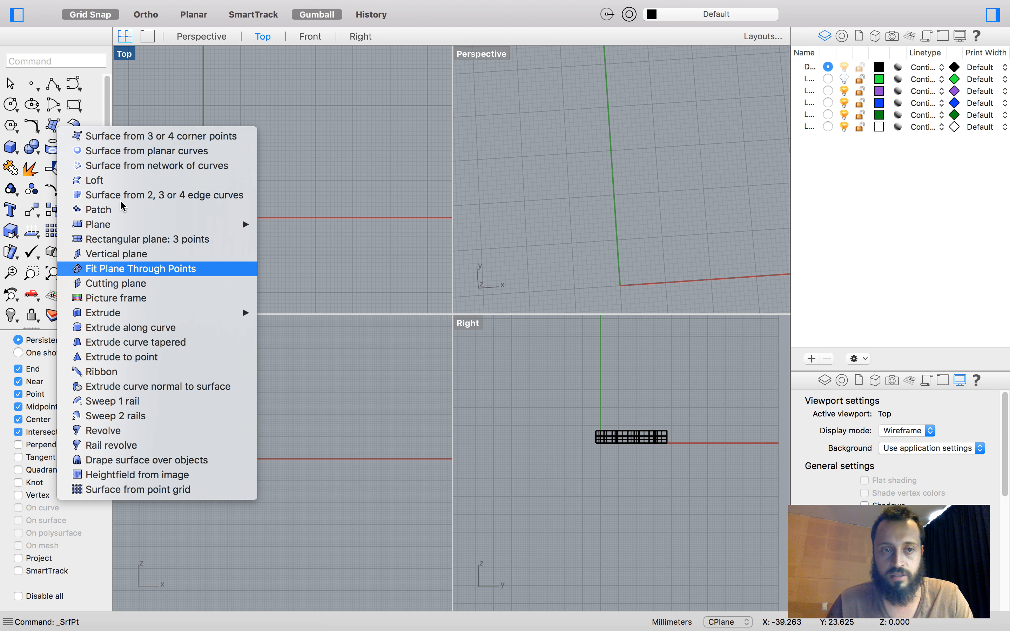
{"action": "mouse_move", "coordinate": [125, 224]}
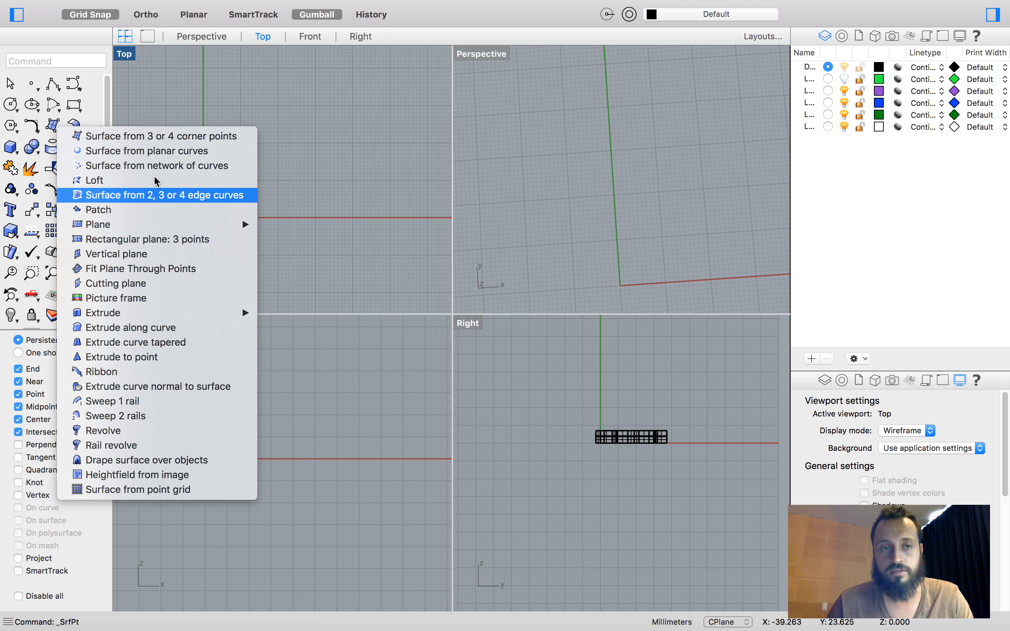
{"action": "left_click", "coordinate": [144, 141]}
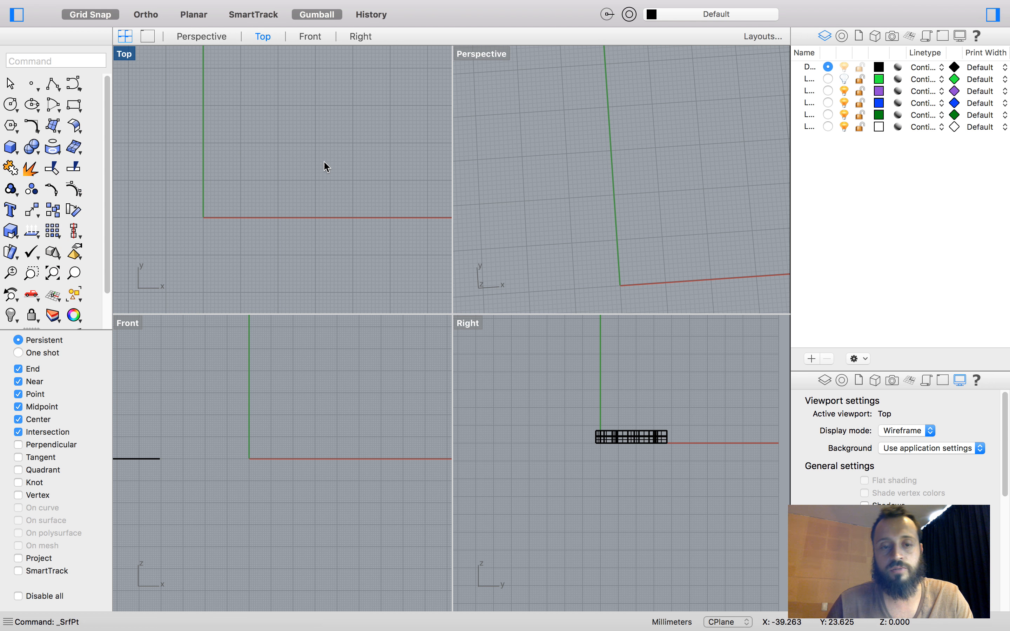
Step: Draw a roughly square rectangle from two opposite corners in the Top view, beside the gear and above the X axis
{"action": "type", "text": "rec"}
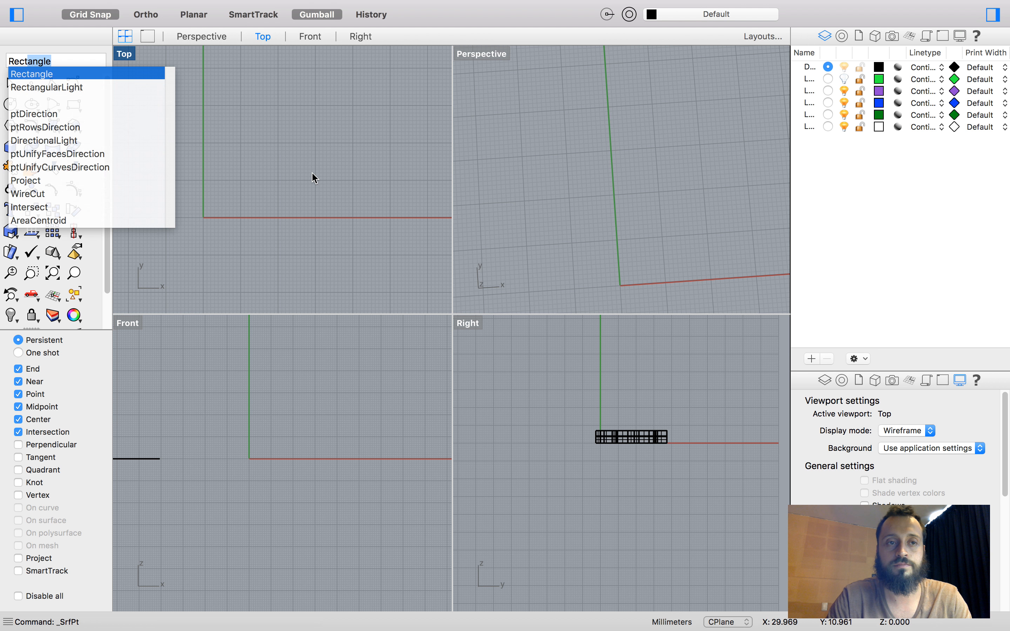
{"action": "key", "text": "Return"}
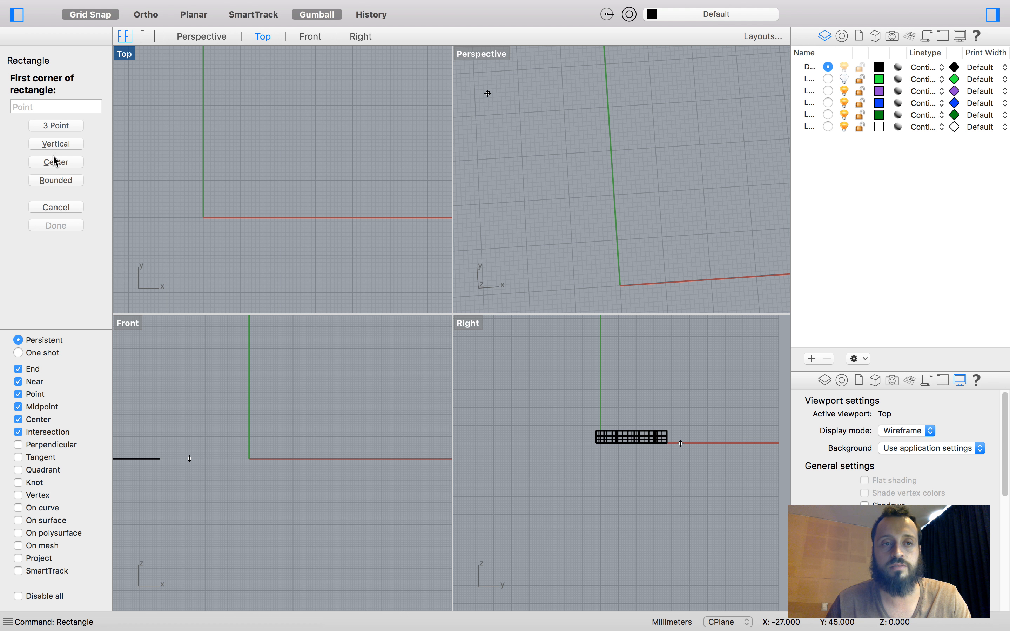
{"action": "right_click_drag", "start_coordinate": [227, 219], "coordinate": [285, 224]}
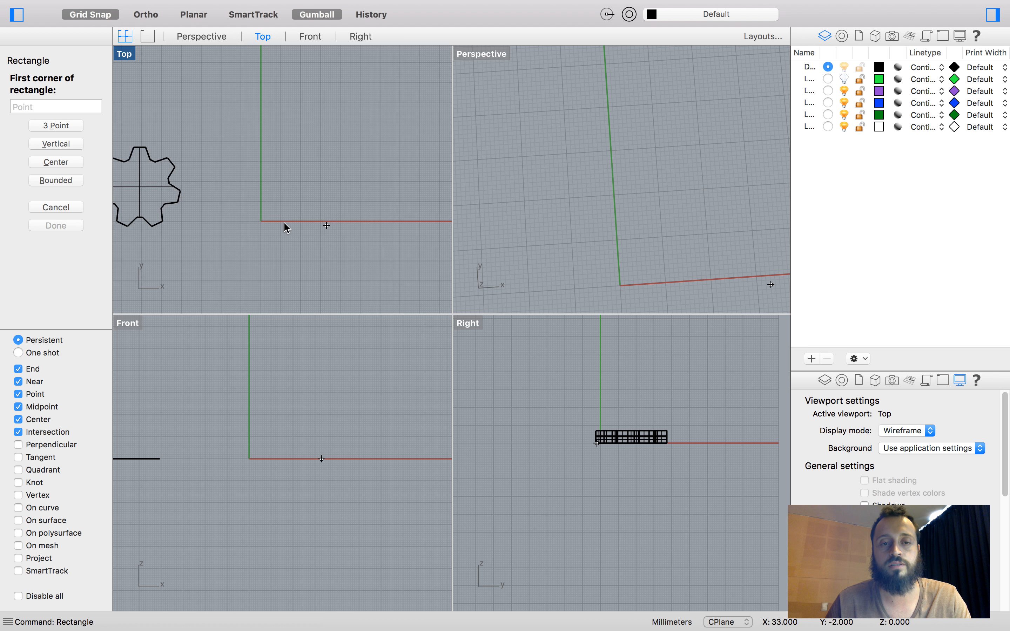
{"action": "scroll", "coordinate": [261, 180], "scroll_direction": "down", "scroll_amount": 3}
{"action": "left_click", "coordinate": [253, 199]}
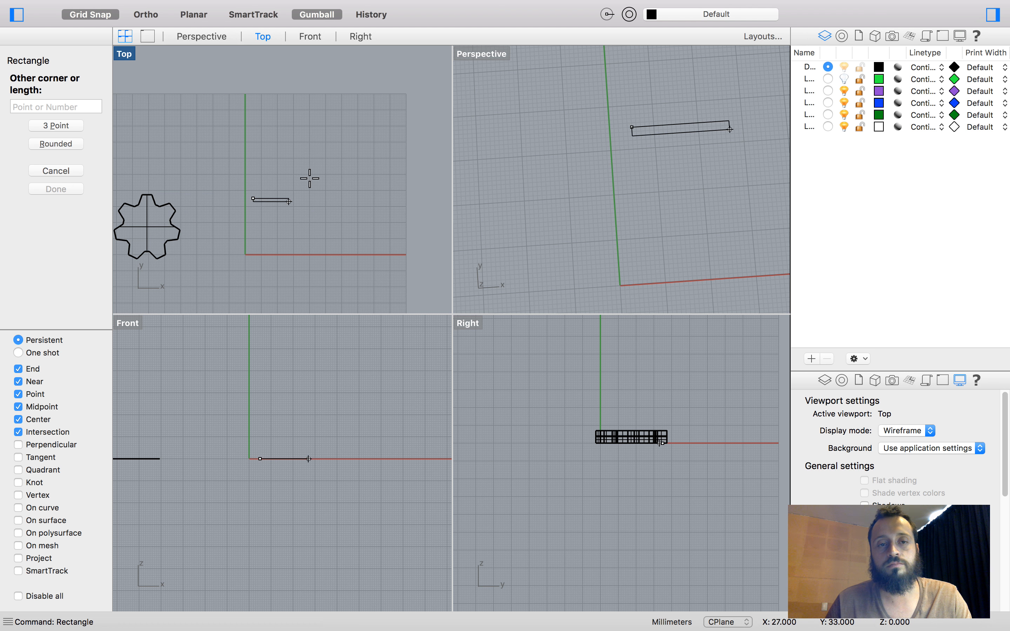
{"action": "left_click", "coordinate": [332, 120]}
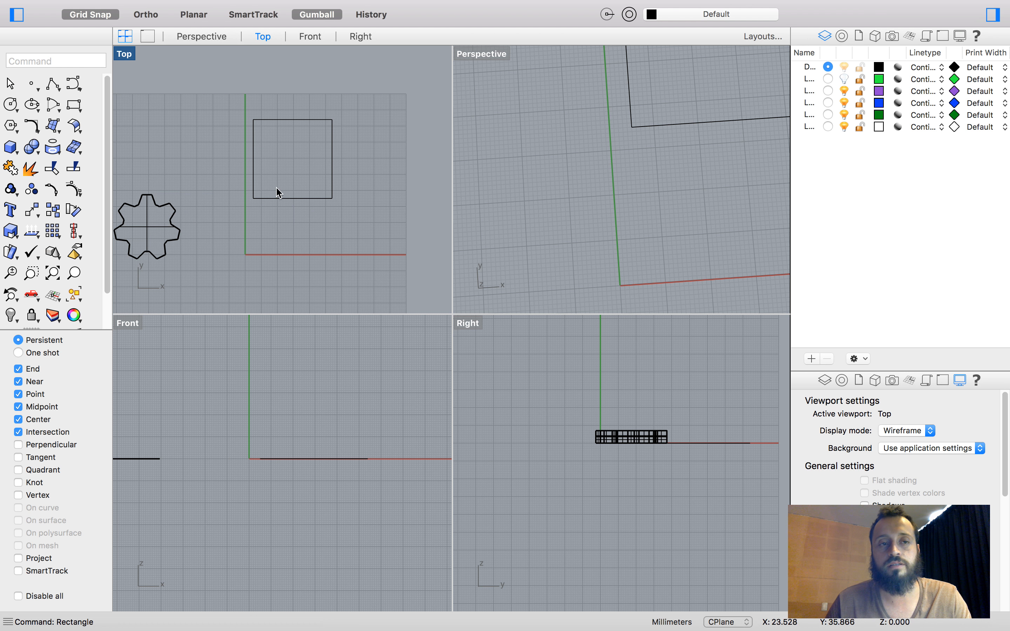
Step: Stretch the rectangle along X and Y with the gumball scale handles and enlarge it uniformly
{"action": "scroll", "coordinate": [274, 144], "scroll_direction": "up", "scroll_amount": 3}
{"action": "scroll", "coordinate": [267, 188], "scroll_direction": "down", "scroll_amount": 3}
{"action": "scroll", "coordinate": [268, 191], "scroll_direction": "up", "scroll_amount": 3}
{"action": "left_click", "coordinate": [259, 205]}
{"action": "scroll", "coordinate": [252, 192], "scroll_direction": "down", "scroll_amount": 3}
{"action": "scroll", "coordinate": [248, 169], "scroll_direction": "up", "scroll_amount": 2}
{"action": "left_click_drag", "start_coordinate": [249, 164], "coordinate": [228, 164]}
{"action": "mouse_move", "coordinate": [324, 236]}
{"action": "left_mouse_down"}
{"action": "mouse_move", "coordinate": [322, 207]}
{"action": "mouse_move", "coordinate": [315, 248]}
{"action": "left_mouse_up"}
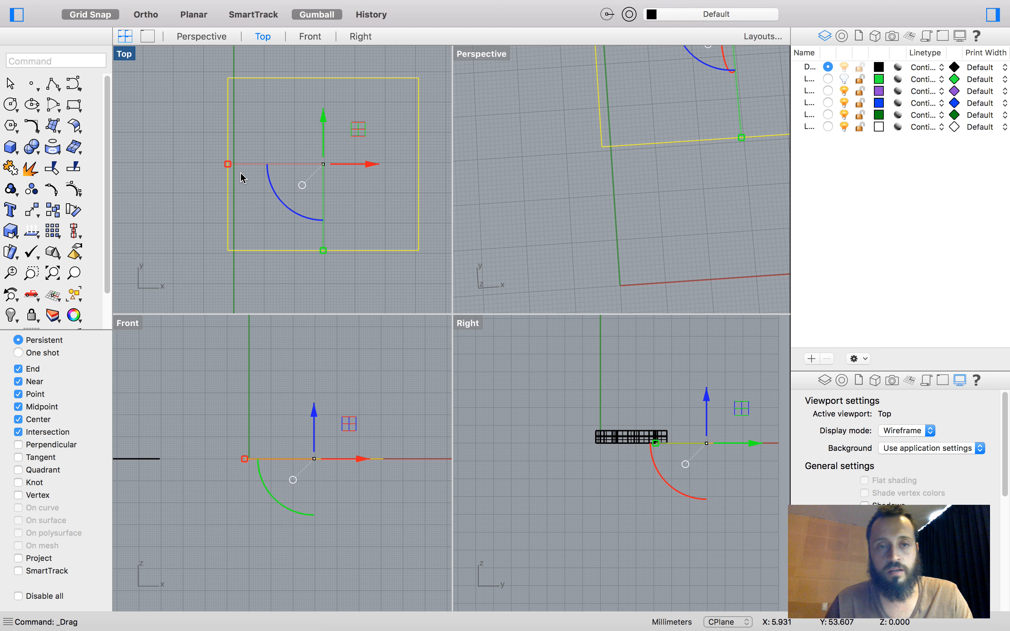
{"action": "left_click_drag", "start_coordinate": [227, 164], "coordinate": [214, 182], "text": "shift"}
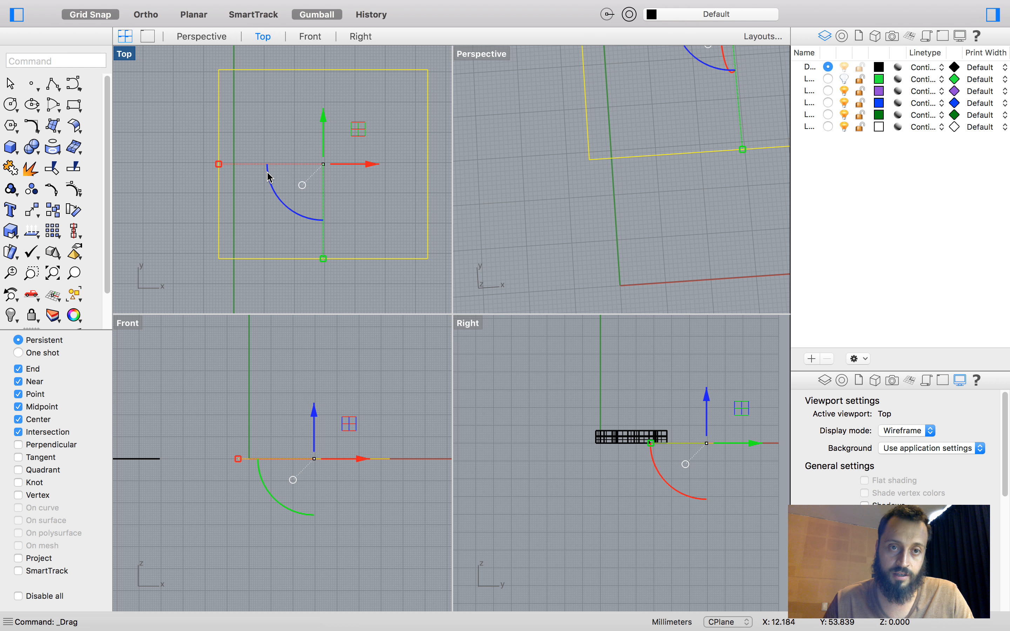
Step: Rotate the rectangle slightly within its plane and move it along the gumball's green axis and up above the construction plane
{"action": "left_click_drag", "start_coordinate": [275, 205], "coordinate": [243, 195]}
{"action": "mouse_move", "coordinate": [327, 121]}
{"action": "left_mouse_down"}
{"action": "mouse_move", "coordinate": [360, 51]}
{"action": "mouse_move", "coordinate": [340, 131]}
{"action": "left_mouse_up"}
{"action": "scroll", "coordinate": [603, 175], "scroll_direction": "down", "scroll_amount": 3}
{"action": "right_click_drag", "start_coordinate": [631, 202], "coordinate": [461, 395]}
{"action": "left_click_drag", "start_coordinate": [643, 180], "coordinate": [642, 138]}
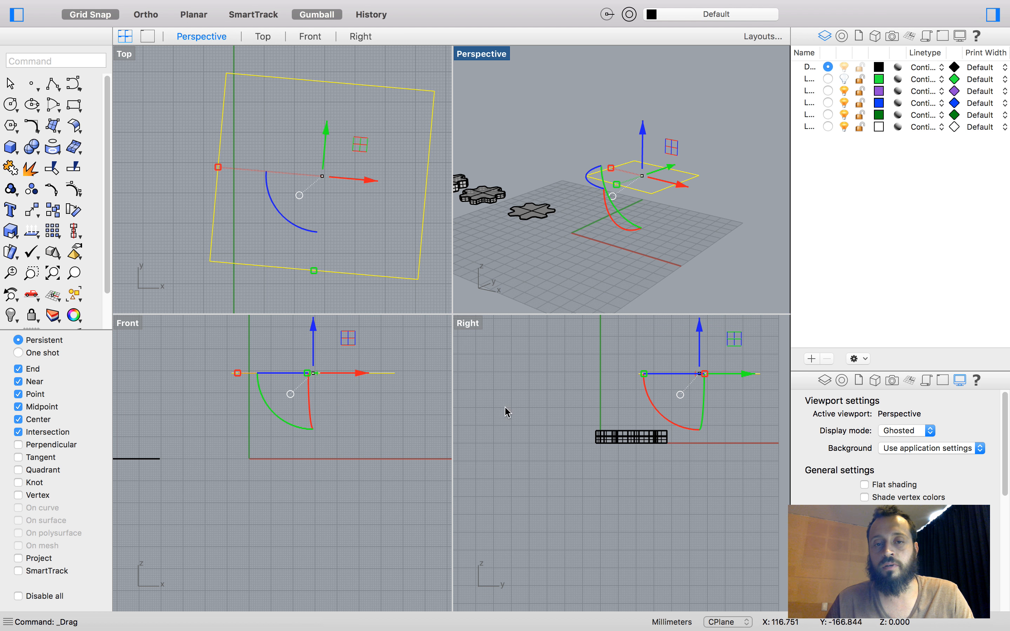
{"action": "scroll", "coordinate": [555, 433], "scroll_direction": "down", "scroll_amount": 2}
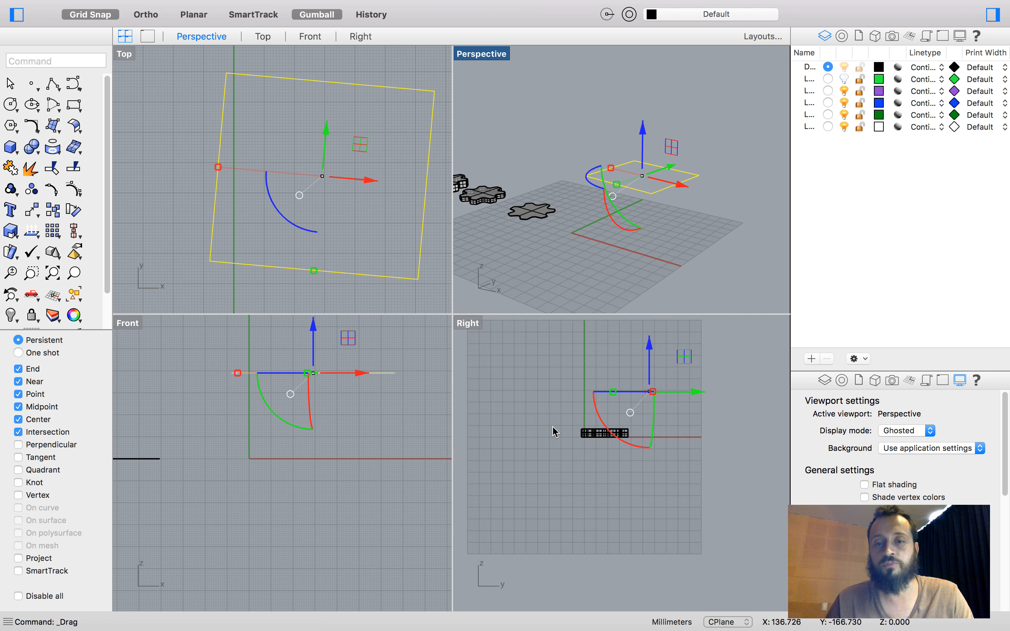
Step: Lower the rectangle toward the construction plane with the gumball's vertical arrow and deselect it
{"action": "left_click_drag", "start_coordinate": [639, 134], "coordinate": [639, 251]}
{"action": "left_click", "coordinate": [637, 246]}
{"action": "right_click_drag", "start_coordinate": [594, 229], "coordinate": [573, 219]}
{"action": "scroll", "coordinate": [607, 238], "scroll_direction": "down", "scroll_amount": 5}
{"action": "scroll", "coordinate": [589, 233], "scroll_direction": "up", "scroll_amount": 4}
{"action": "scroll", "coordinate": [590, 232], "scroll_direction": "up", "scroll_amount": 2}
{"action": "scroll", "coordinate": [634, 239], "scroll_direction": "down", "scroll_amount": 7}
{"action": "scroll", "coordinate": [632, 230], "scroll_direction": "up", "scroll_amount": 7}
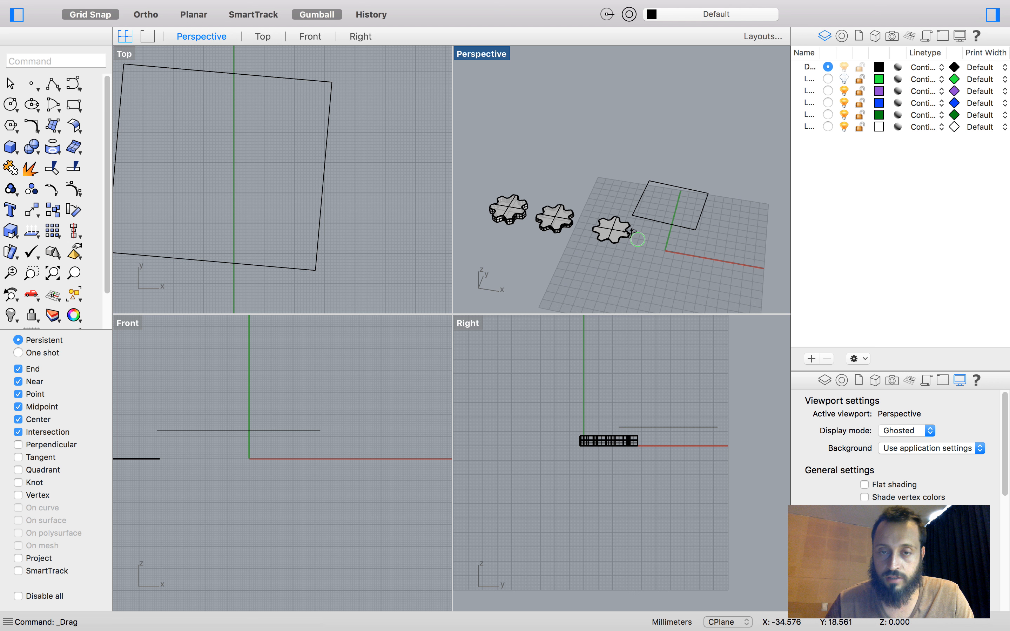
Step: Delete the rectangle and the gear models so the scene is empty
{"action": "right_click_drag", "start_coordinate": [633, 231], "coordinate": [665, 246]}
{"action": "left_click_drag", "start_coordinate": [549, 192], "coordinate": [508, 187]}
{"action": "key", "text": "Delete"}
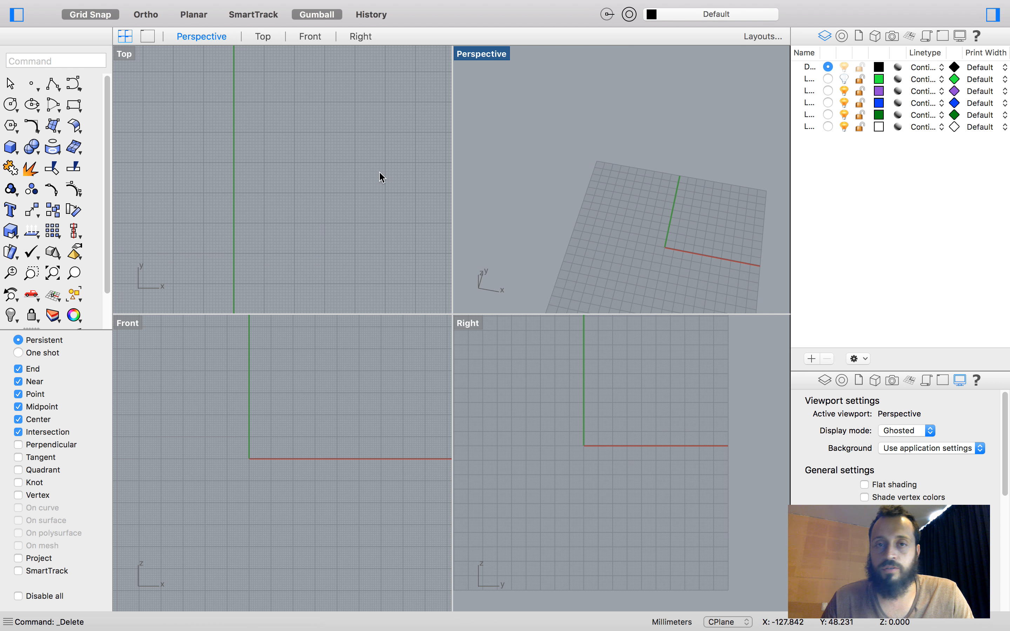
Step: Draw a circle centred at the origin, about 60 mm in diameter, in the Top view
{"action": "left_click", "coordinate": [10, 104]}
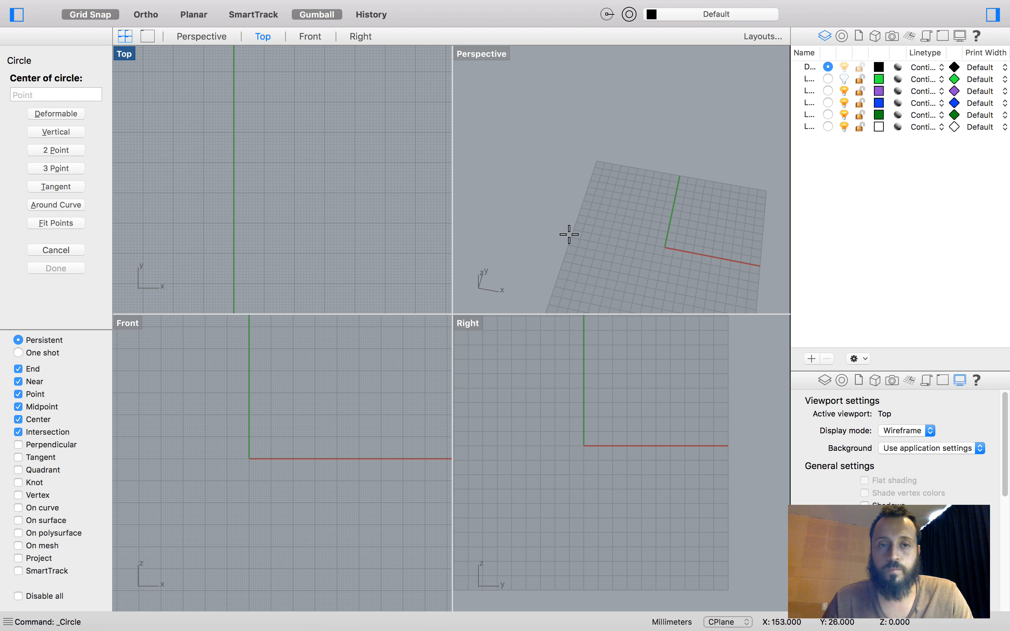
{"action": "scroll", "coordinate": [318, 140], "scroll_direction": "down", "scroll_amount": 5}
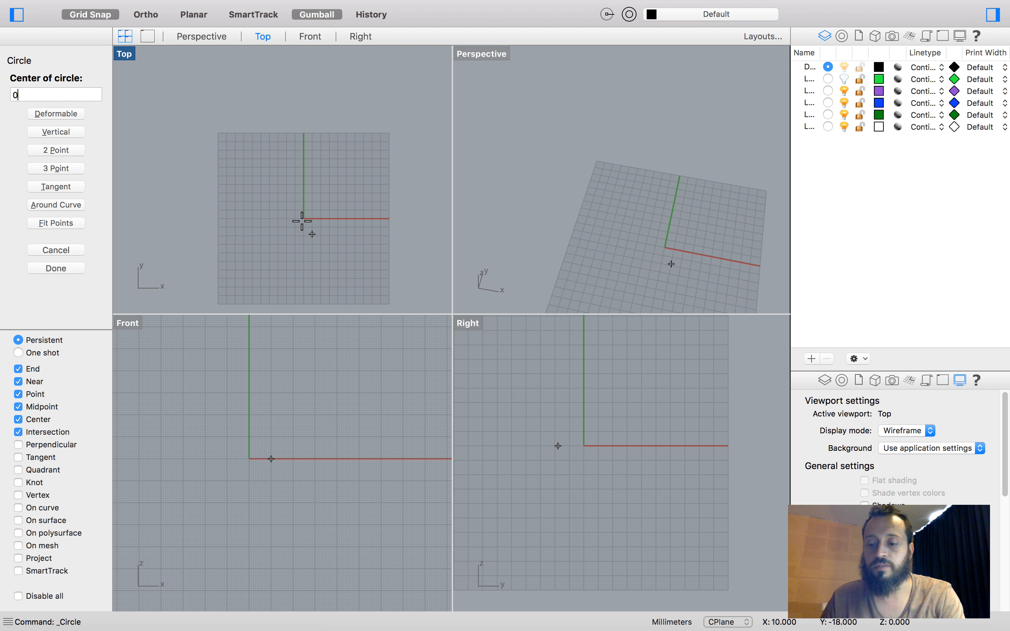
{"action": "type", "text": "0"}
{"action": "key", "text": "Return"}
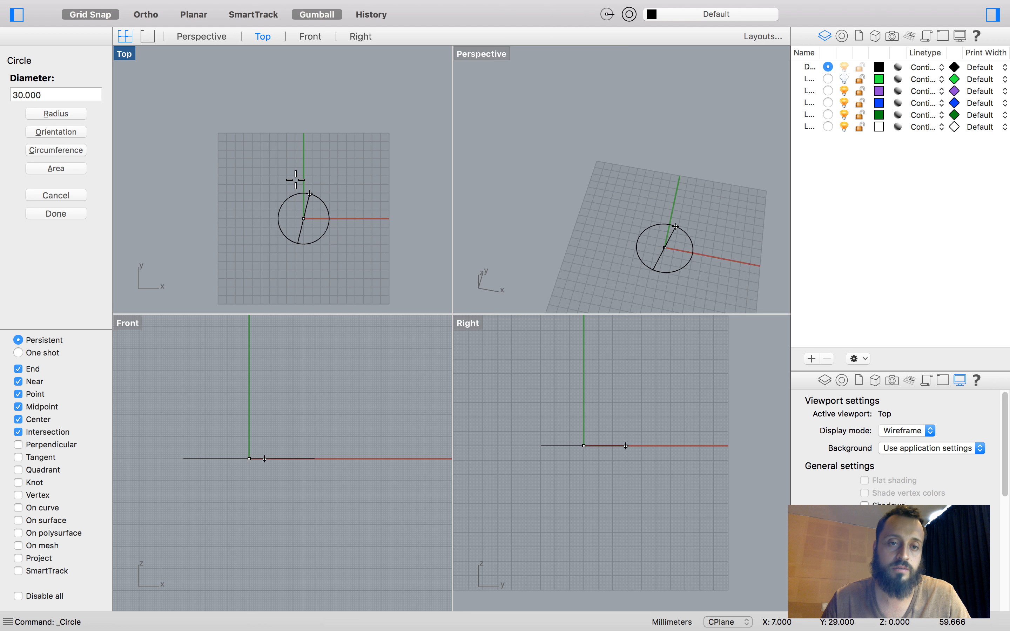
{"action": "left_click", "coordinate": [294, 181]}
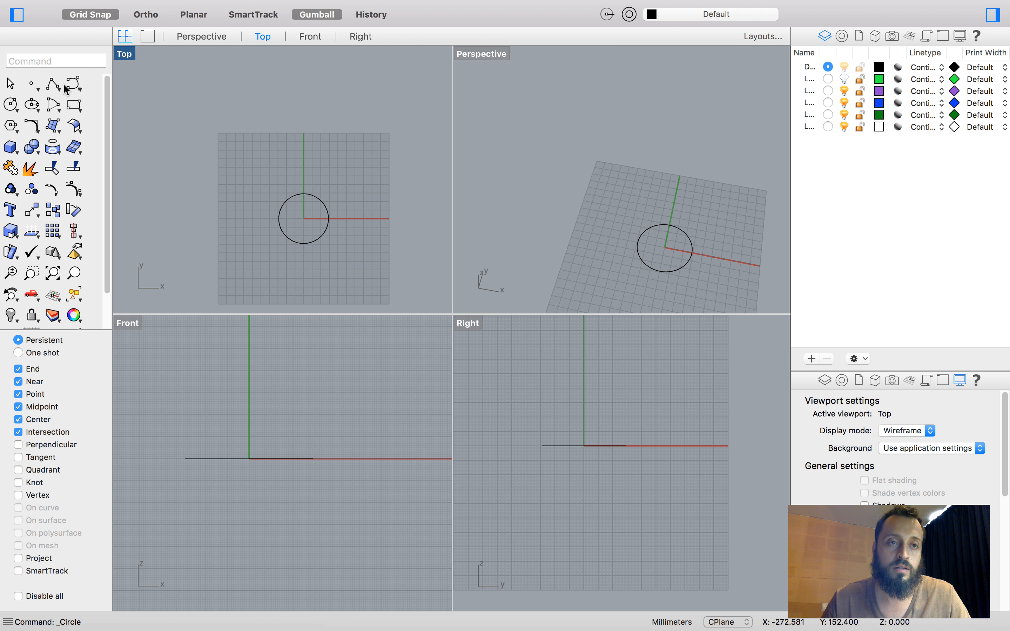
Step: Draw a straight guide polyline from the origin up along the Y axis, extending beyond the circle
{"action": "left_click", "coordinate": [53, 85]}
{"action": "scroll", "coordinate": [295, 207], "scroll_direction": "up", "scroll_amount": 2}
{"action": "type", "text": "0"}
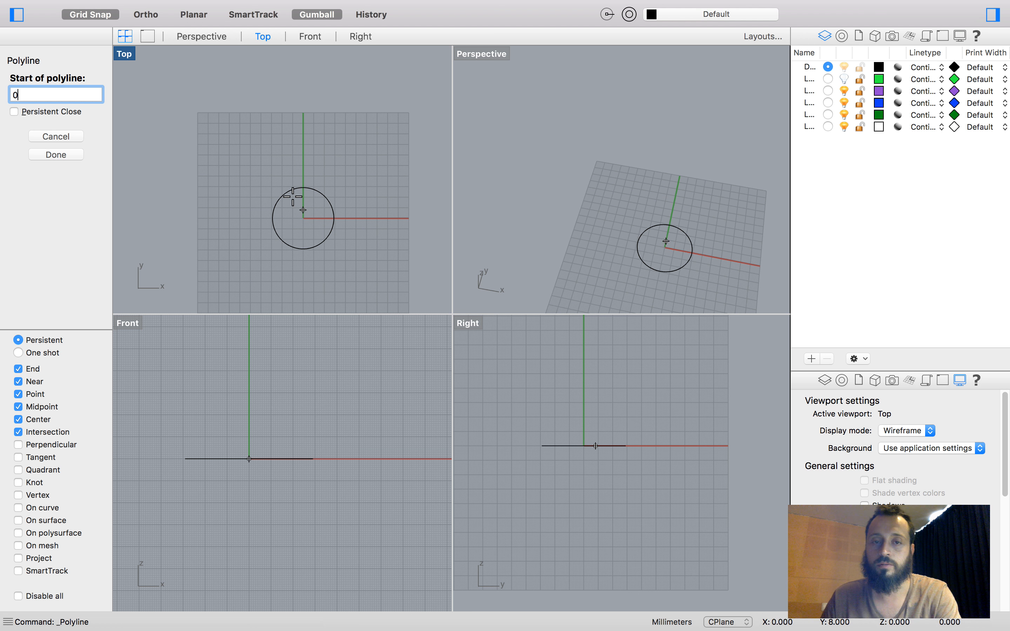
{"action": "key", "text": "Return"}
{"action": "left_click", "coordinate": [257, 156], "text": "shift"}
{"action": "key", "text": "Return"}
{"action": "scroll", "coordinate": [306, 186], "scroll_direction": "up", "scroll_amount": 2}
Step: Draw a half-tooth polyline from the guide line above the circle: a short horizontal segment, then a slanted one ending inside the circle
{"action": "key", "text": "Return"}
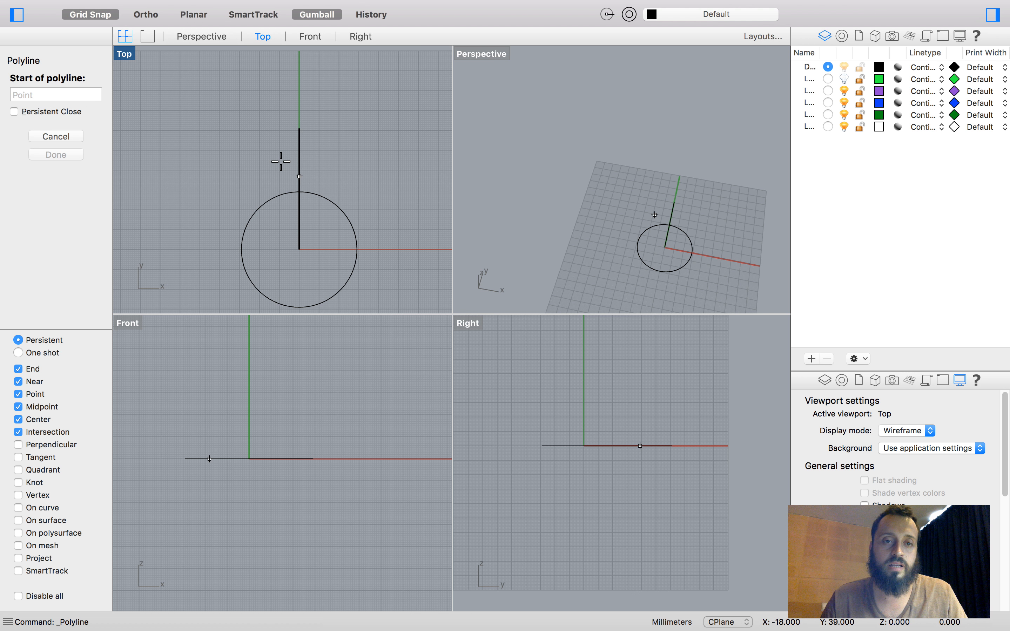
{"action": "scroll", "coordinate": [287, 159], "scroll_direction": "up", "scroll_amount": 3}
{"action": "left_click", "coordinate": [299, 170]}
{"action": "key", "text": "shift"}
{"action": "left_click", "coordinate": [334, 170]}
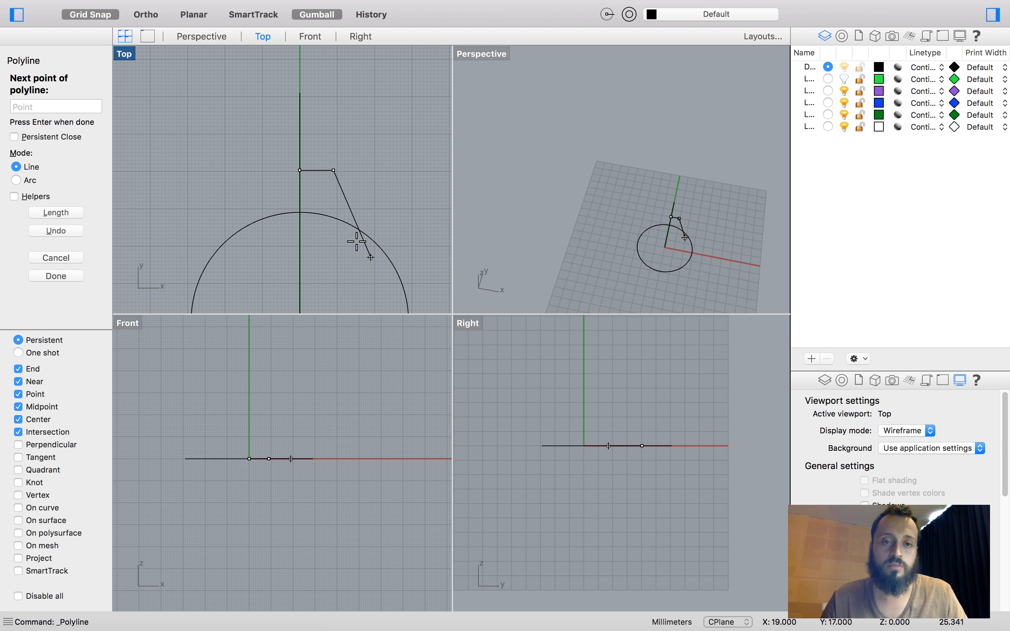
{"action": "key", "text": "Return"}
Step: Mirror a copy of the half-tooth across the vertical guide line and join both halves into one curve
{"action": "left_click", "coordinate": [314, 173]}
{"action": "type", "text": "mirr"}
{"action": "key", "text": "Return"}
{"action": "left_click", "coordinate": [299, 169]}
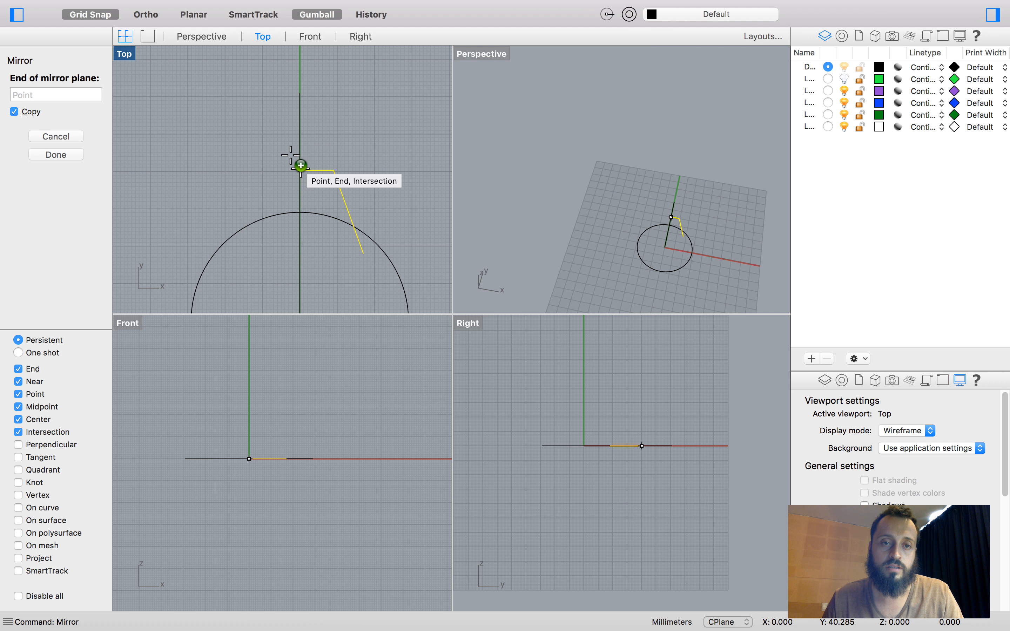
{"action": "left_click", "coordinate": [288, 174]}
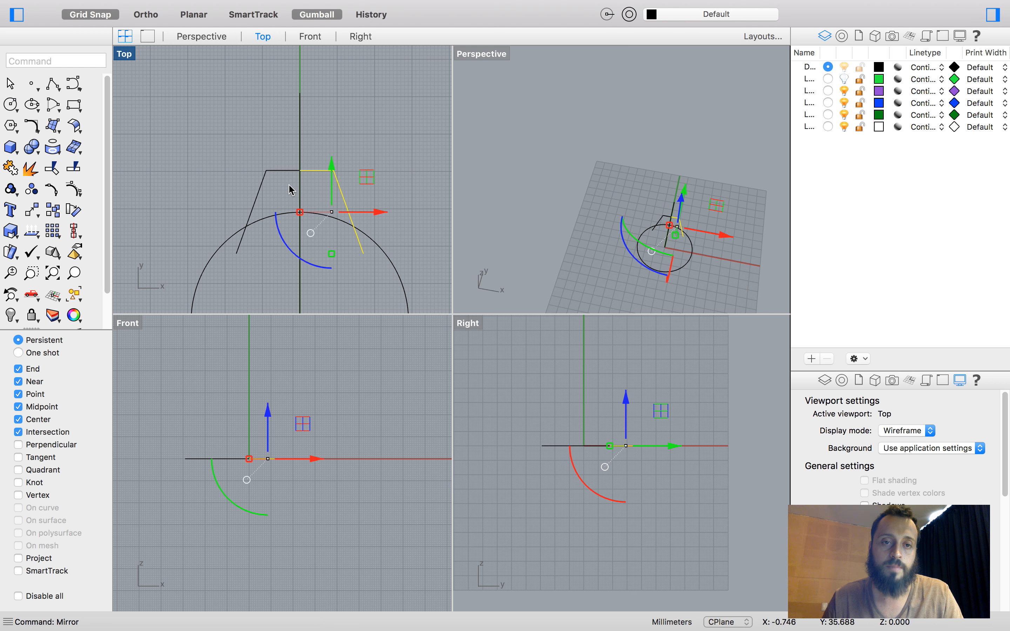
{"action": "left_click", "coordinate": [276, 174], "text": "shift"}
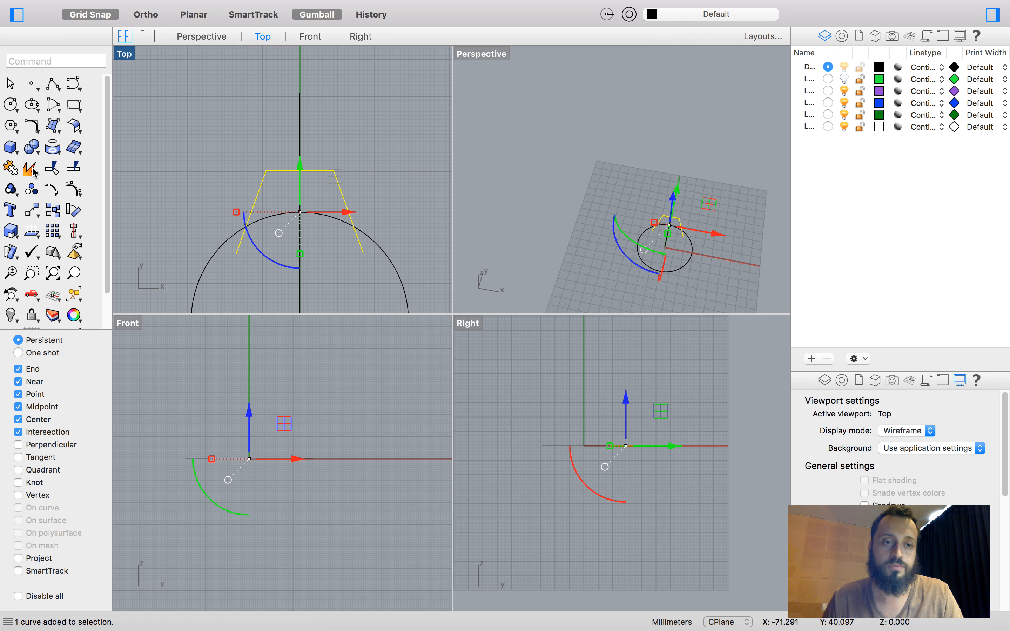
{"action": "left_click", "coordinate": [10, 169]}
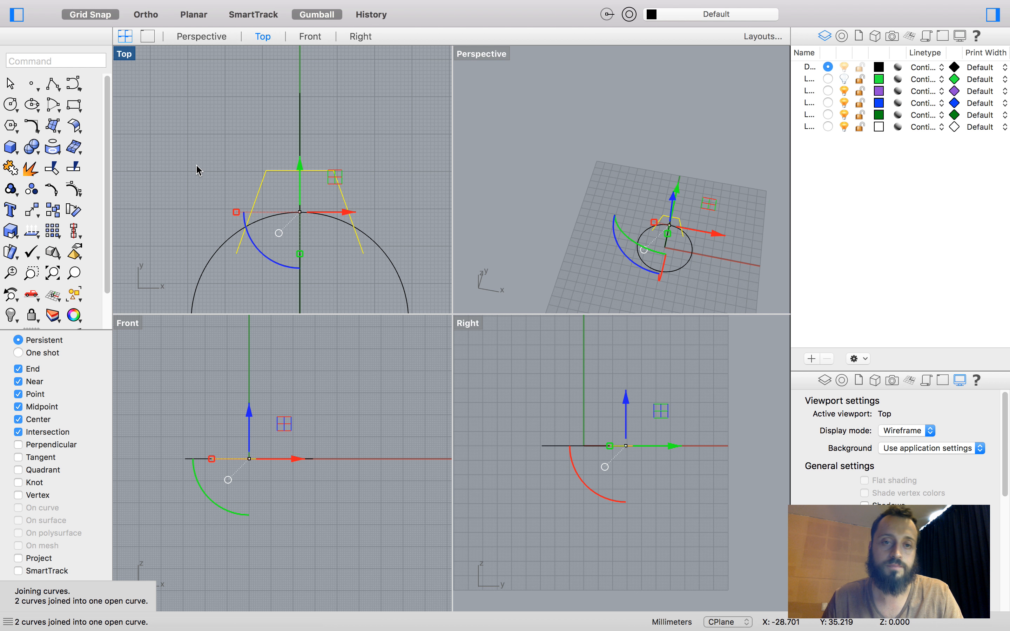
Step: Trim the tooth ends inside the circle and the circle's arc beneath the tooth, using both curves as cutters
{"action": "scroll", "coordinate": [217, 196], "scroll_direction": "down", "scroll_amount": 2}
{"action": "left_click", "coordinate": [192, 206], "text": "shift"}
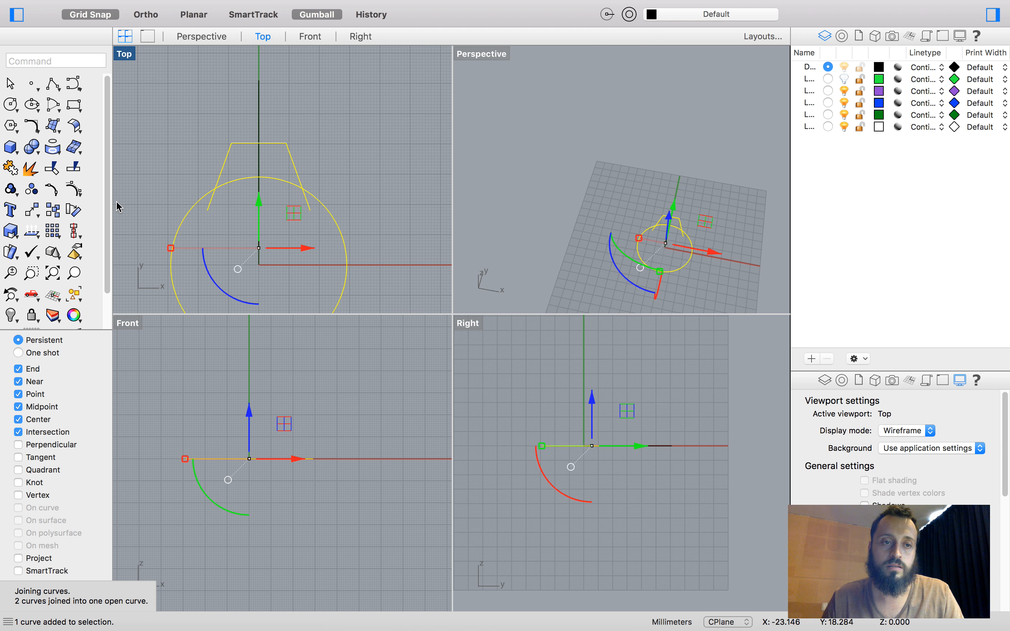
{"action": "left_click", "coordinate": [32, 169]}
{"action": "left_click", "coordinate": [207, 205]}
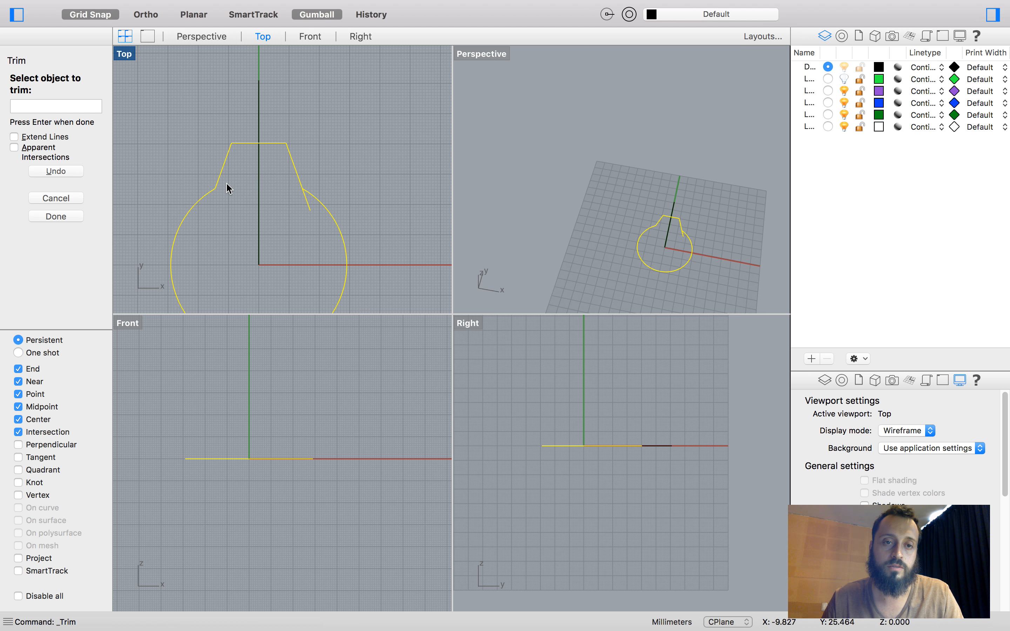
{"action": "key", "text": "Return"}
Step: Polar-array the tooth around the origin with 3 items over a 360° fill angle
{"action": "left_click", "coordinate": [292, 171]}
{"action": "type", "text": "Arra"}
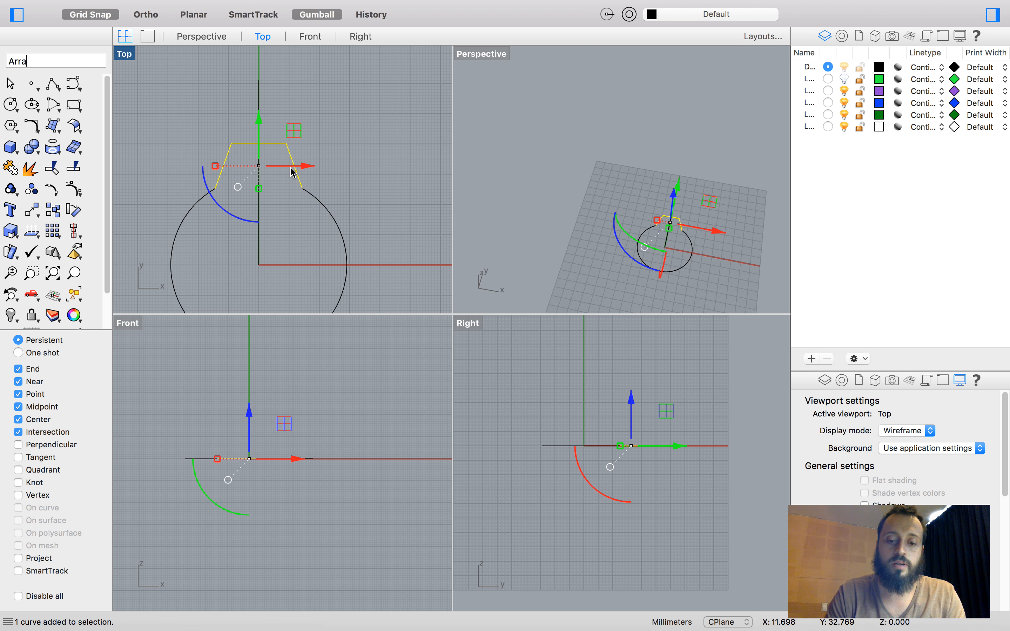
{"action": "type", "text": "yPolar"}
{"action": "key", "text": "Return"}
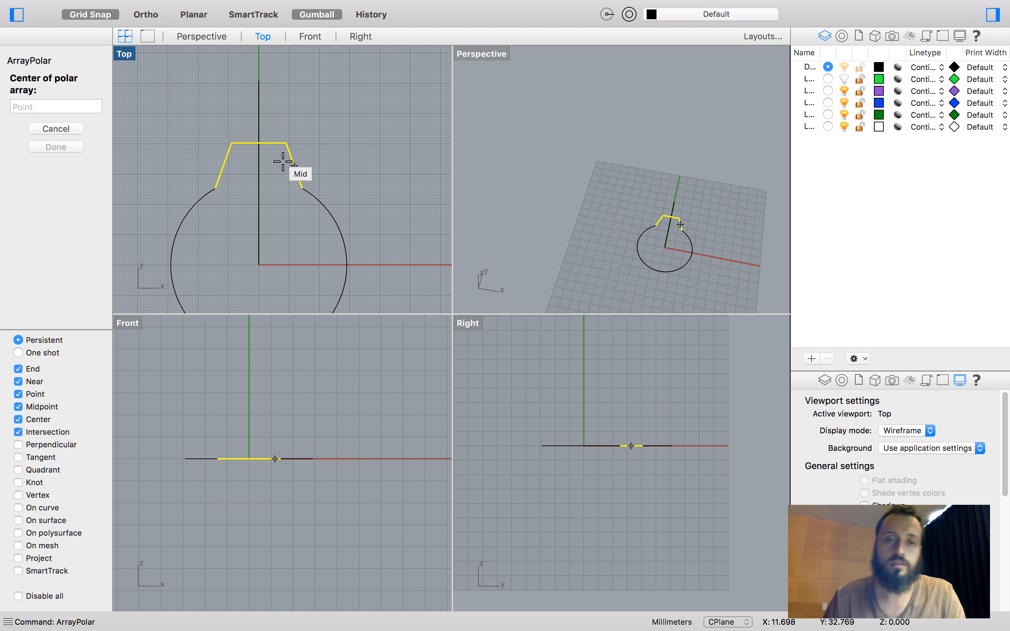
{"action": "left_click", "coordinate": [311, 201]}
{"action": "scroll", "coordinate": [317, 200], "scroll_direction": "down", "scroll_amount": 2}
{"action": "left_click_drag", "start_coordinate": [26, 96], "coordinate": [2, 95]}
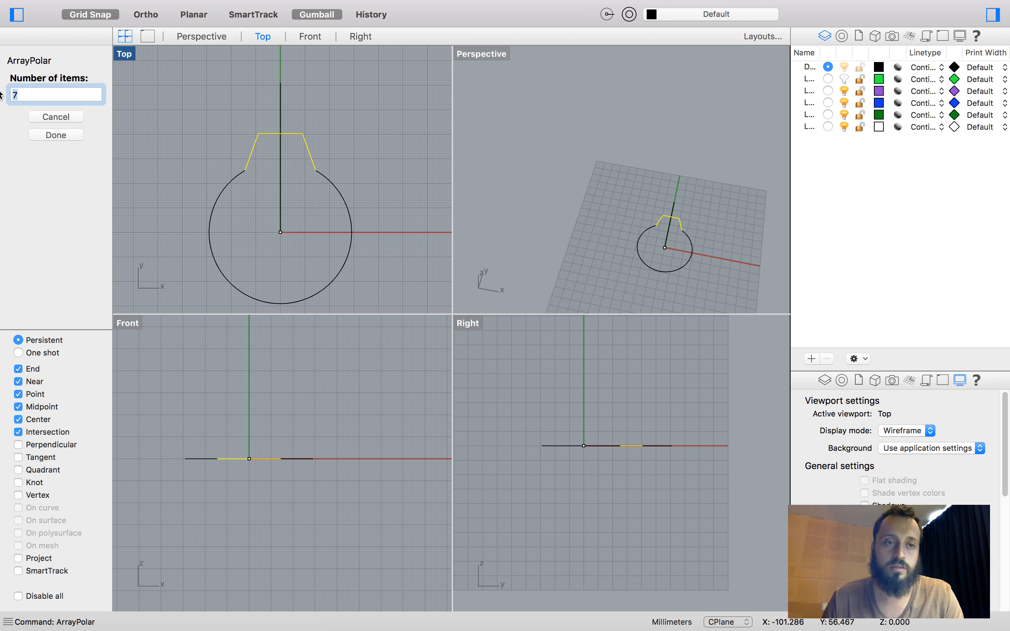
{"action": "key", "text": "Return"}
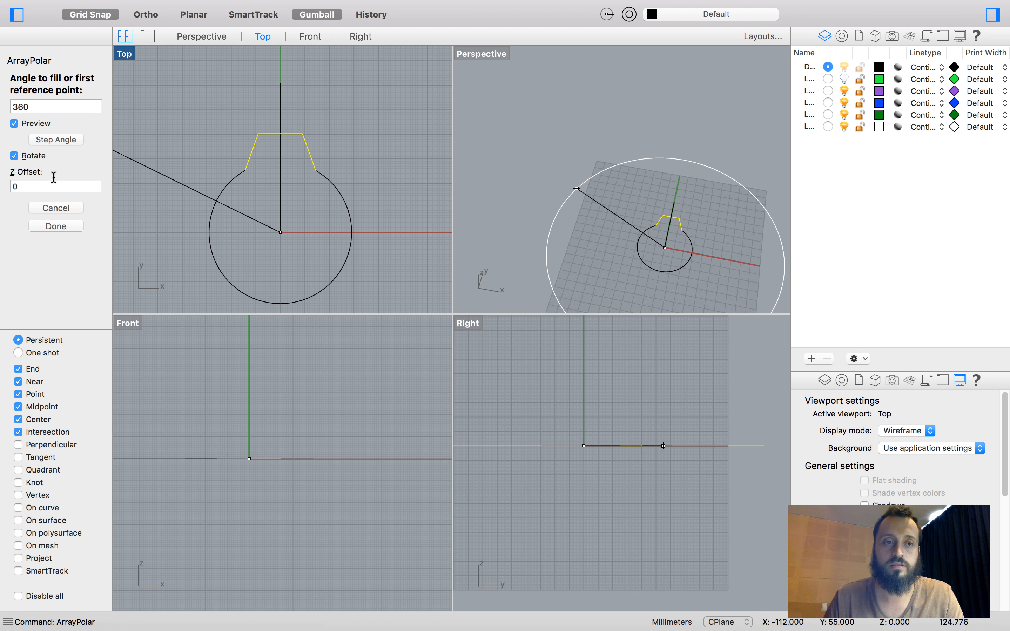
{"action": "left_click", "coordinate": [59, 226]}
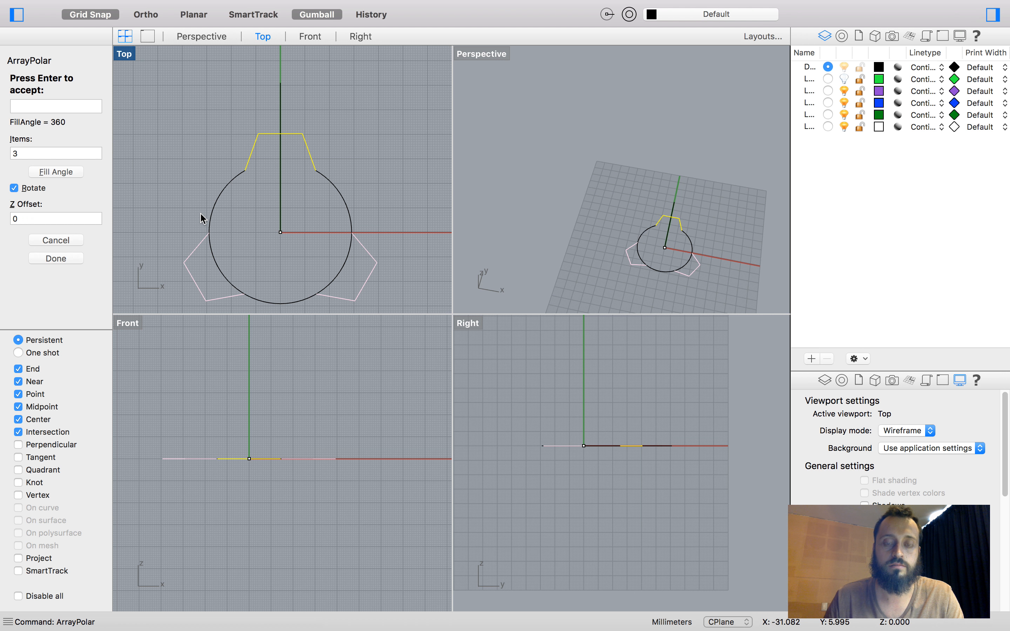
{"action": "key", "text": "Return"}
Step: Trim away the circle arcs beneath the two lower teeth, leaving a continuous three-tooth outline
{"action": "scroll", "coordinate": [203, 214], "scroll_direction": "down", "scroll_amount": 4}
{"action": "scroll", "coordinate": [223, 244], "scroll_direction": "up", "scroll_amount": 4}
{"action": "left_click_drag", "start_coordinate": [338, 293], "coordinate": [206, 178]}
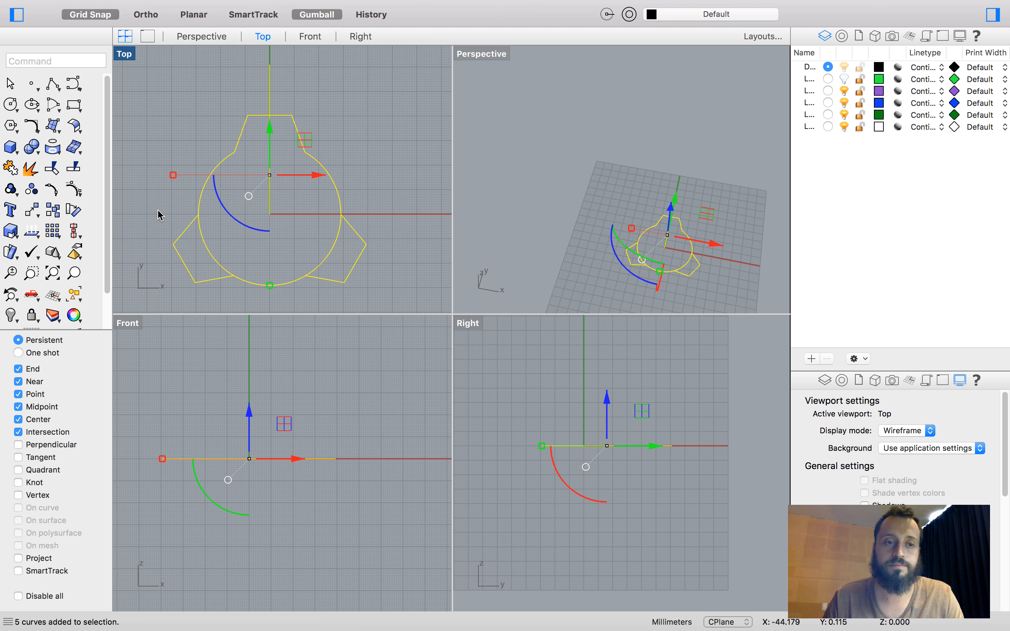
{"action": "left_click", "coordinate": [49, 168]}
{"action": "left_click", "coordinate": [317, 270]}
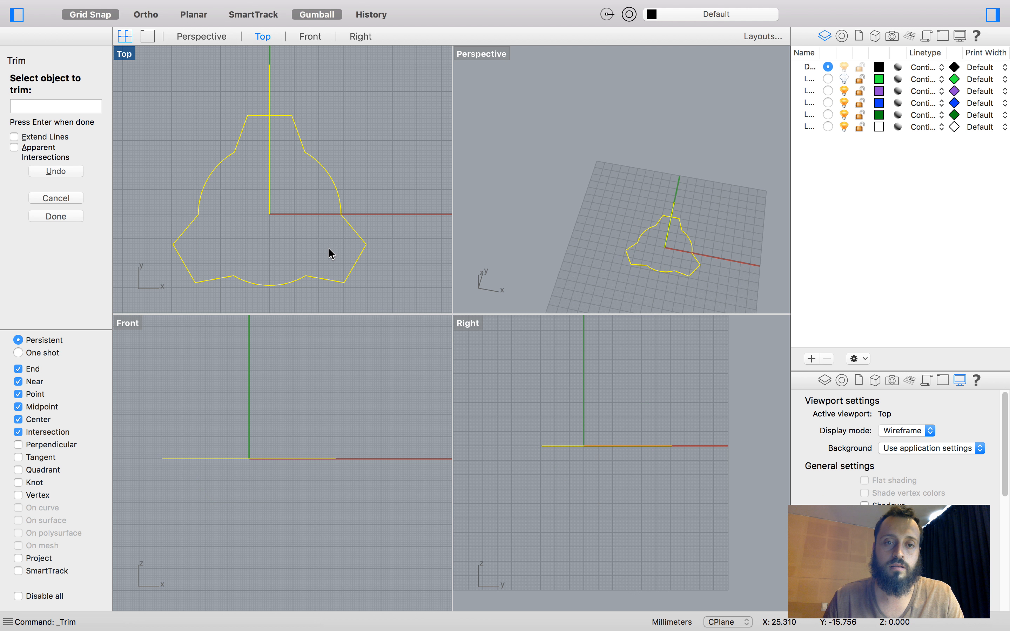
{"action": "key", "text": "Return"}
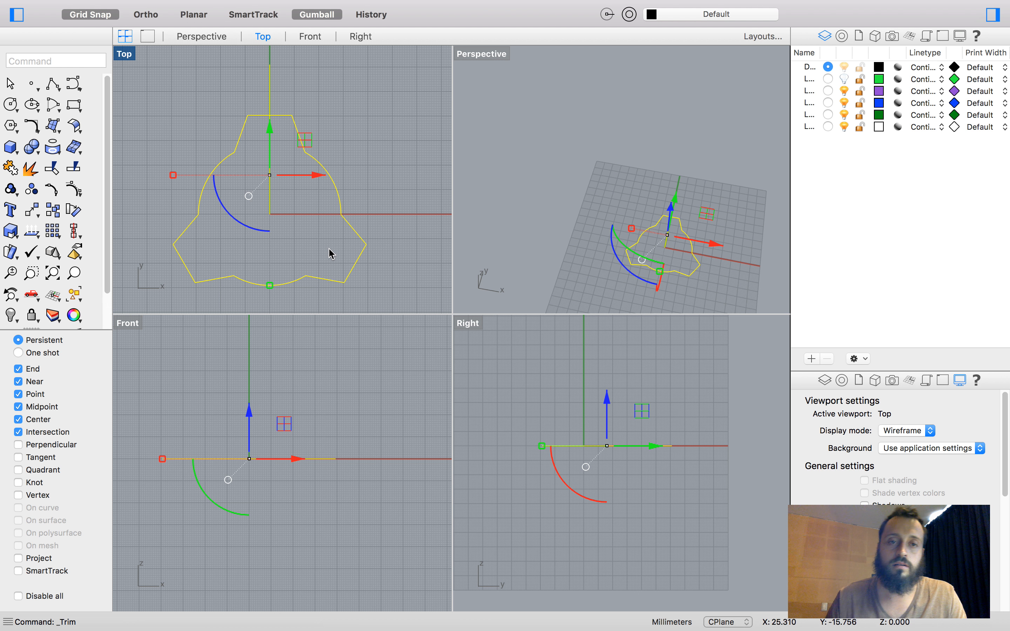
Step: Join the trimmed curves into a closed outline and fill it with a planar surface using PlanarSrf
{"action": "left_click", "coordinate": [12, 169]}
{"action": "type", "text": "Planat"}
{"action": "key", "text": "BackSpace"}
{"action": "type", "text": "rSrf"}
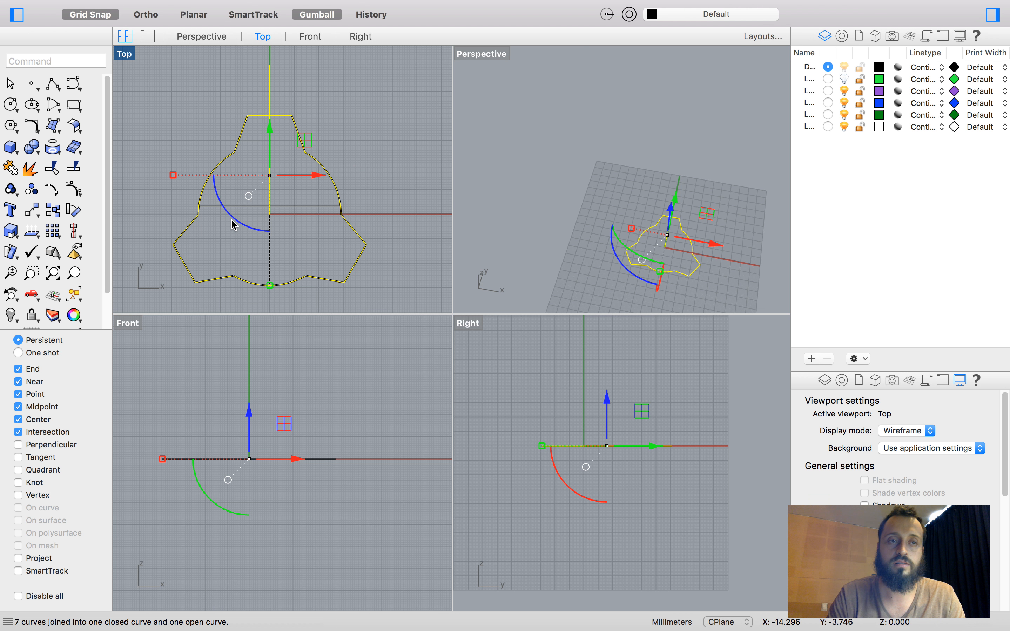
{"action": "key", "text": "Return"}
{"action": "scroll", "coordinate": [726, 284], "scroll_direction": "up", "scroll_amount": 3}
{"action": "right_click_drag", "start_coordinate": [705, 275], "coordinate": [615, 225]}
Step: Delete the planar surface inside the gear outline, keeping the outline curve
{"action": "left_click", "coordinate": [605, 236]}
{"action": "left_click", "coordinate": [527, 132]}
{"action": "left_click", "coordinate": [568, 202]}
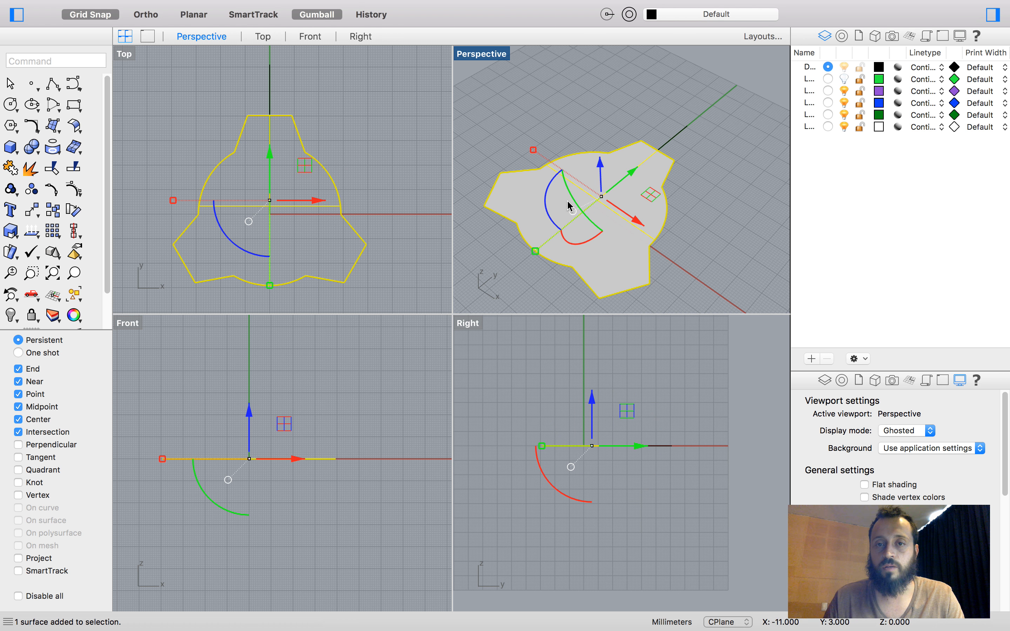
{"action": "right_click_drag", "start_coordinate": [571, 212], "coordinate": [586, 199]}
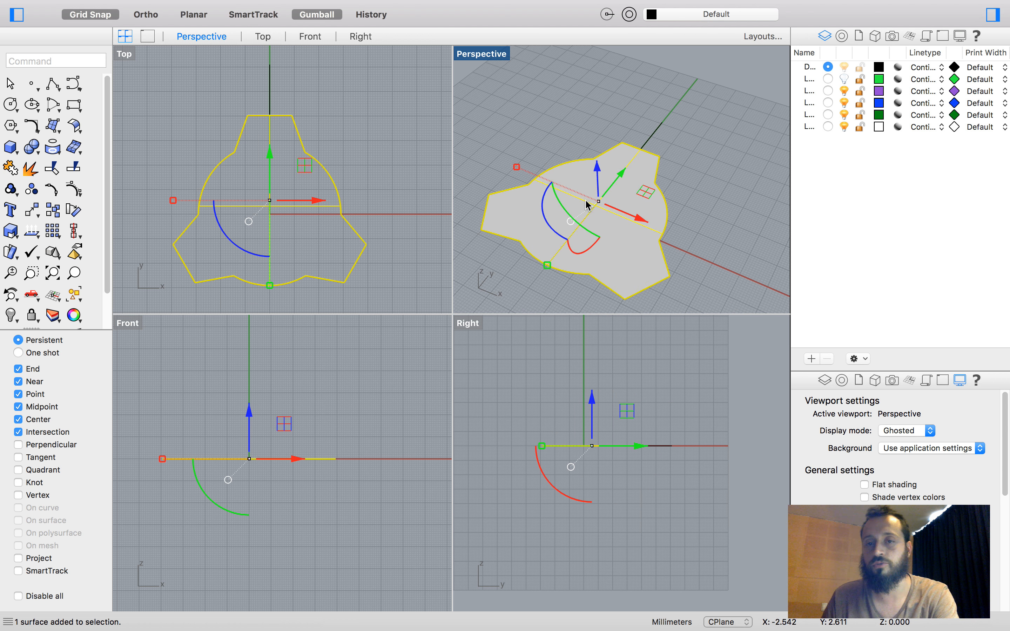
{"action": "key", "text": "Delete"}
Step: Extrude the closed gear outline vertically with ExtrudeCrv into uncapped walls, leaving the Solid option off
{"action": "left_click", "coordinate": [665, 228]}
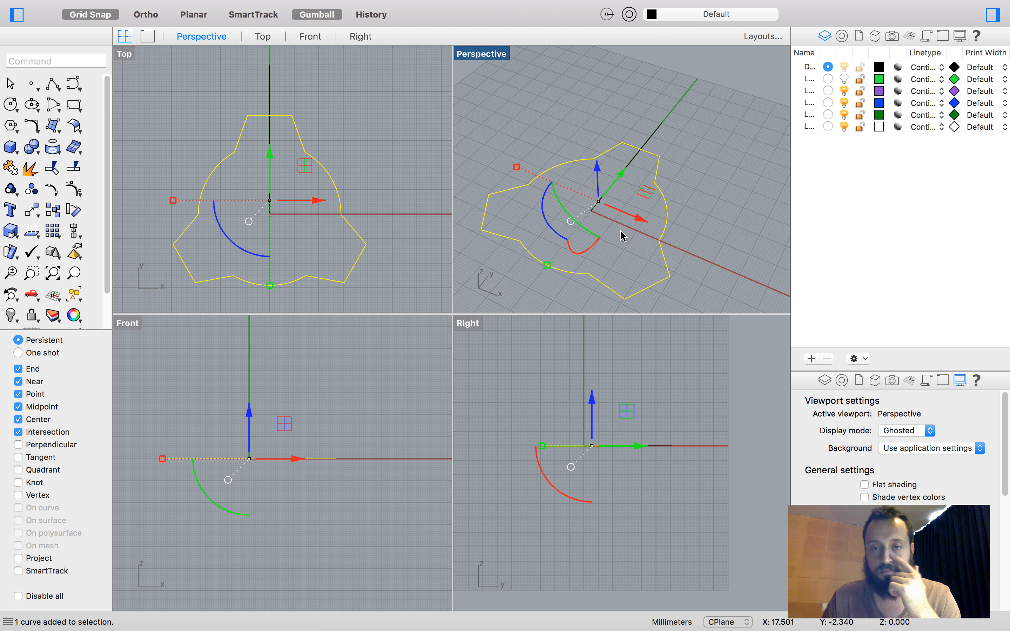
{"action": "mouse_move", "coordinate": [604, 239]}
{"action": "right_mouse_down"}
{"action": "mouse_move", "coordinate": [586, 236]}
{"action": "mouse_move", "coordinate": [604, 247]}
{"action": "right_mouse_up"}
{"action": "type", "text": "Extrud"}
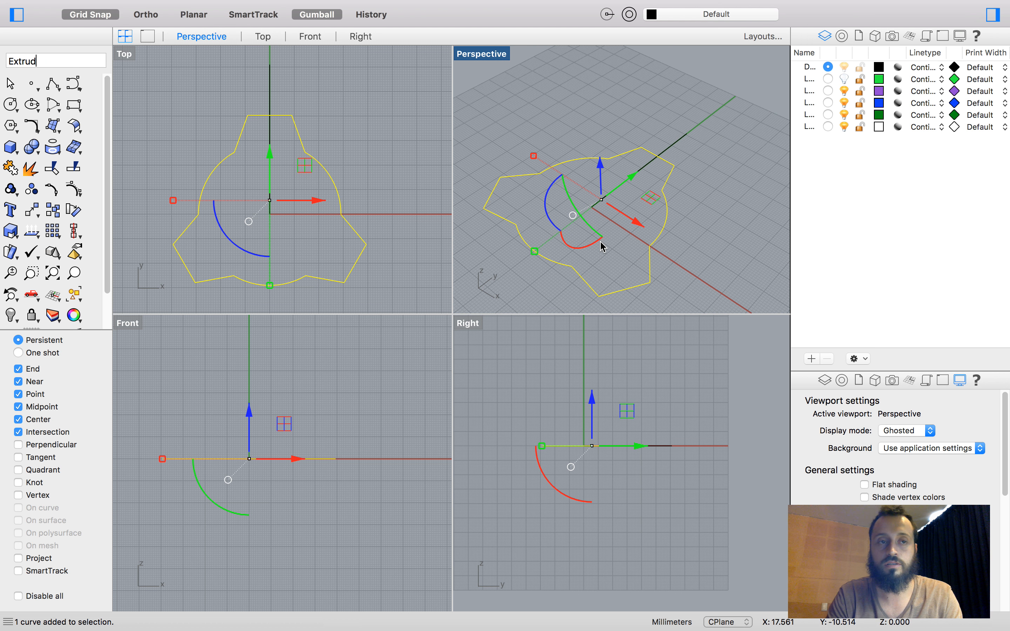
{"action": "type", "text": "eCrv"}
{"action": "key", "text": "Return"}
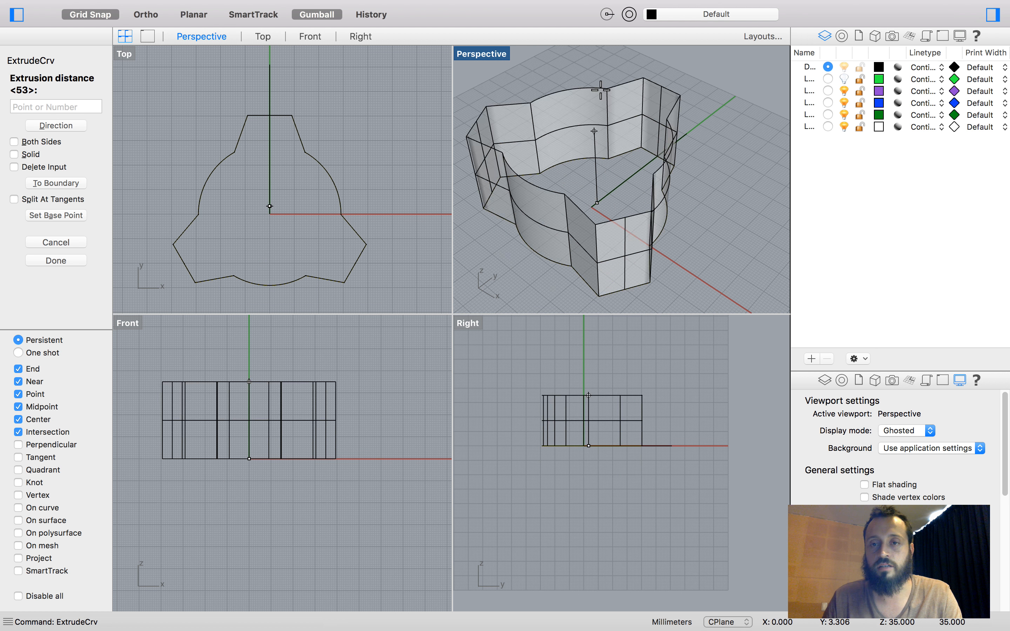
{"action": "left_click", "coordinate": [590, 133]}
{"action": "right_click_drag", "start_coordinate": [585, 149], "coordinate": [573, 177]}
{"action": "scroll", "coordinate": [591, 155], "scroll_direction": "down", "scroll_amount": 3}
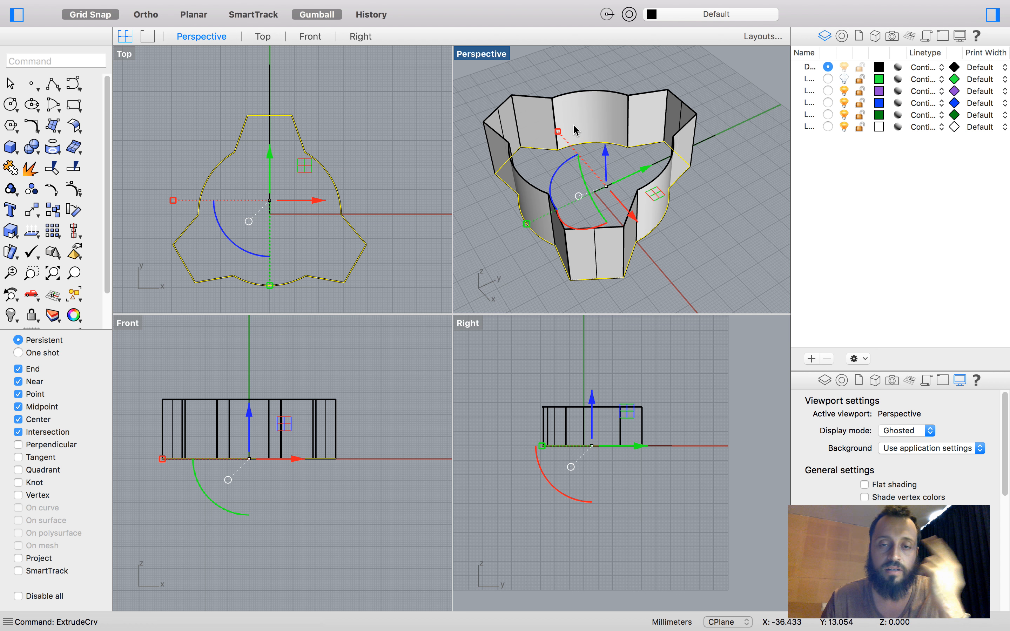
{"action": "right_click_drag", "start_coordinate": [577, 128], "coordinate": [589, 164]}
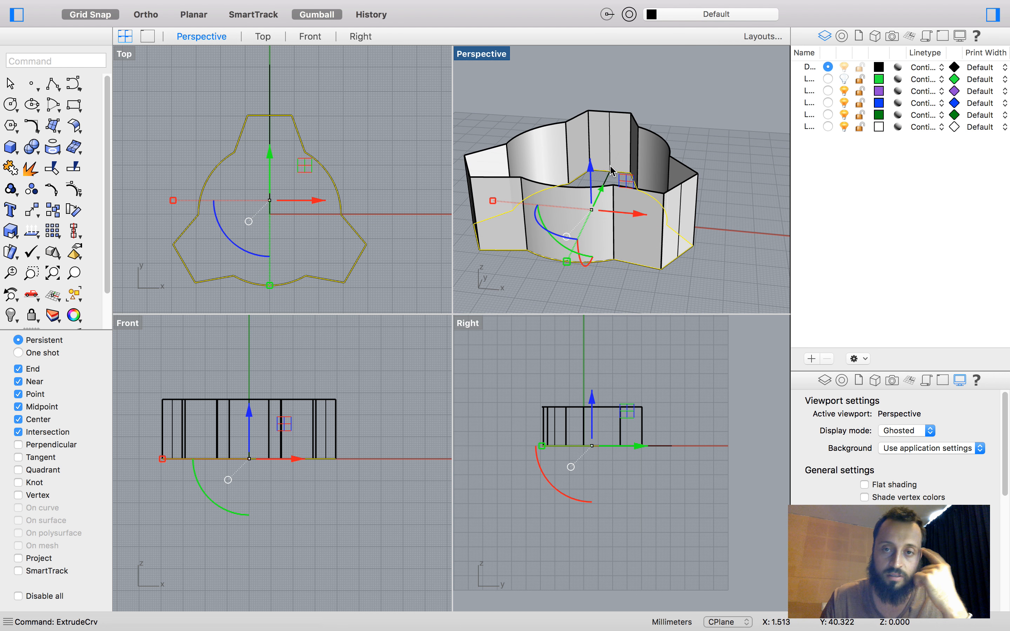
Step: Delete the extruded walls, the gear outline and the guide line
{"action": "left_click", "coordinate": [606, 150]}
{"action": "key", "text": "Delete"}
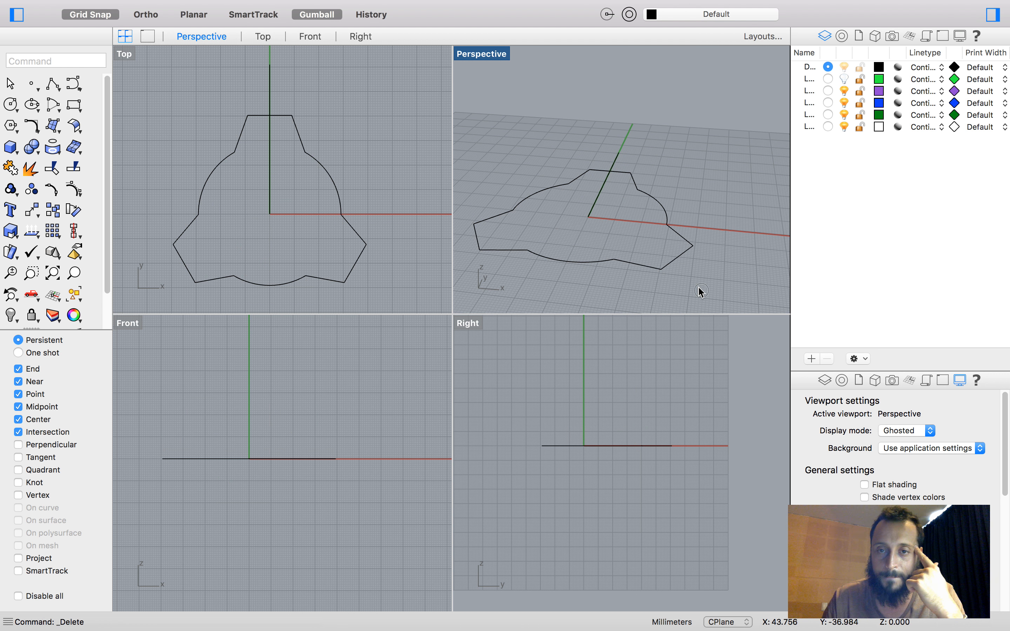
{"action": "left_click_drag", "start_coordinate": [700, 292], "coordinate": [547, 142]}
{"action": "key", "text": "Delete"}
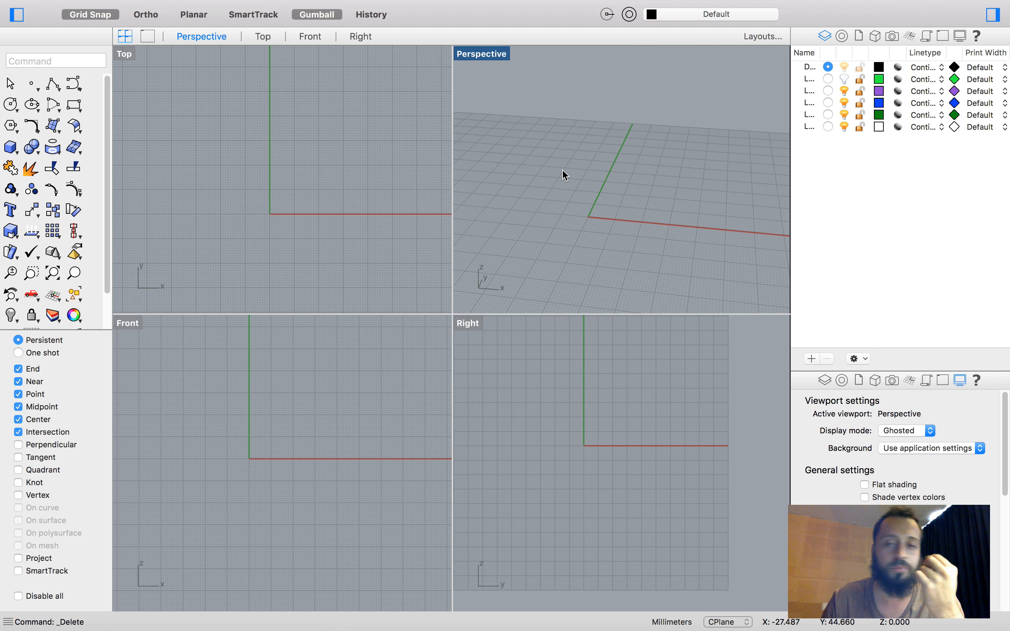
{"action": "right_click_drag", "start_coordinate": [557, 169], "coordinate": [565, 226]}
{"action": "scroll", "coordinate": [583, 198], "scroll_direction": "down", "scroll_amount": 10}
{"action": "scroll", "coordinate": [571, 215], "scroll_direction": "up", "scroll_amount": 5}
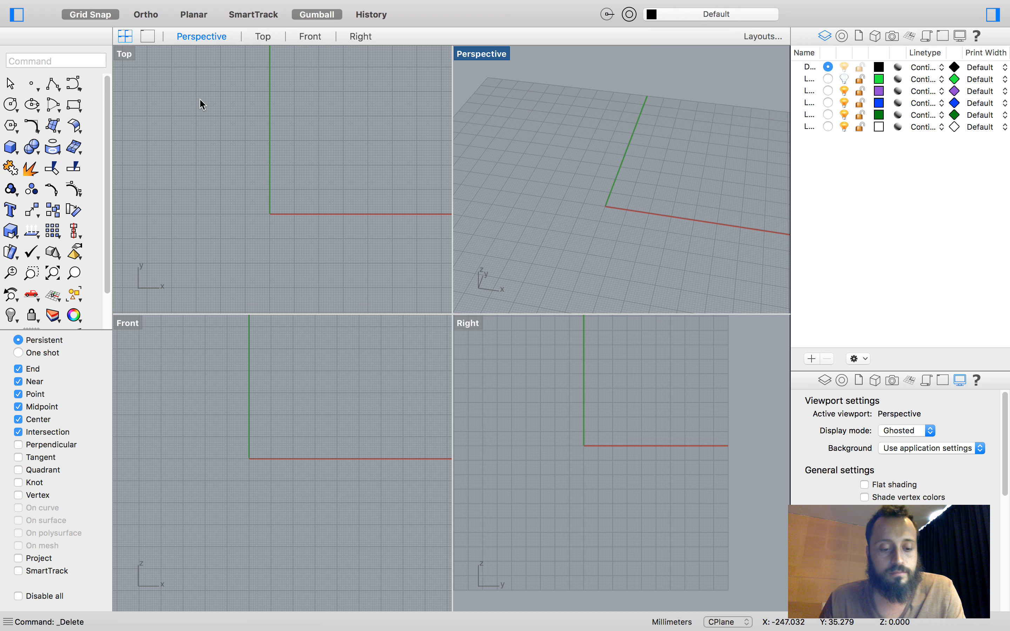